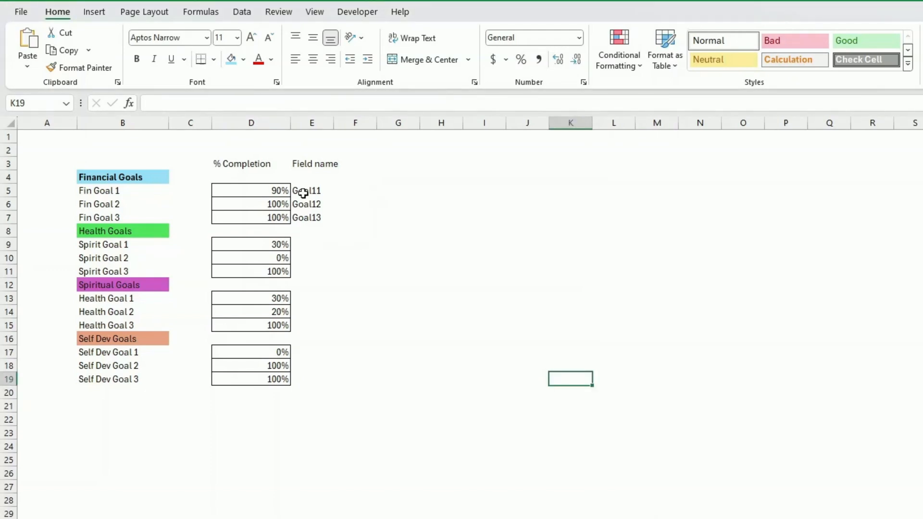
Examine the four goal category headings in column B and the individual goals listed beneath them
left_click(127, 339)
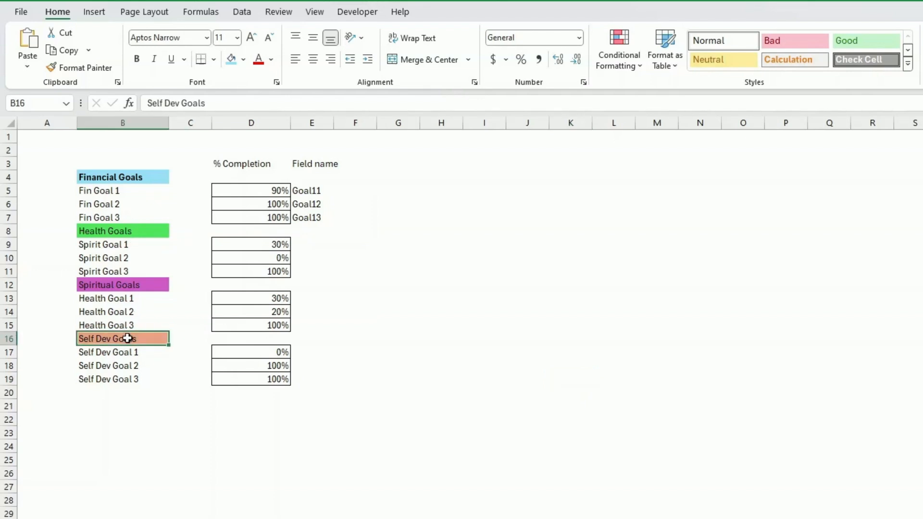
left_click(129, 176)
left_click(128, 232)
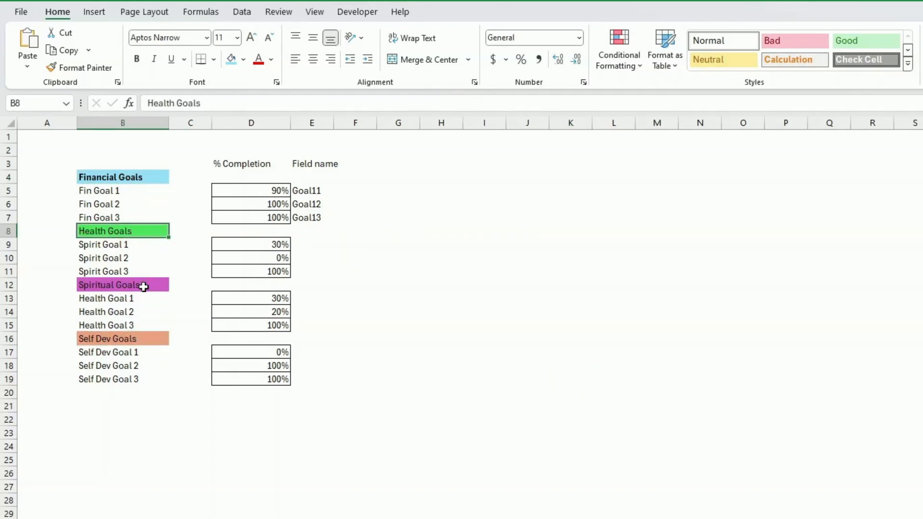
left_click(141, 286)
left_click(131, 340)
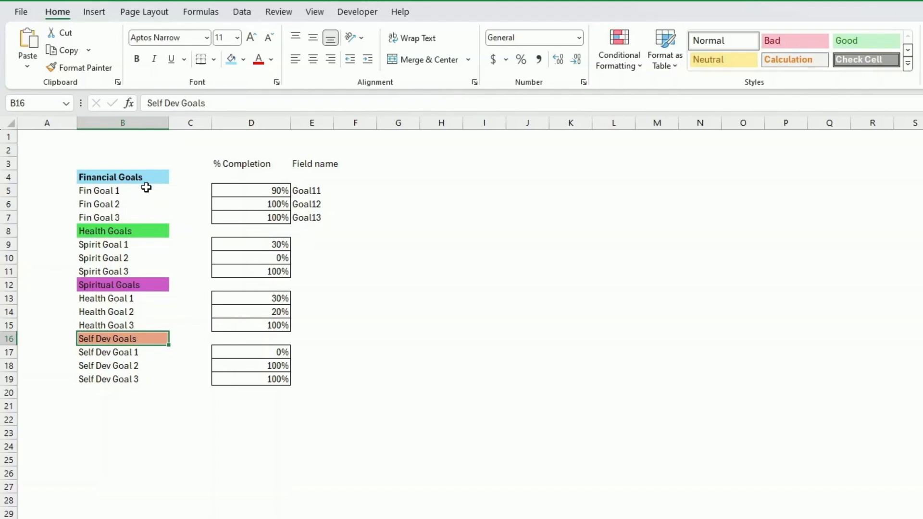
left_click_drag(121, 192, 130, 267)
left_click(131, 245)
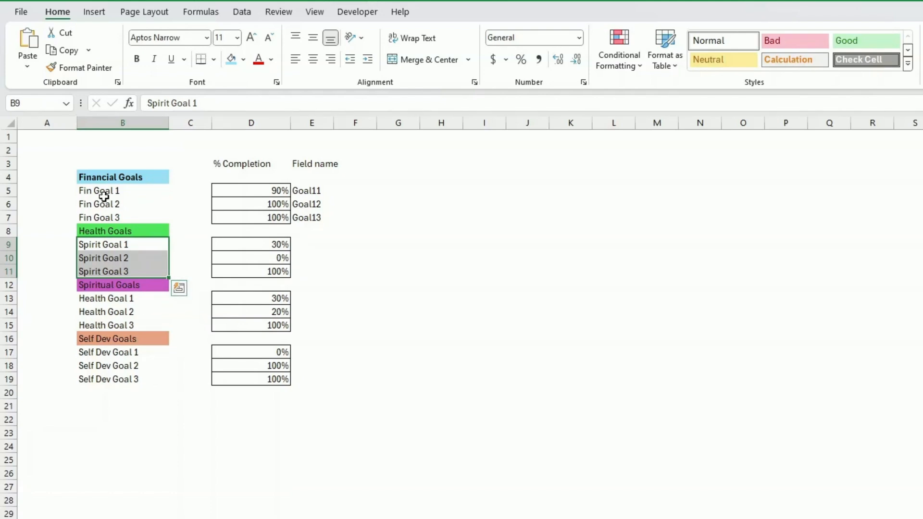
left_click_drag(106, 194, 108, 214)
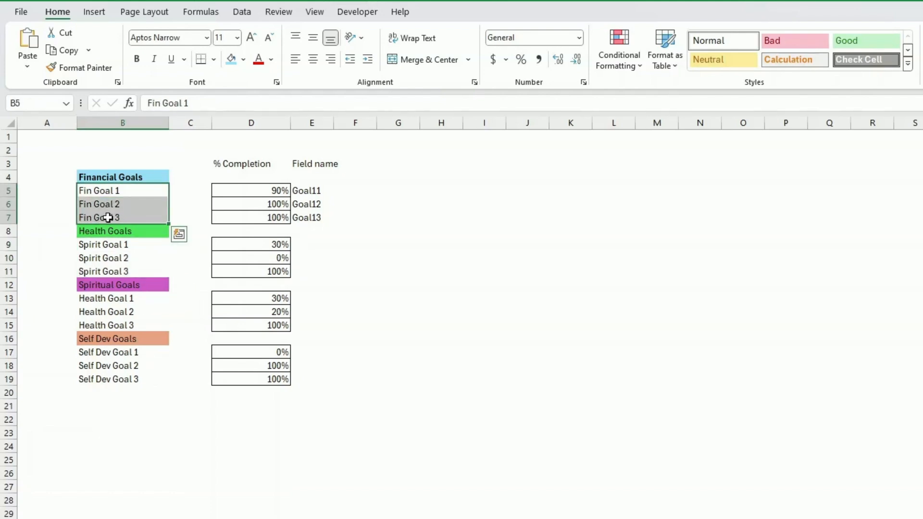
Swap the misplaced labels so Health Goal 1–3 fill B9:B11 and Spirit Goal 1–3 fill B13:B15
left_click_drag(127, 245, 126, 272)
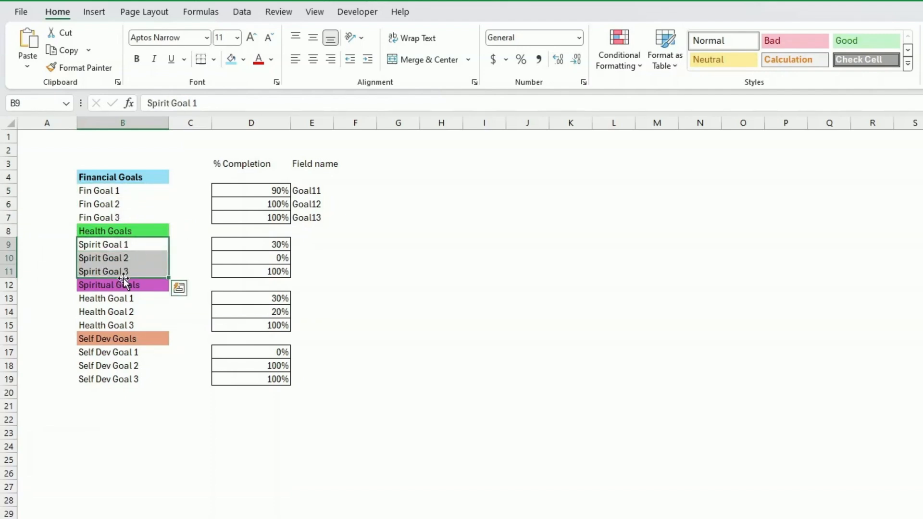
left_click_drag(125, 278, 426, 271)
mouse_move(117, 300)
left_mouse_down()
mouse_move(120, 323)
mouse_move(123, 259)
mouse_move(123, 273)
left_mouse_up()
mouse_move(445, 244)
left_mouse_down()
mouse_move(445, 270)
mouse_move(427, 289)
mouse_move(144, 327)
left_mouse_up()
left_click(476, 351)
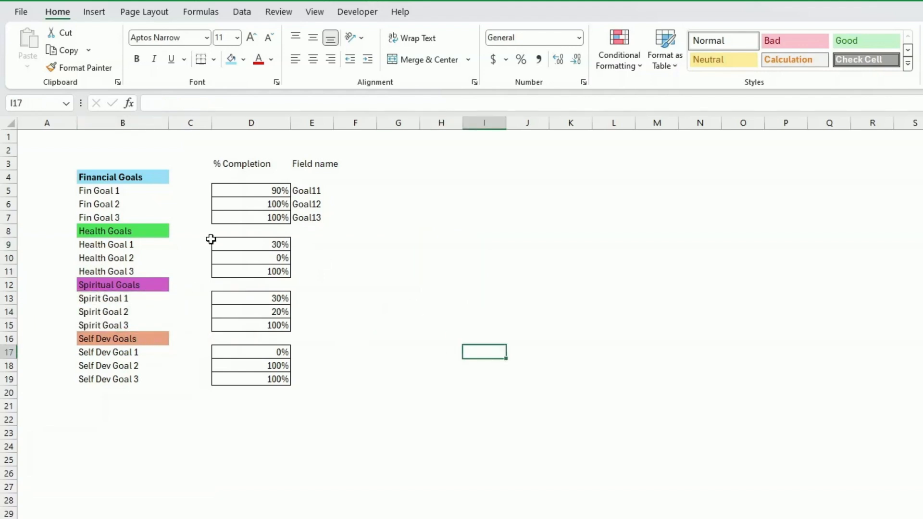
Examine the % Completion cells for each goal category and the field names beside the financial goals
left_click(250, 189)
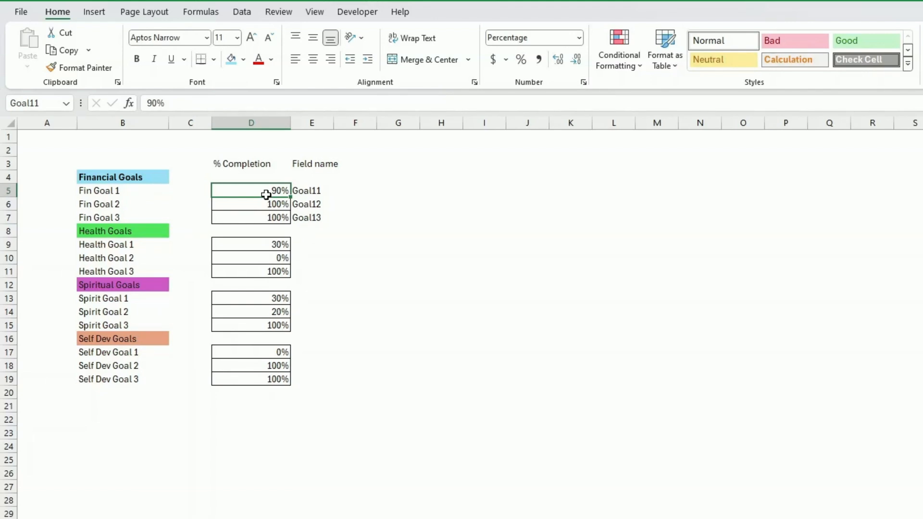
key("Down")
key("Down")
key("Down")
key("Down")
key("Down")
key("Down")
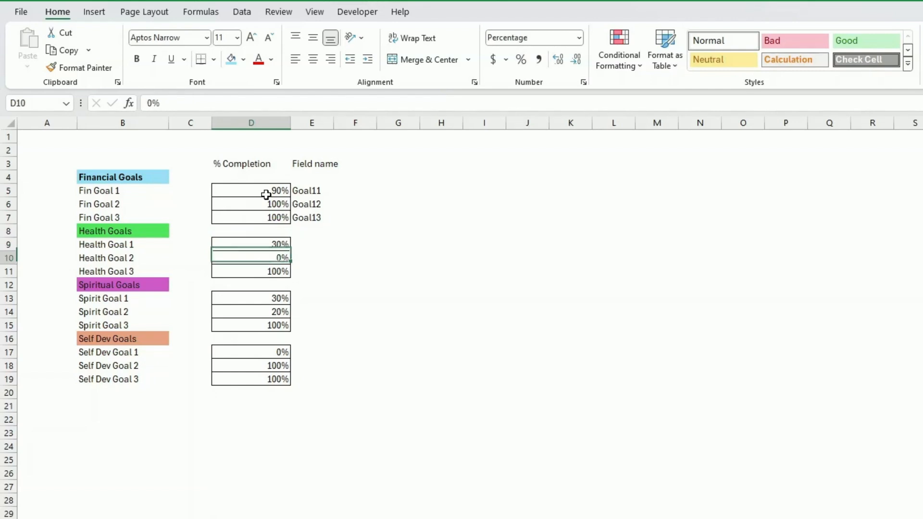
key("Down")
key("Down")
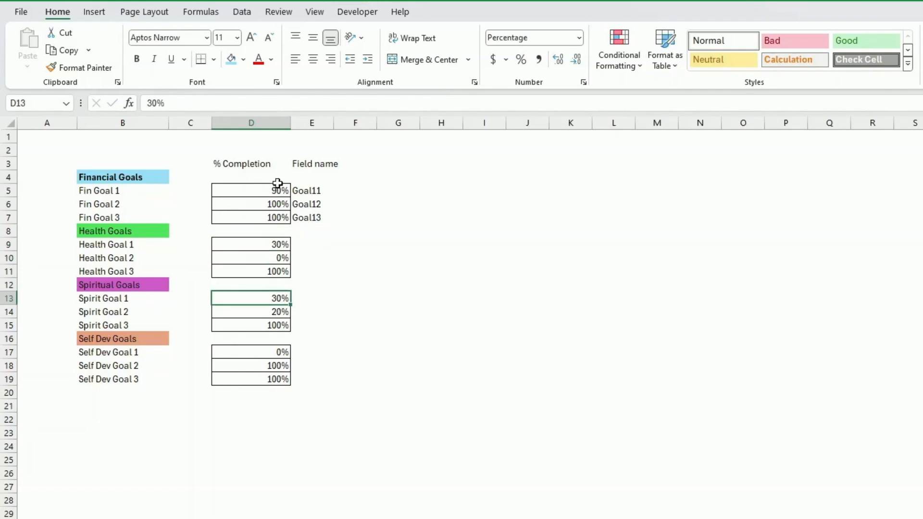
left_click(127, 176)
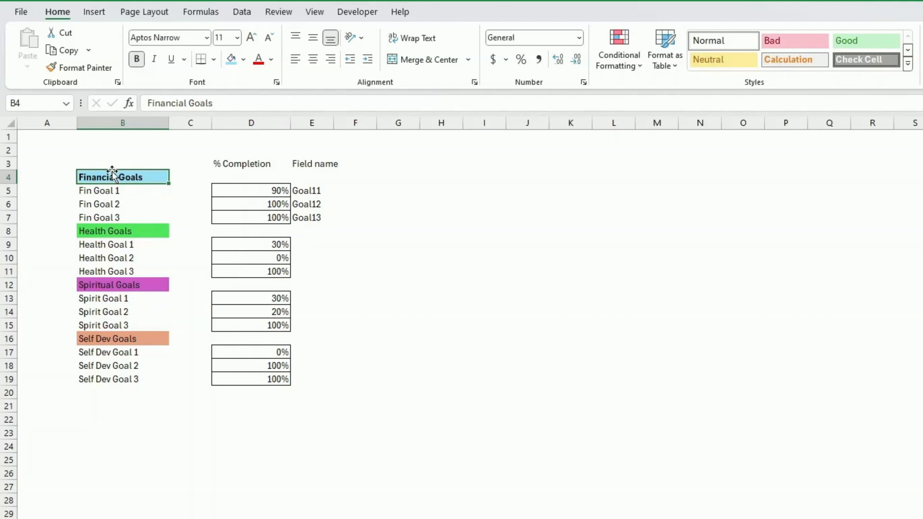
left_click(259, 192)
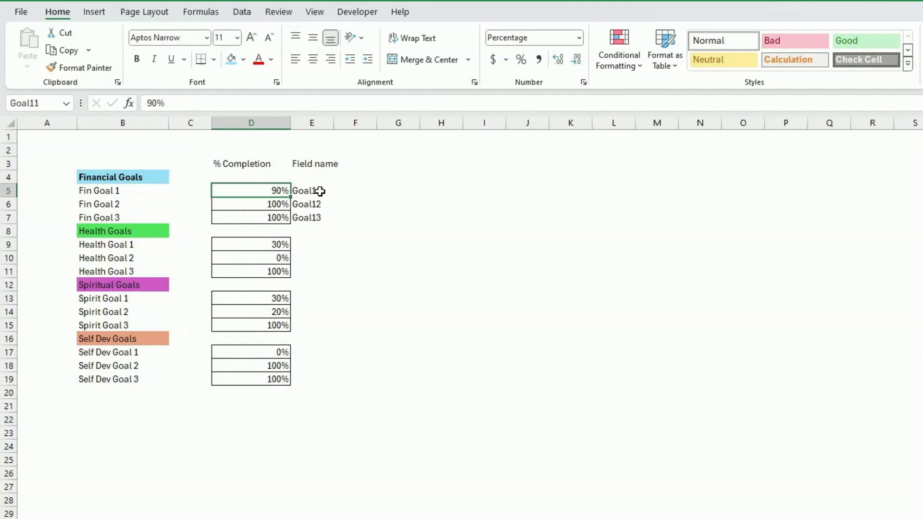
left_click_drag(279, 190, 269, 379)
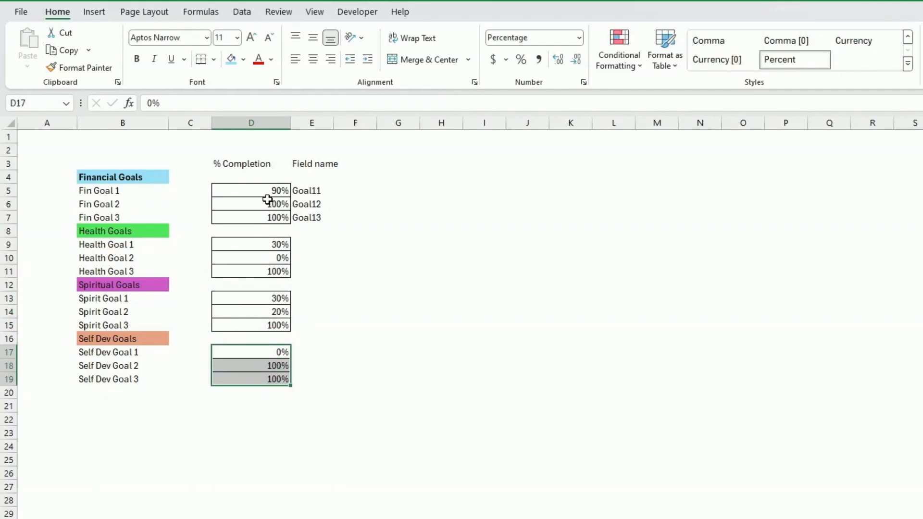
left_click_drag(268, 191, 269, 214)
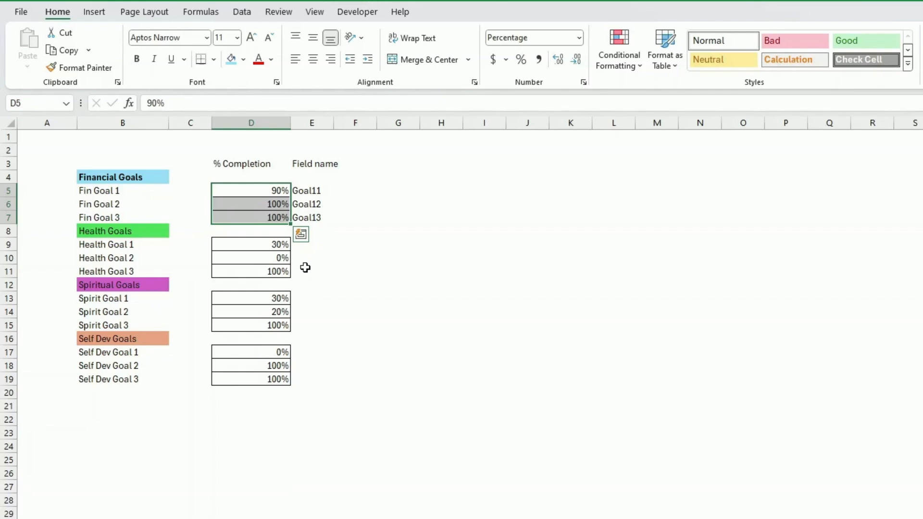
Check the cell name assigned to Fin Goal 1's completion value in D5
left_click(278, 191)
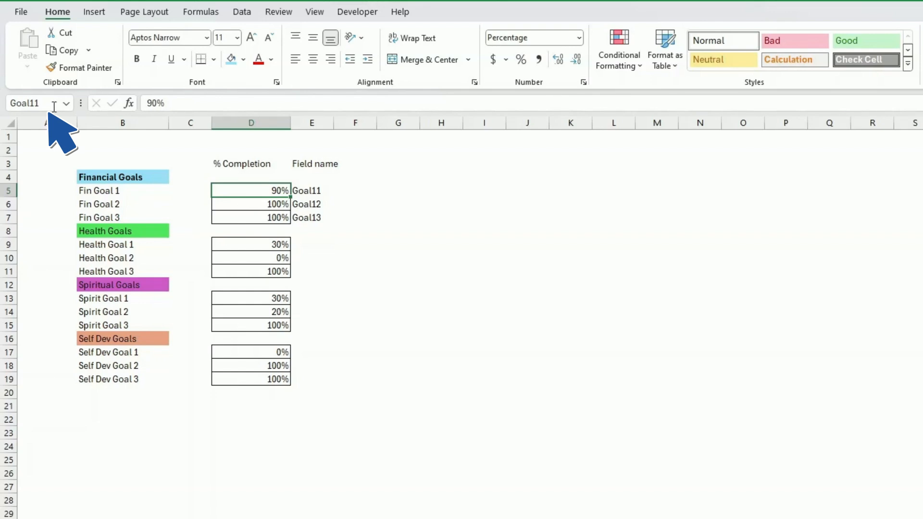
left_click(50, 103)
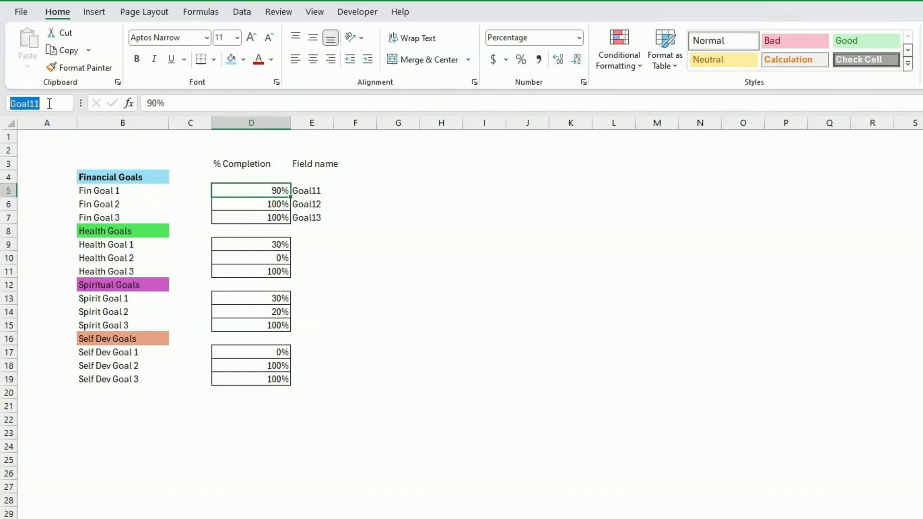
key("Return")
key("Down")
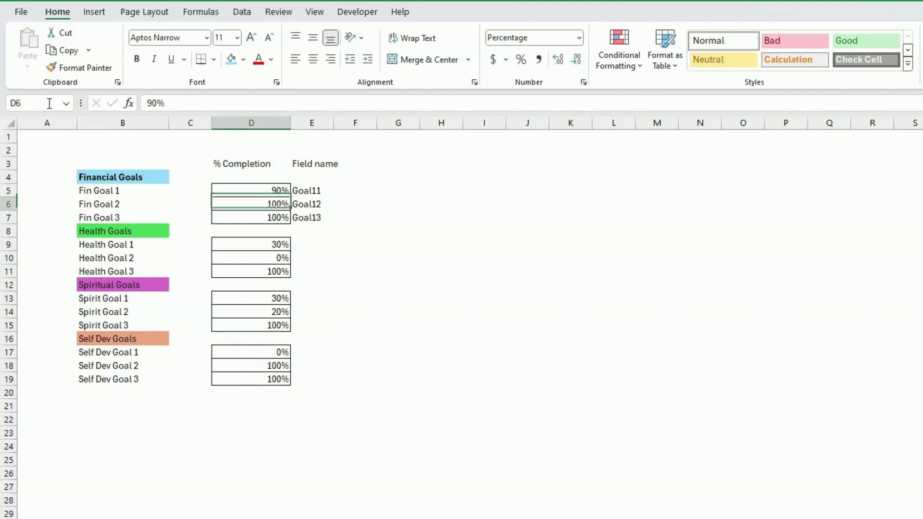
left_click(267, 192)
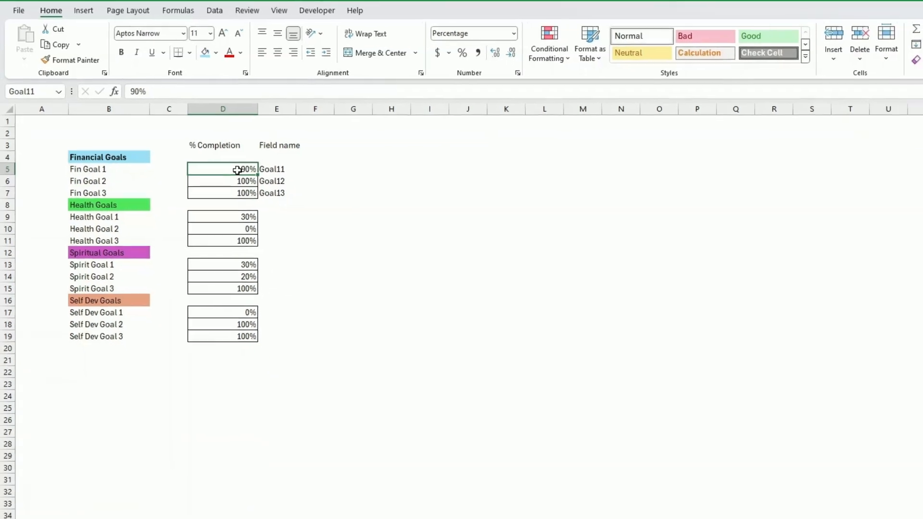
left_click(184, 11)
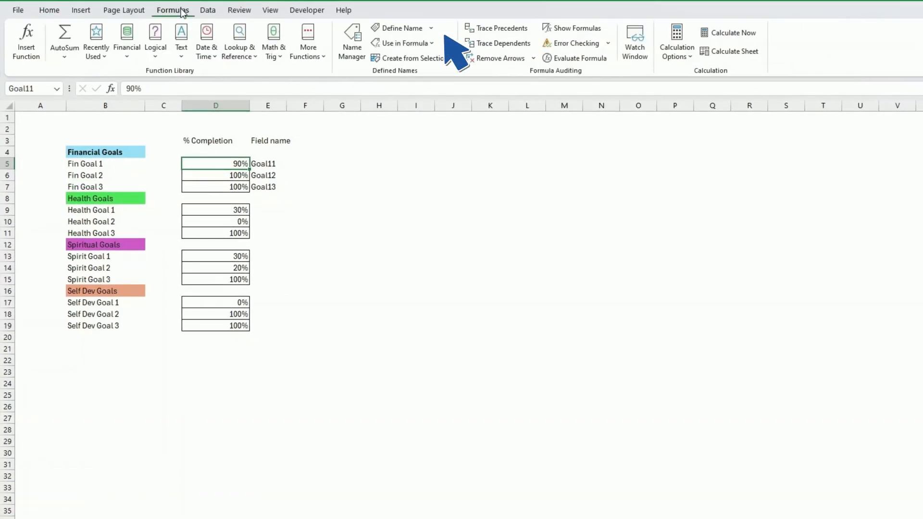
left_click(429, 28)
left_click(413, 44)
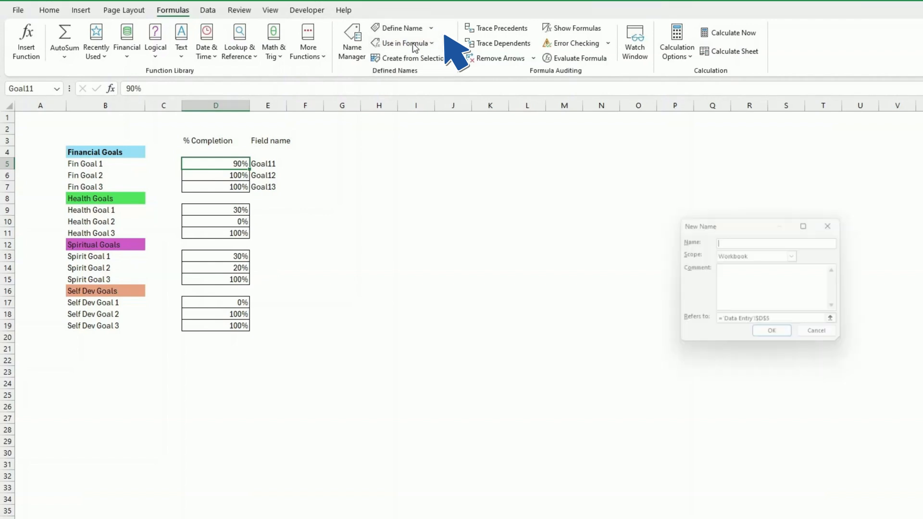
left_click(825, 338)
Define the workbook-scope name Goal12 for cell D6 and the name Goal13 for cell D7
left_click(219, 175)
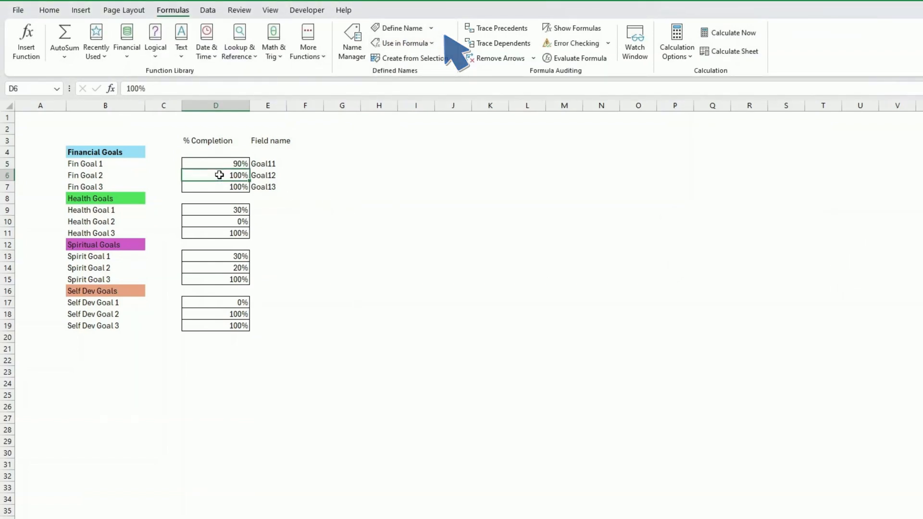
left_click(408, 31)
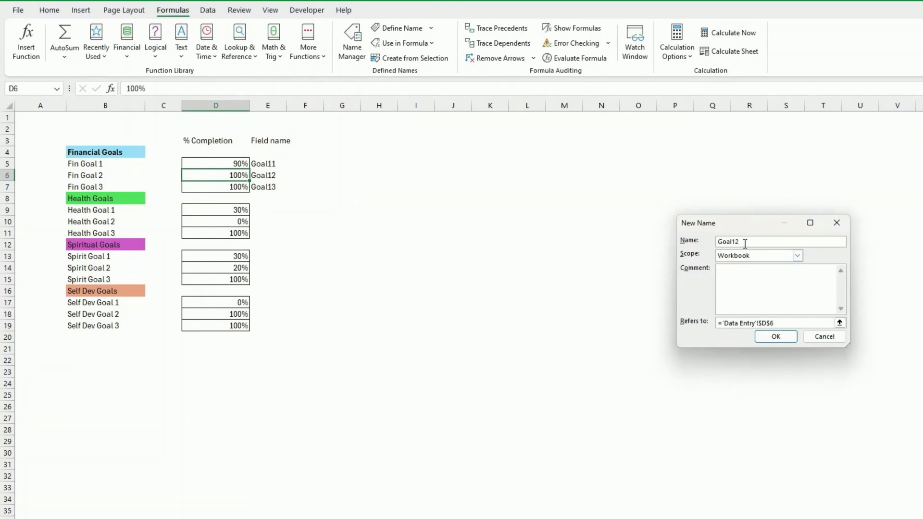
key("Return")
key("Down")
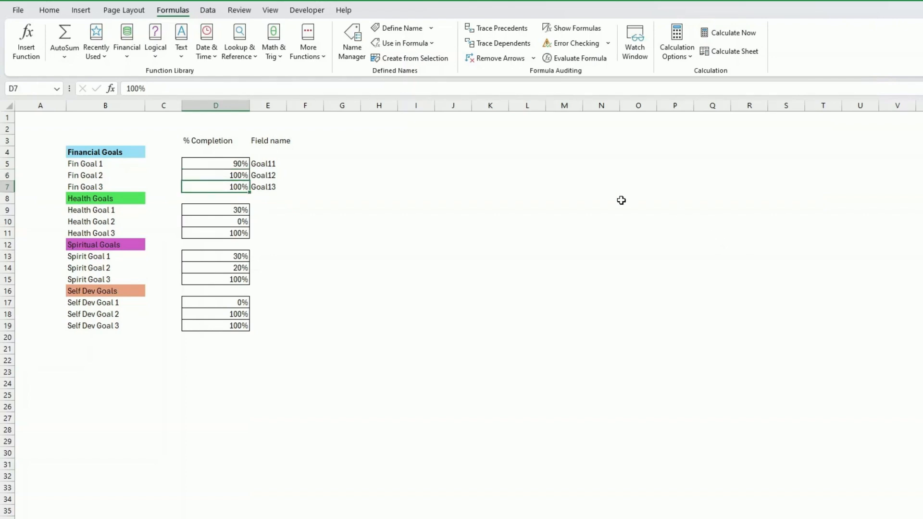
left_click(426, 29)
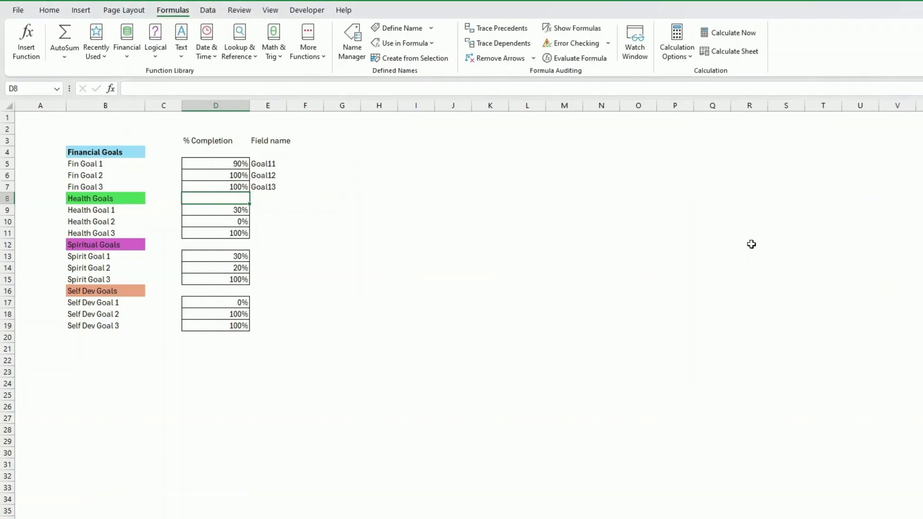
left_click(775, 257)
Define names for the remaining completion cells, from Goal21 for D9 through Goal43 for D19
left_click(236, 211)
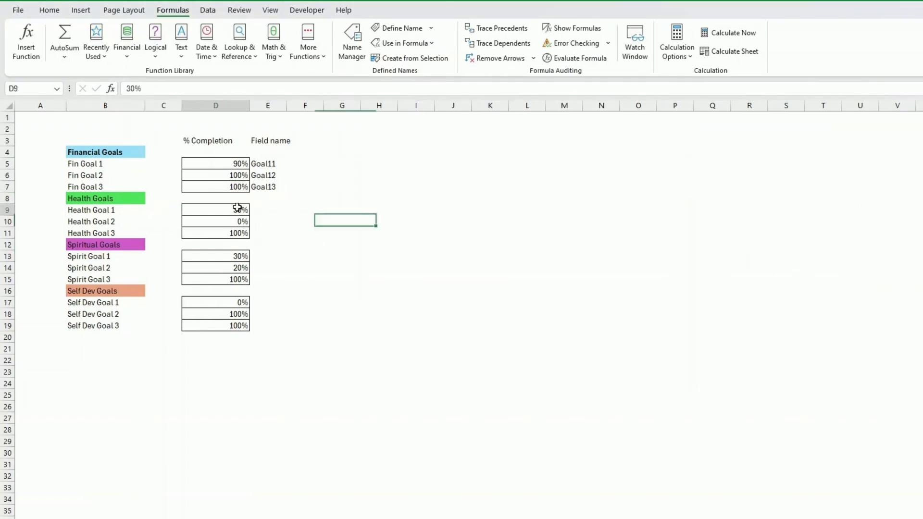
left_click(399, 28)
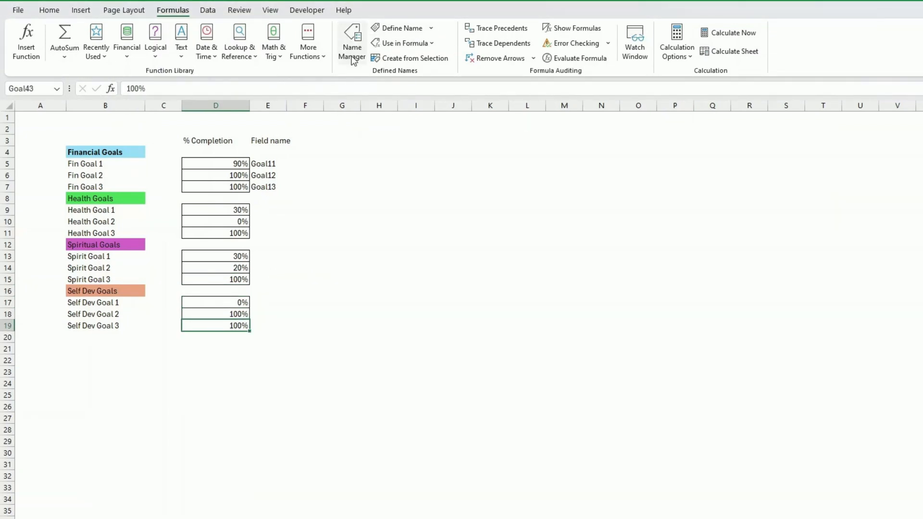
Review all defined names and the cells they refer to in the Name Manager, leaving them as they are
left_click(352, 53)
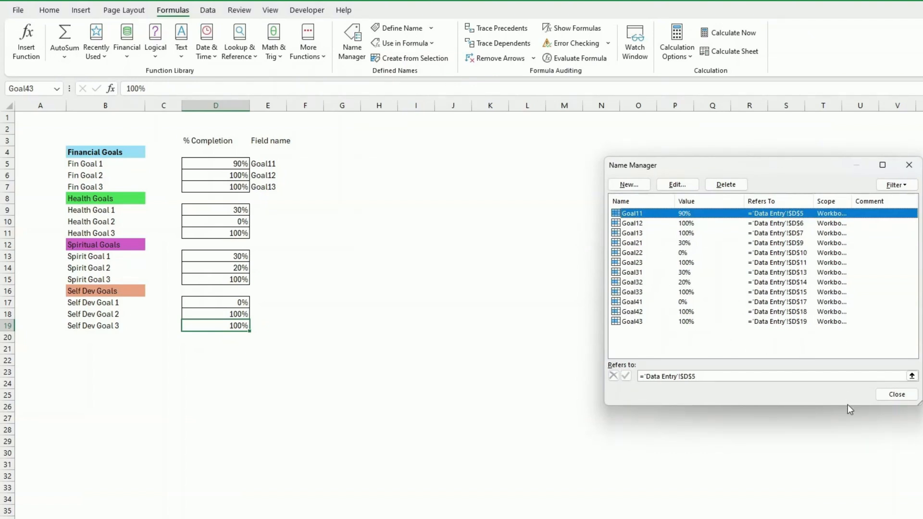
left_click(897, 395)
left_click(893, 398)
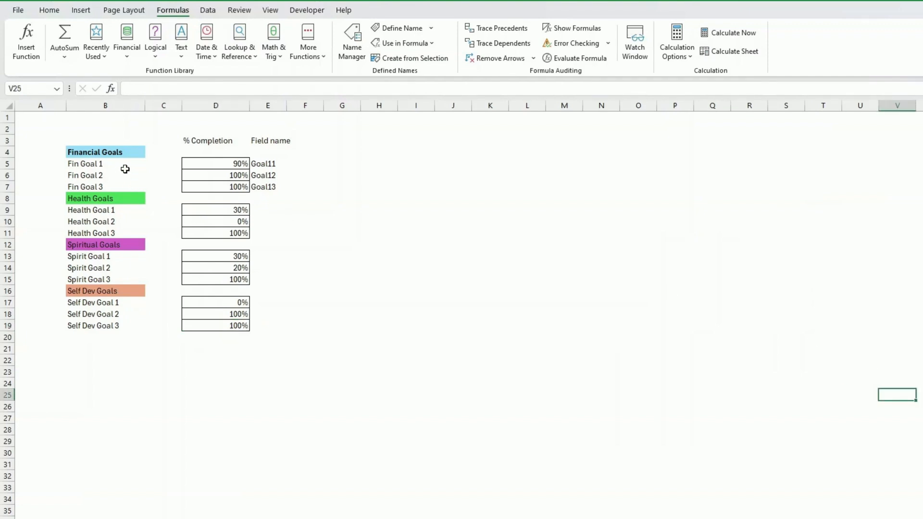
Switch to the blank worksheet and resize columns C and D together to an equal, narrower width than column C has
left_click(212, 383)
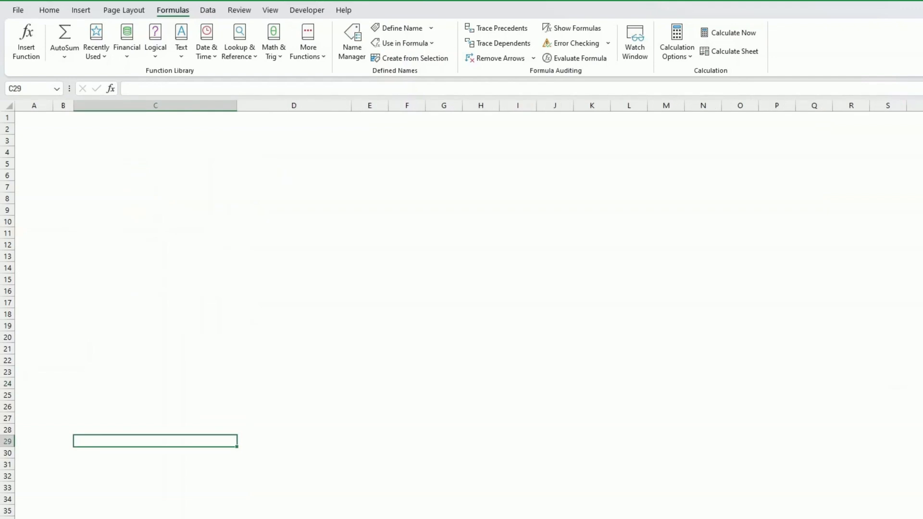
left_click(120, 199)
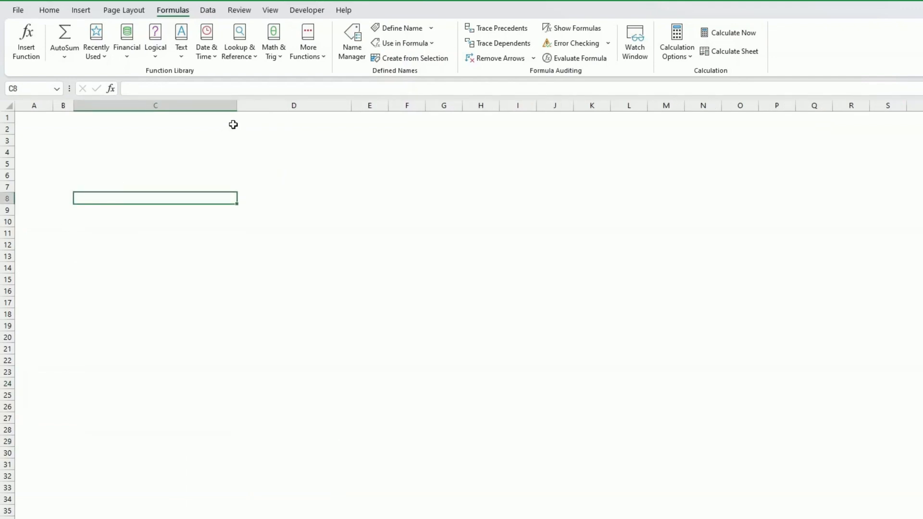
left_click(173, 115)
left_click(173, 102)
left_click(276, 103)
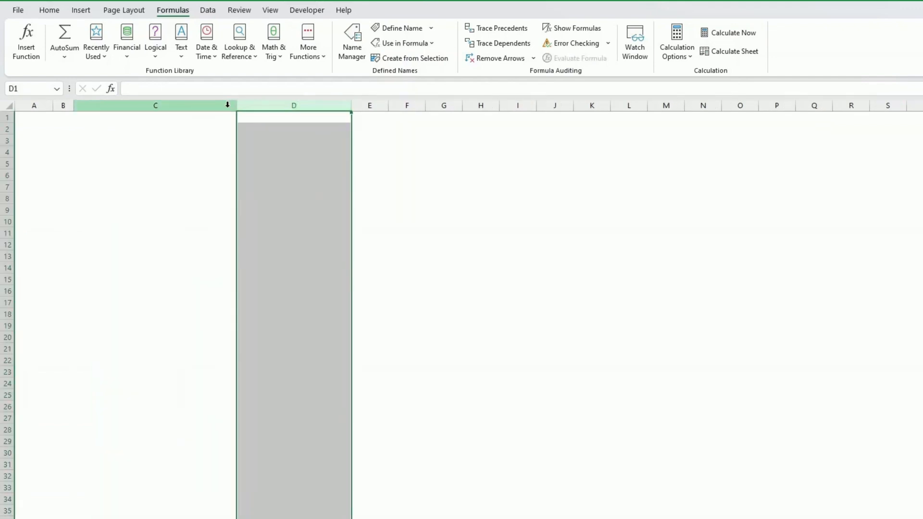
mouse_move(209, 106)
left_mouse_down()
mouse_move(241, 109)
mouse_move(213, 107)
left_mouse_up()
left_click(231, 153)
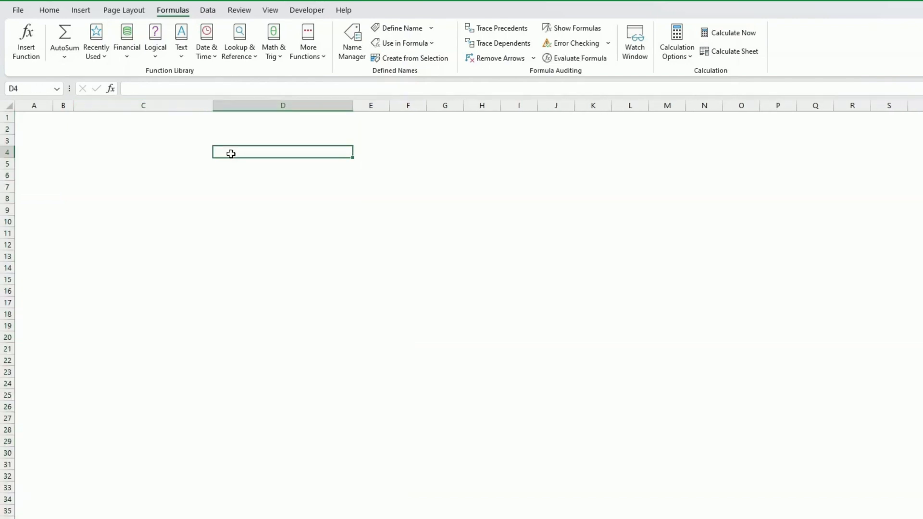
Fine-tune the widths of columns C and D, making column D slightly narrower than column C
left_click(206, 107)
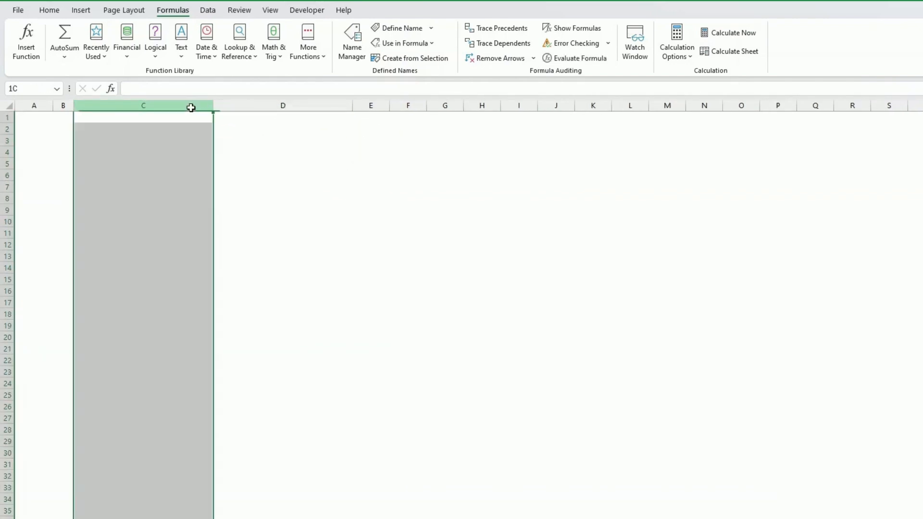
mouse_move(212, 108)
left_mouse_down()
mouse_move(204, 108)
mouse_move(212, 110)
left_mouse_up()
left_click_drag(351, 105, 341, 107)
left_click(391, 143)
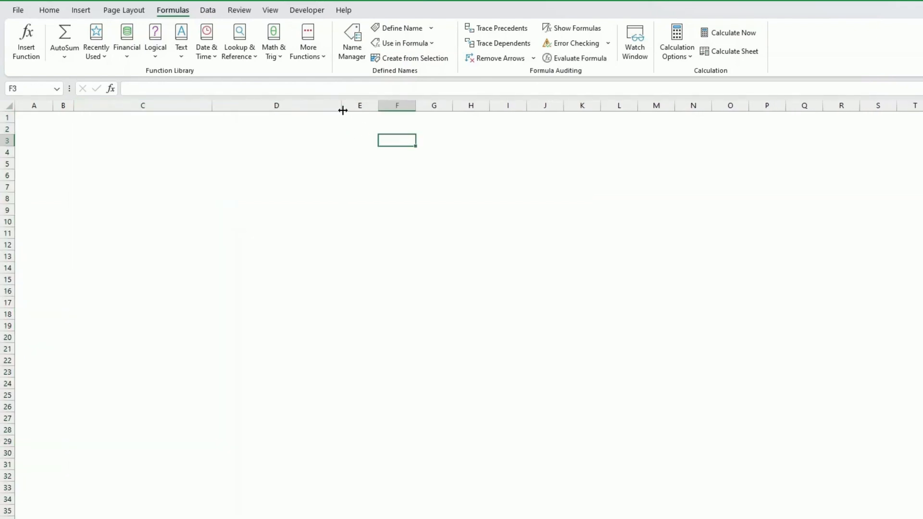
left_click_drag(342, 105, 343, 104)
left_click(333, 166)
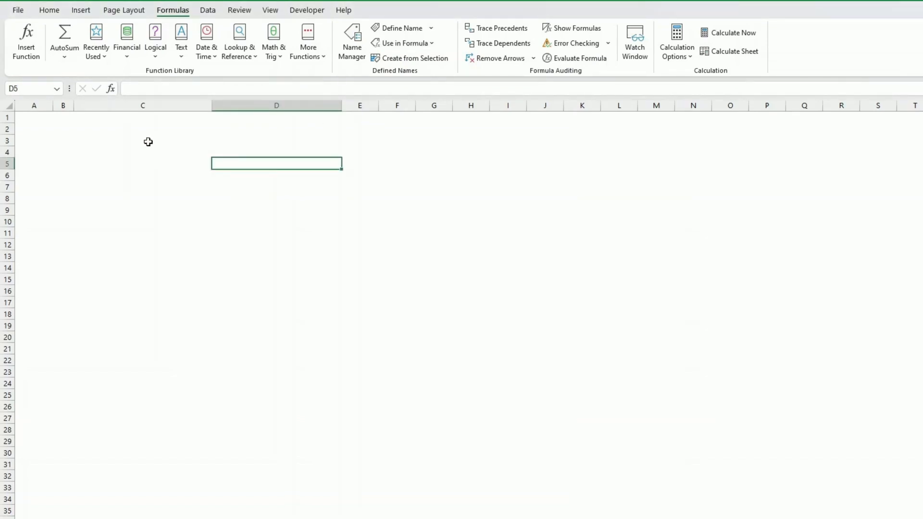
left_click(128, 142)
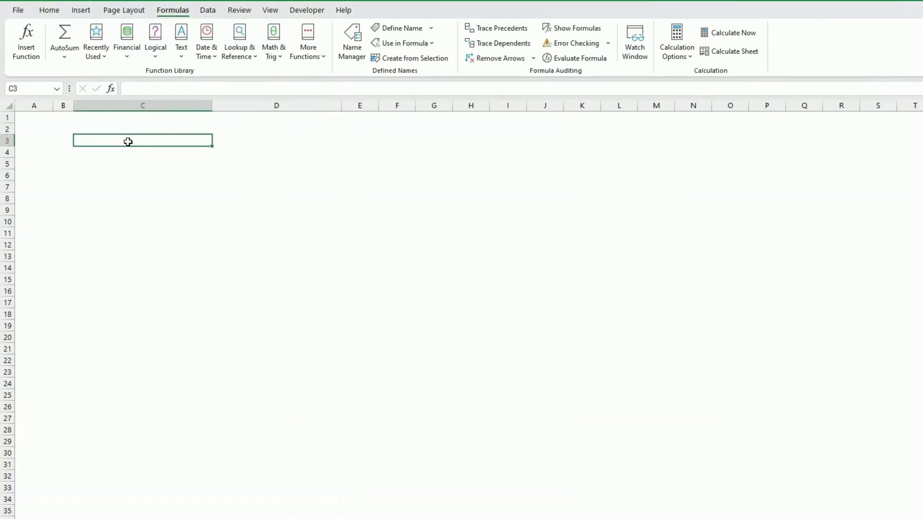
left_click(124, 159)
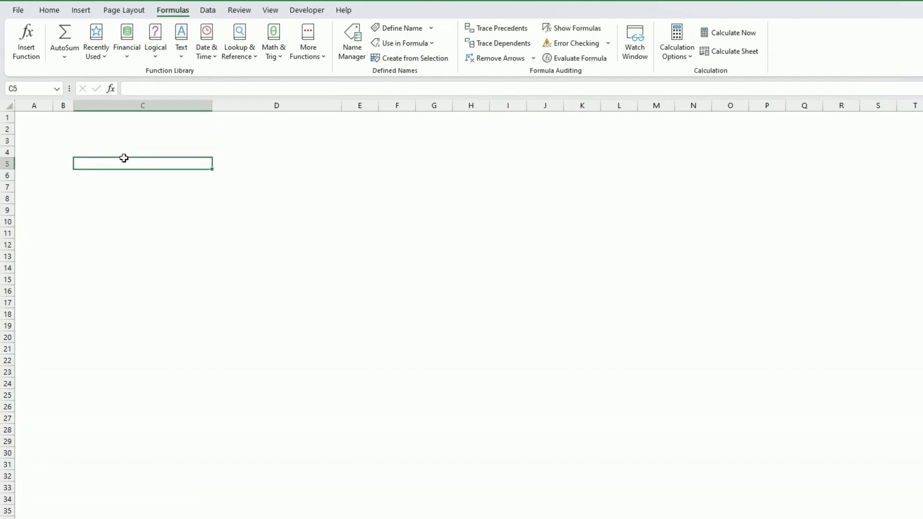
left_click(226, 167)
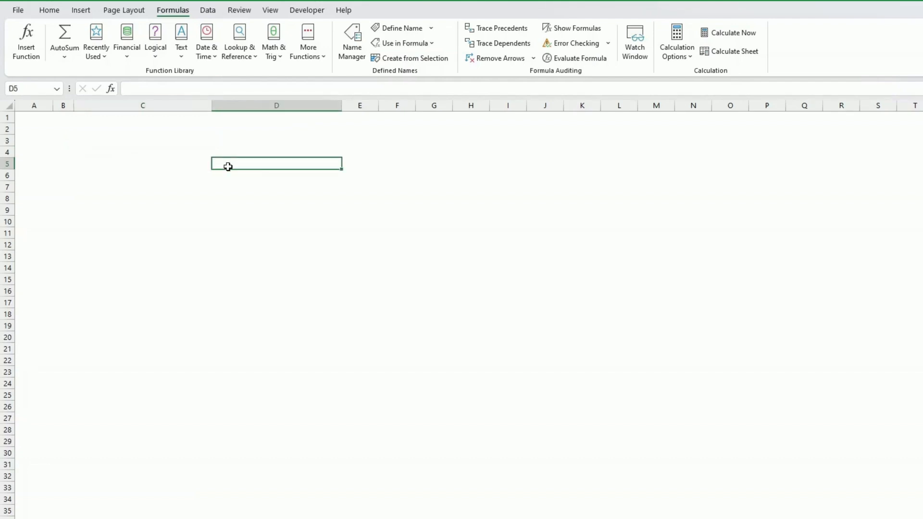
Select cell C5 and examine the fill palette and the theme color sets available for the workbook
left_click(177, 164)
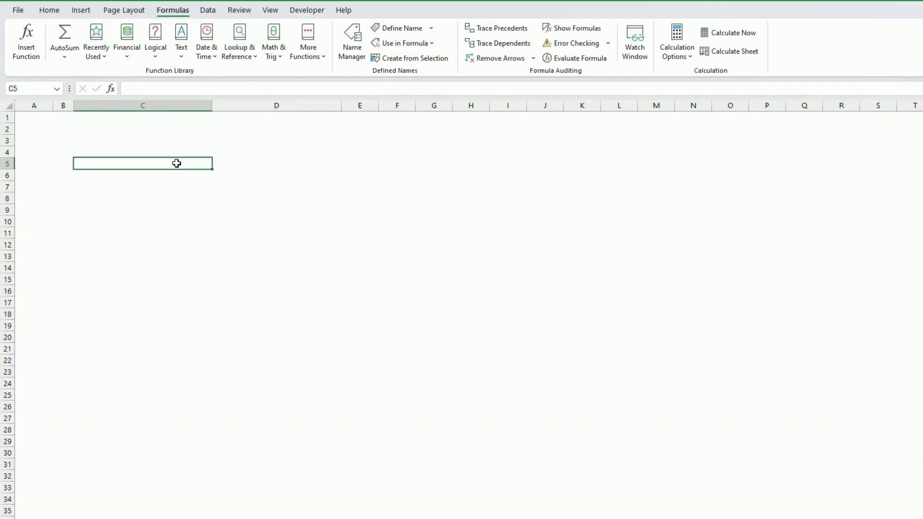
left_click(48, 11)
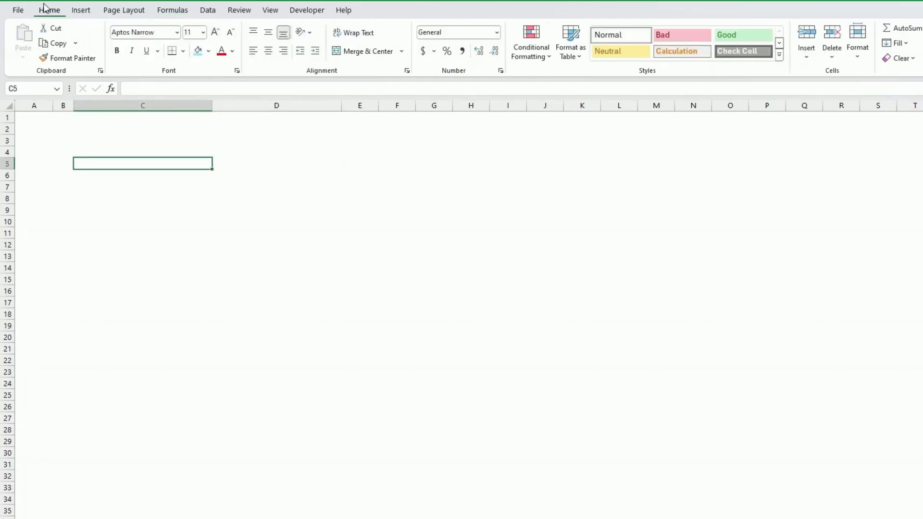
left_click(210, 52)
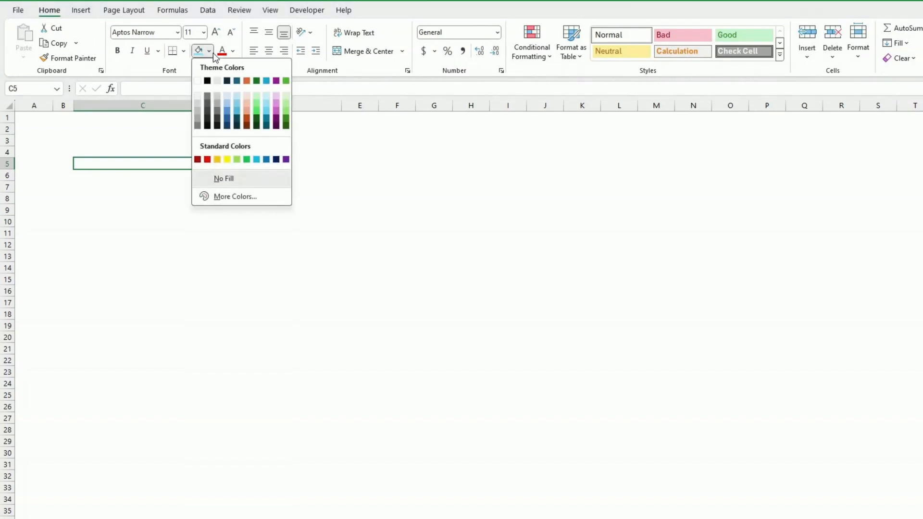
left_click(144, 12)
left_click(76, 28)
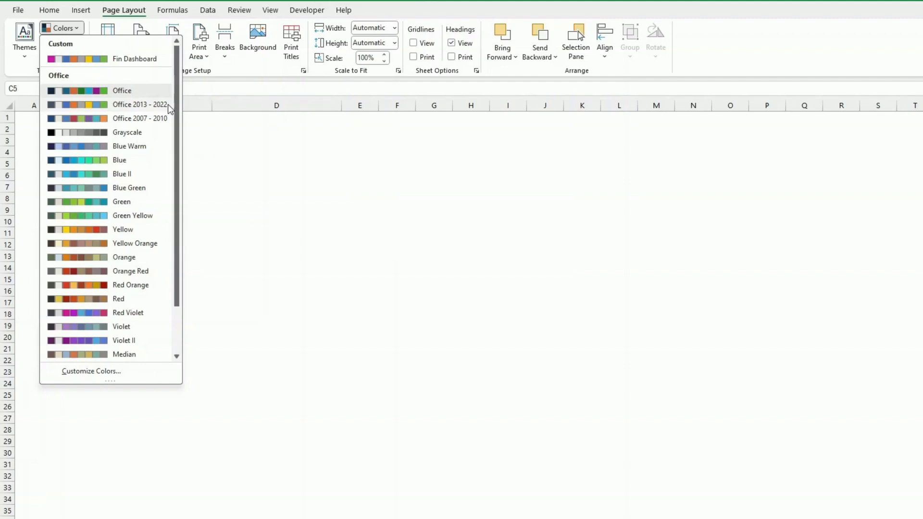
left_click(240, 148)
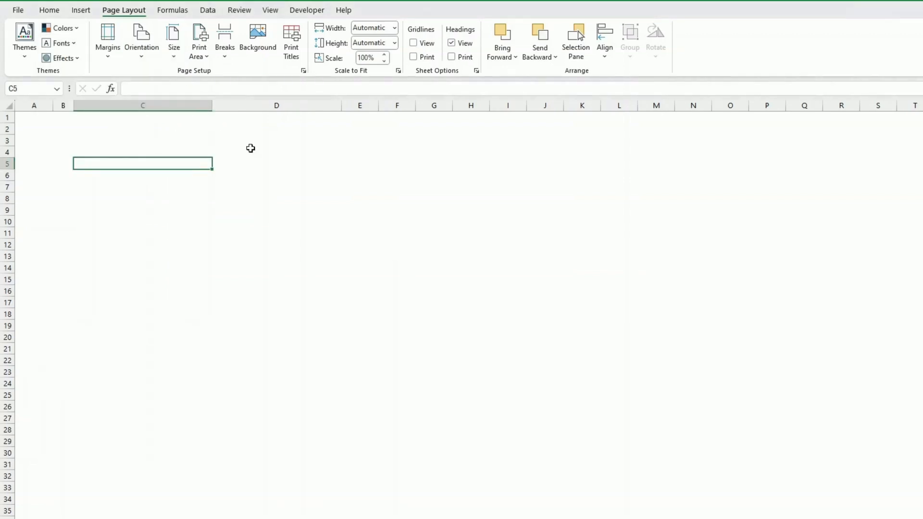
Fill cell C5 with light blue and extend the fill across row 5 through P5
left_click(49, 10)
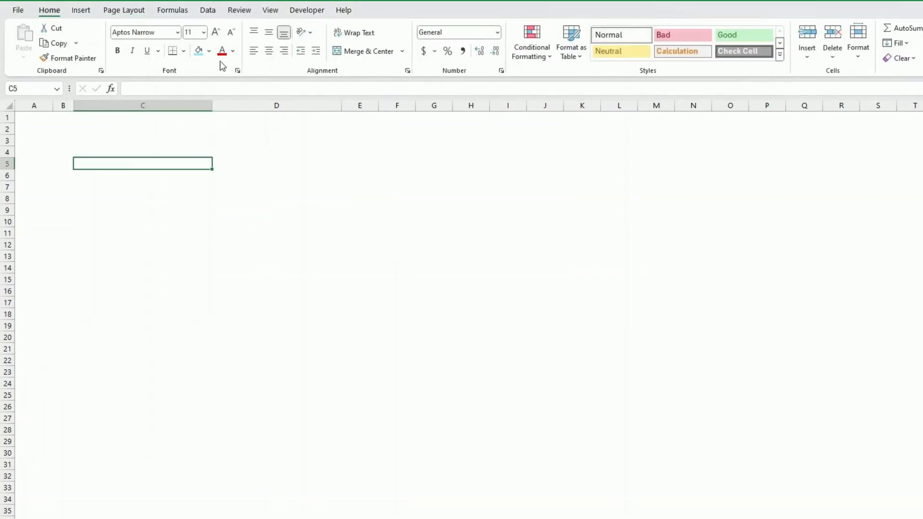
left_click(210, 52)
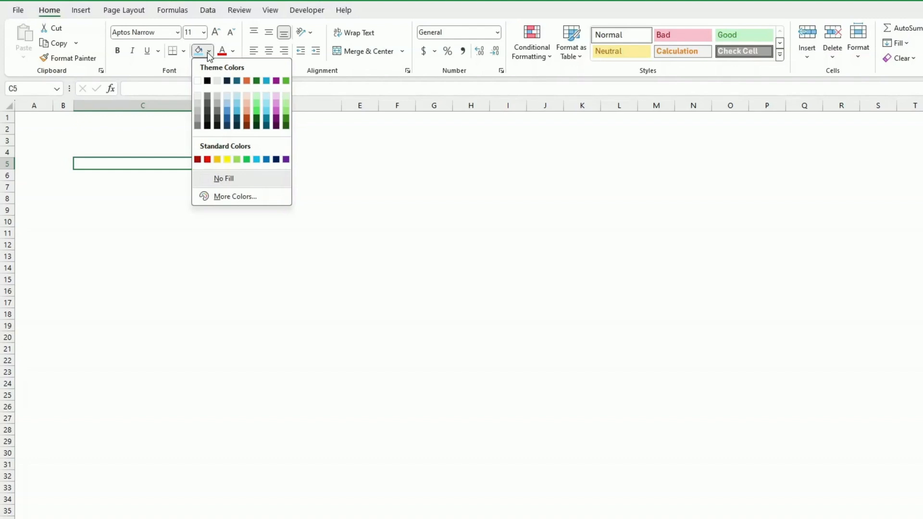
left_click(267, 99)
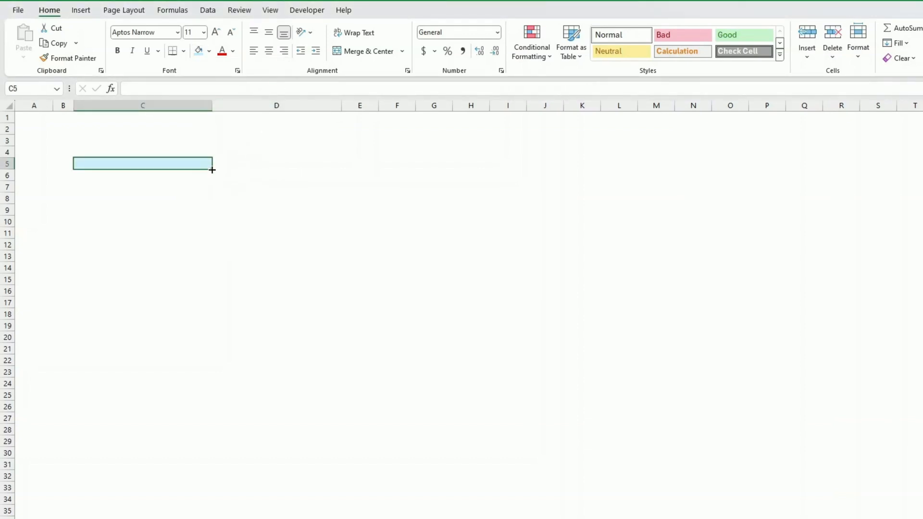
left_click_drag(213, 169, 787, 188)
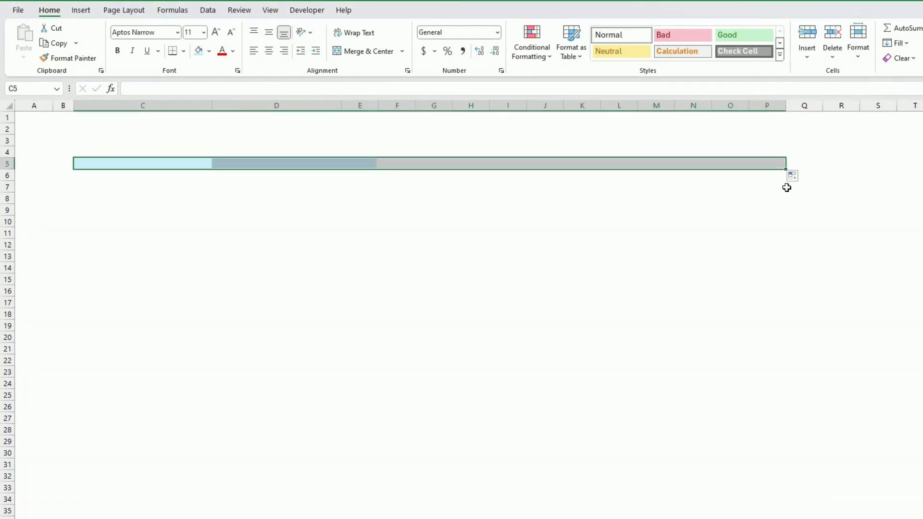
left_click(730, 207)
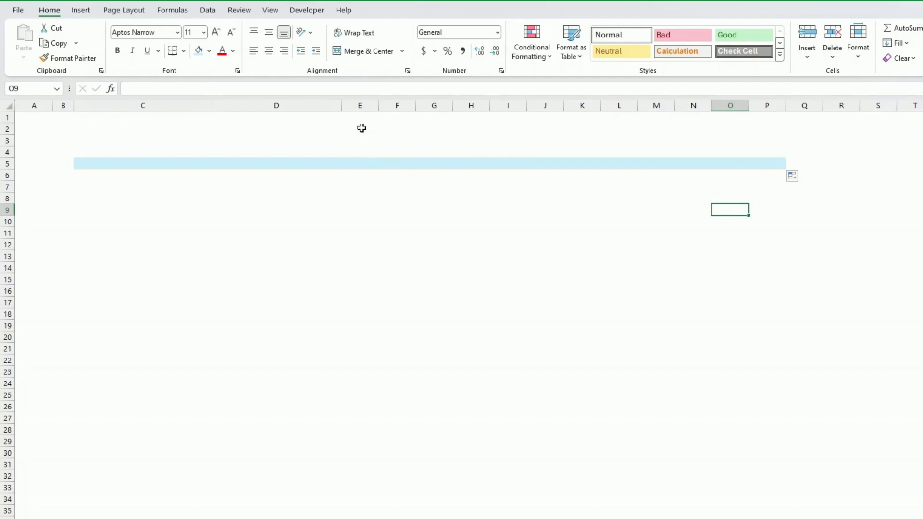
Enter 10% in cell E4 above the light blue band
left_click(361, 154)
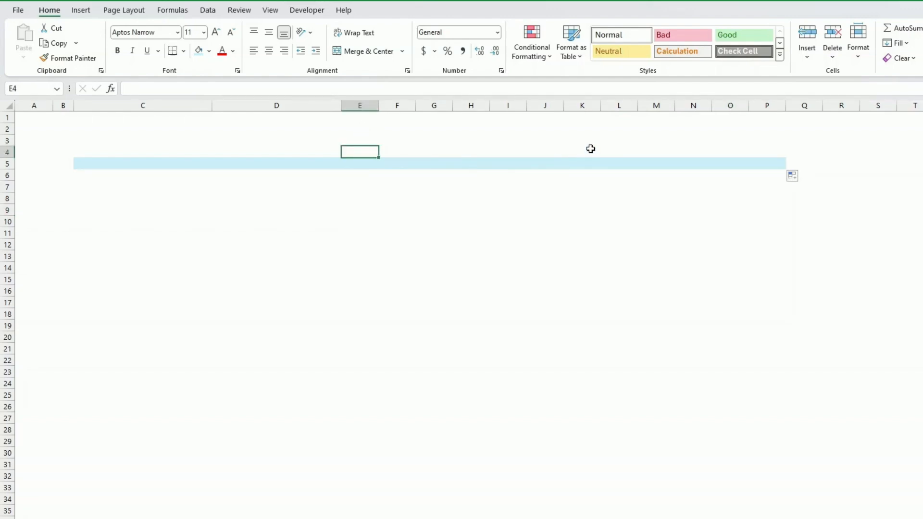
type("10")
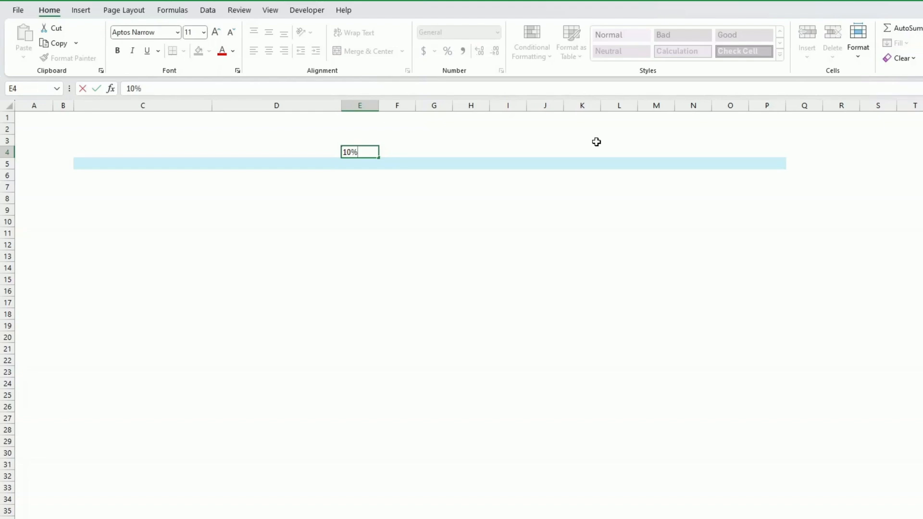
type("%")
key("Return")
key("Up")
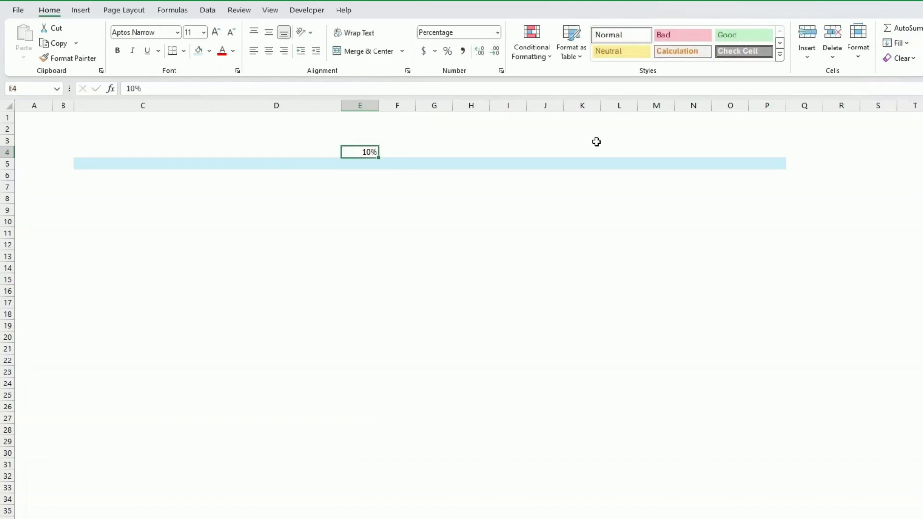
Enter the formula =E4+10% in F4 and copy it across row 4 through L4
left_click(386, 153)
type("=")
key("Left")
type("+")
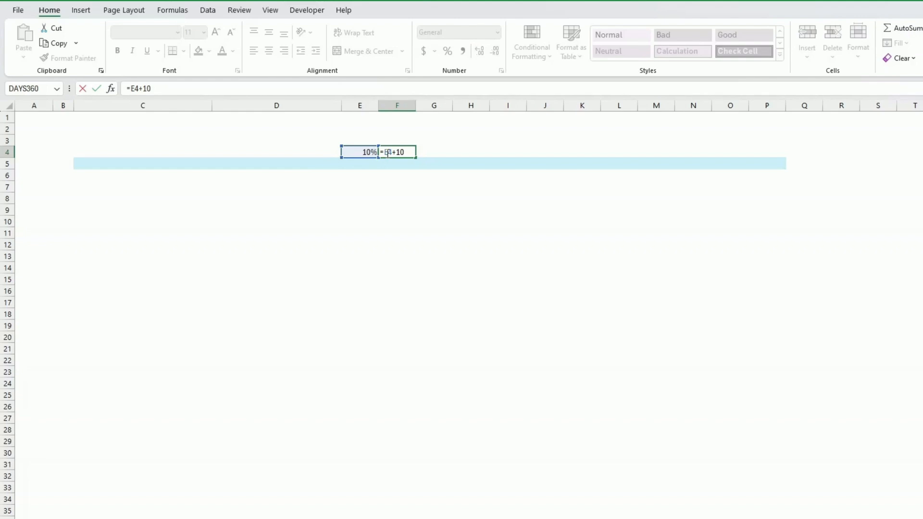
key("Return")
left_click(387, 153)
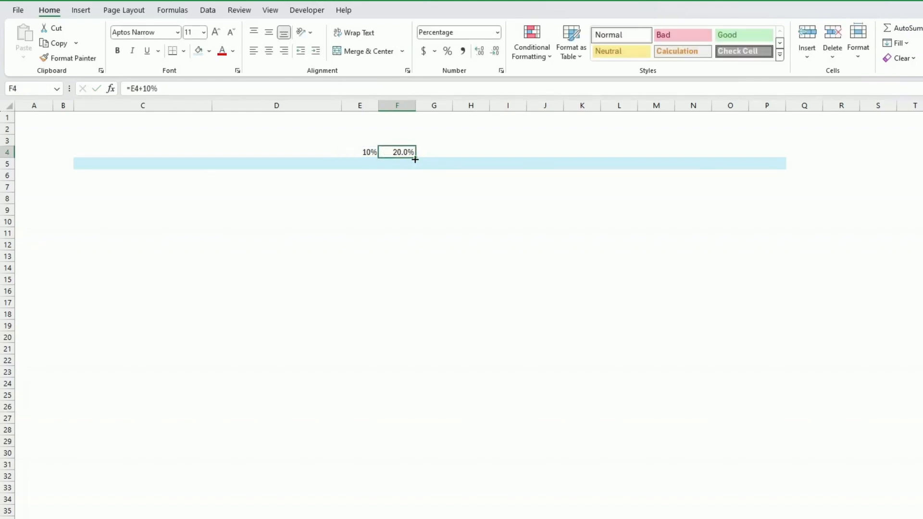
left_click_drag(415, 158, 641, 159)
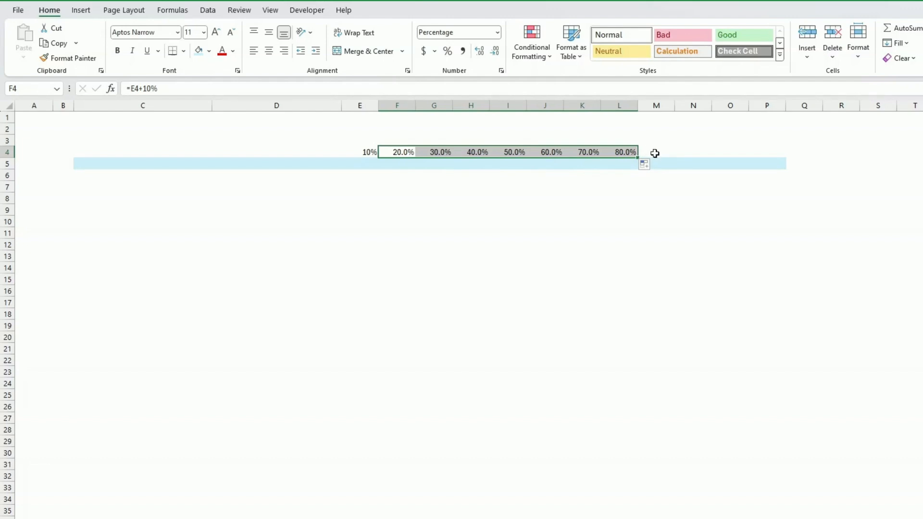
Narrow columns M and O to about a third of their neighbours' width
left_click(657, 151)
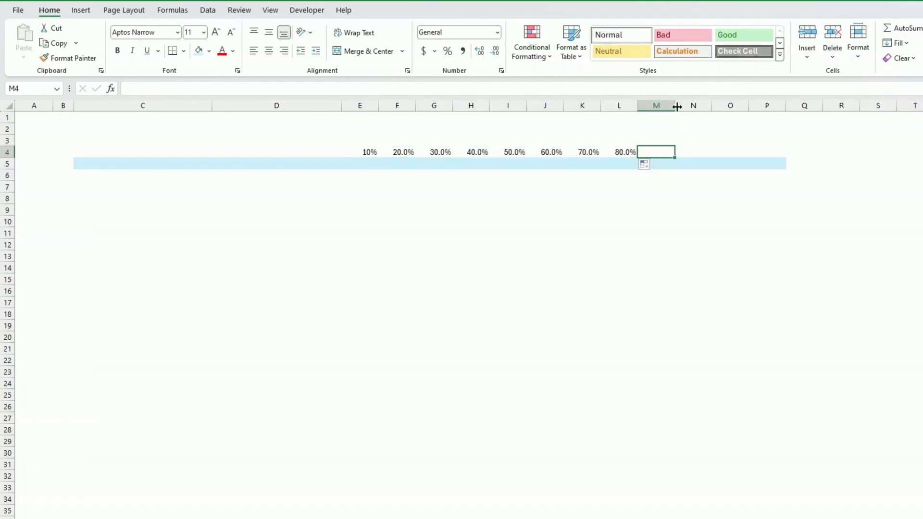
left_click_drag(677, 107, 651, 113)
left_click_drag(724, 106, 695, 109)
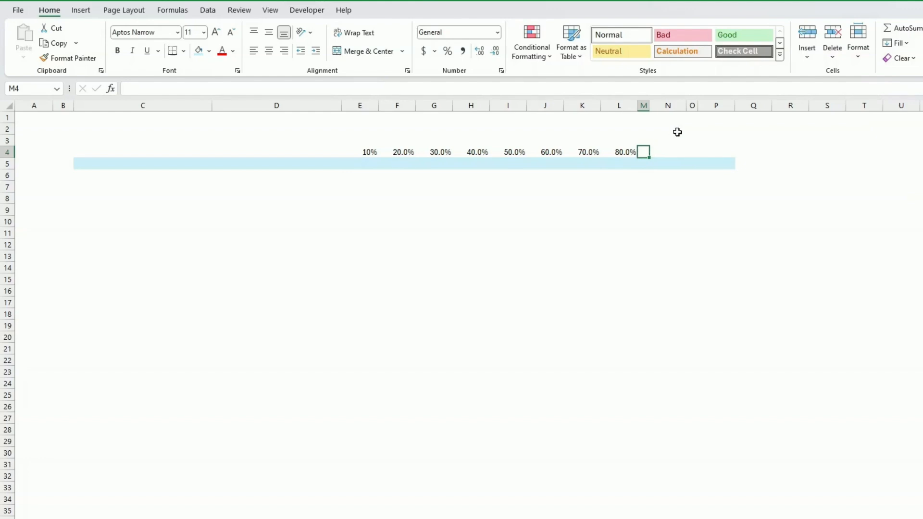
Enter 90% in both M4 and N4, and widen column M slightly so its value fits
type("90")
key("Tab")
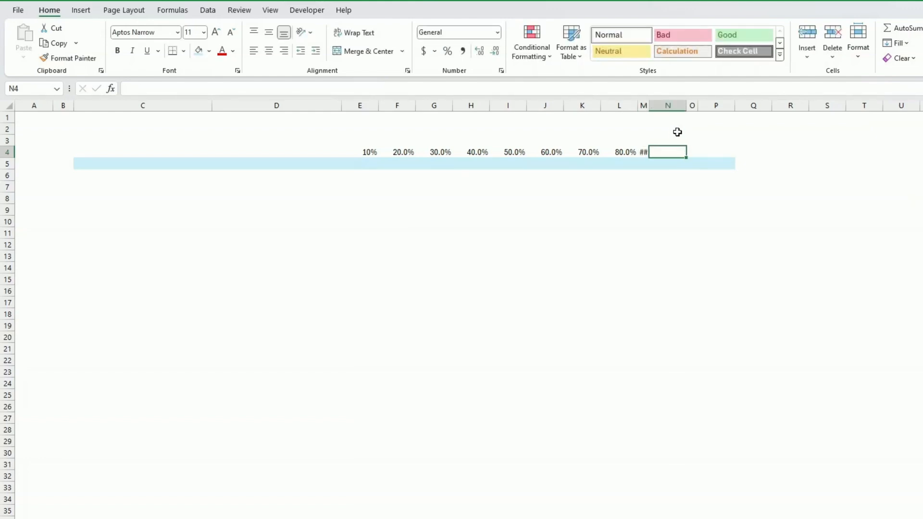
type("90")
key("Tab")
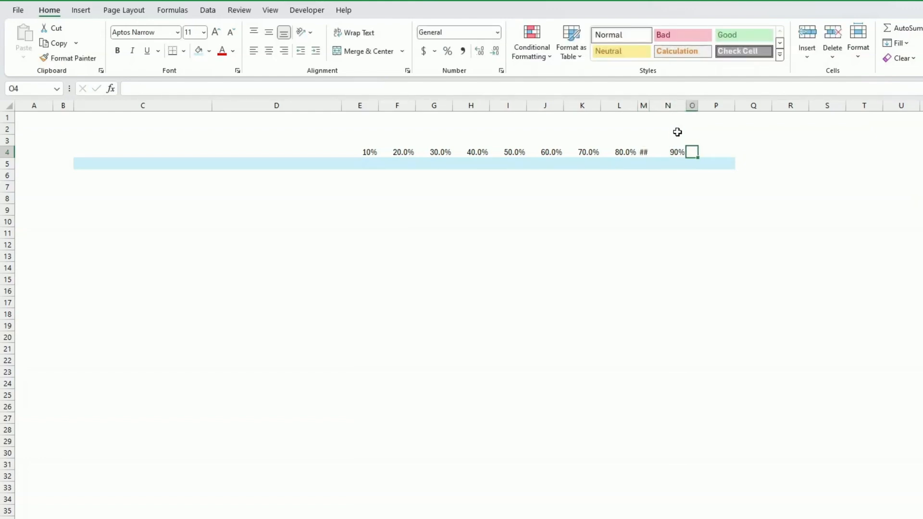
left_click_drag(648, 110, 663, 109)
Enter 100% in cells P4, Q4 and O4
left_click(731, 151)
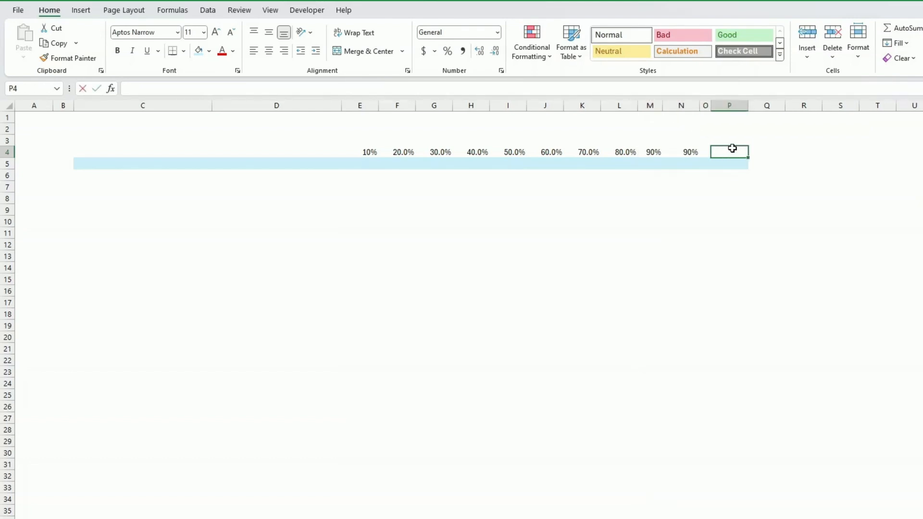
type("100%")
key("Tab")
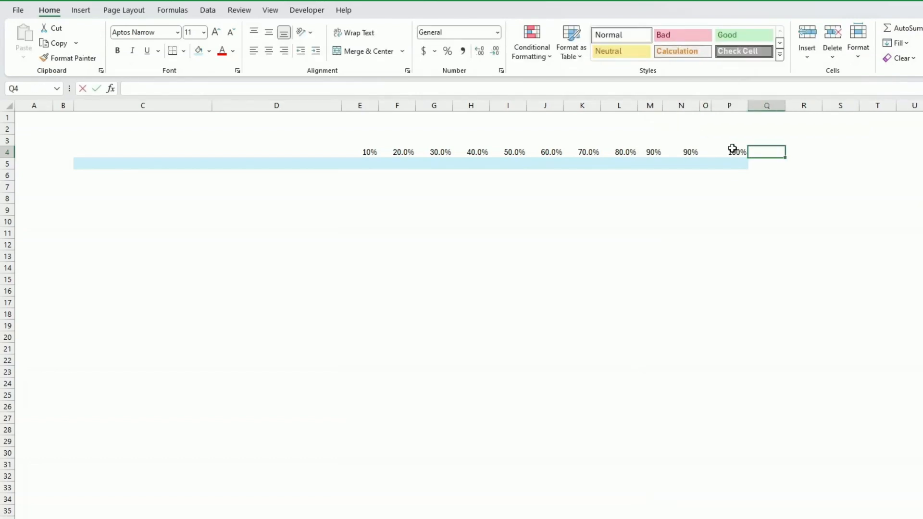
type("100")
key("Return")
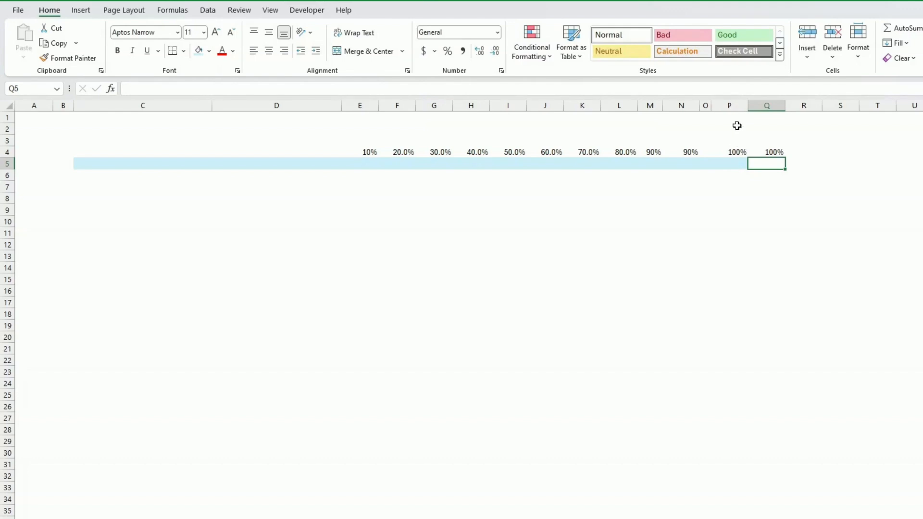
left_click(702, 152)
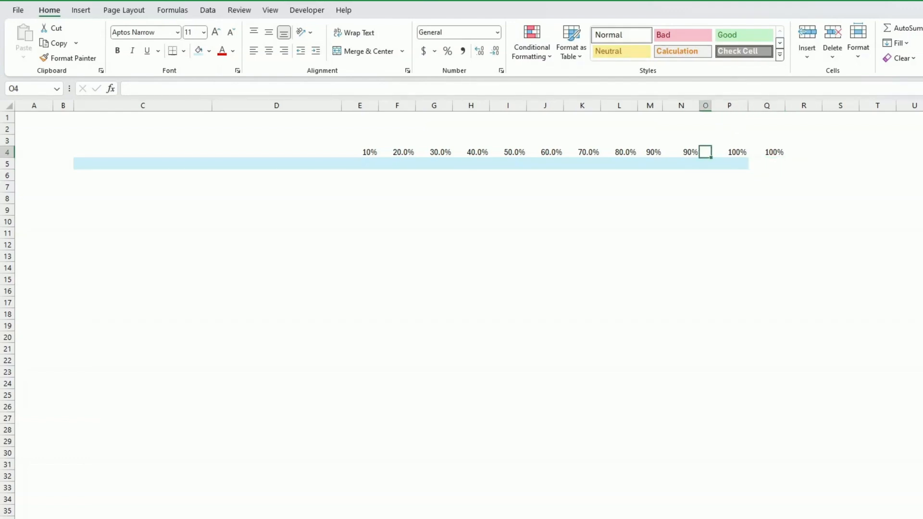
type("100")
key("Return")
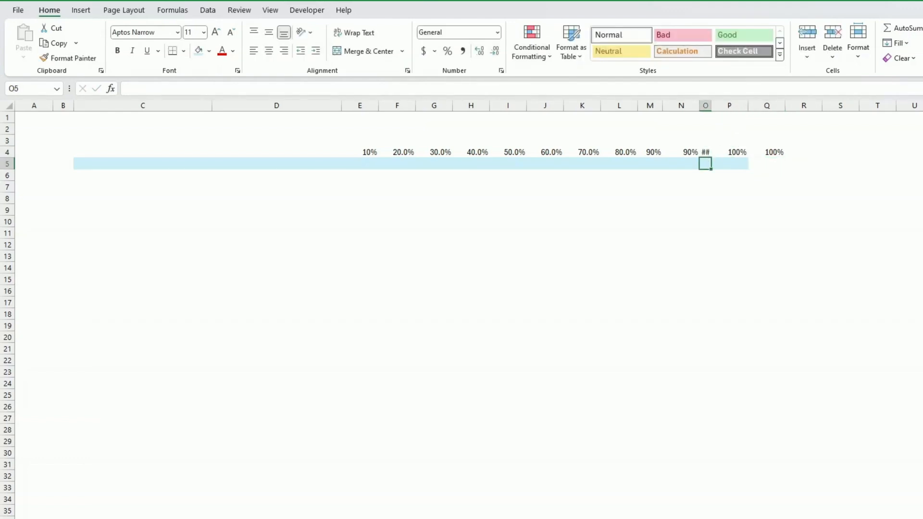
Clear the extra 100% from Q4 and widen column O slightly so its value fits
key("Up")
key("Right")
key("Right")
key("Delete")
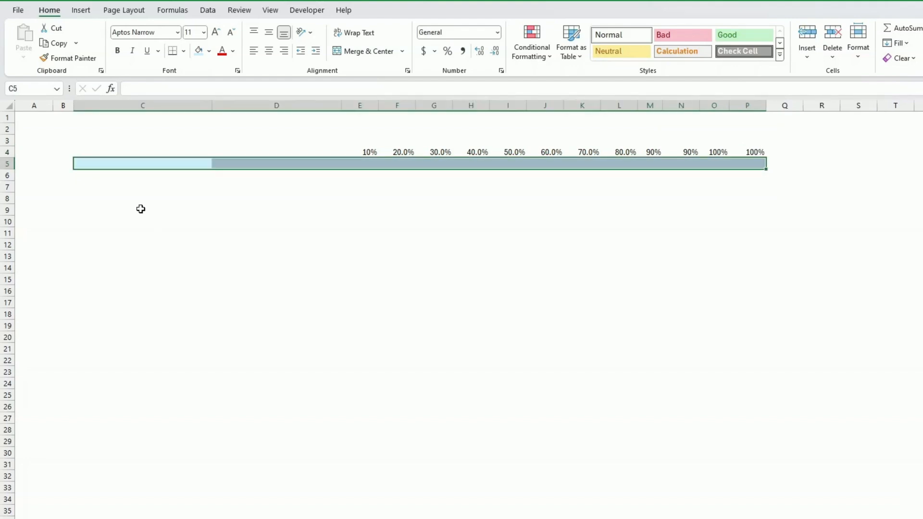
Fill cell D6 with the same light blue as the row 5 band
left_click(134, 178)
left_click_drag(222, 174, 335, 175)
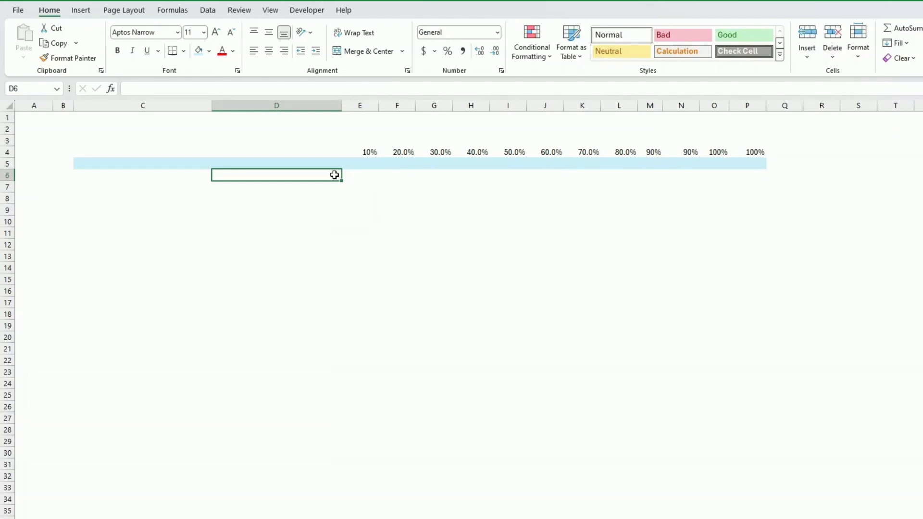
left_click(198, 50)
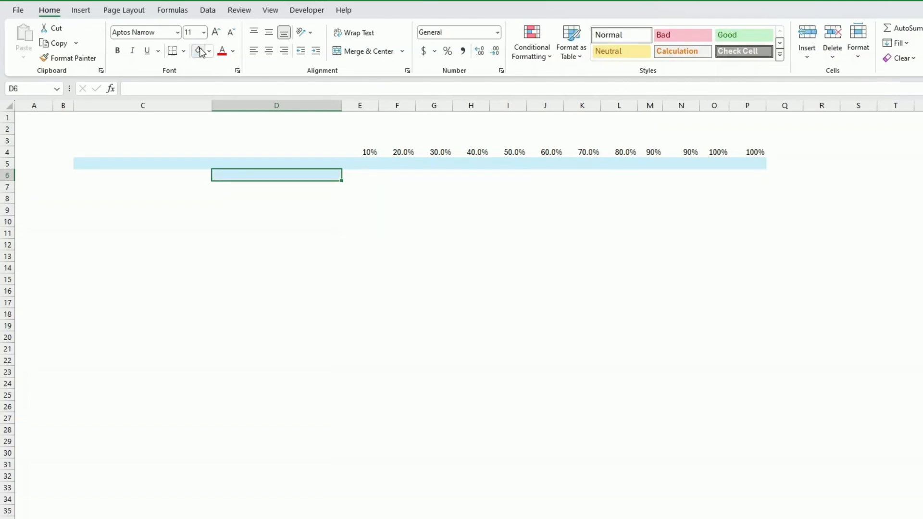
Fill the range D7:P7 with the same light blue
left_click(220, 188)
left_click_drag(219, 187, 468, 189)
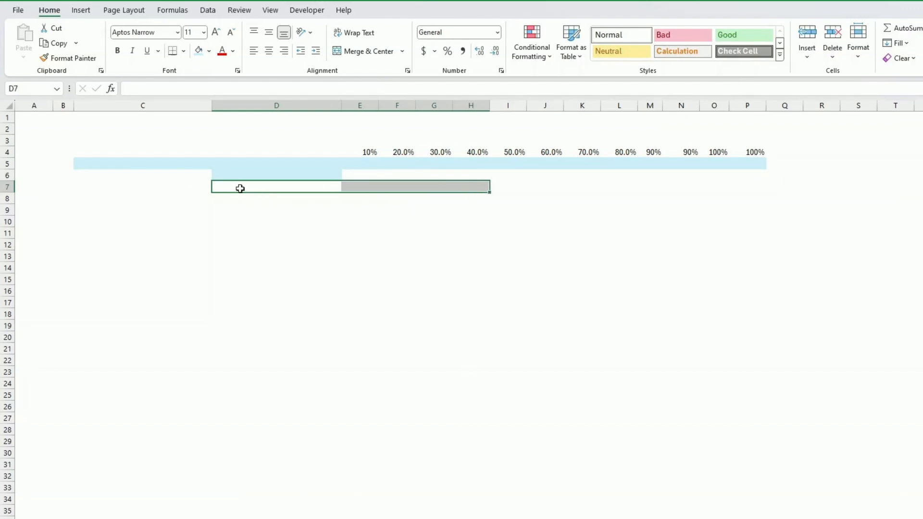
left_click_drag(243, 189, 750, 184)
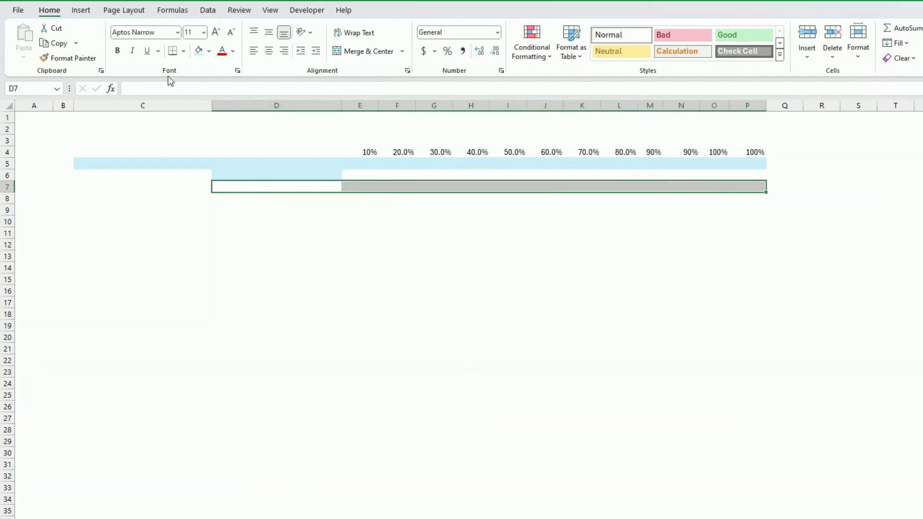
left_click(201, 52)
Fill cell D8 and the range D9:P9 with the same light blue as the bands above
left_click(237, 200)
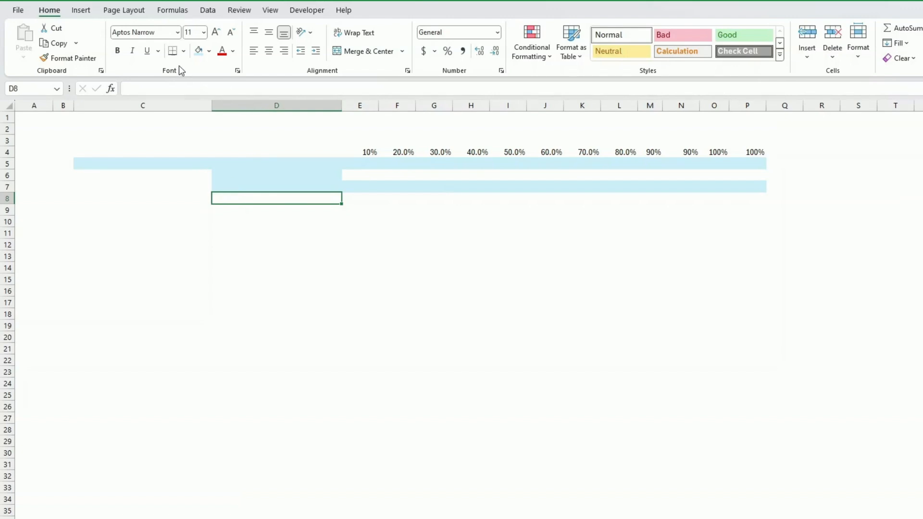
left_click_drag(229, 210, 744, 208)
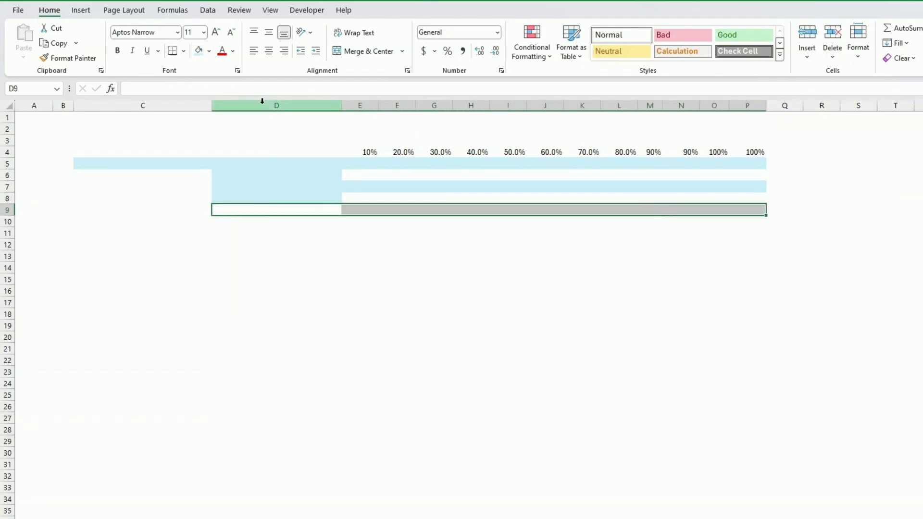
left_click(198, 50)
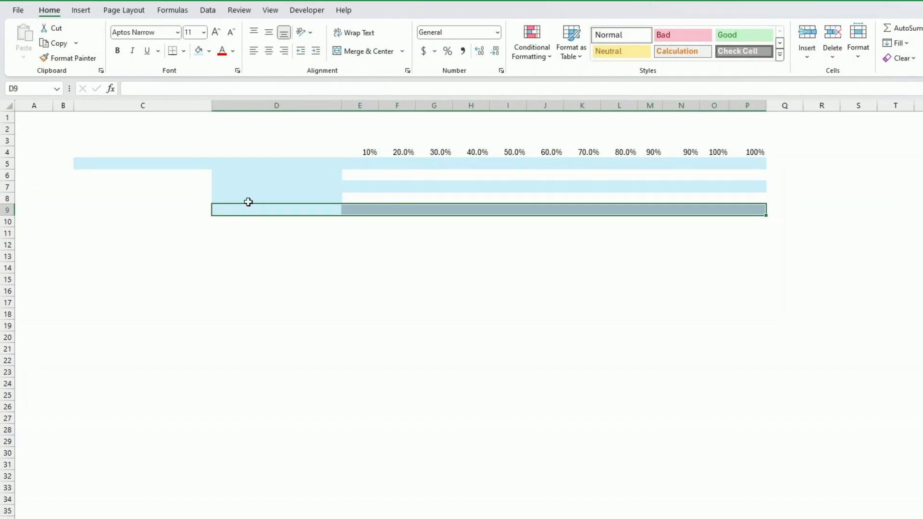
Clear the light blue from cell D8 by extending blank cell C8 across it
left_click(200, 199)
left_click_drag(213, 203, 337, 201)
left_click(353, 229)
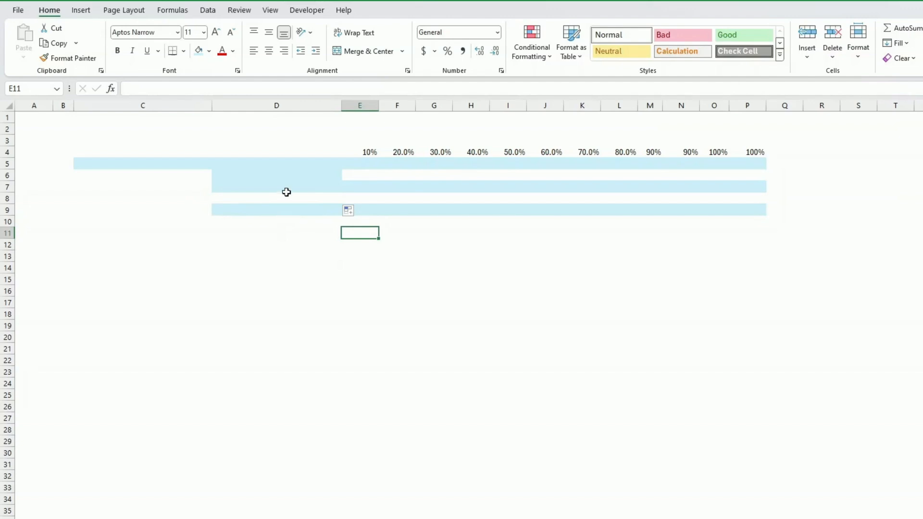
Fill cell D10 and the range D11:P11 with the same light blue
left_click(298, 179)
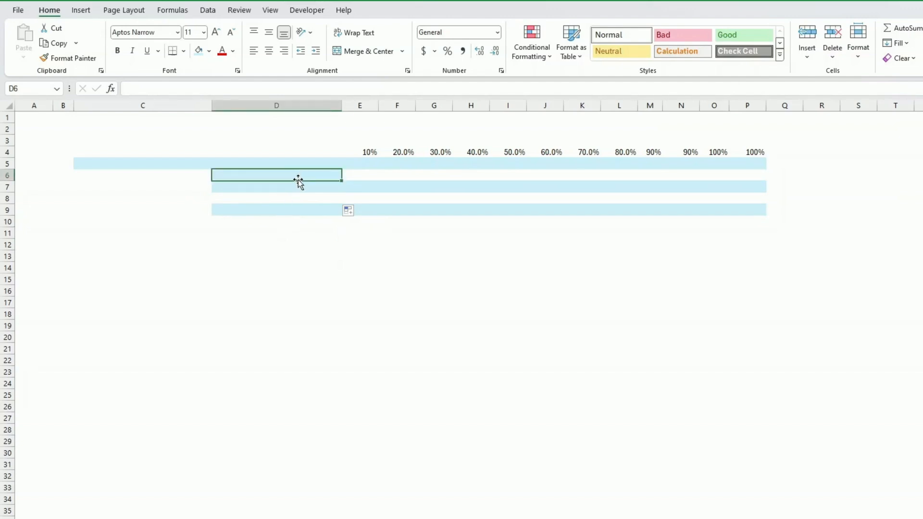
left_click(292, 220)
left_click(199, 52)
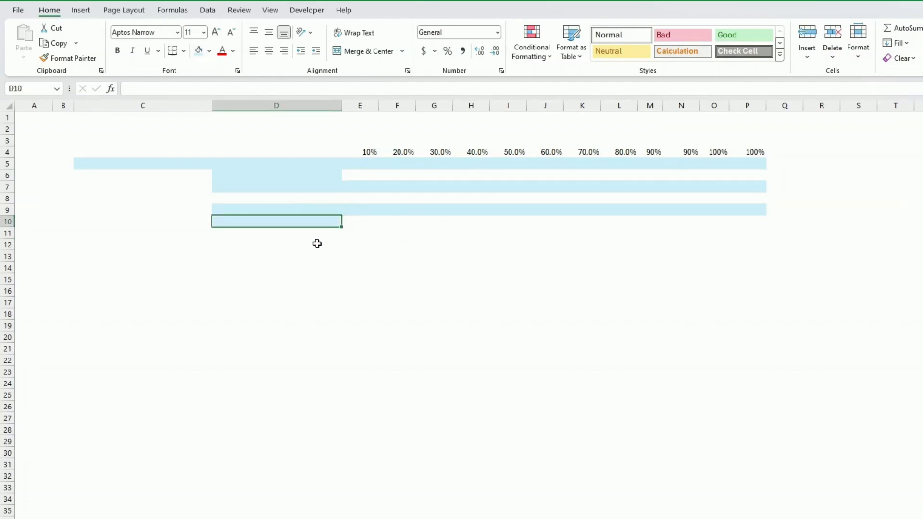
left_click_drag(312, 237, 746, 237)
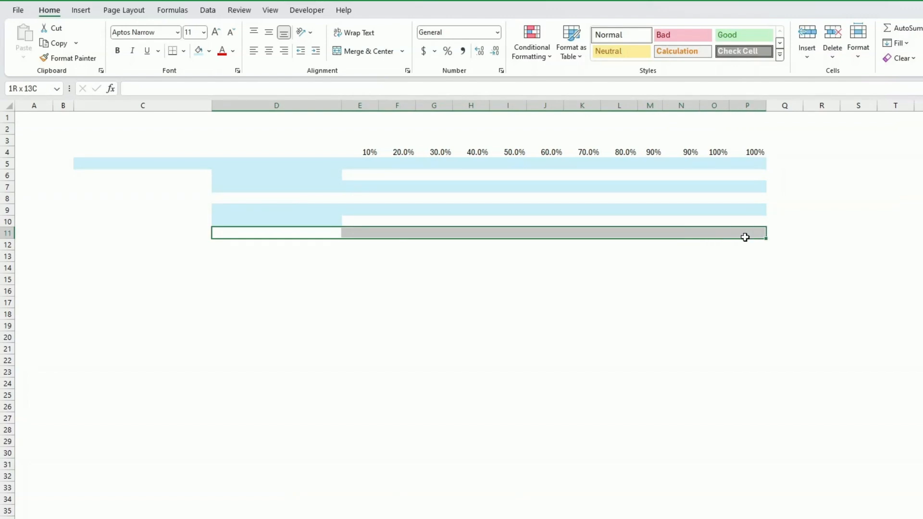
left_click(199, 52)
left_click(293, 244)
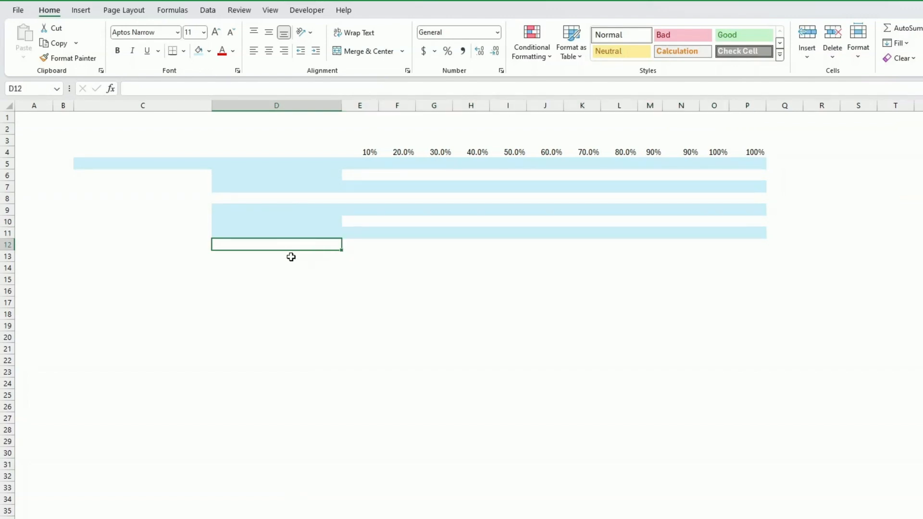
left_click(289, 259)
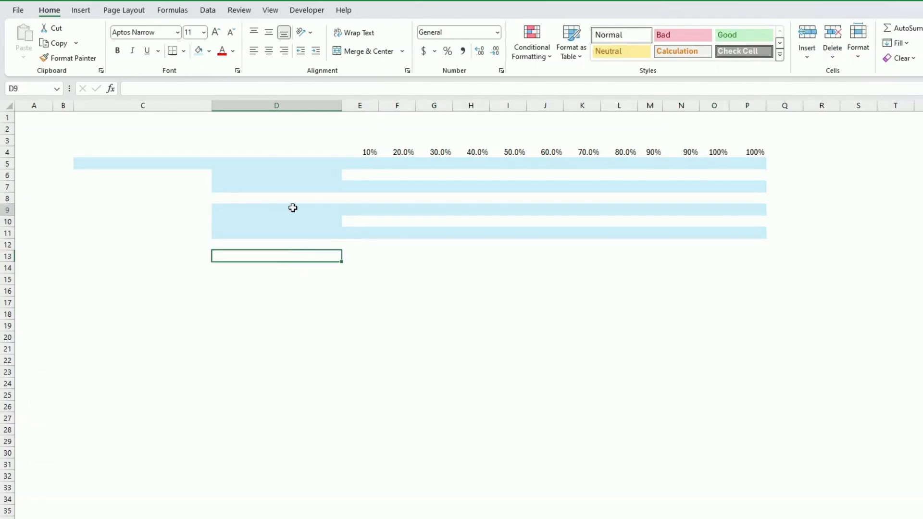
Move the banded block D9:P11 down so that it starts at cell D13
left_click_drag(292, 209, 760, 236)
key("ctrl+c")
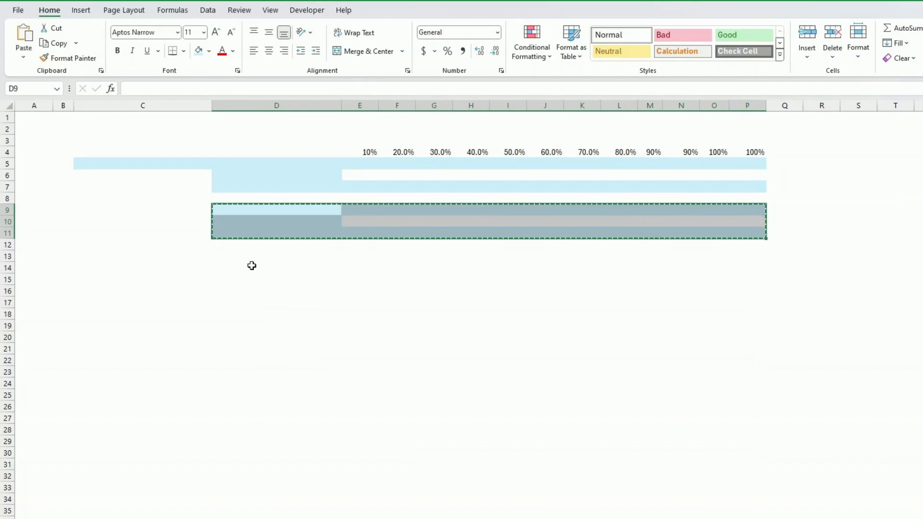
left_click(250, 258)
key("ctrl+v")
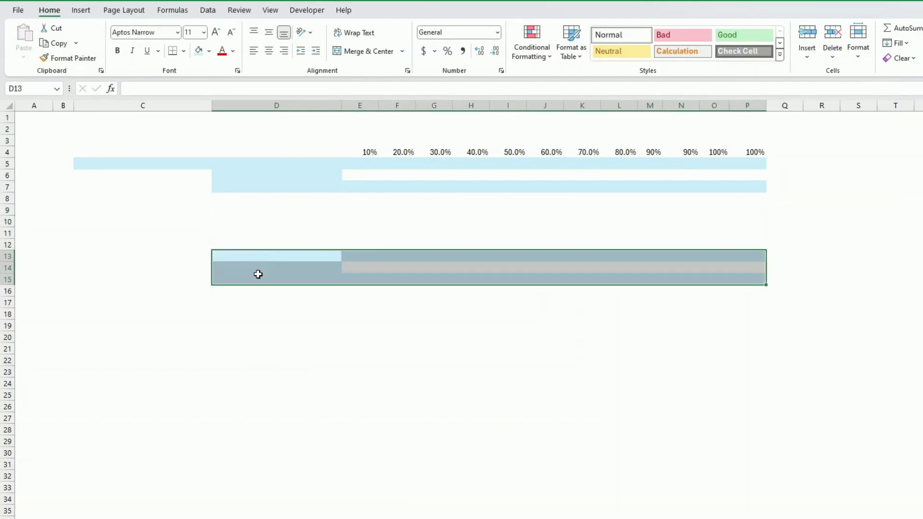
Copy the banded block D13:P15 and paste it into the empty rows starting at D9
key("ctrl+c")
left_click(241, 210)
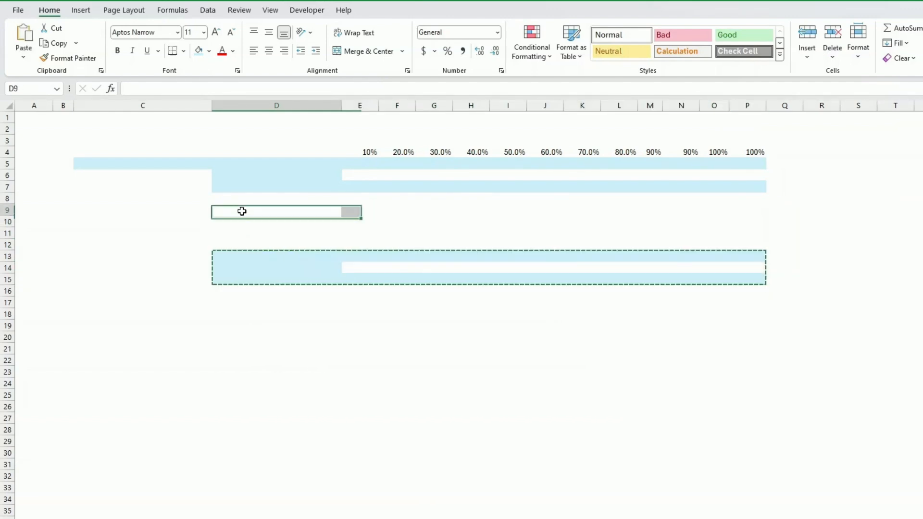
key("ctrl+v")
left_click(263, 336)
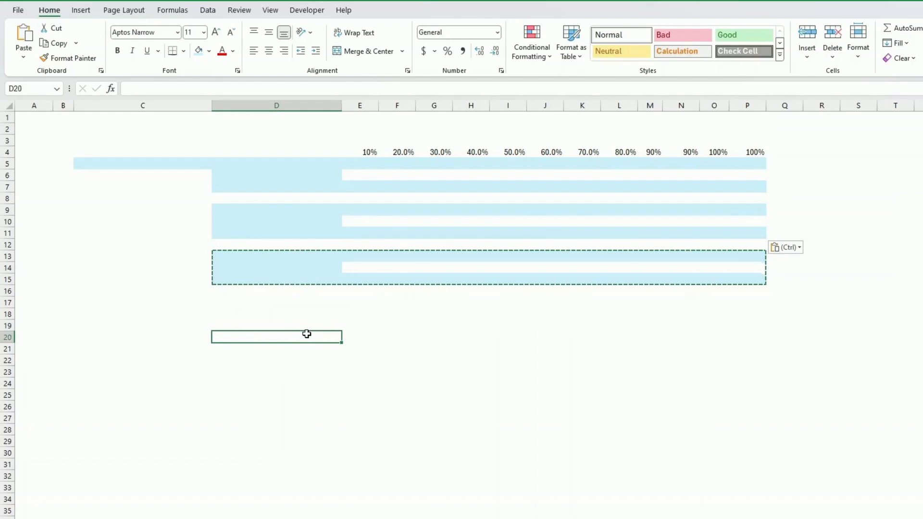
left_click(324, 314)
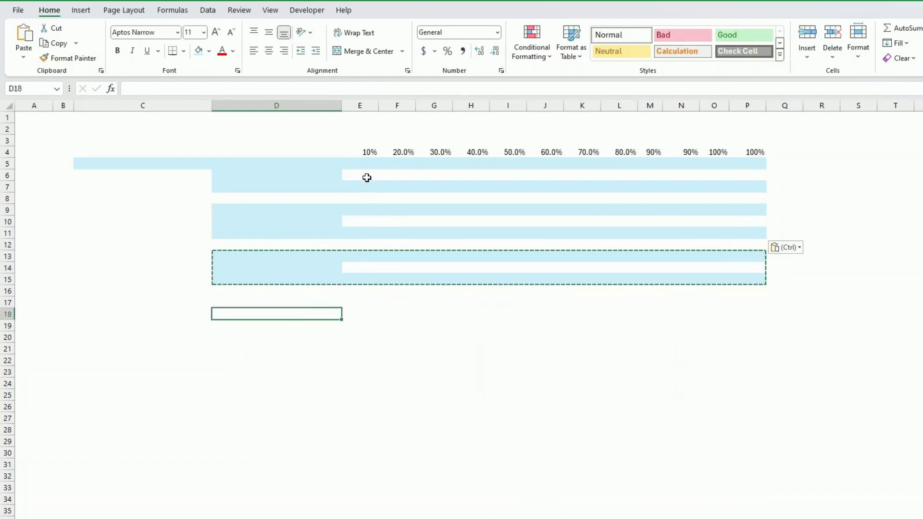
left_click_drag(352, 176, 397, 175)
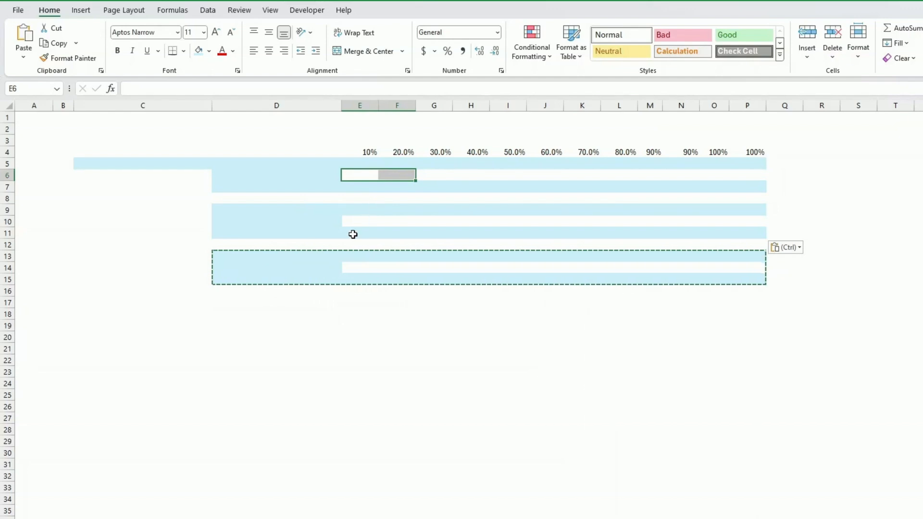
left_click(296, 196)
left_click(358, 224)
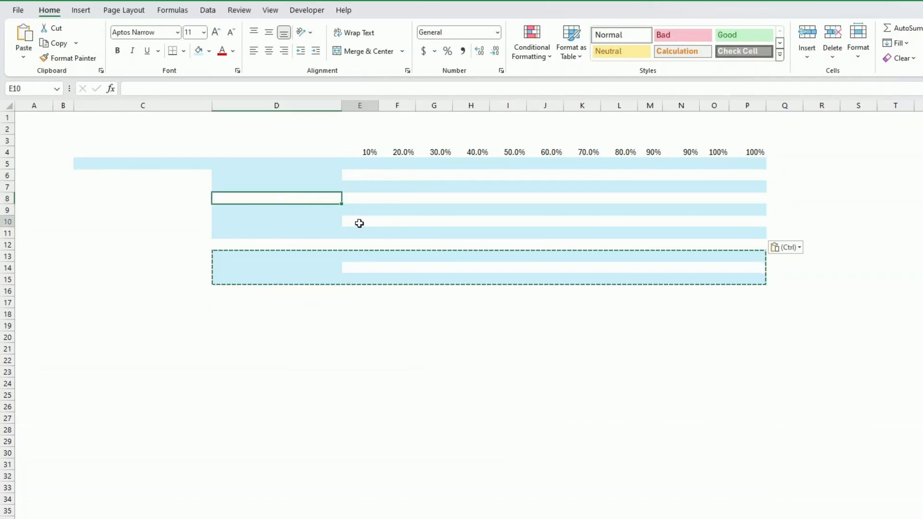
left_click(361, 265)
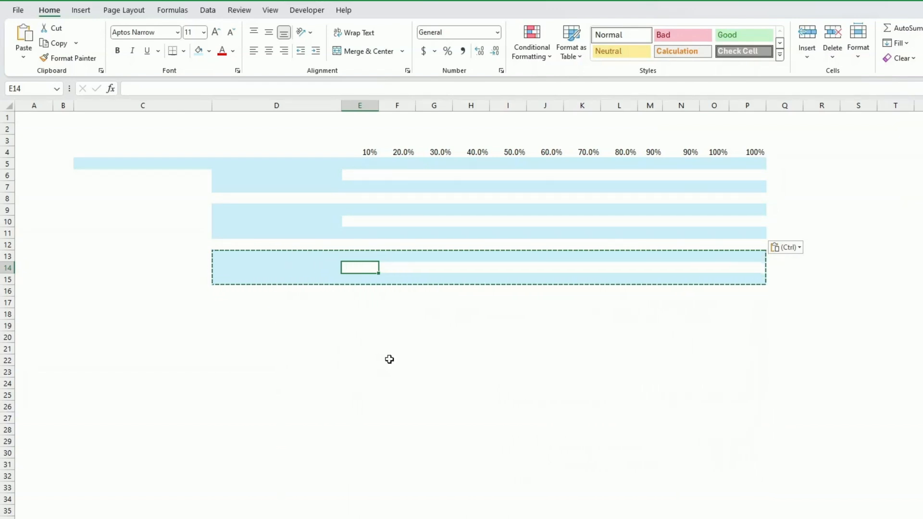
left_click(323, 334)
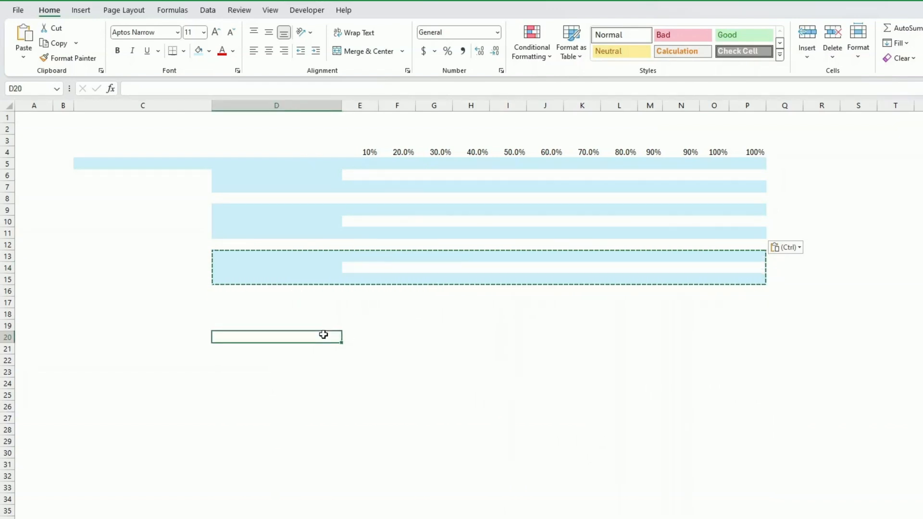
left_click(347, 326)
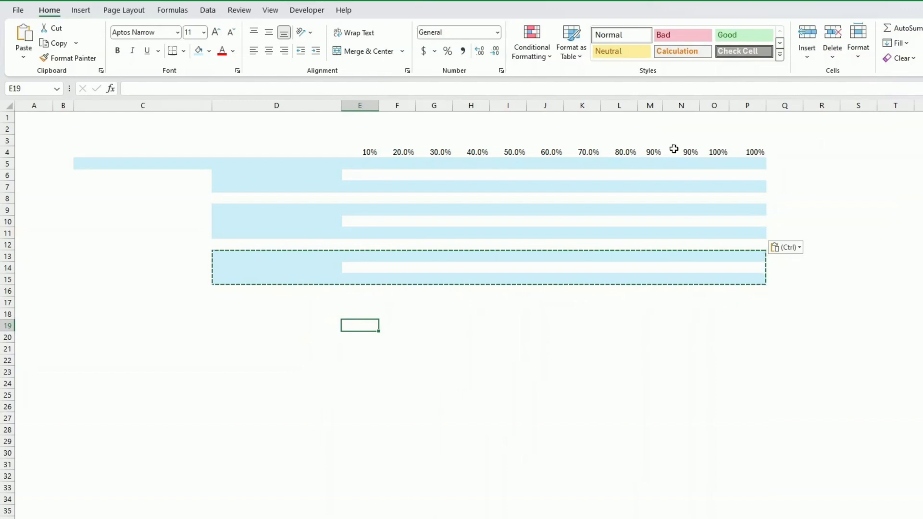
Fill the ranges M5:M15 and O5:O15 with white so they form vertical gaps in the bands
left_click(690, 151)
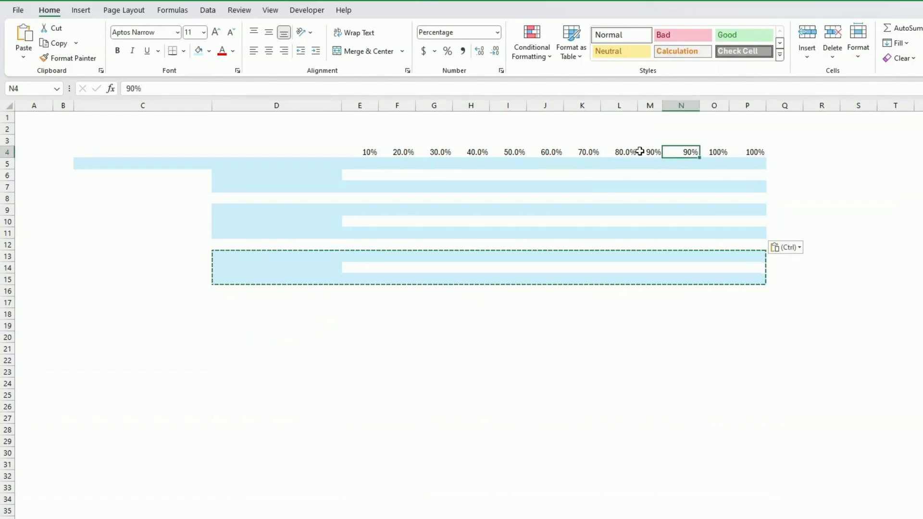
left_click_drag(648, 163, 648, 281)
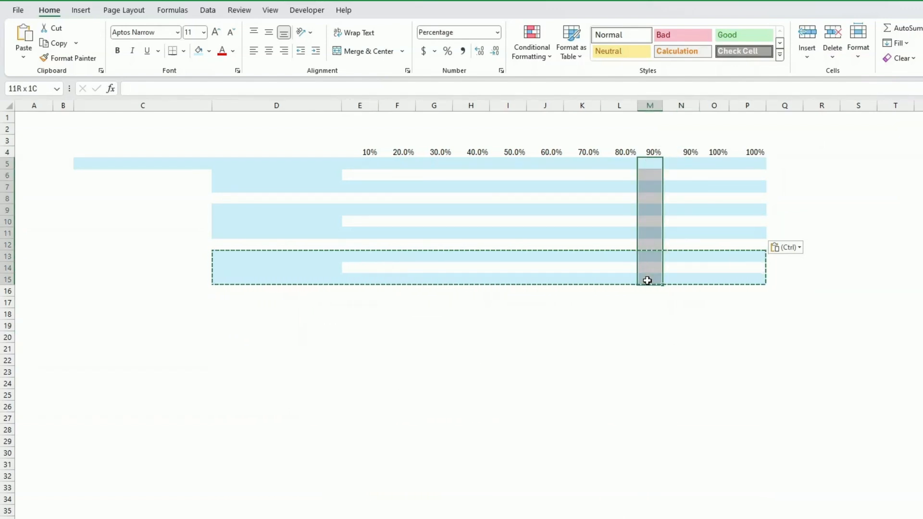
left_click(210, 51)
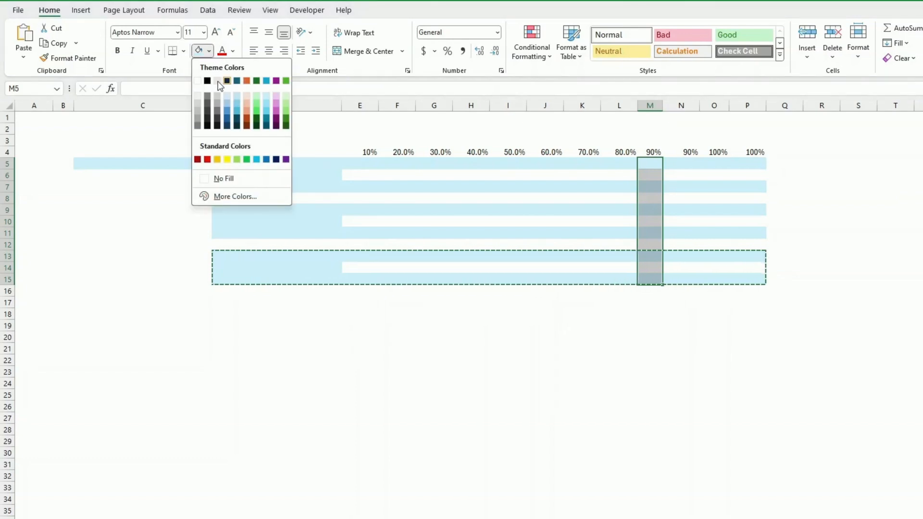
left_click(198, 81)
left_click_drag(721, 165, 729, 278)
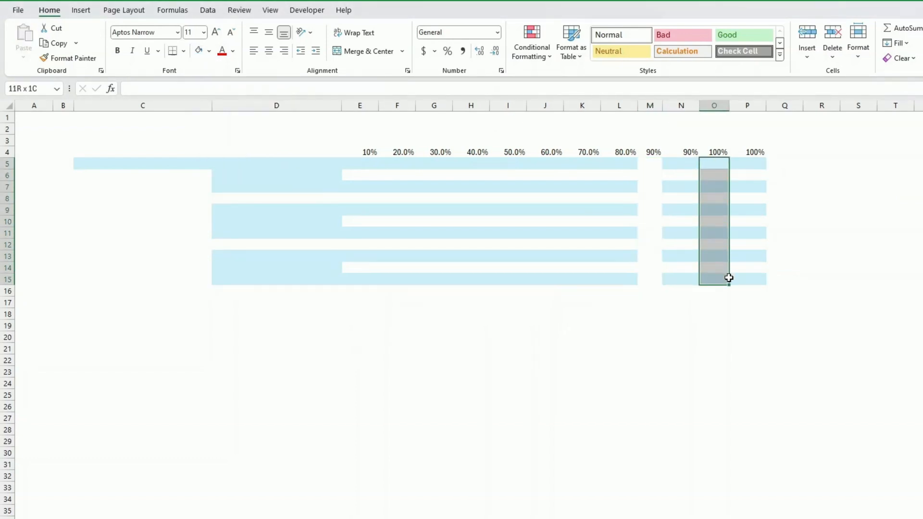
left_click(199, 50)
left_click(390, 325)
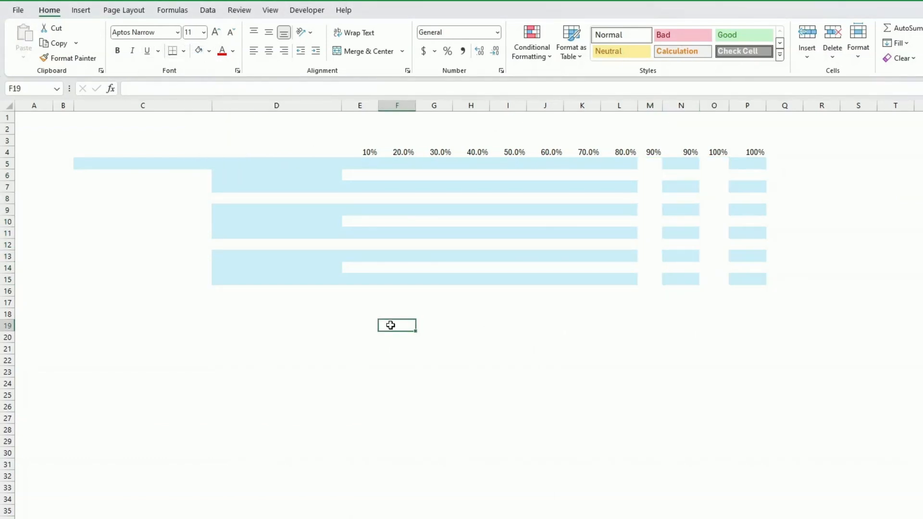
Extend the light blue fill of cell C5 down through C15
left_click(132, 169)
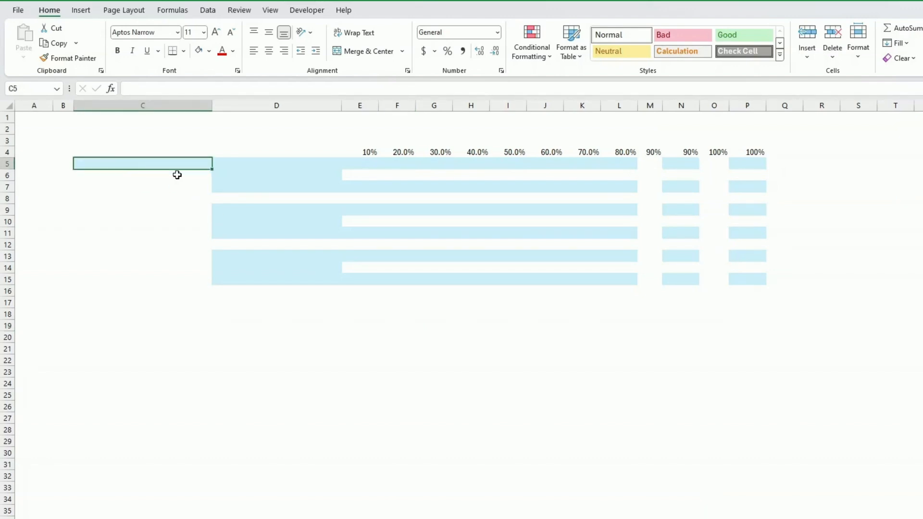
left_click_drag(214, 170, 212, 285)
left_click(239, 313)
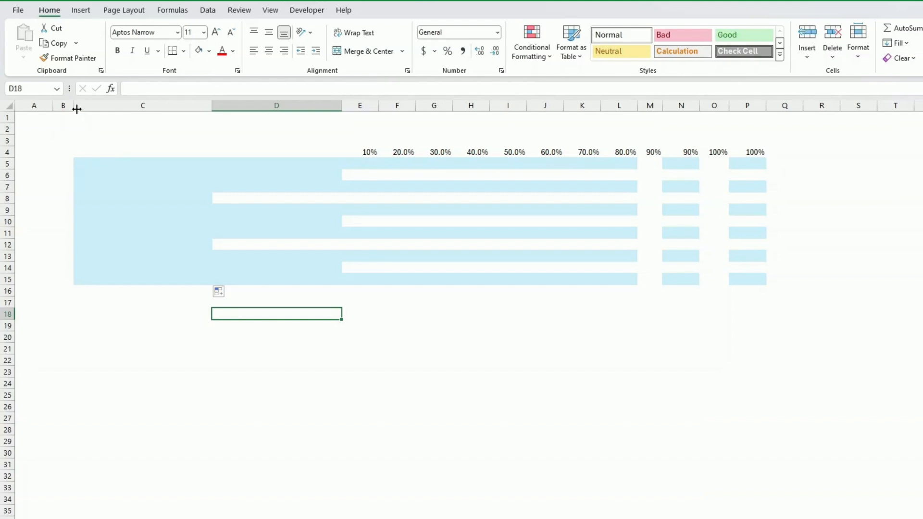
Widen column B slightly and fill the range B5:B15 with the Turquoise, Accent 4 theme color
left_click_drag(74, 106, 76, 106)
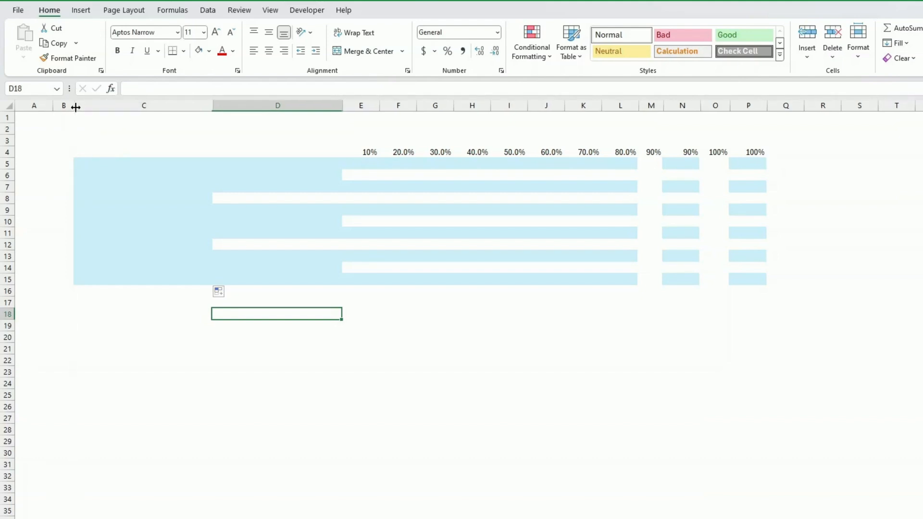
left_click(68, 162)
left_click_drag(68, 164, 68, 281)
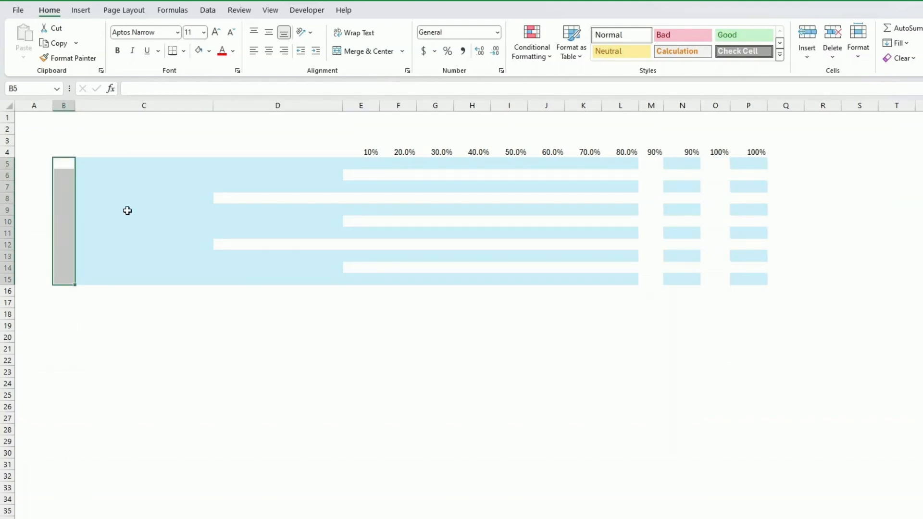
left_click(210, 51)
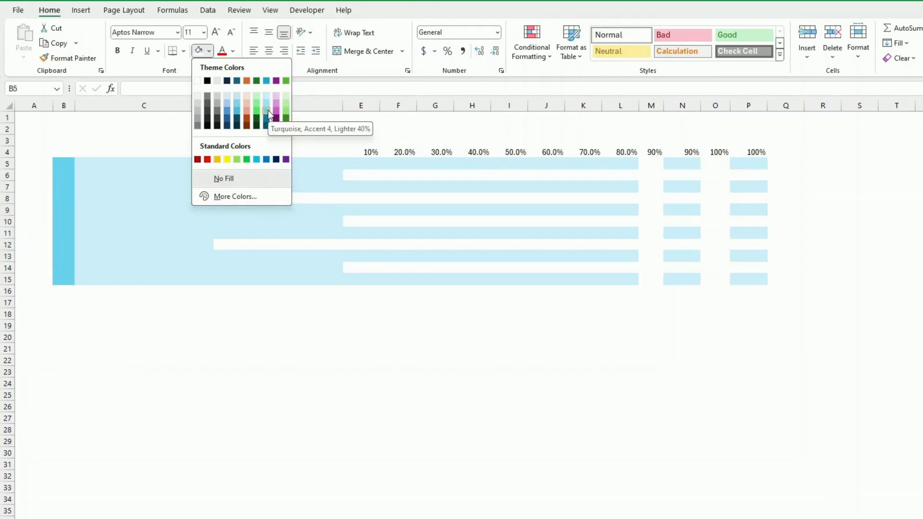
left_click(267, 81)
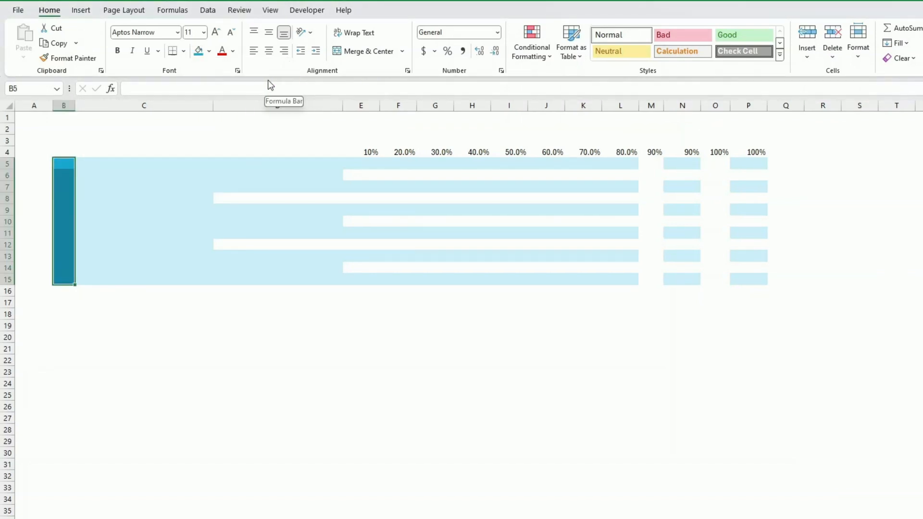
Insert a rounded rectangle shape that covers cell D6
left_click(237, 175)
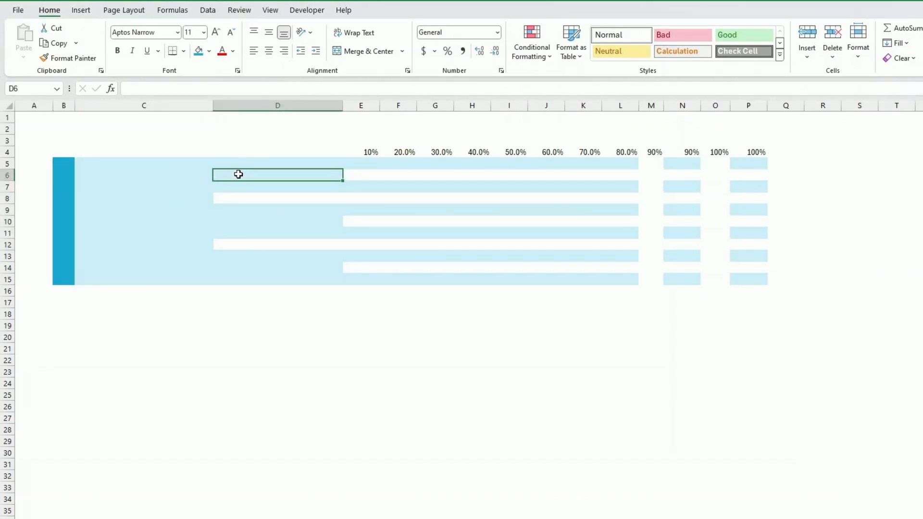
left_click(81, 10)
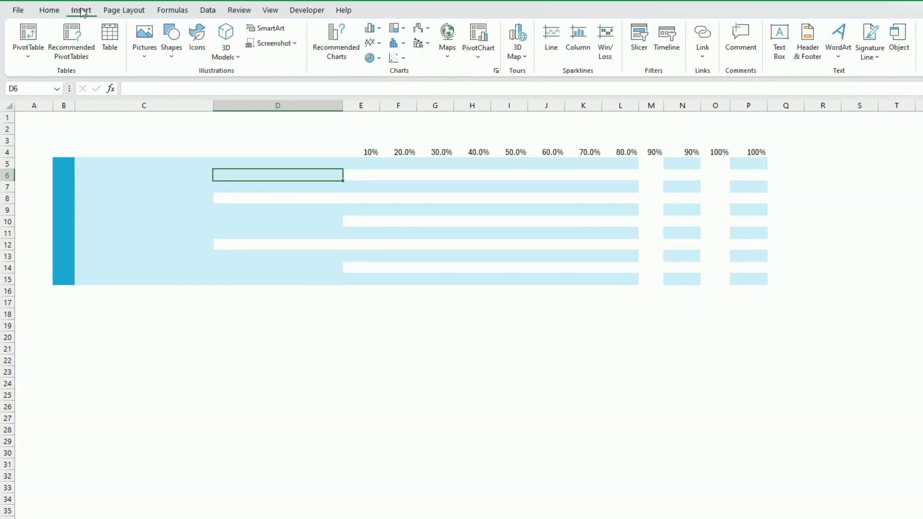
left_click(171, 57)
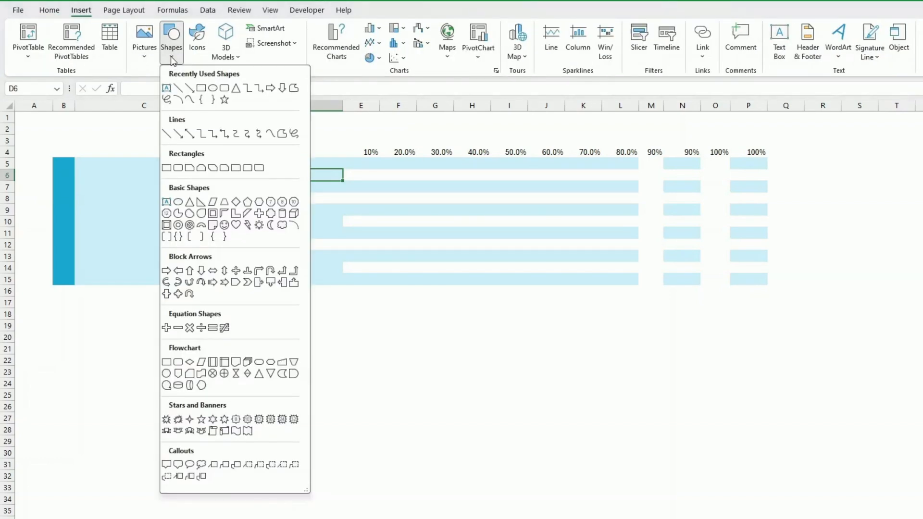
left_click(181, 171)
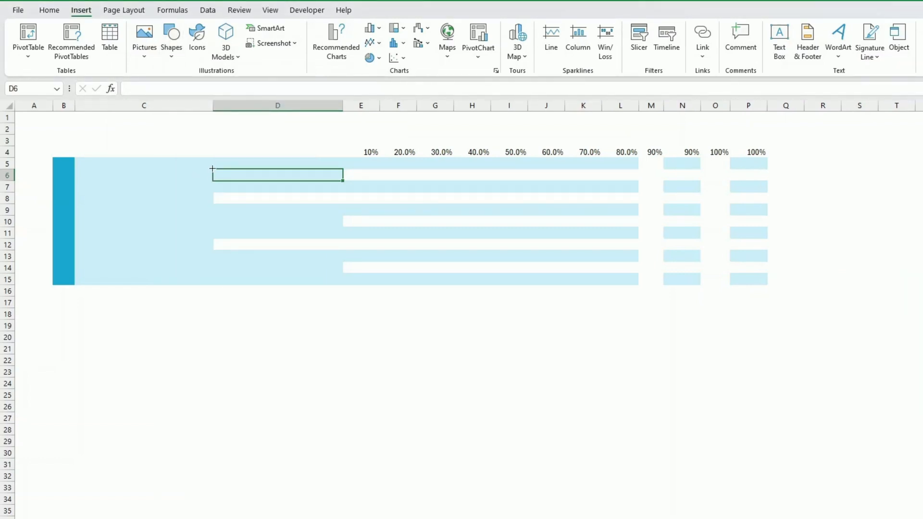
left_click_drag(215, 171, 345, 183)
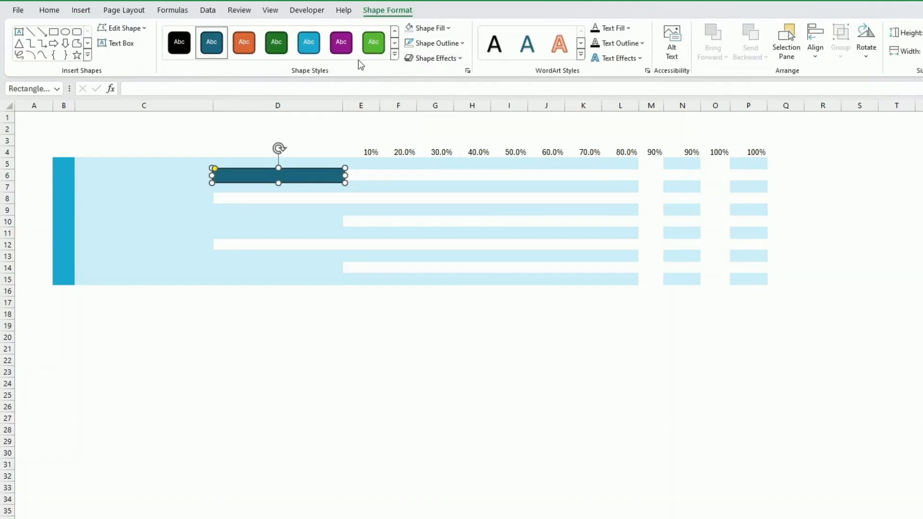
Remove the outline of the rounded rectangle over D6 and fill it with a lighter Turquoise, Accent 4 shade
left_click(463, 43)
left_click(446, 190)
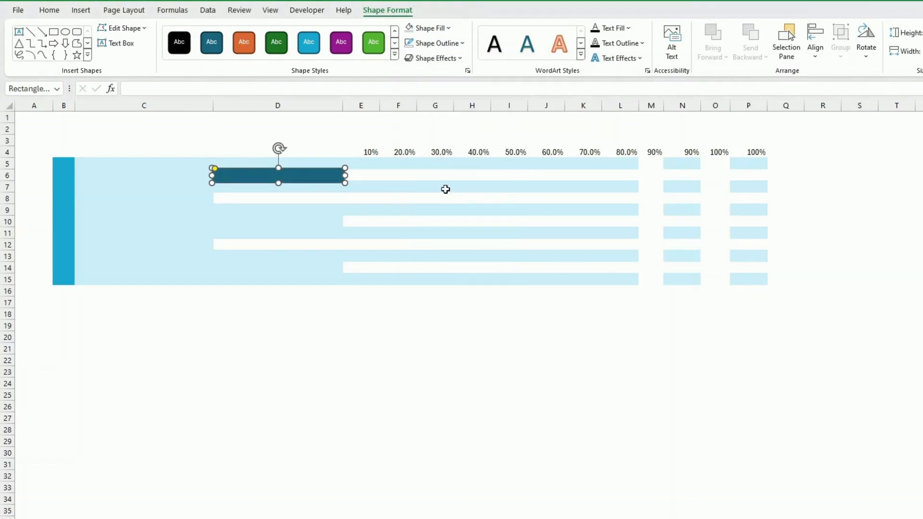
left_click(449, 28)
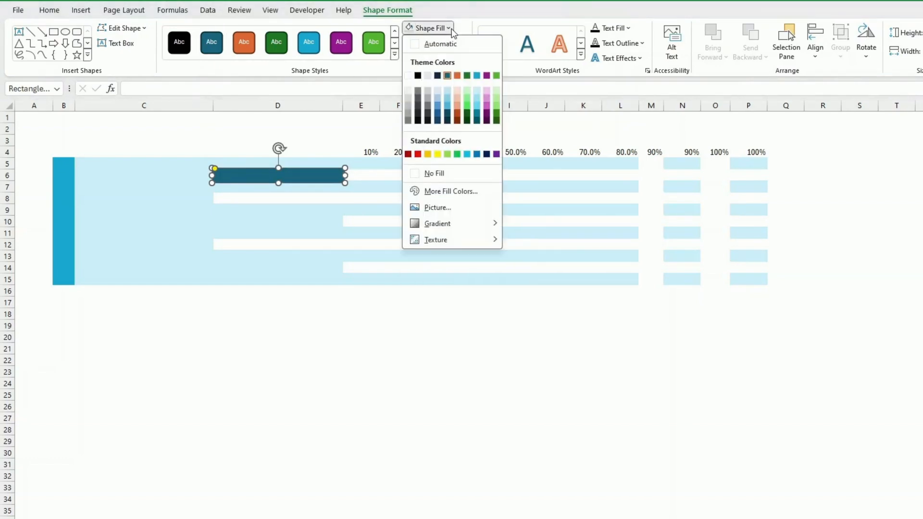
left_click(478, 108)
left_click(316, 141)
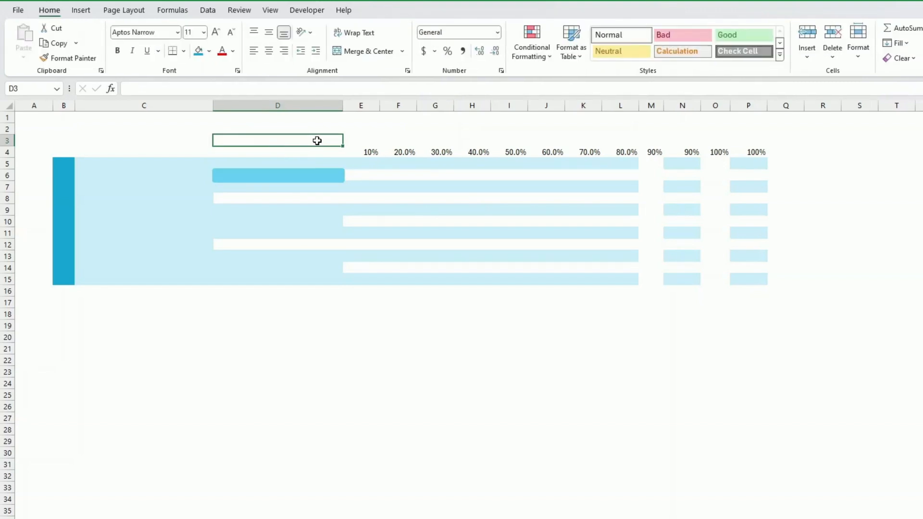
Duplicate the D6 rounded rectangle twice and place the copies over cells D10 and D14
left_click(337, 179)
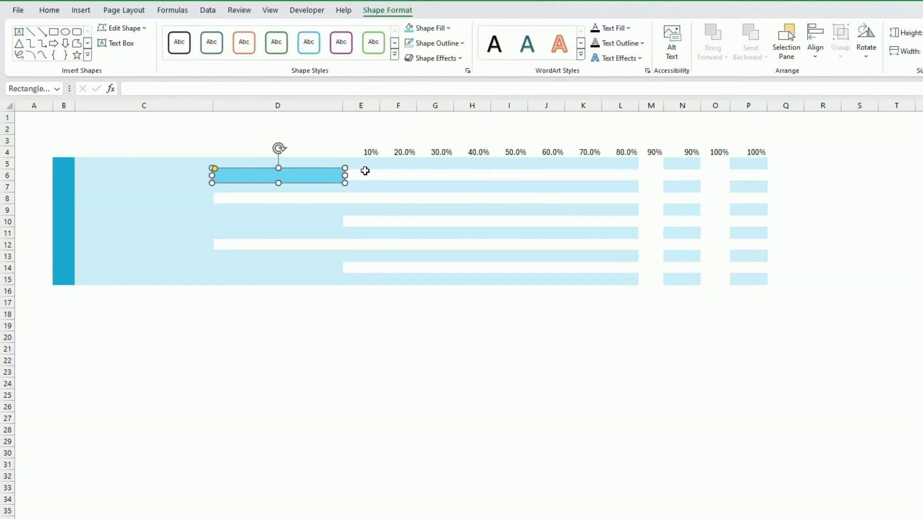
key("ctrl+d")
key("ctrl+d")
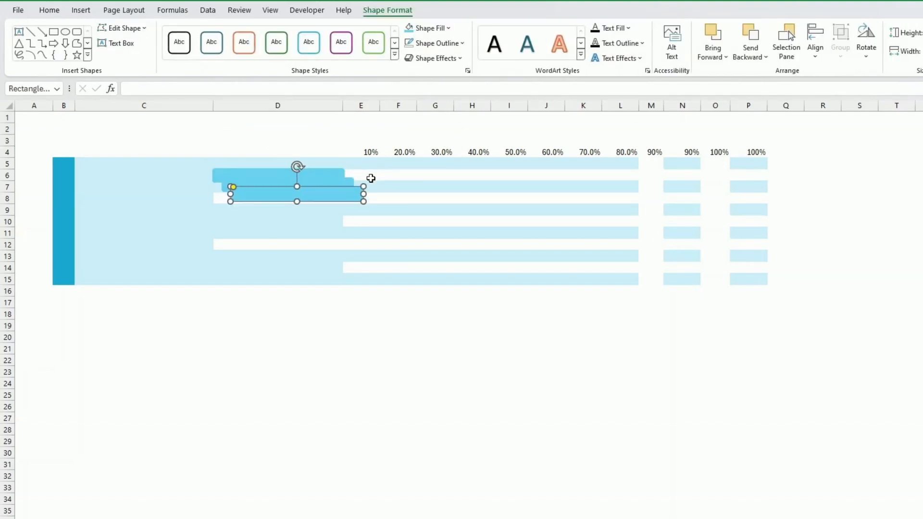
left_click_drag(339, 203, 330, 273)
left_click(397, 270)
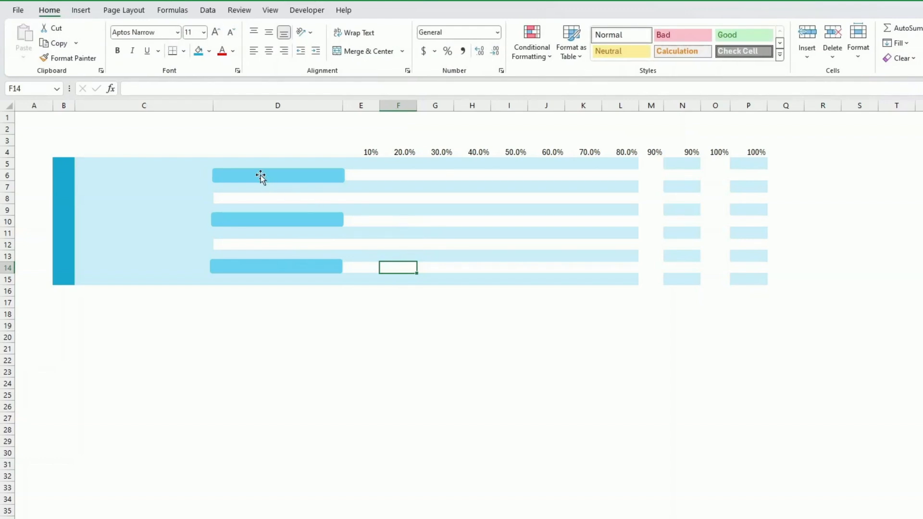
Add a large rounded rectangle in the same light turquoise inside column C, spanning about rows 6 to 13
left_click_drag(253, 181, 165, 258)
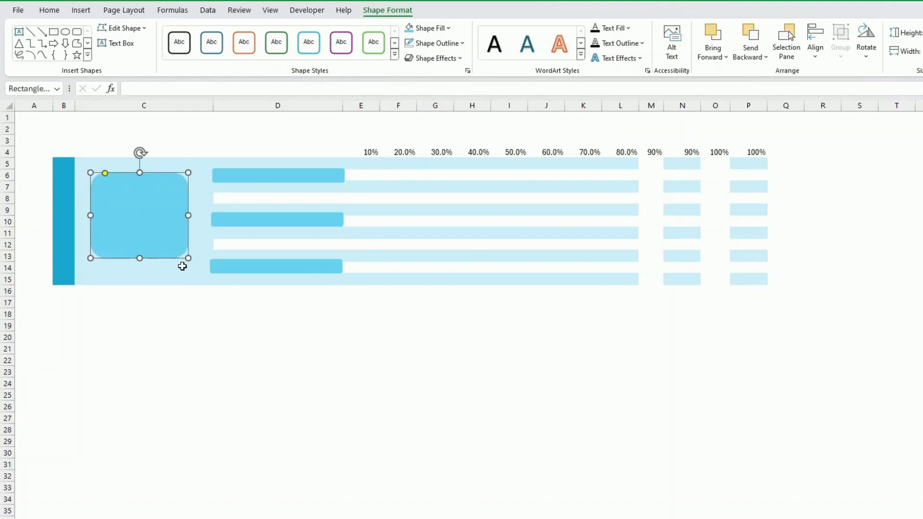
left_click(200, 321)
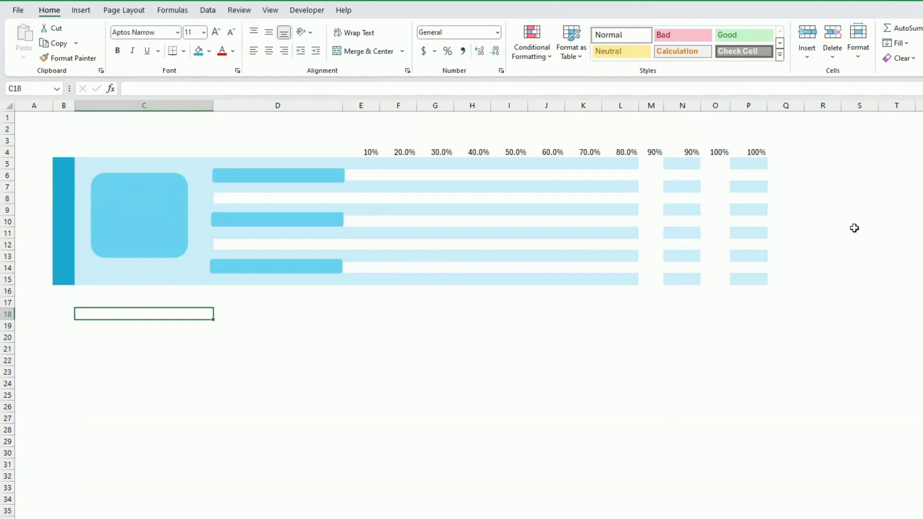
left_click_drag(853, 197, 822, 247)
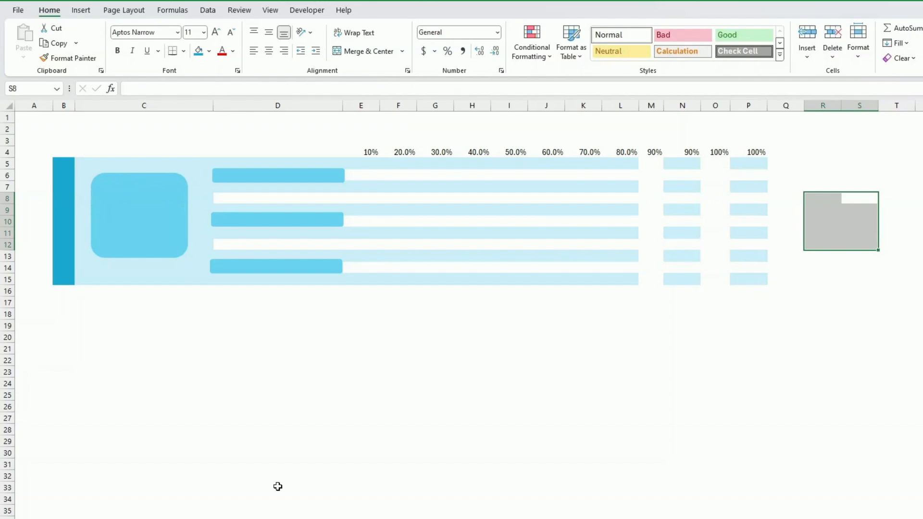
left_click_drag(68, 166, 759, 277)
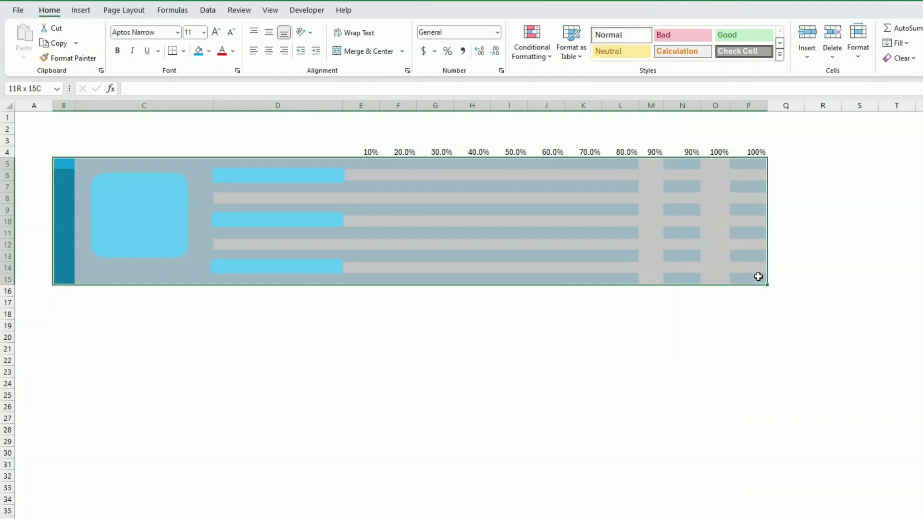
left_click_drag(759, 277, 759, 277)
left_click(360, 390)
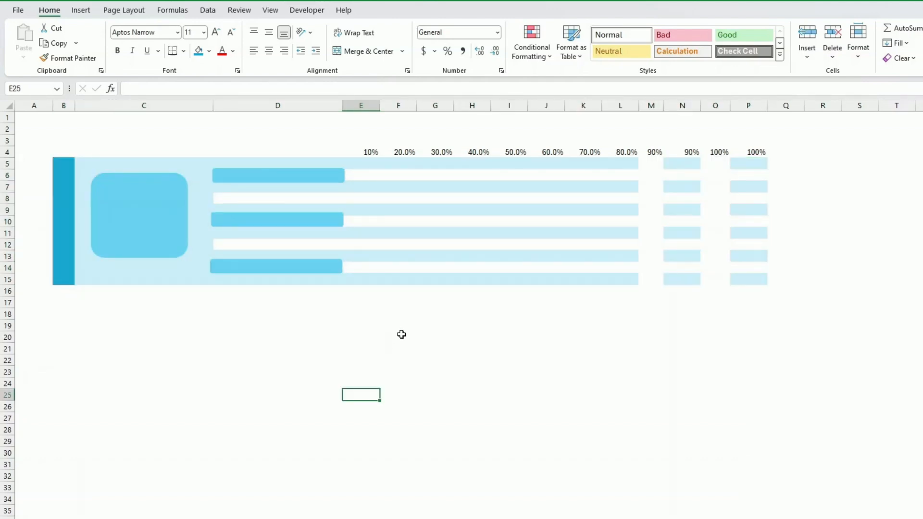
left_click(387, 175)
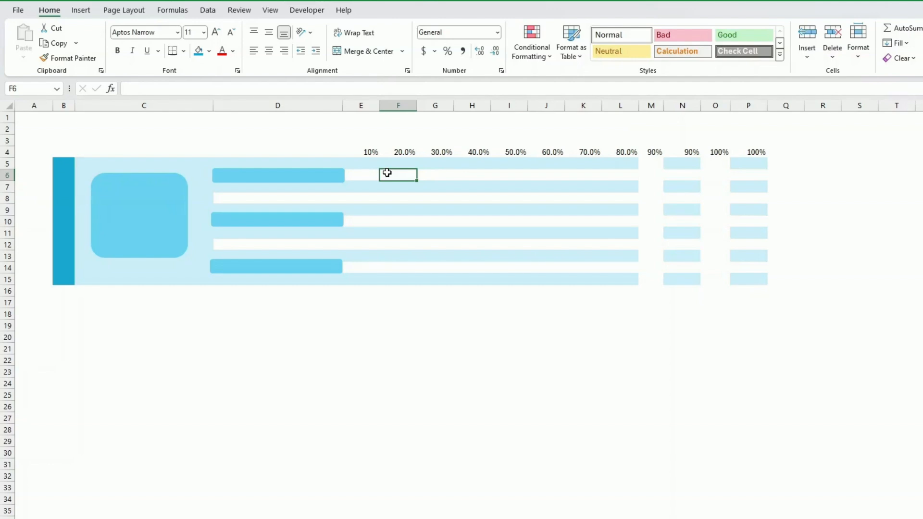
Link the text of the rounded rectangle over D6 to cell B5 of the Data Entry sheet
left_click(329, 181)
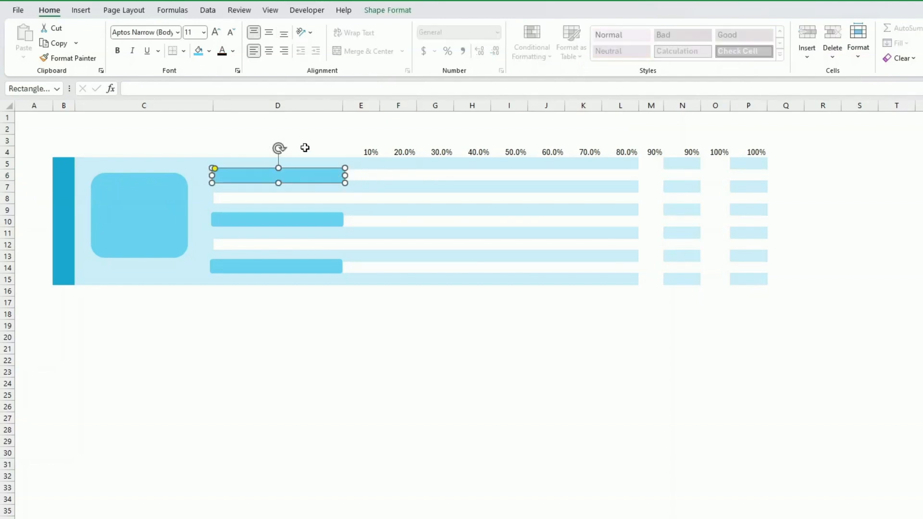
left_click(142, 87)
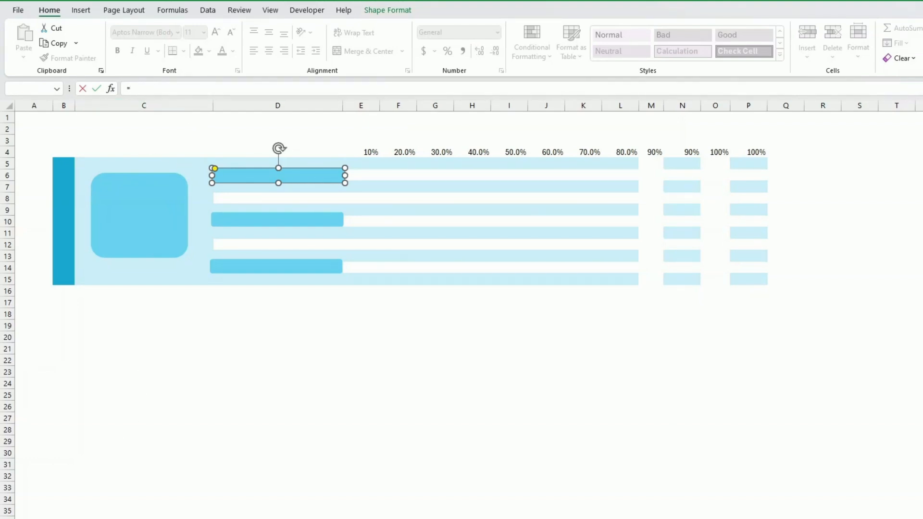
left_click(231, 518)
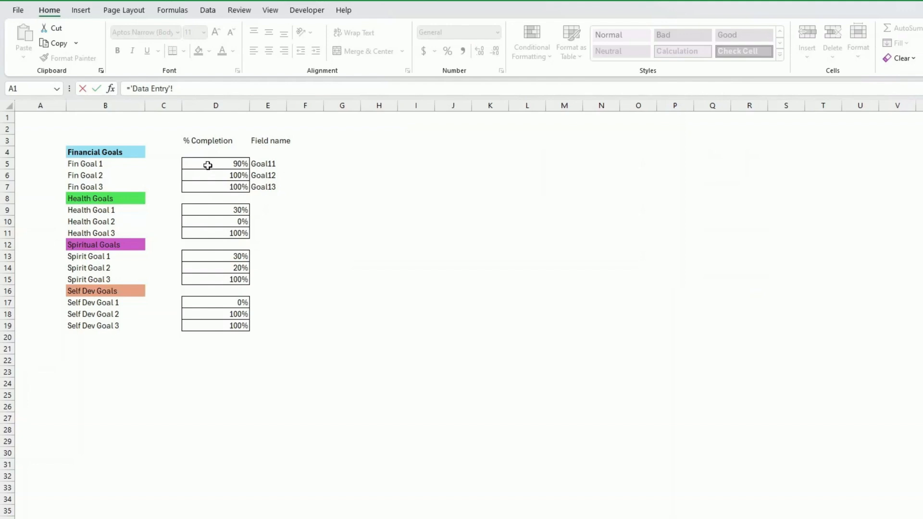
left_click(208, 164)
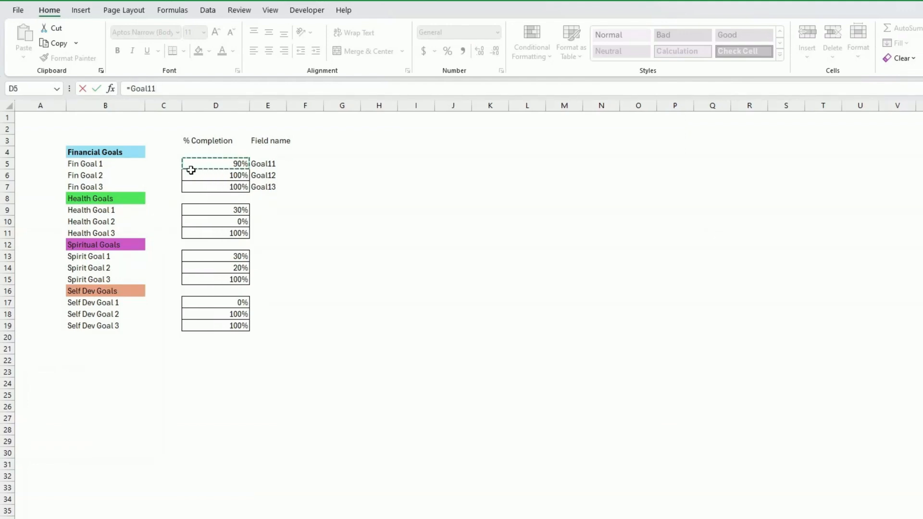
left_click(100, 164)
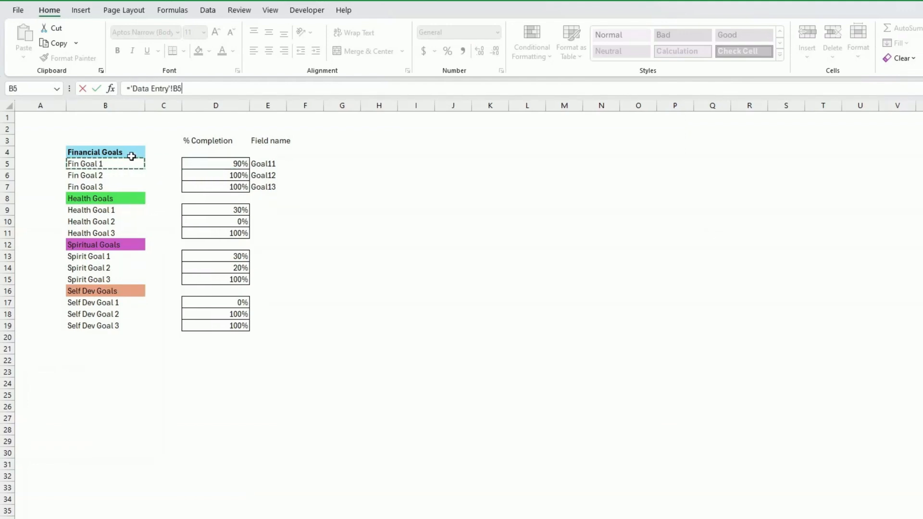
key("Return")
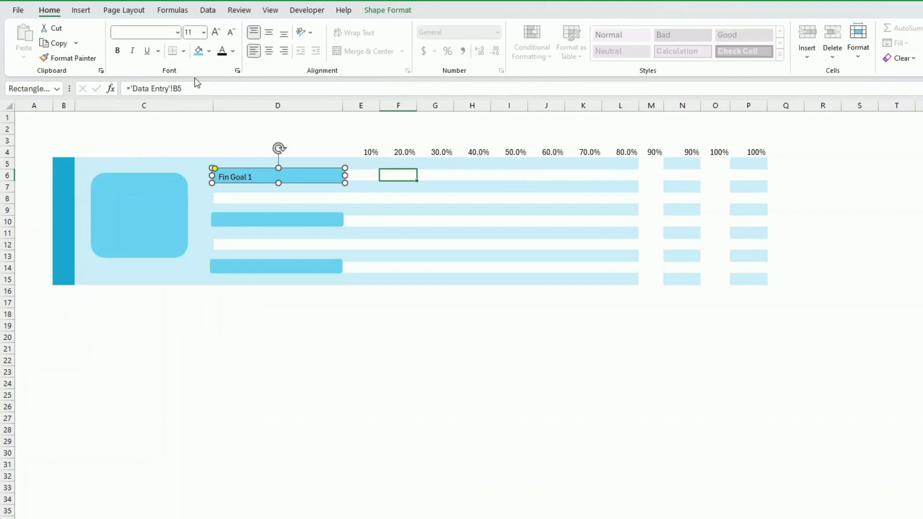
Make the Fin Goal 1 label text white and middle-aligned vertically, keeping it non-bold
left_click(233, 51)
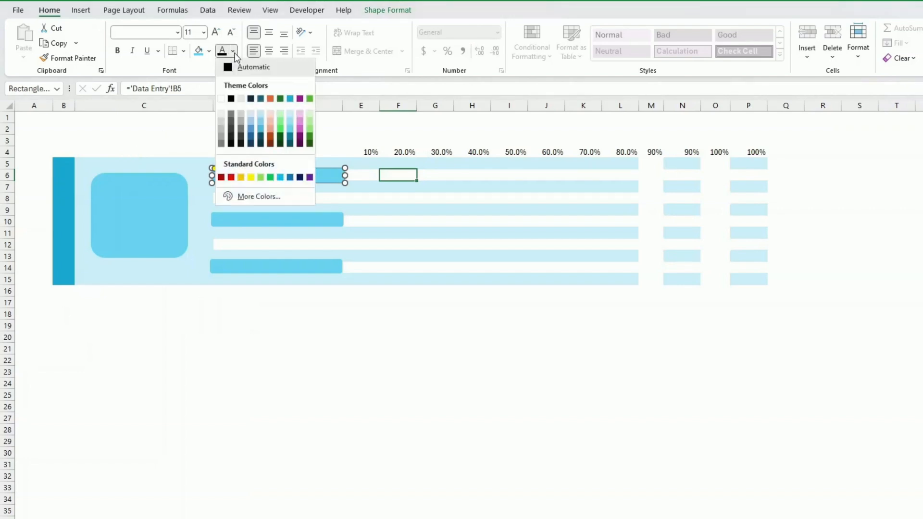
left_click(224, 99)
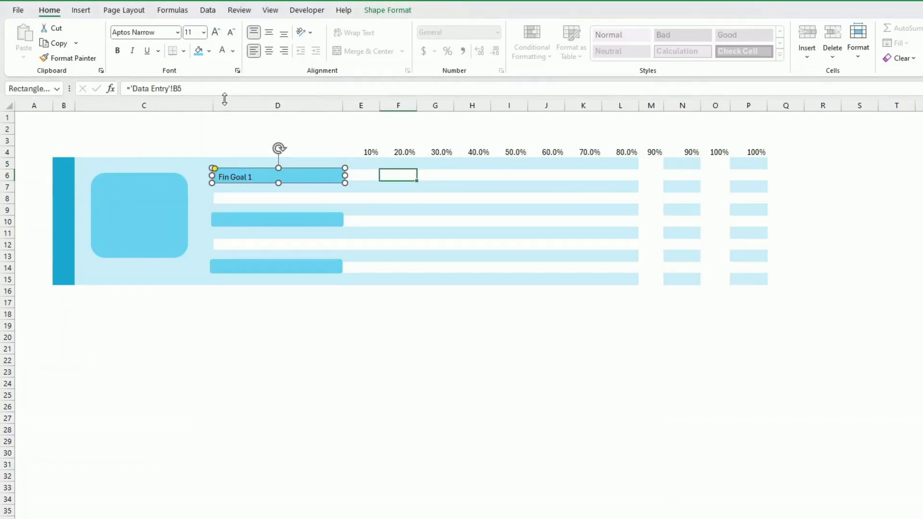
left_click(118, 51)
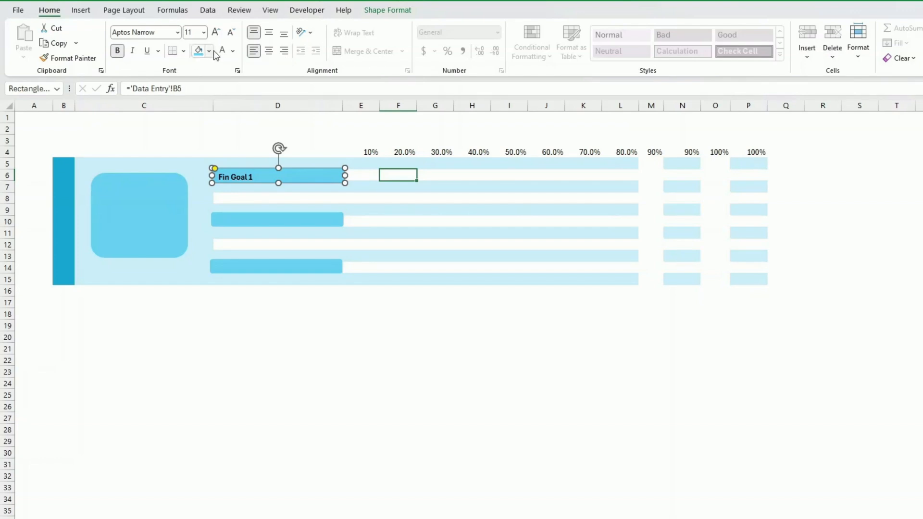
left_click(223, 51)
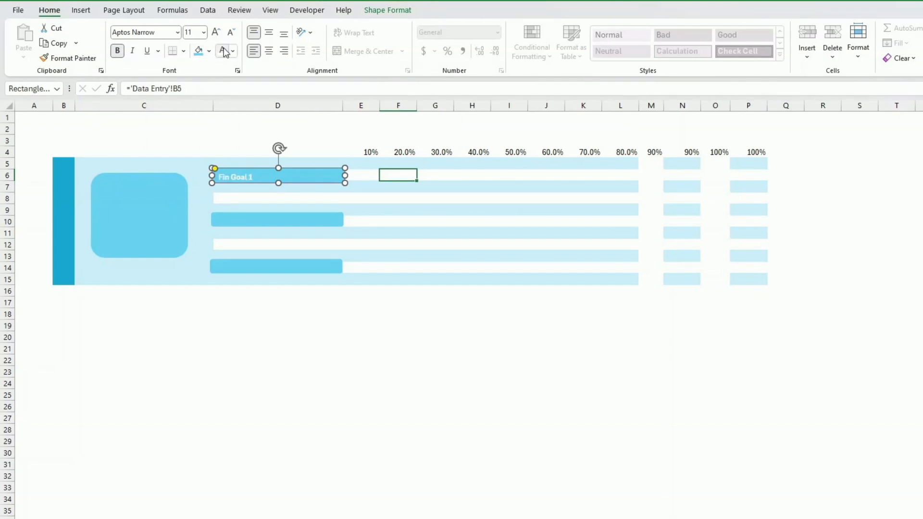
left_click(270, 34)
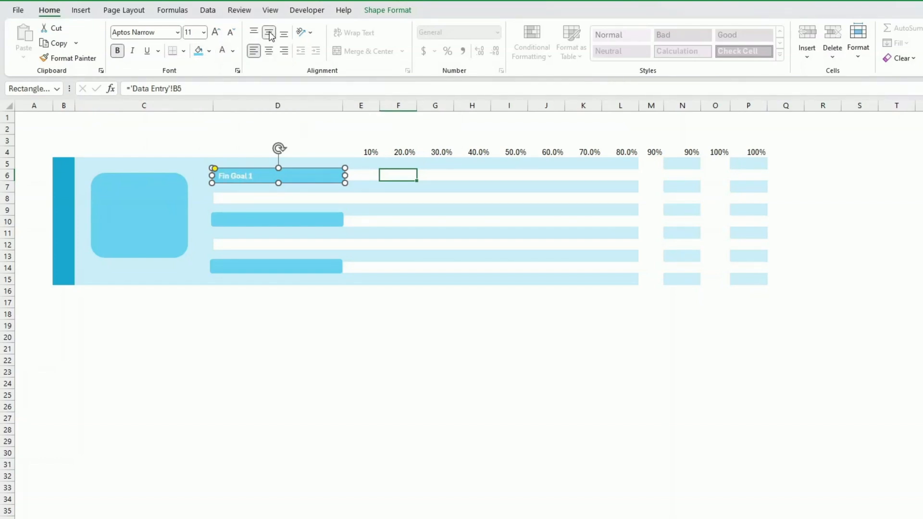
left_click(117, 51)
left_click(210, 305)
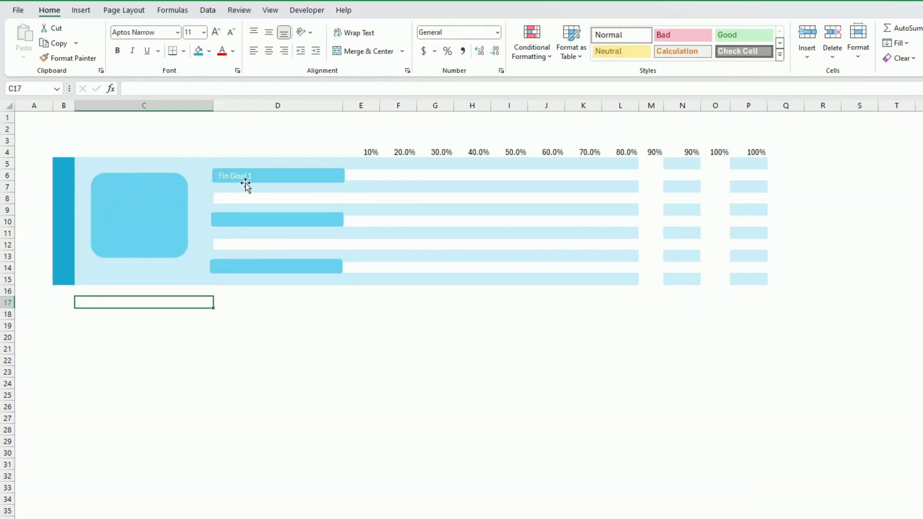
left_click(382, 177)
left_click(307, 179)
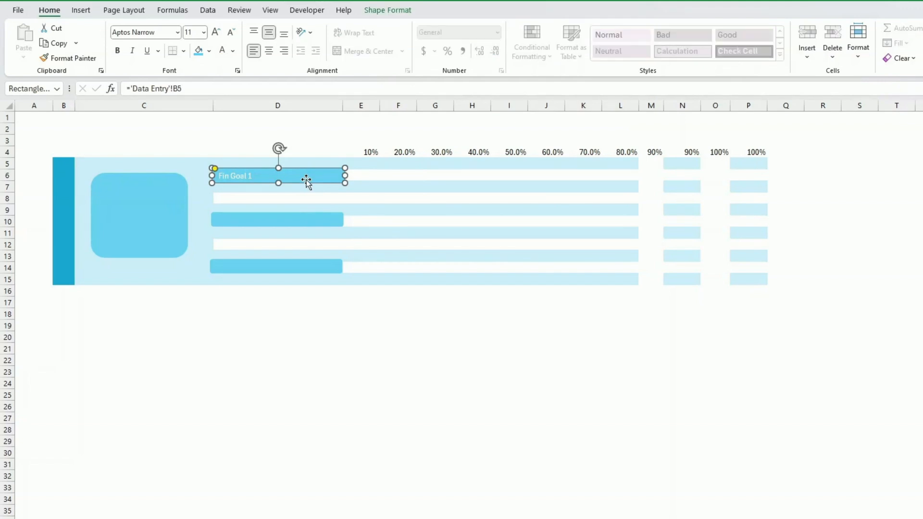
Link the text of the rounded rectangle over D10 to the formula ='Data Entry'!B6
left_click(297, 226)
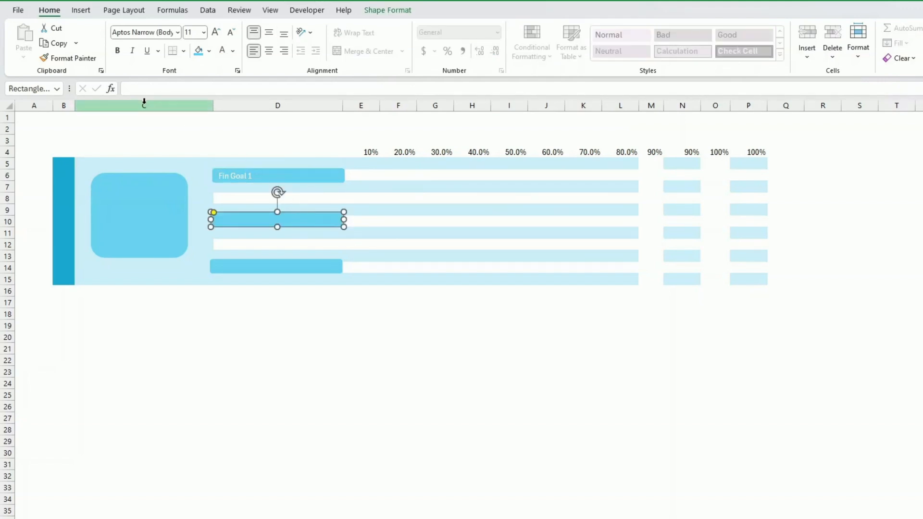
left_click(136, 88)
type("='Data Entry'!")
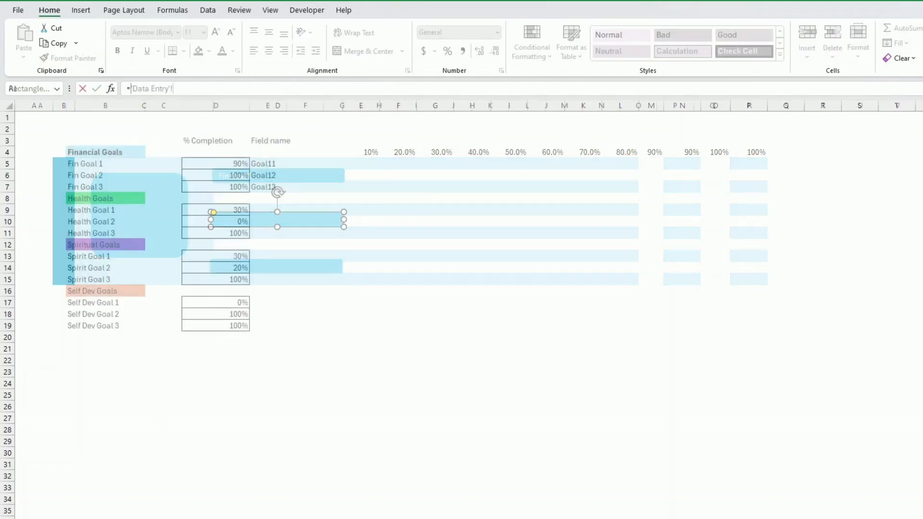
left_click(93, 175)
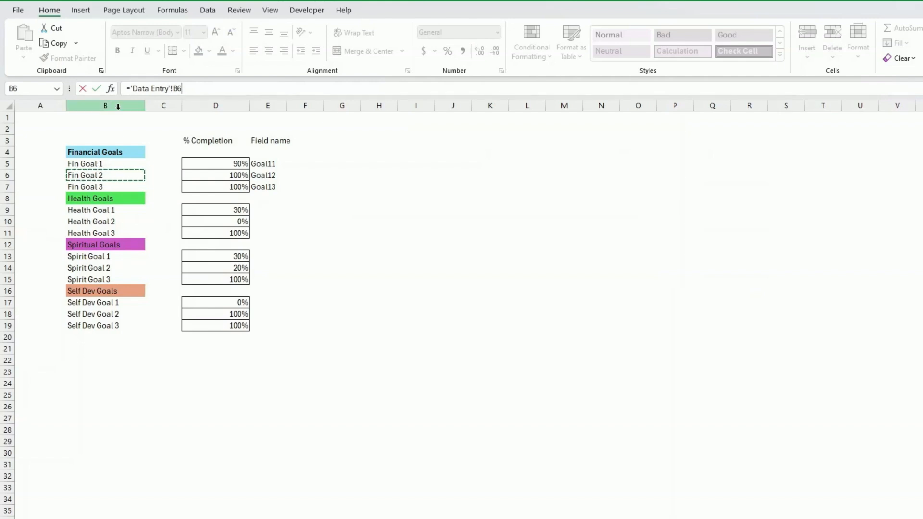
left_click(97, 89)
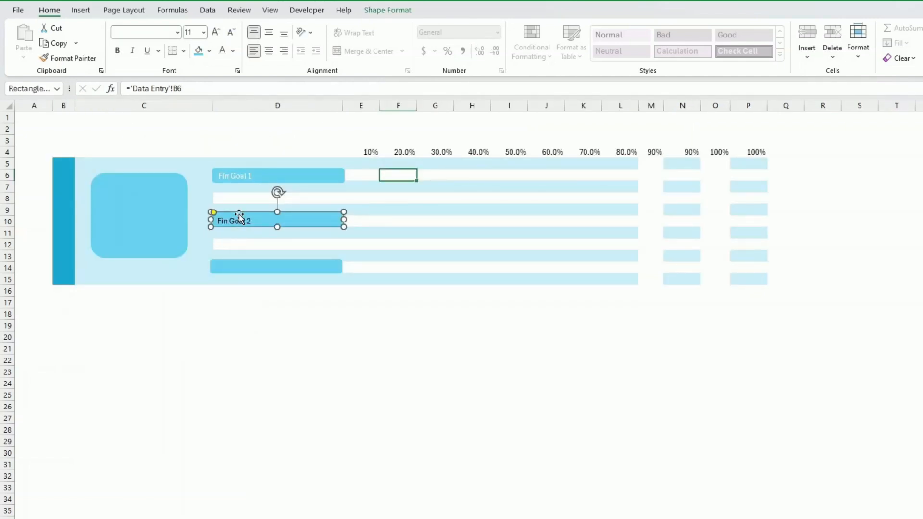
Middle-align the Fin Goal 2 label vertically and make its text white
left_click(269, 32)
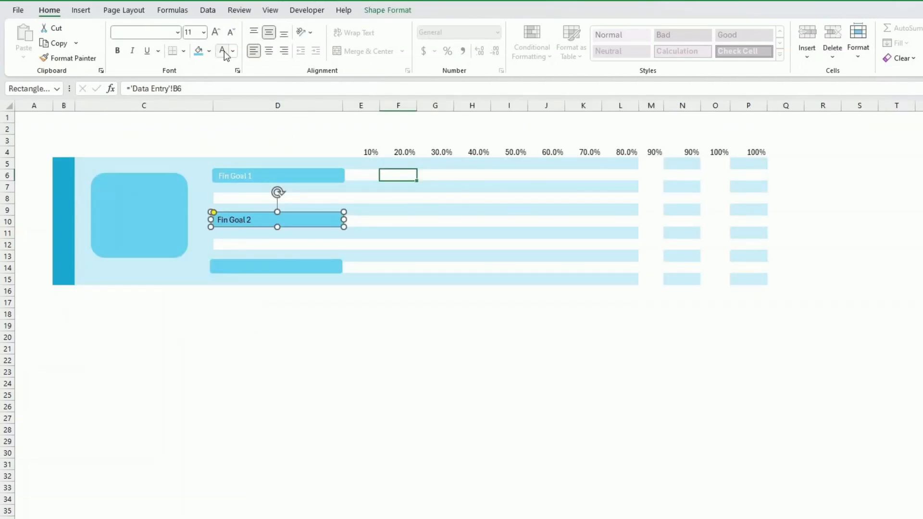
left_click(224, 53)
left_click(222, 51)
Link the text of the rounded rectangle over D14 to the formula ='Data Entry'!B7
left_click(274, 274)
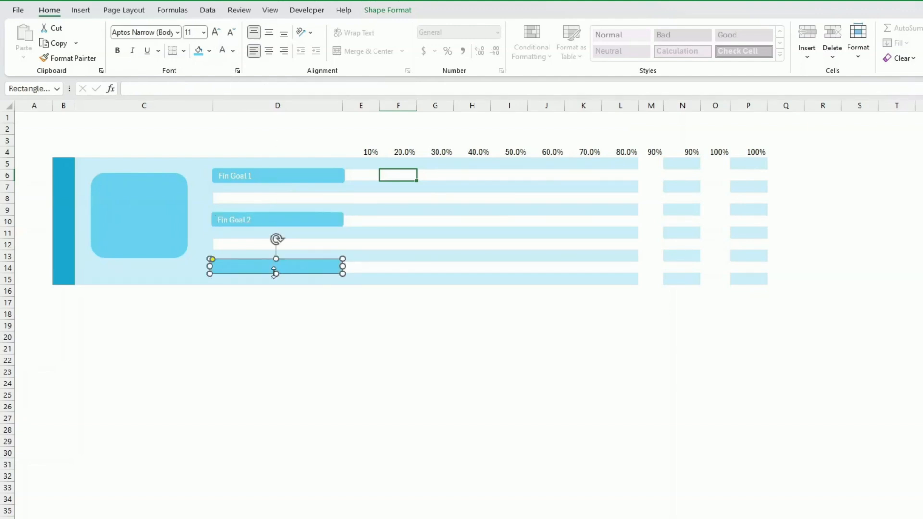
left_click(142, 92)
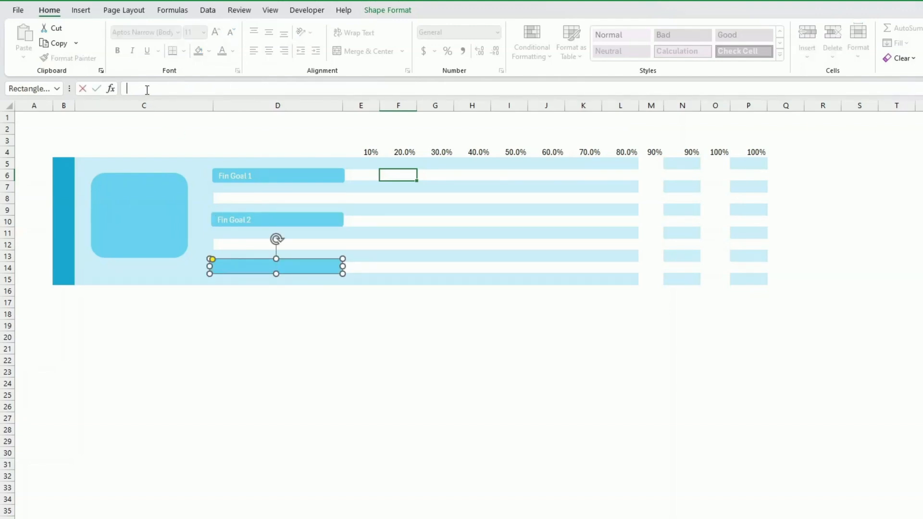
left_click(270, 518)
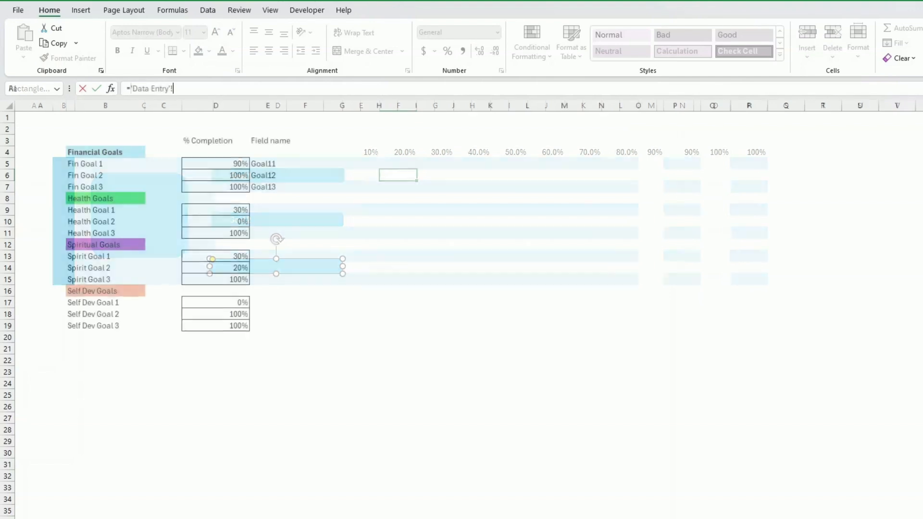
left_click(101, 188)
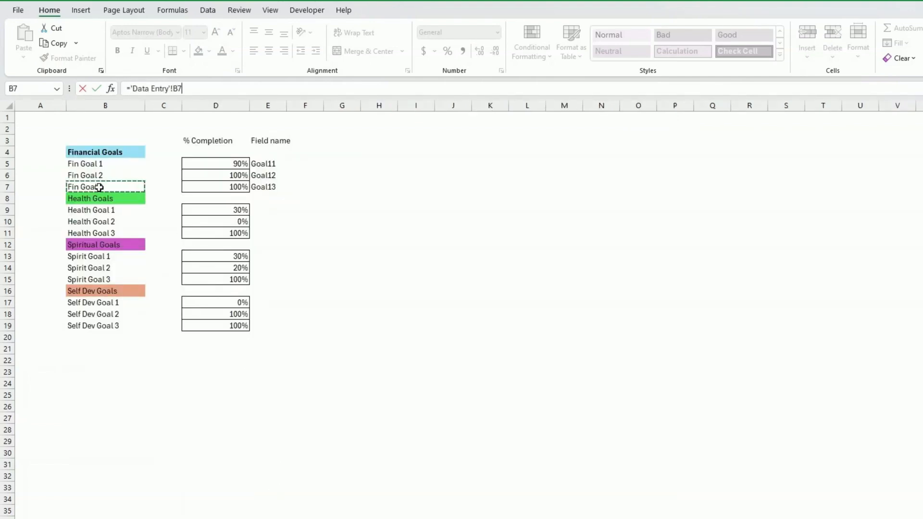
left_click(97, 89)
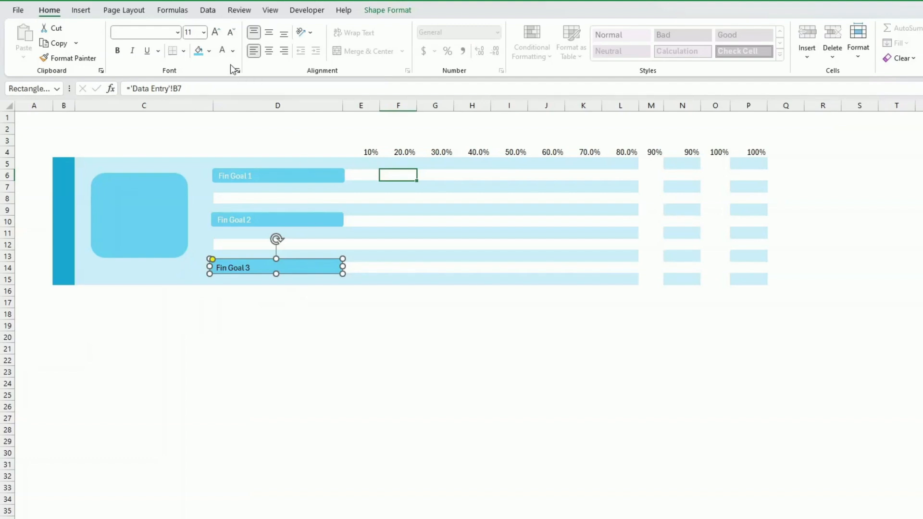
Middle-align the Fin Goal 3 label vertically and make its text white
left_click(268, 32)
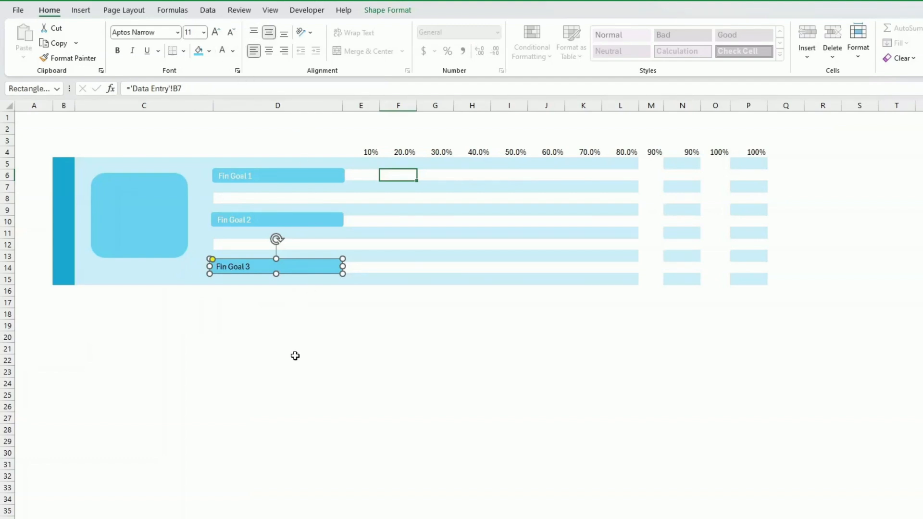
left_click(222, 51)
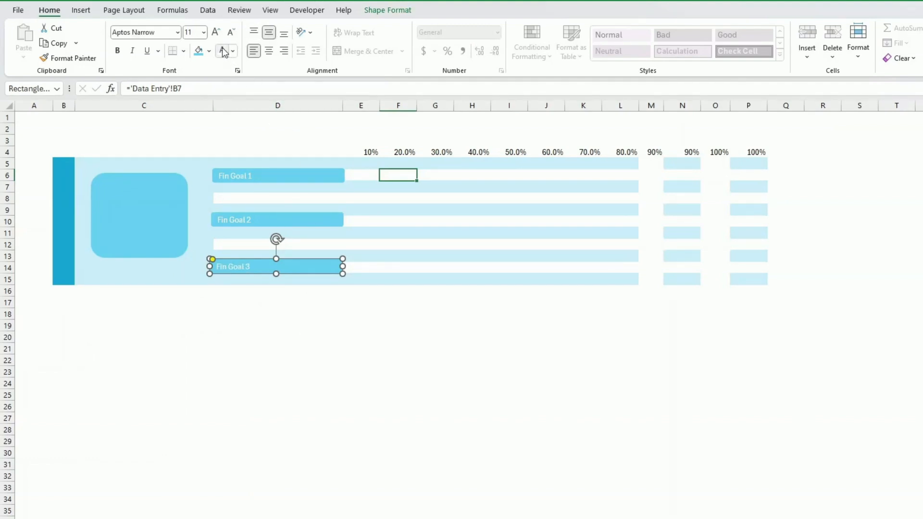
left_click(303, 373)
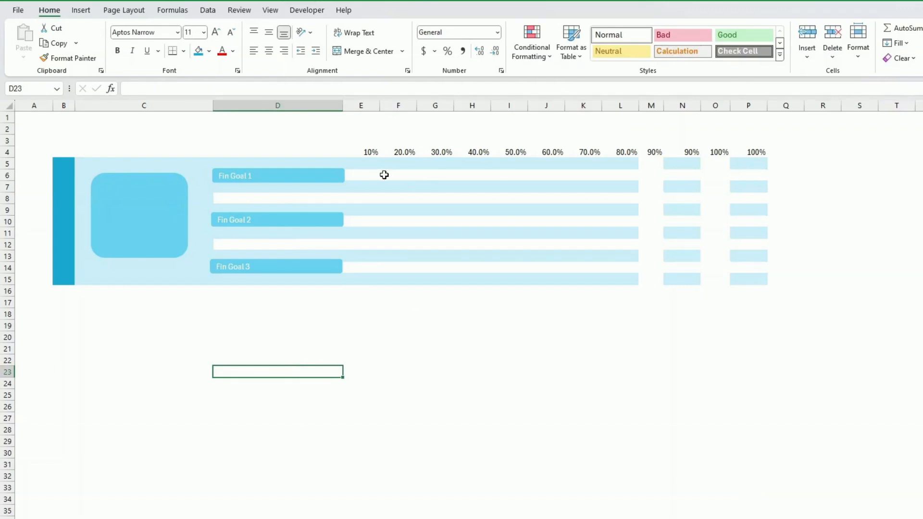
Copy the whole-number percentage format of E4 to the remaining headers in F4:P4
left_click(368, 152)
left_click(48, 57)
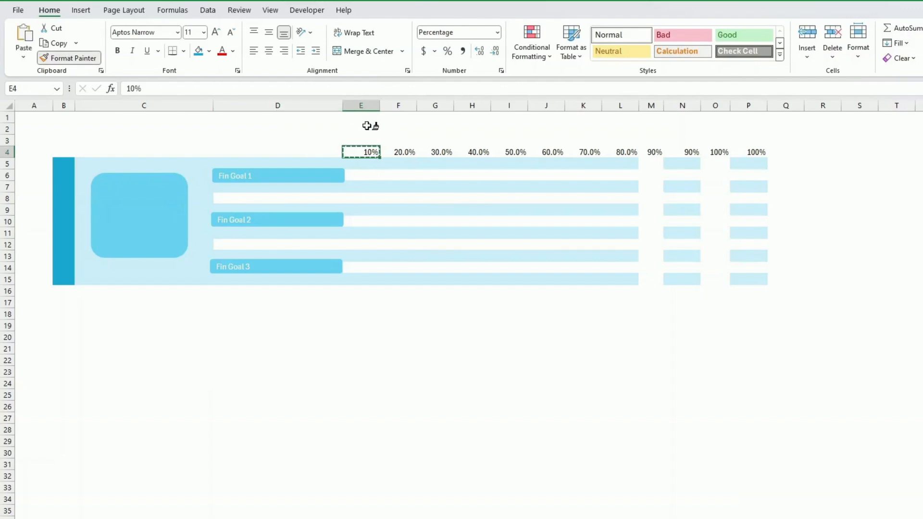
left_click_drag(406, 152, 755, 151)
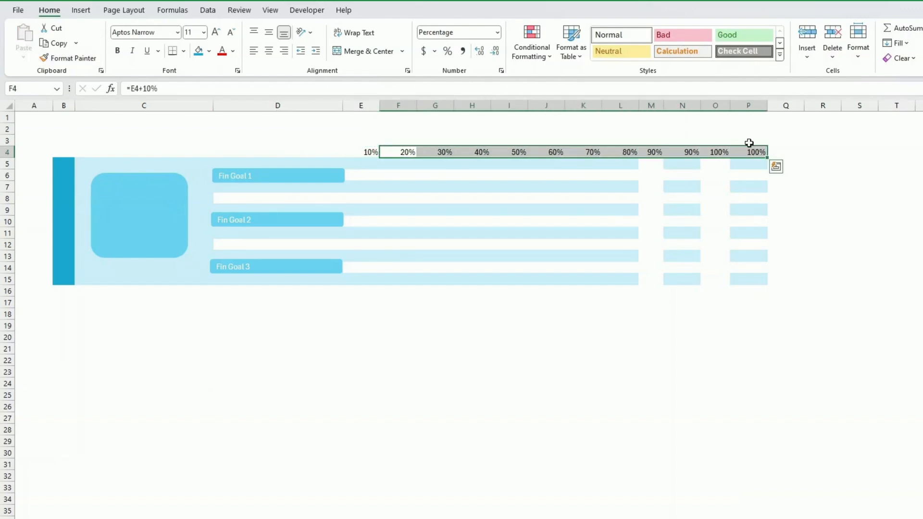
left_click(365, 152)
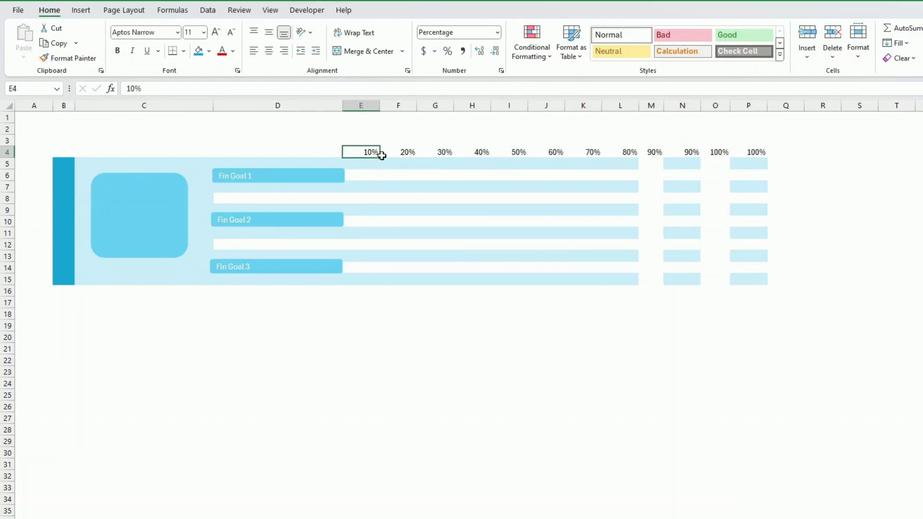
left_click(589, 405)
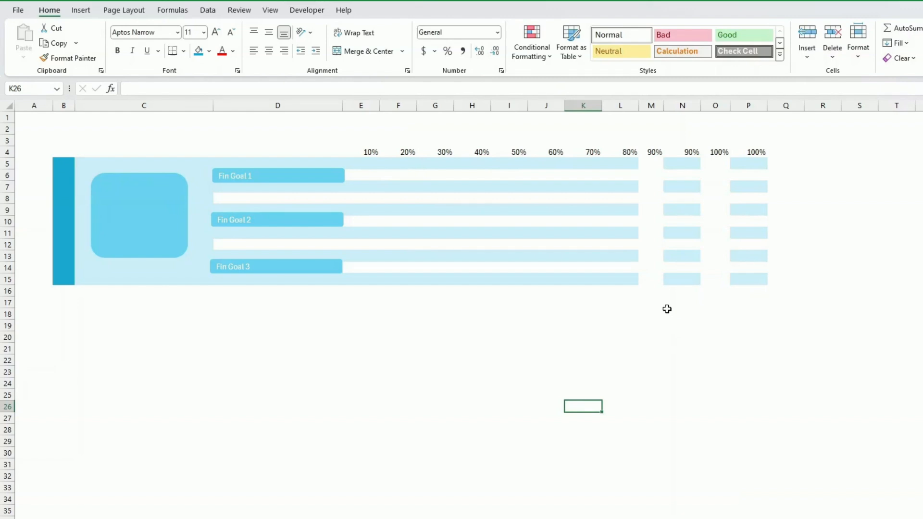
Try reducing the height of row 6 and undo the change
left_click(440, 176)
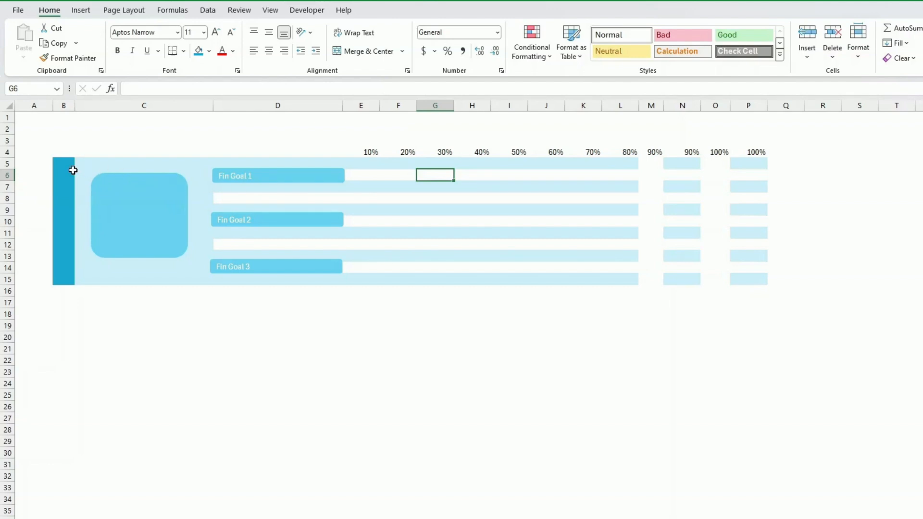
left_click(8, 175)
left_click_drag(10, 181, 10, 175)
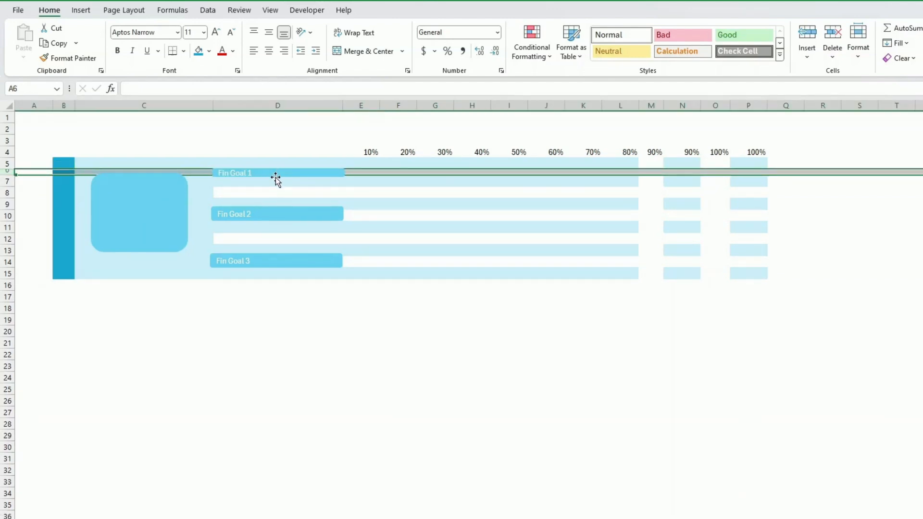
key("ctrl+z")
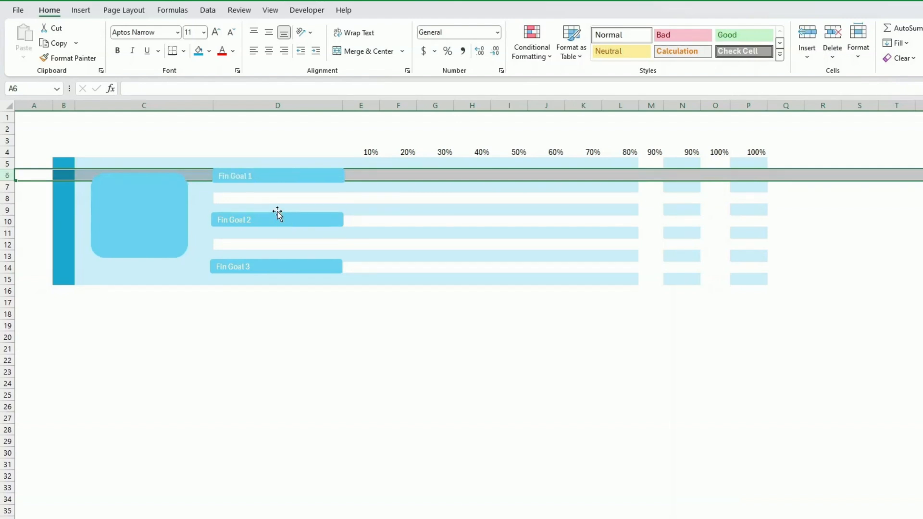
left_click(357, 199)
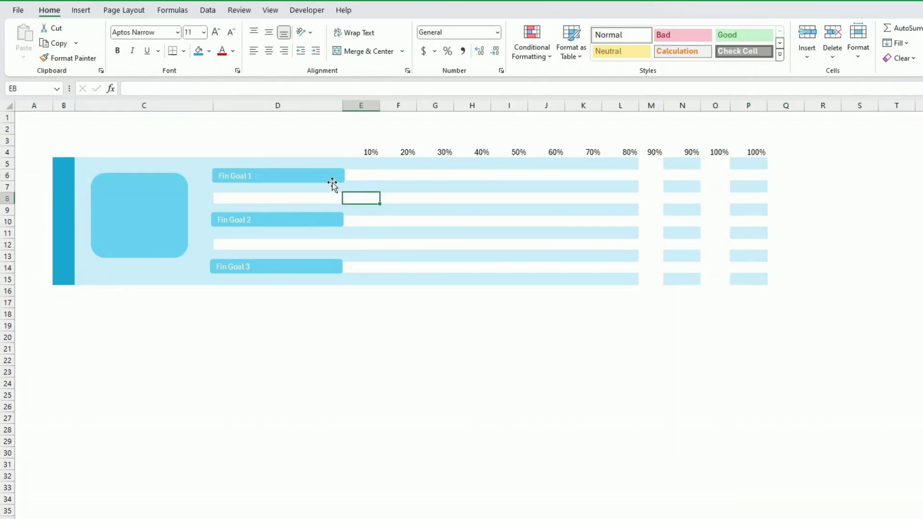
Set all four rounded rectangles on the Dashboard sheet to "Don't move or size with cells"
left_click(332, 180)
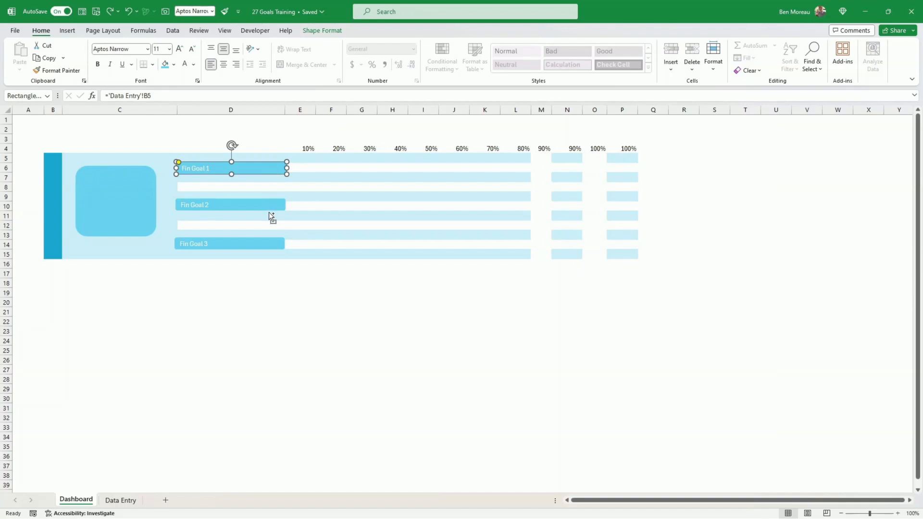
key("ctrl+a")
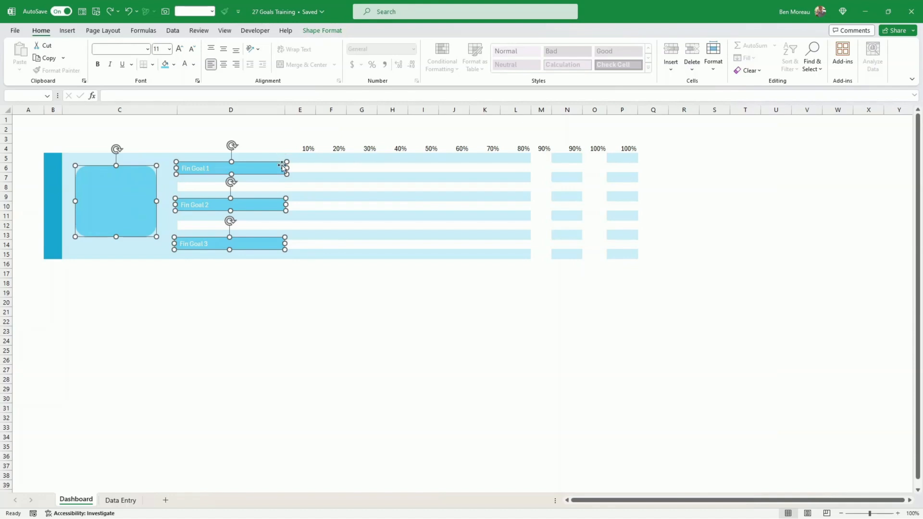
right_click(281, 169)
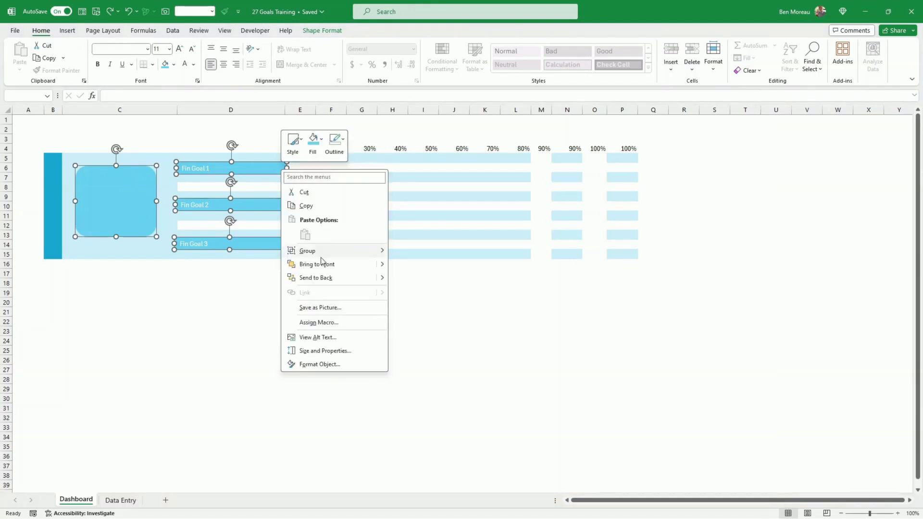
left_click(325, 351)
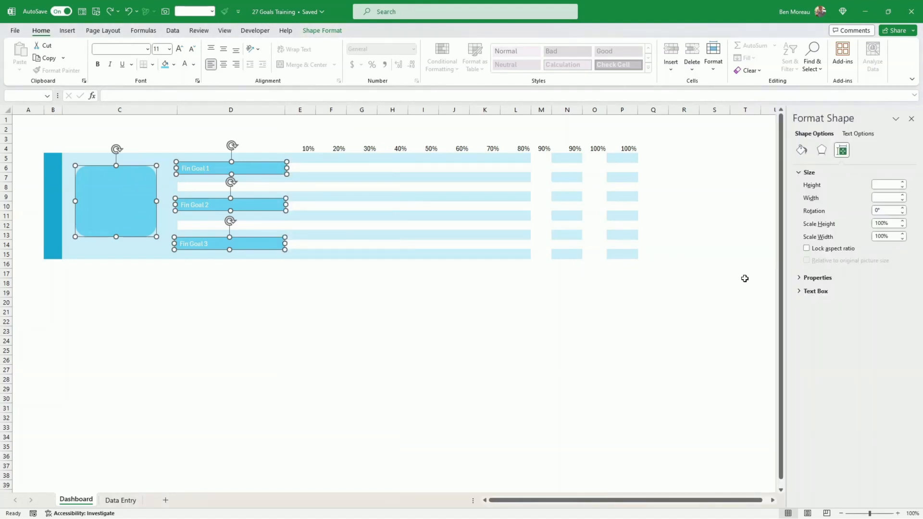
left_click(800, 279)
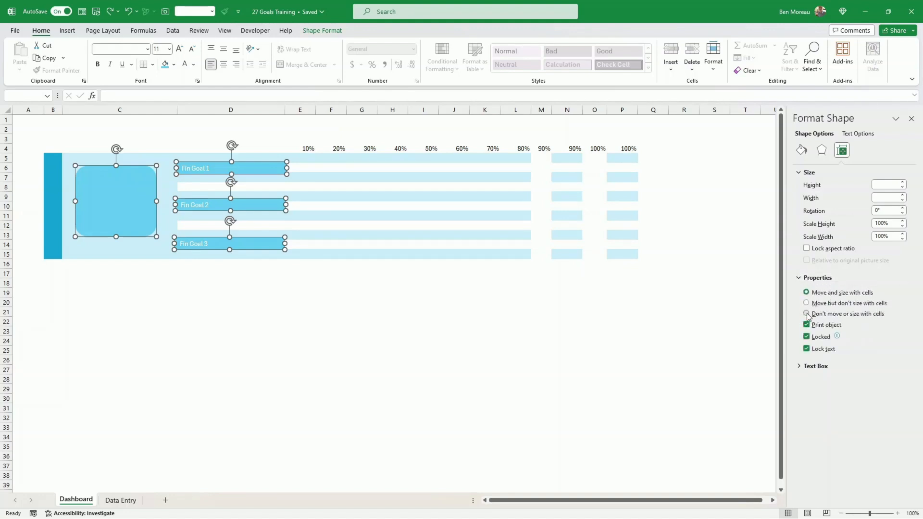
left_click(734, 358)
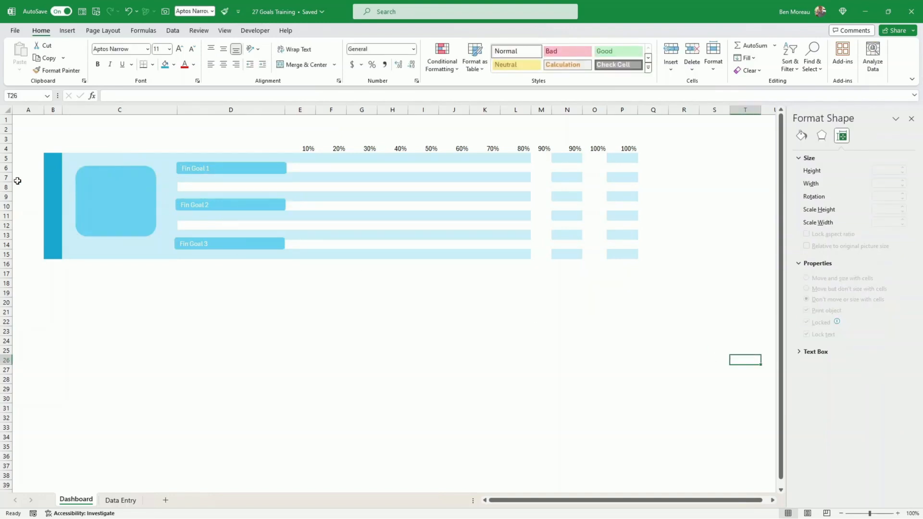
Set the row height of the separator rows 6, 8, 10, 12 and 14 to 3
left_click(6, 167)
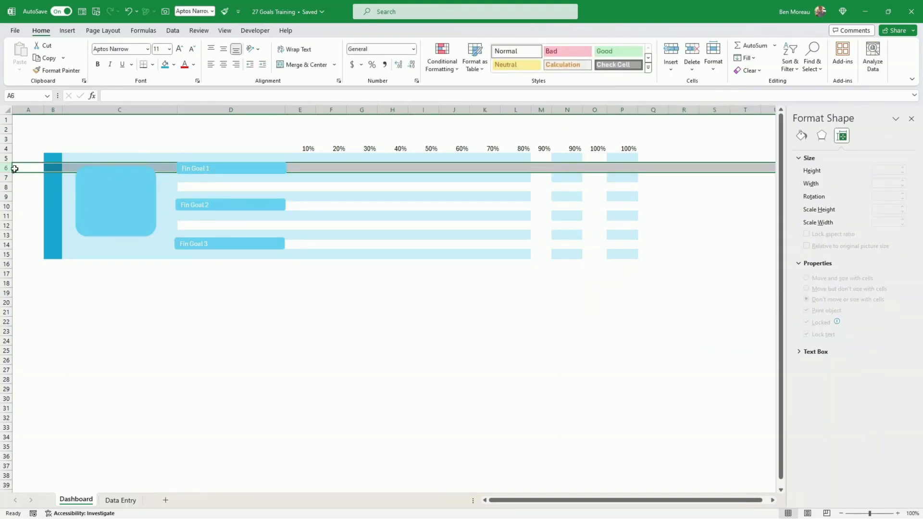
left_click(6, 186, "ctrl")
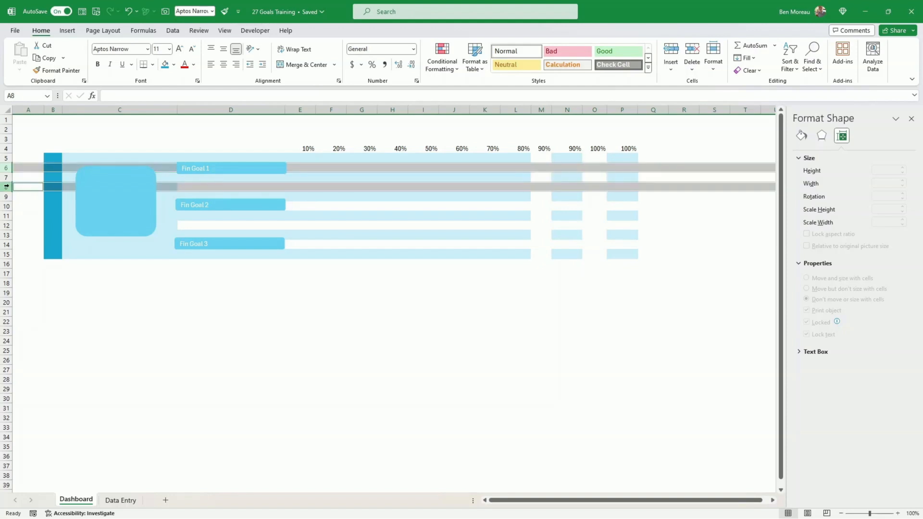
left_click(5, 206, "ctrl")
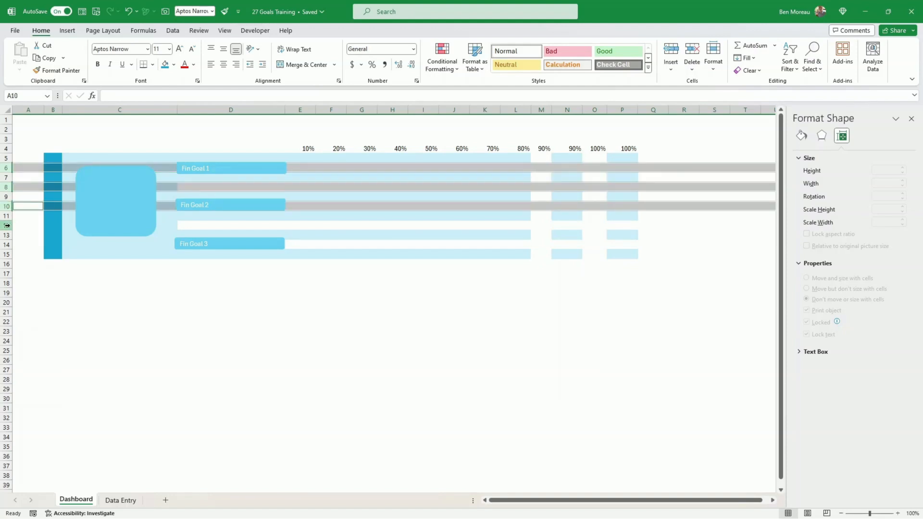
left_click(6, 226, "ctrl")
left_click(6, 245, "ctrl")
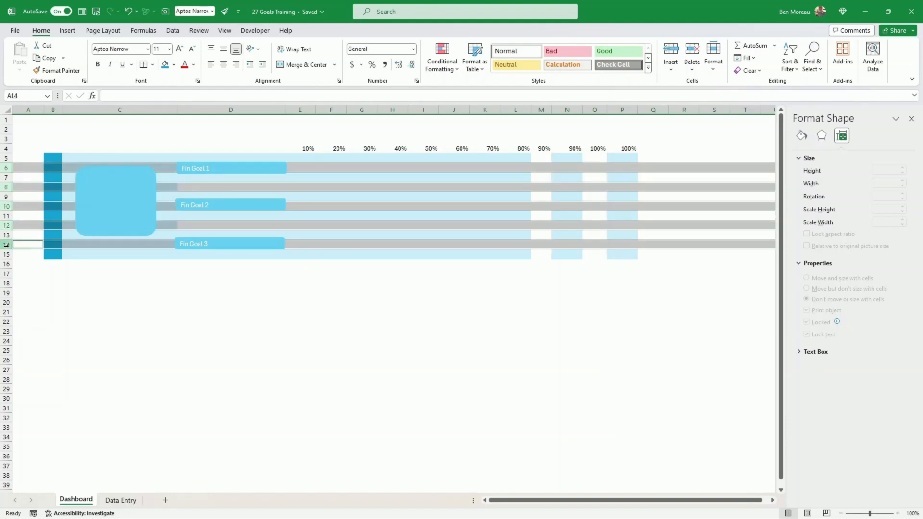
left_click_drag(12, 249, 13, 244)
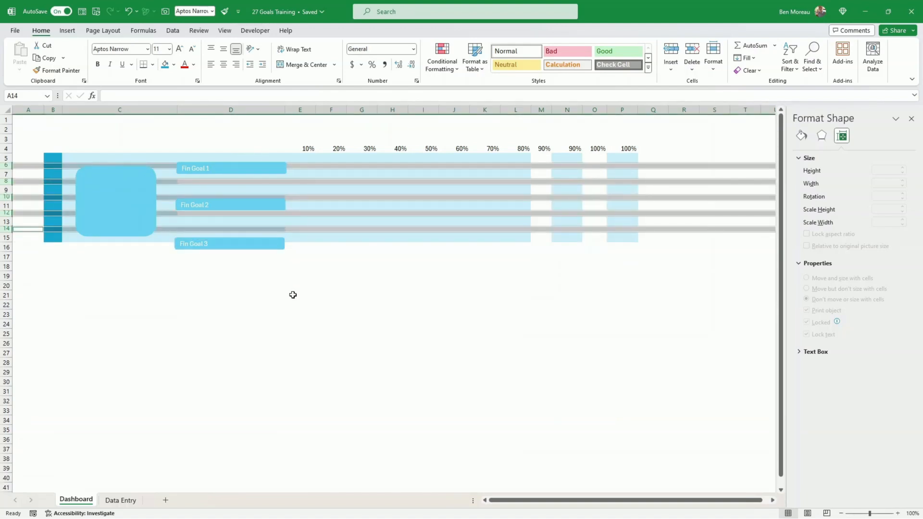
left_click(714, 61)
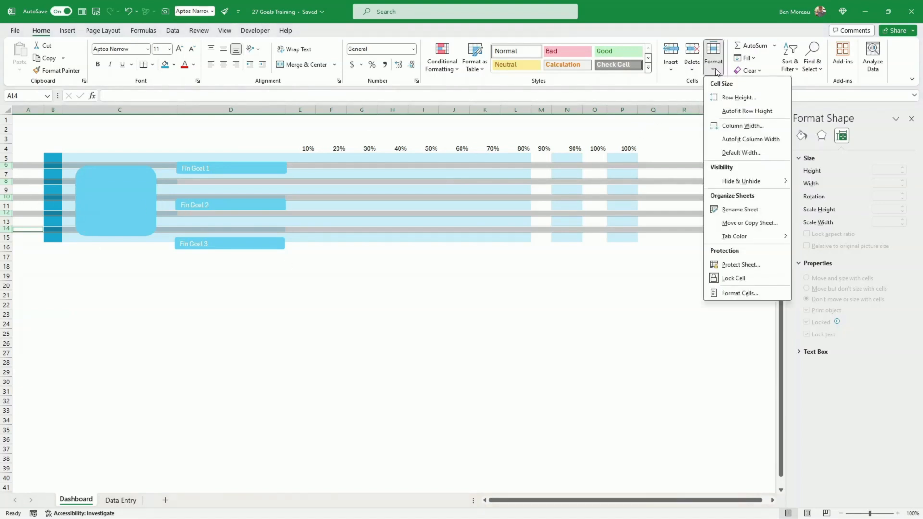
left_click(732, 98)
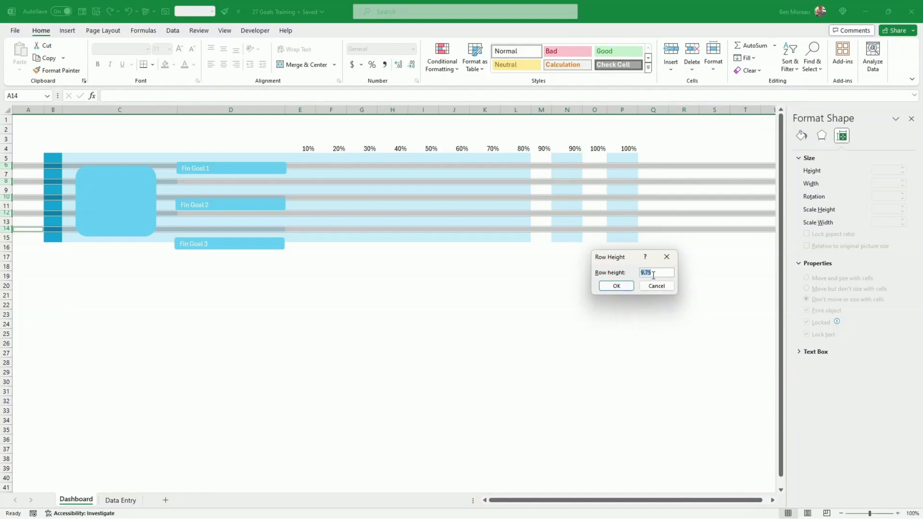
type("3")
key("Return")
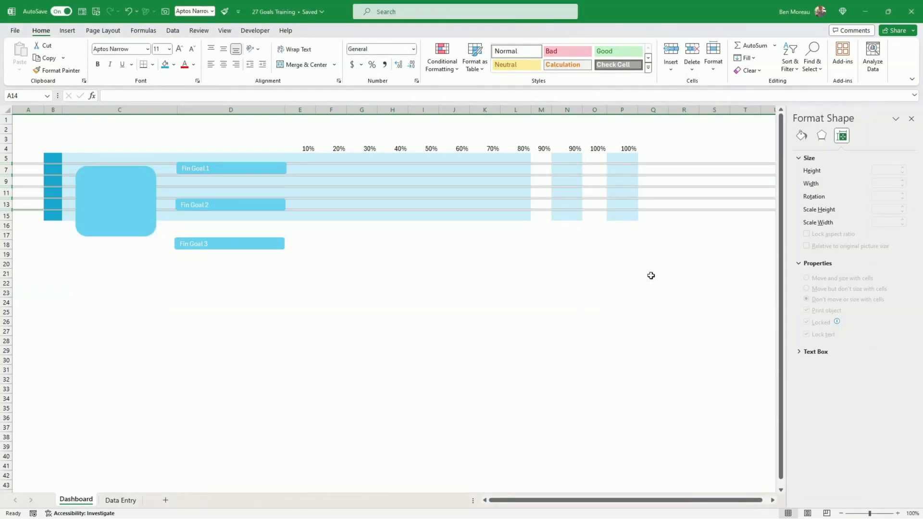
left_click(610, 281)
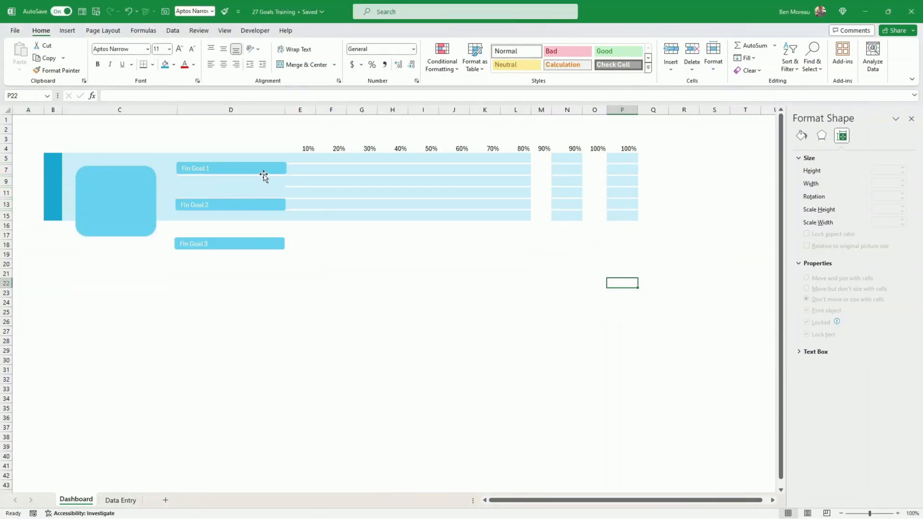
Move the three Fin Goal labels up so they straddle rows 5 and 7, 9 and 11, and 13 and 15
left_click_drag(264, 176, 264, 169)
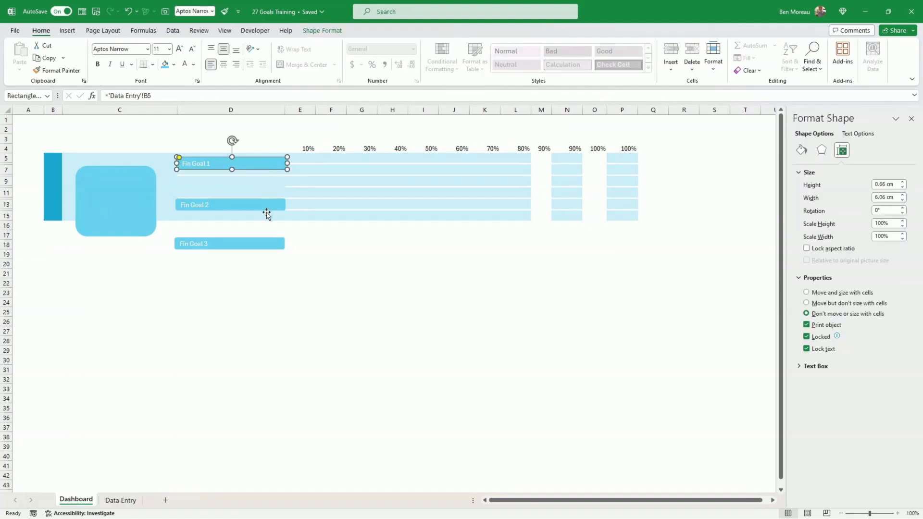
left_click_drag(268, 212, 269, 194)
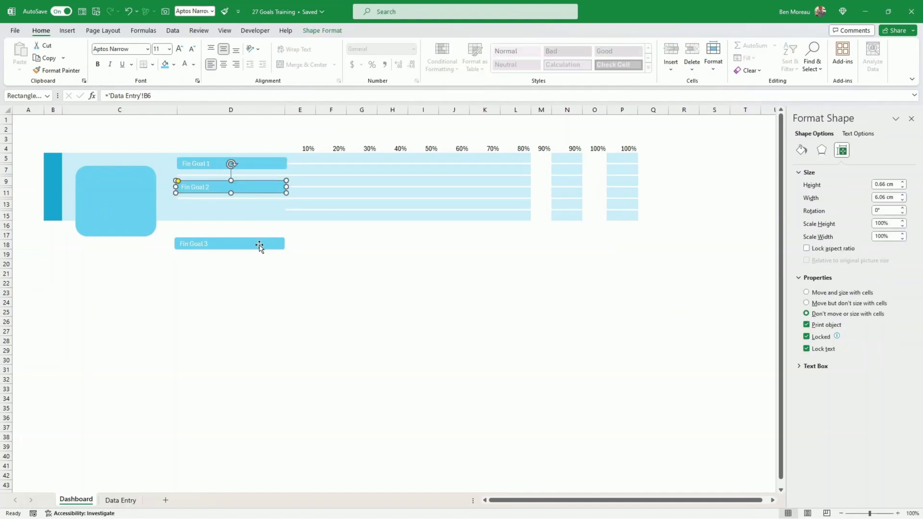
left_click_drag(259, 249, 261, 218)
Shrink the large rounded square in column C to about 2.99 by 3.1 cm, centre it in the band and fill it with column B's darker turquoise
left_click(150, 235)
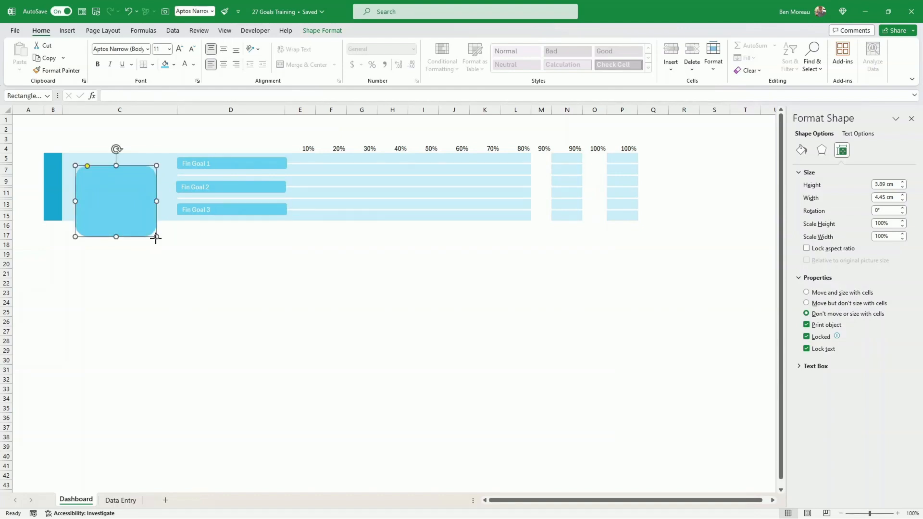
left_click_drag(155, 237, 133, 212)
left_click(174, 66)
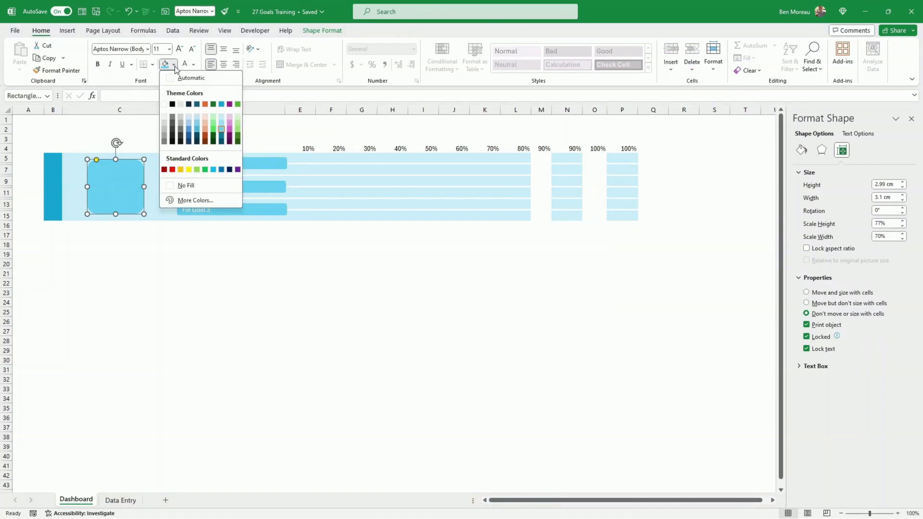
left_click(221, 104)
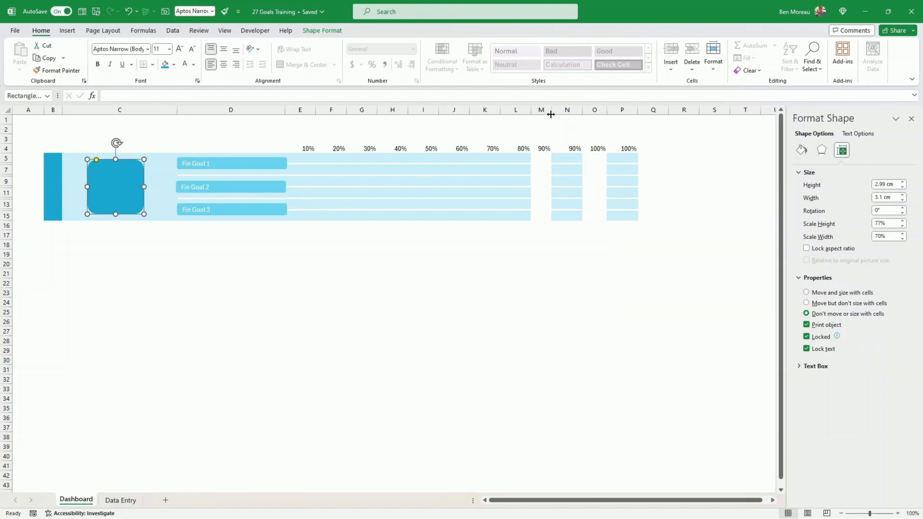
Narrow columns M and O to thin white gaps and make the M4 header text white
left_click_drag(551, 114, 575, 111)
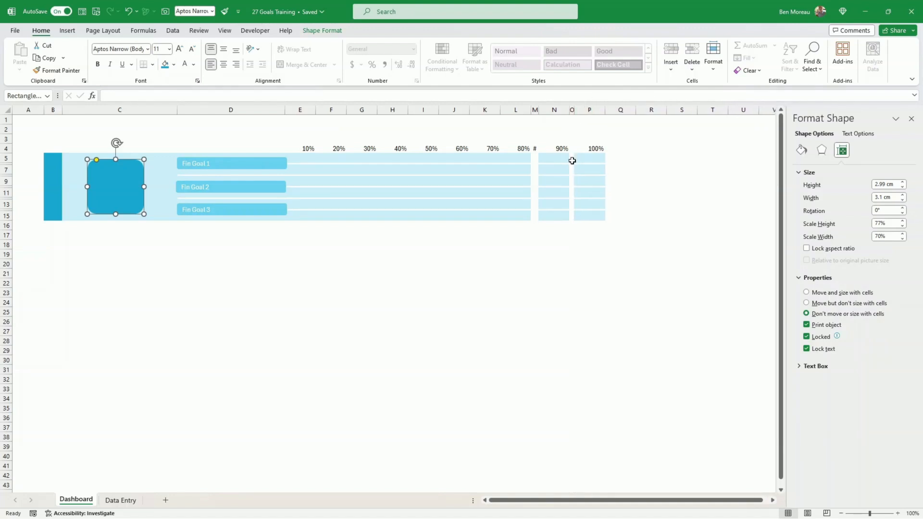
left_click(533, 149)
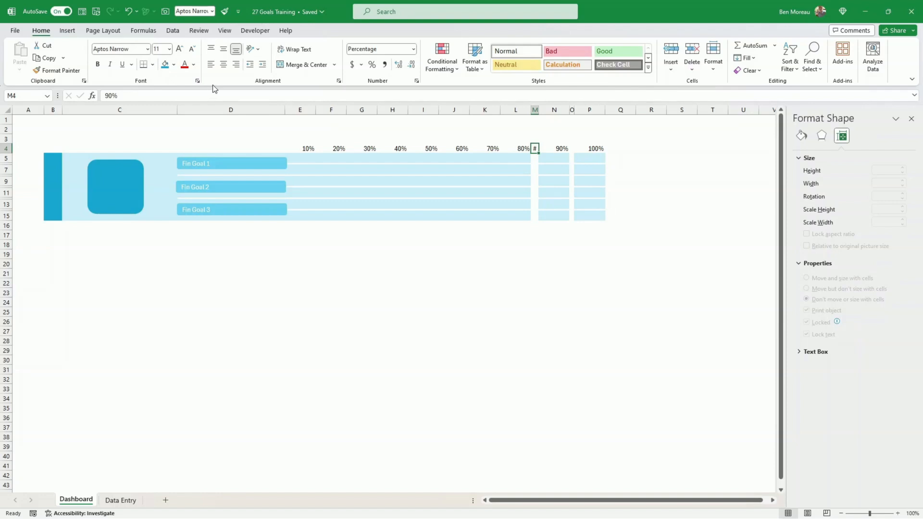
left_click(195, 65)
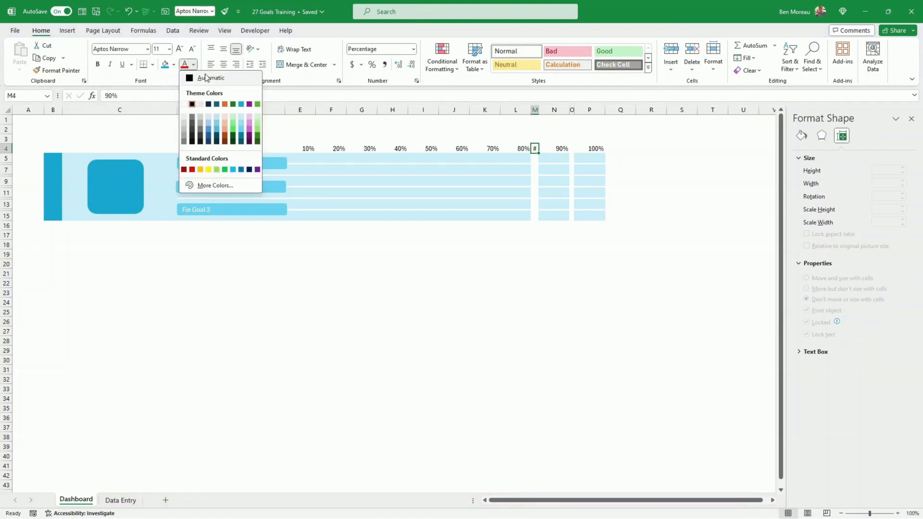
left_click(185, 104)
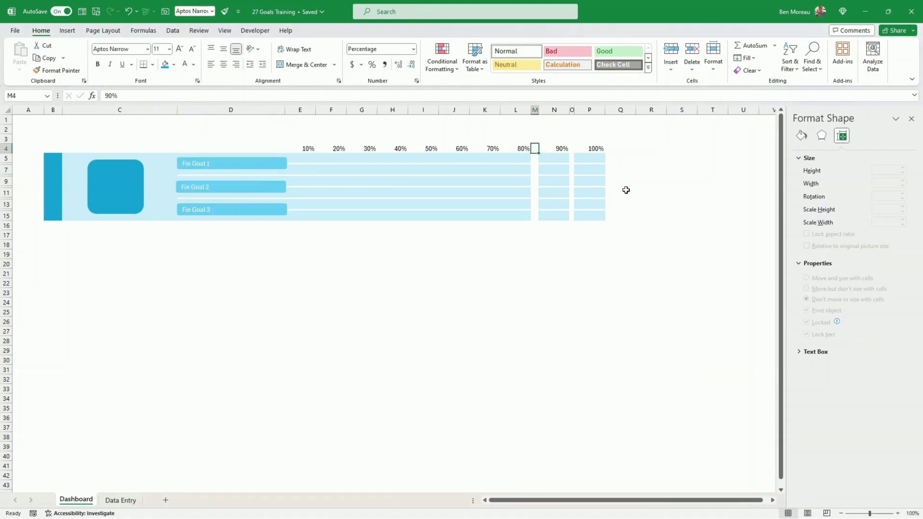
Link the large rounded square in column C to cell B4 of the Data Entry sheet with ='Data Entry'!B4
left_click(572, 148)
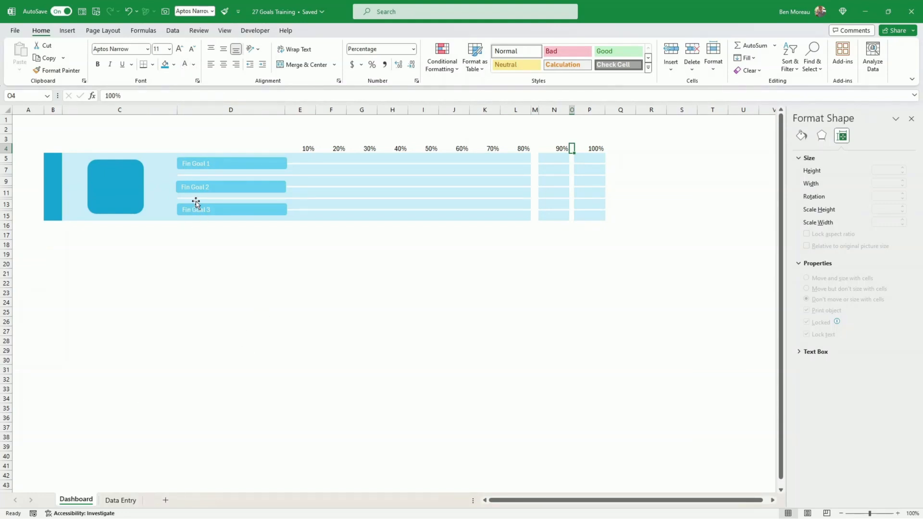
left_click(138, 204)
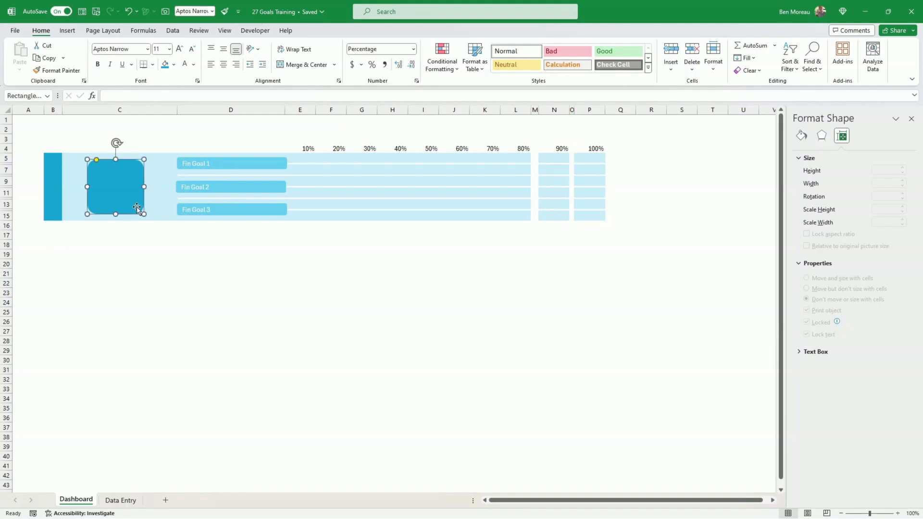
left_click(110, 96)
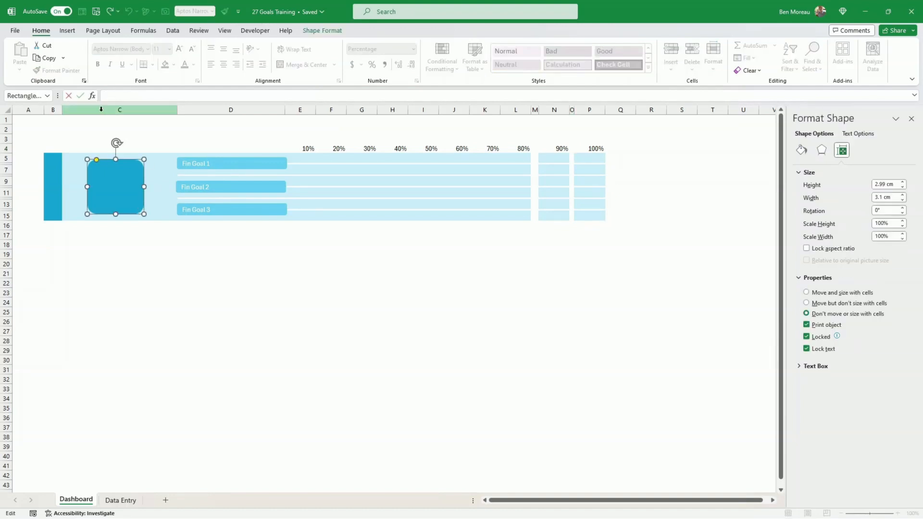
type("=")
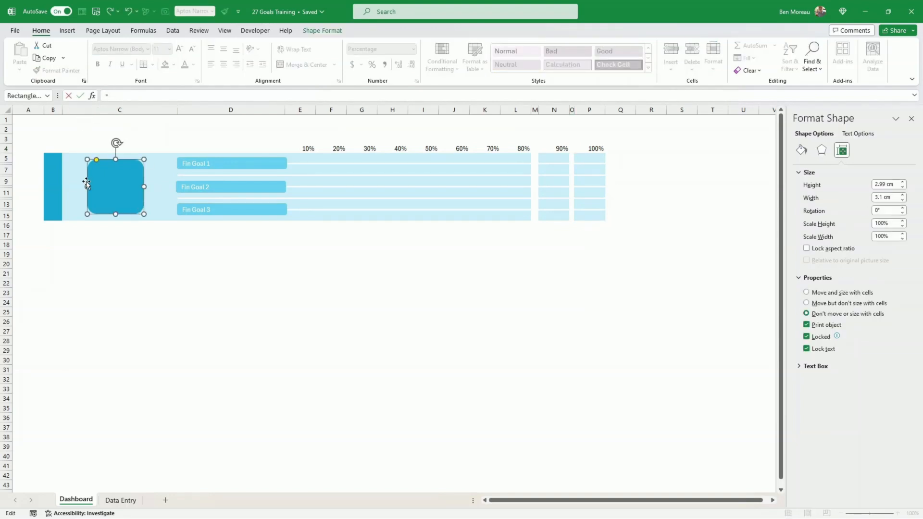
left_click(121, 501)
left_click(88, 148)
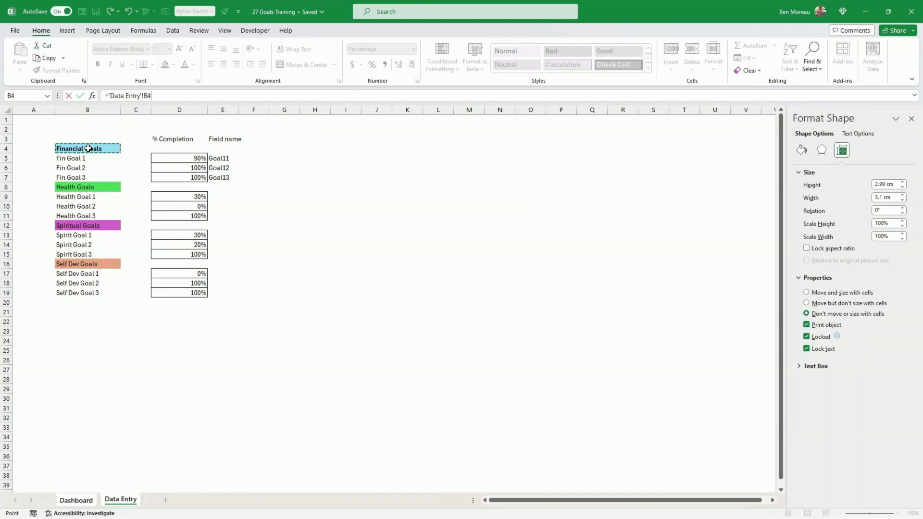
key("Return")
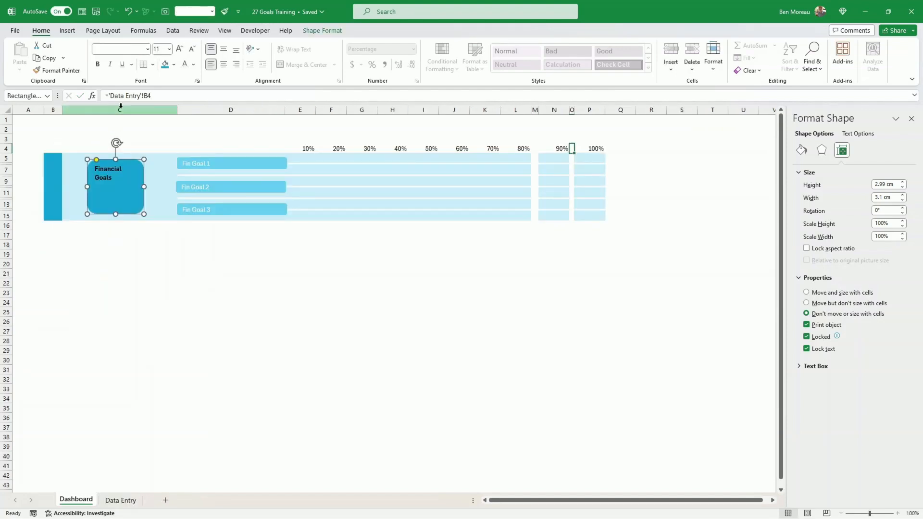
Make the square's text white, widen the square to about 3.28 cm and recentre it in the band
left_click(185, 64)
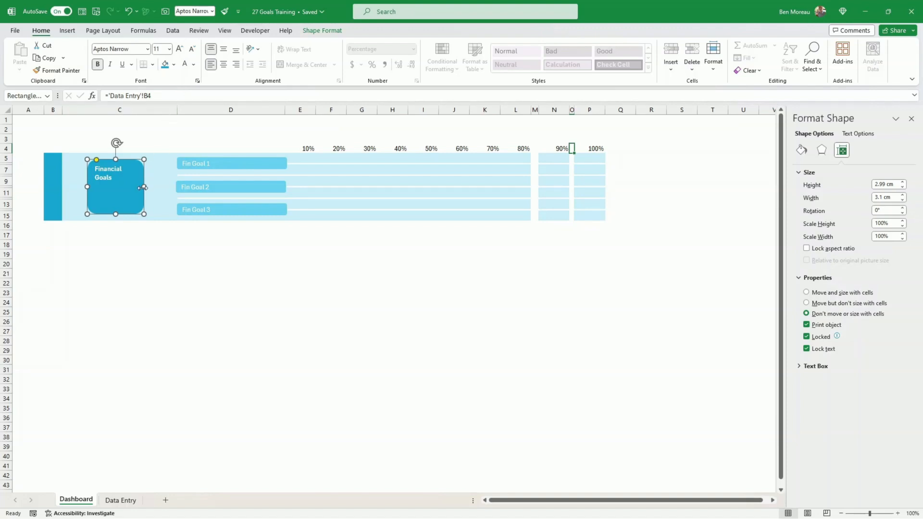
left_click_drag(144, 186, 147, 188)
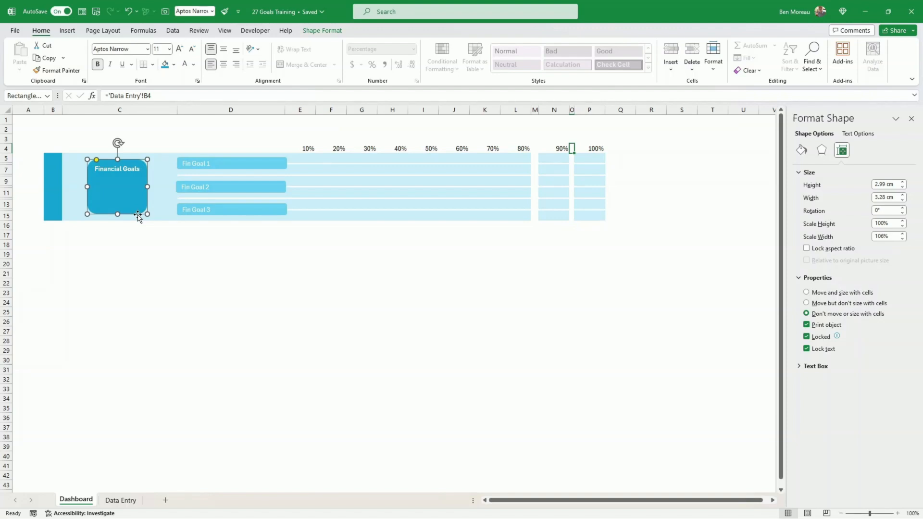
left_click_drag(138, 214, 136, 215)
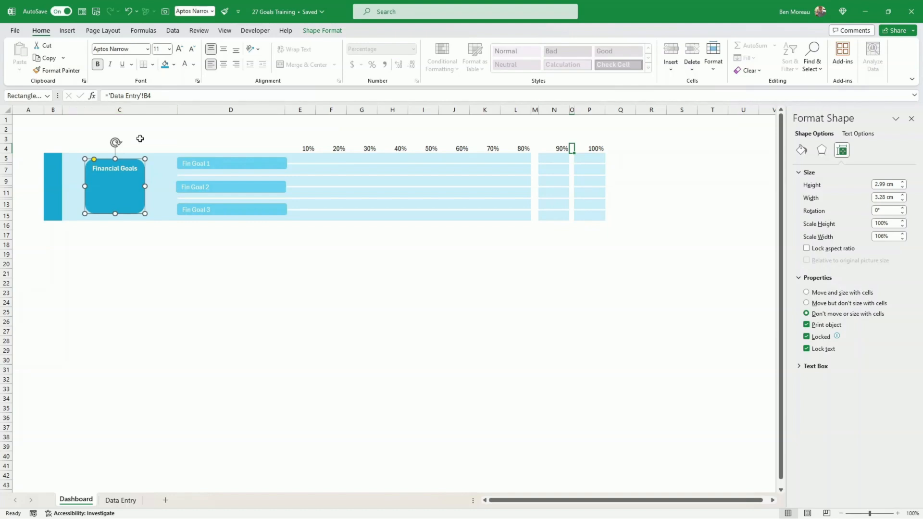
Test the square's link by entering xxxx in Data Entry cell B4 and checking the Dashboard
left_click(120, 501)
left_click(79, 145)
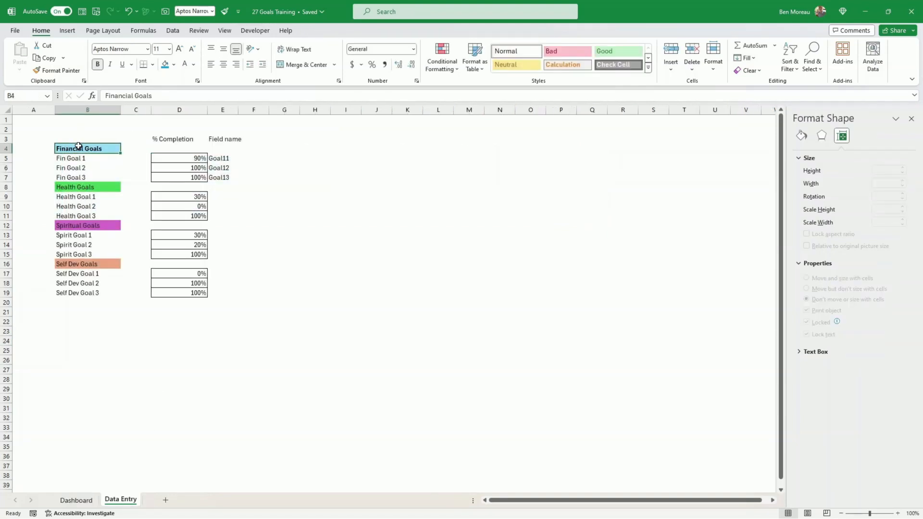
type("xx")
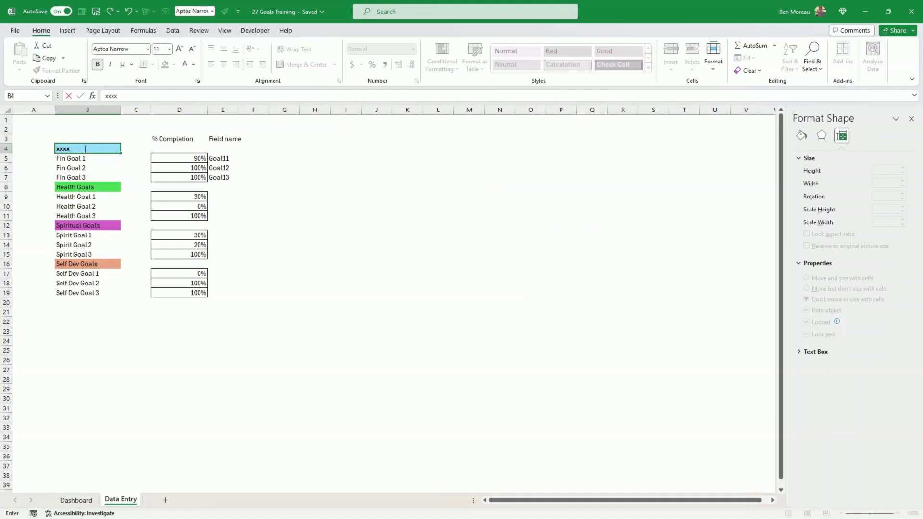
type("xx")
key("Return")
left_click(80, 500)
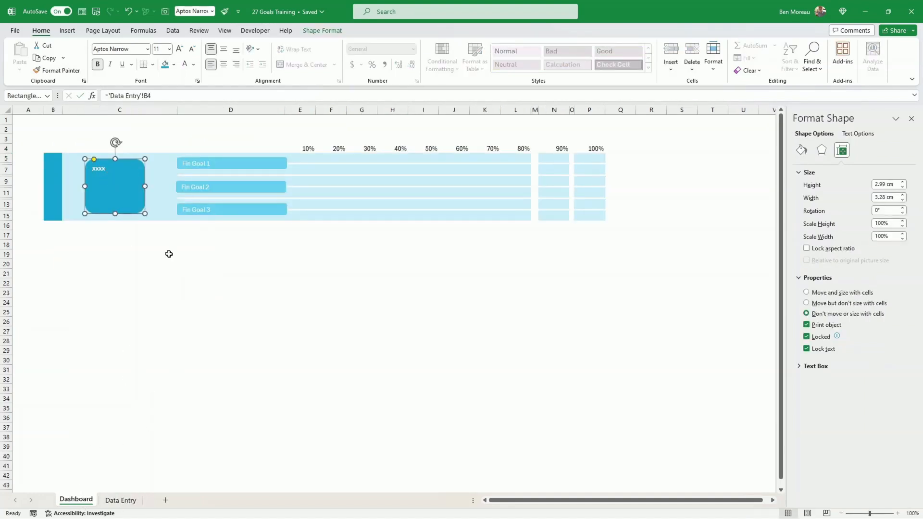
Centre the square's text horizontally, set Data Entry cell B4 to Financial Goals and return to the Dashboard
left_click(224, 65)
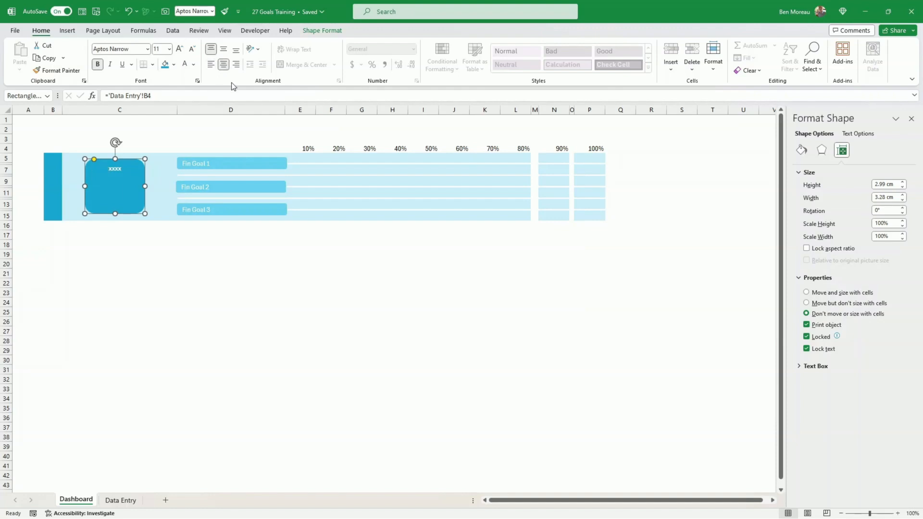
left_click(120, 501)
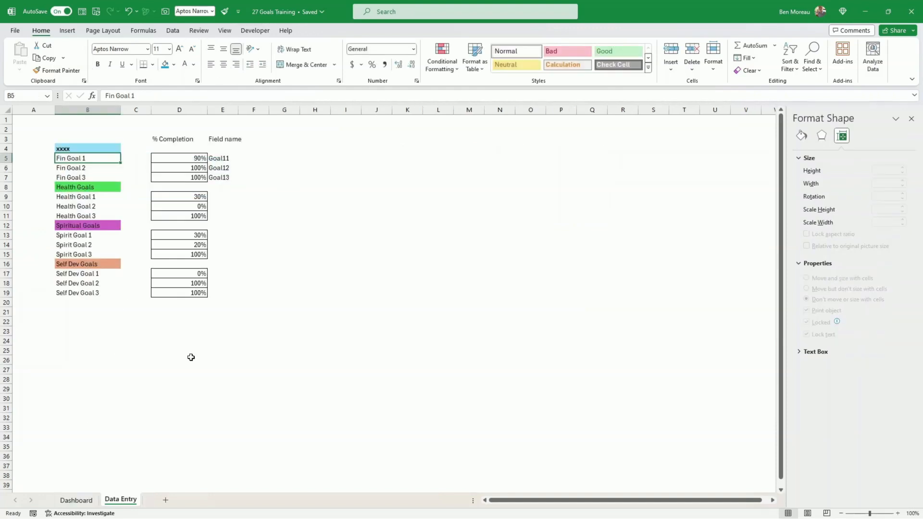
left_click(101, 146)
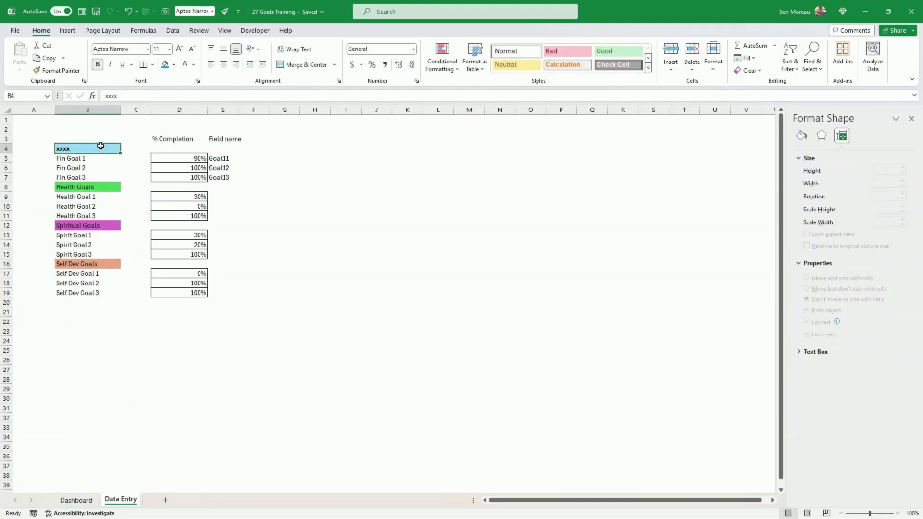
type("F")
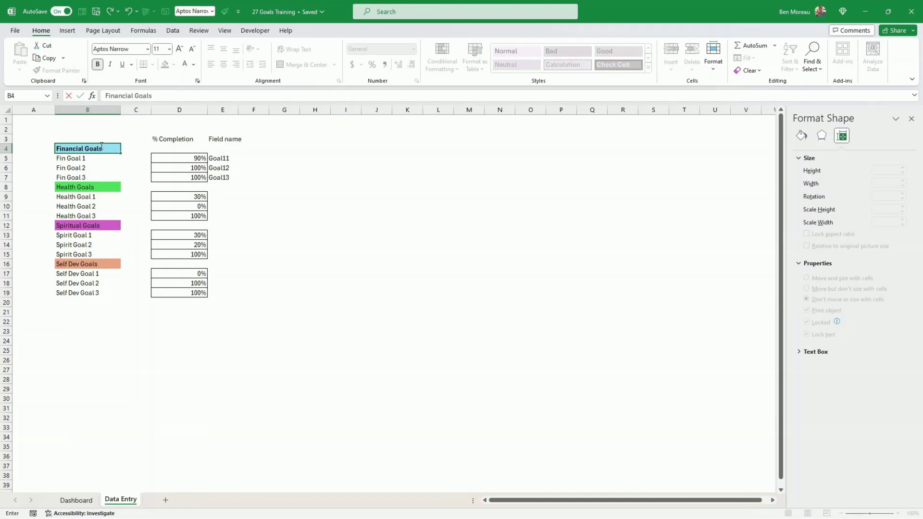
type("inancial Goals")
key("Return")
left_click(400, 273)
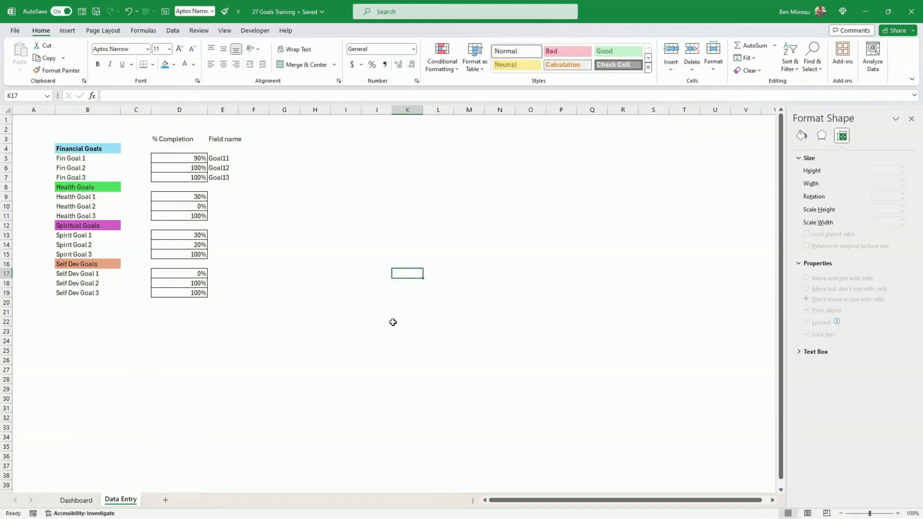
left_click(89, 495)
Search the stock images for money and insert the picture of stacked gold coins on the Dashboard
left_click(268, 290)
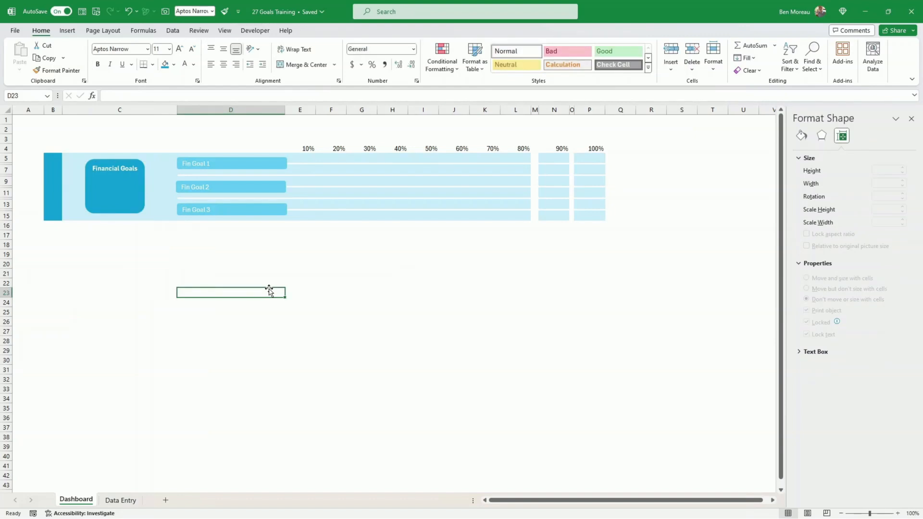
left_click(72, 31)
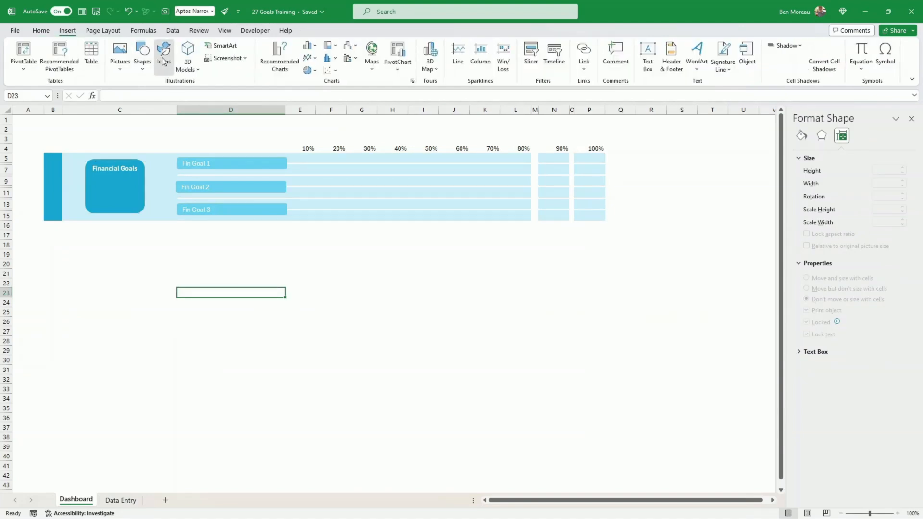
left_click(164, 58)
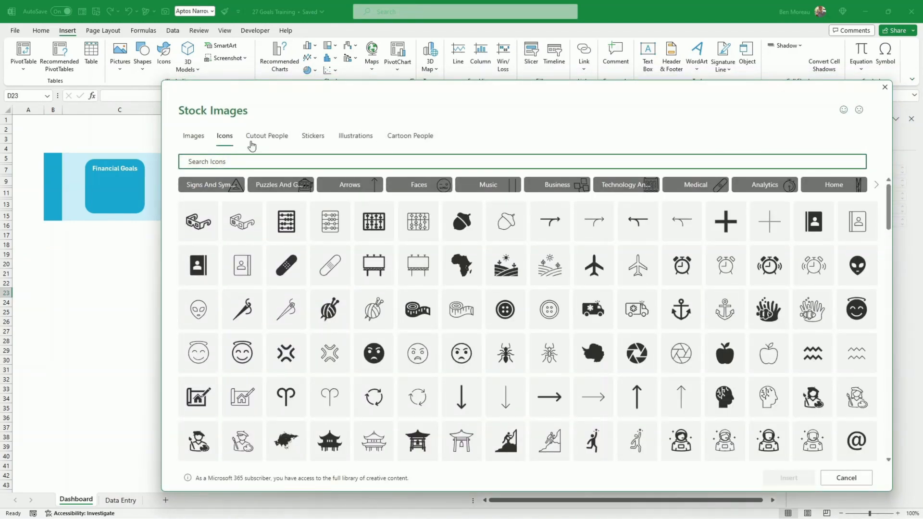
left_click(191, 139)
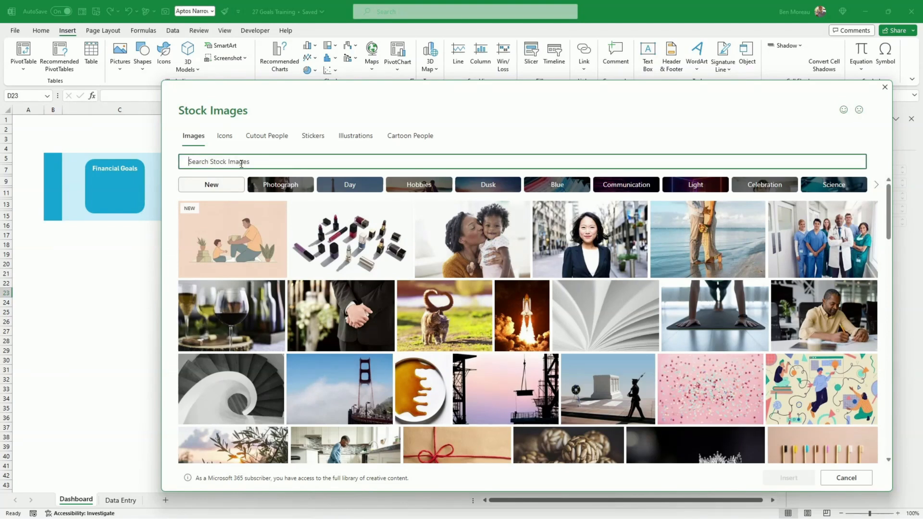
type("money")
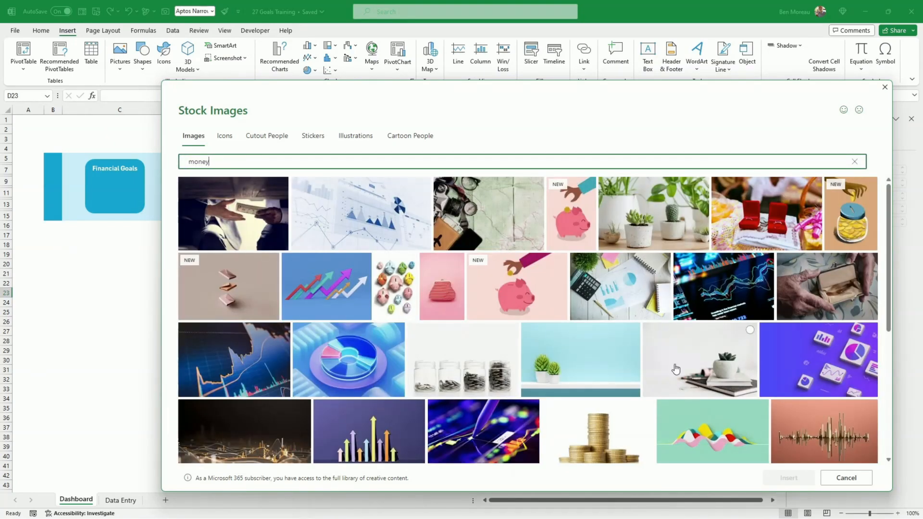
scroll(675, 369, "down", 5)
scroll(676, 368, "up", 3)
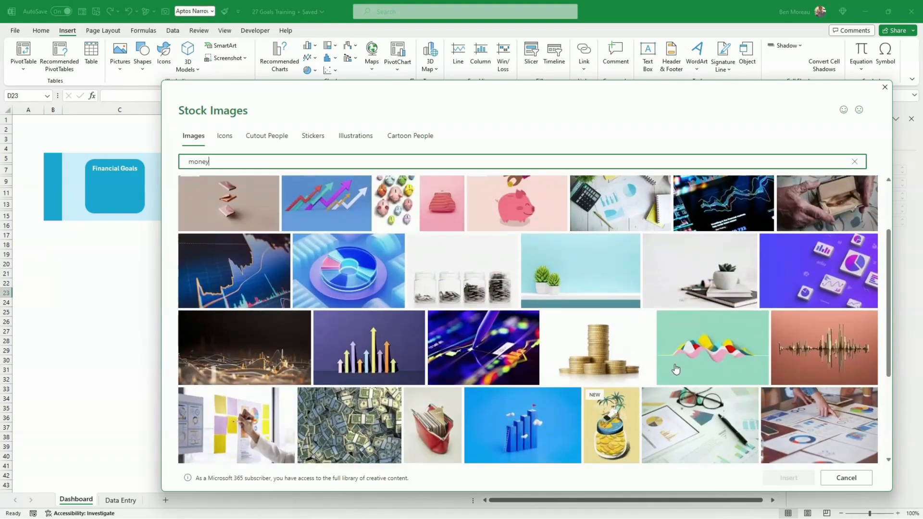
left_click(596, 371)
left_click(775, 476)
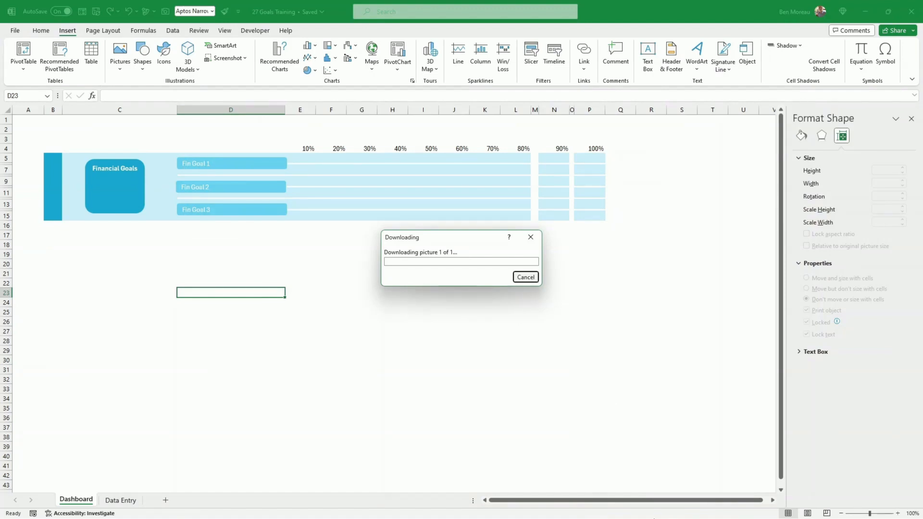
mouse_move(658, 517)
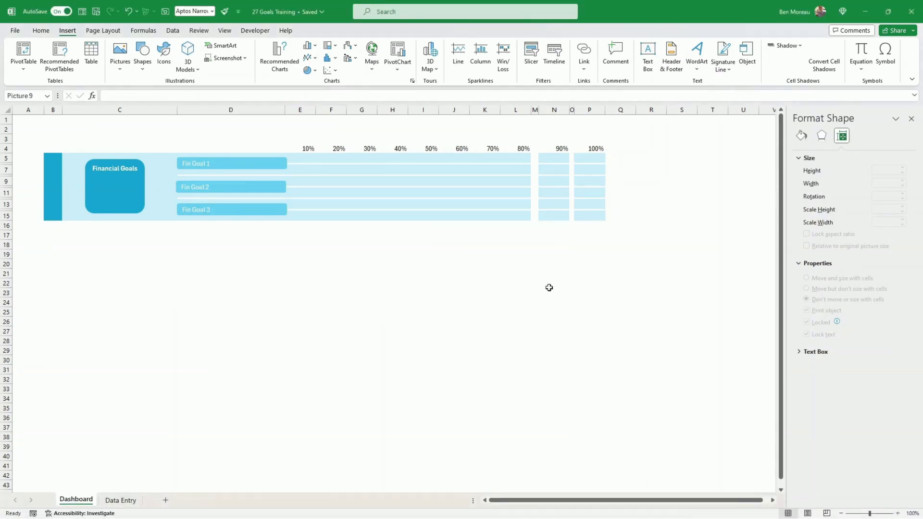
Try the coin picture at about 1.78 by 2.67 cm inside the Financial Goals square, and delete it
left_click_drag(569, 287, 281, 195)
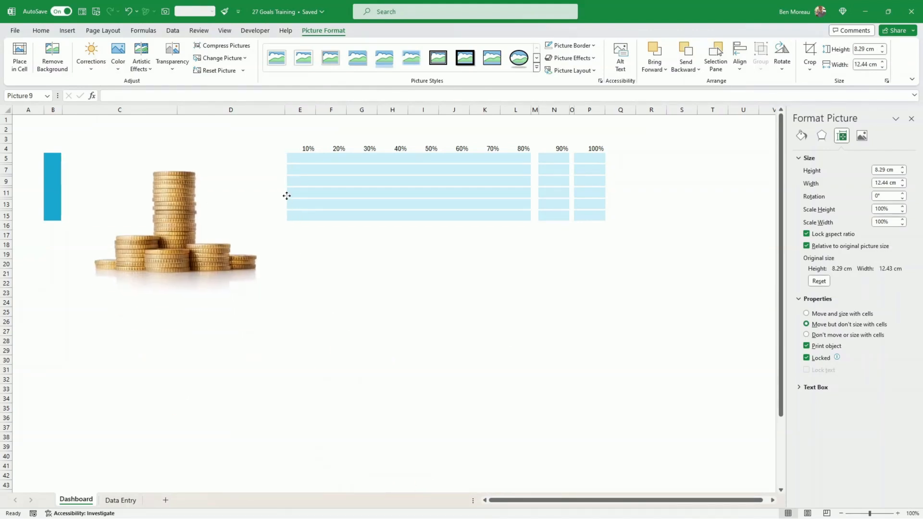
left_click_drag(288, 294, 124, 194)
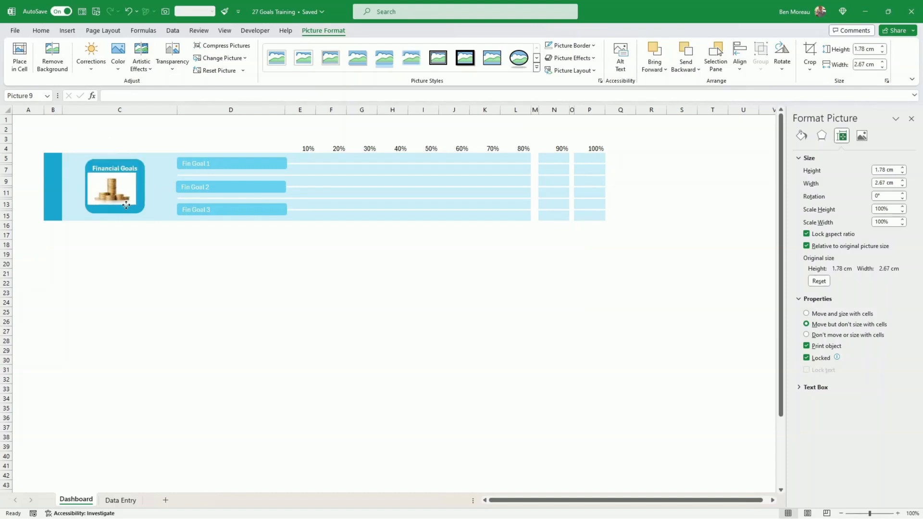
left_click(172, 266)
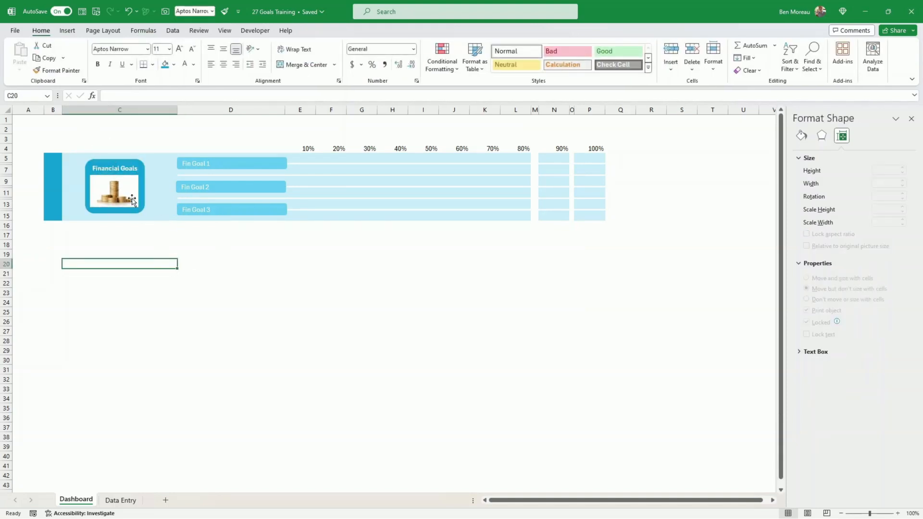
left_click(132, 197)
key("Delete")
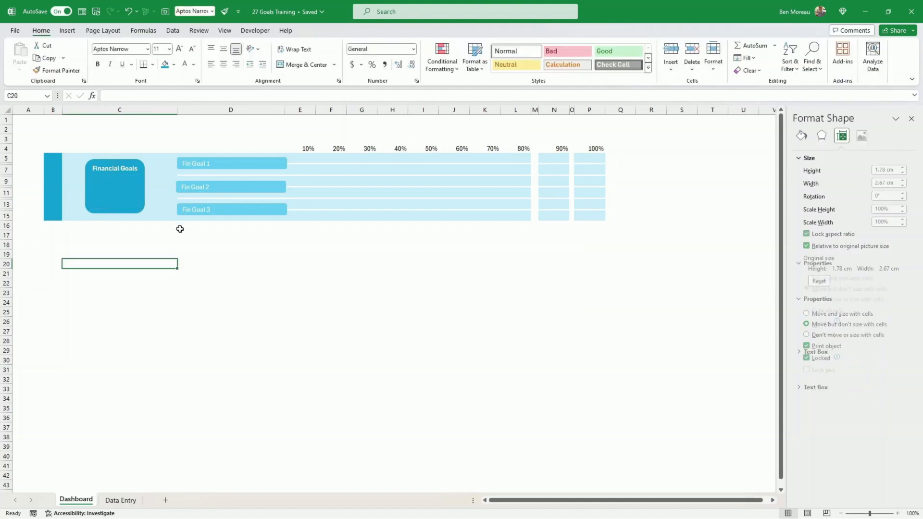
Search the stock icons for money and insert the solid black banknotes icon on the Dashboard
left_click(67, 31)
left_click(164, 50)
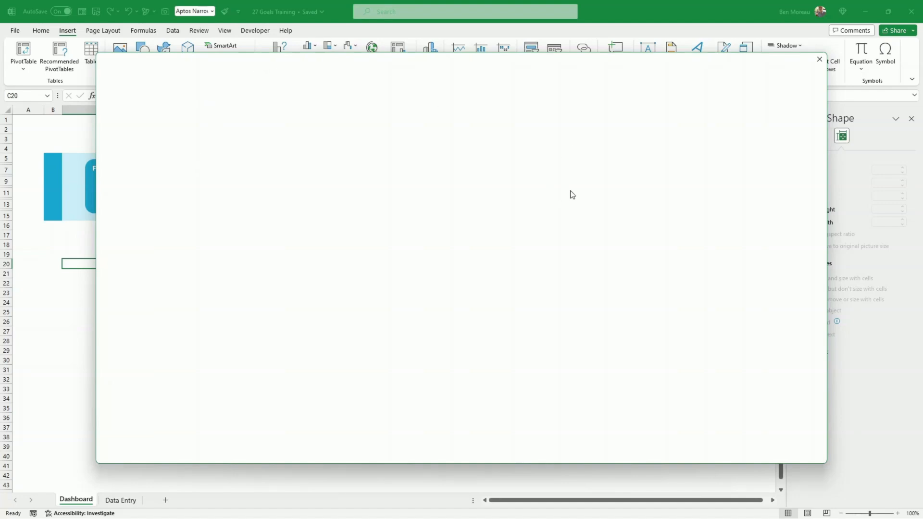
left_click(172, 166)
type("money")
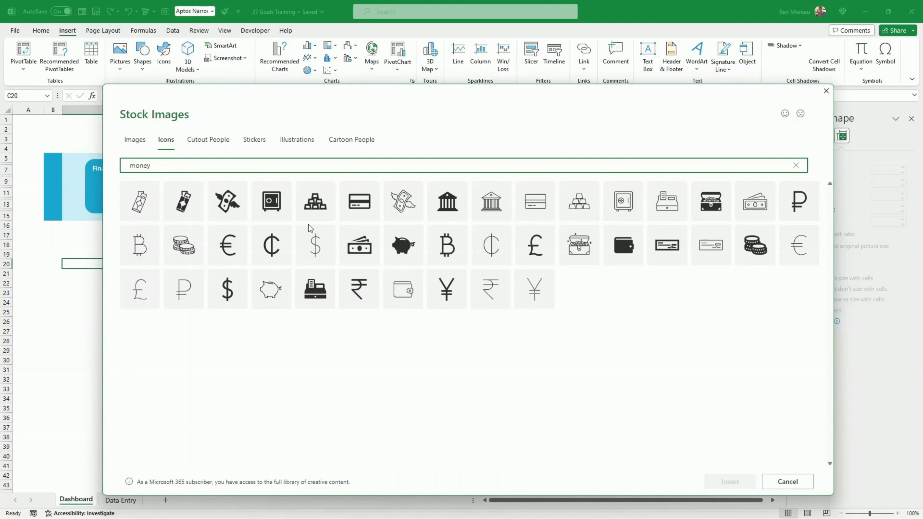
left_click(362, 254)
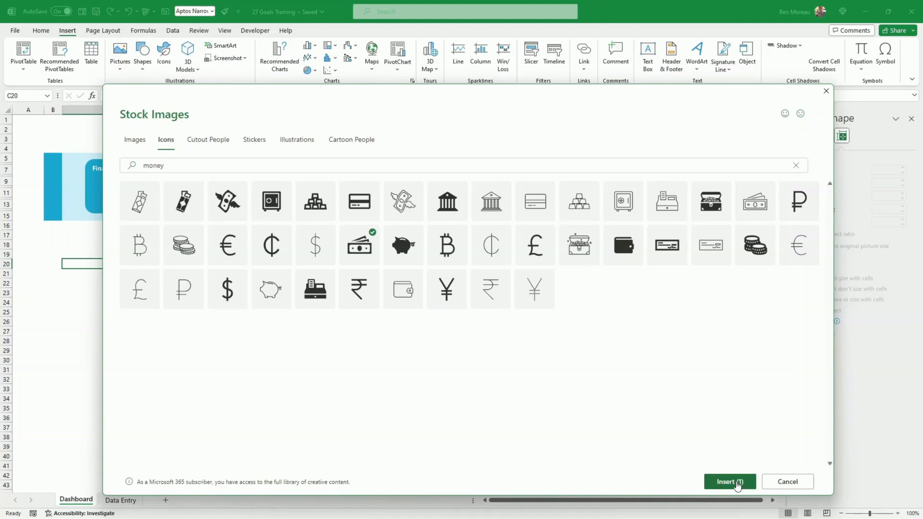
left_click(729, 481)
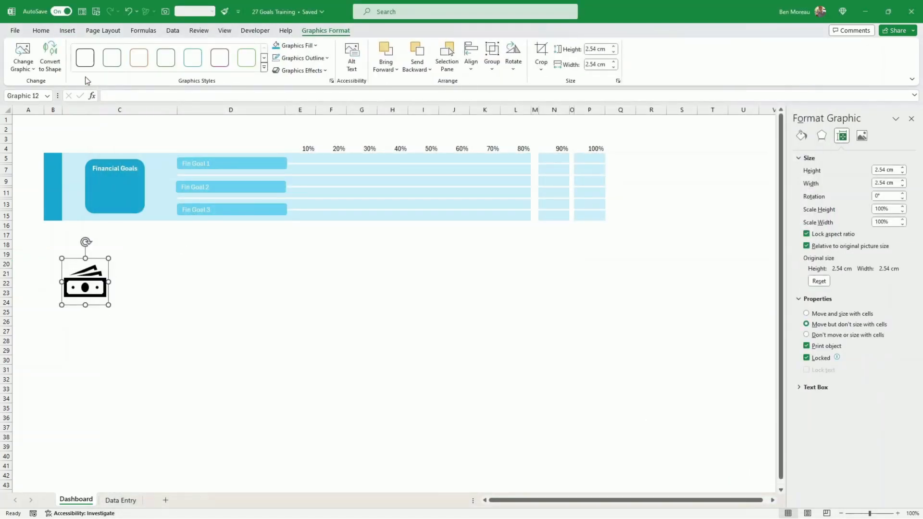
Fill the banknotes icon with white
left_click(41, 31)
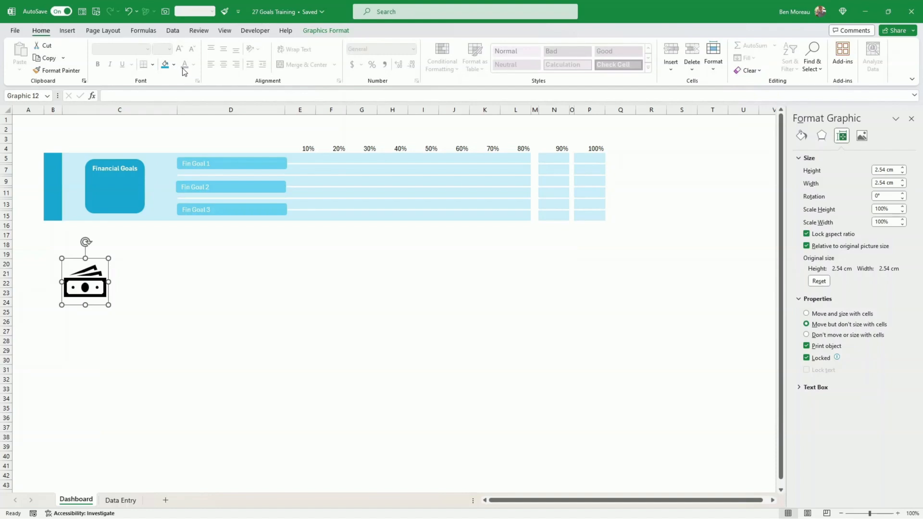
left_click(174, 65)
left_click(171, 101)
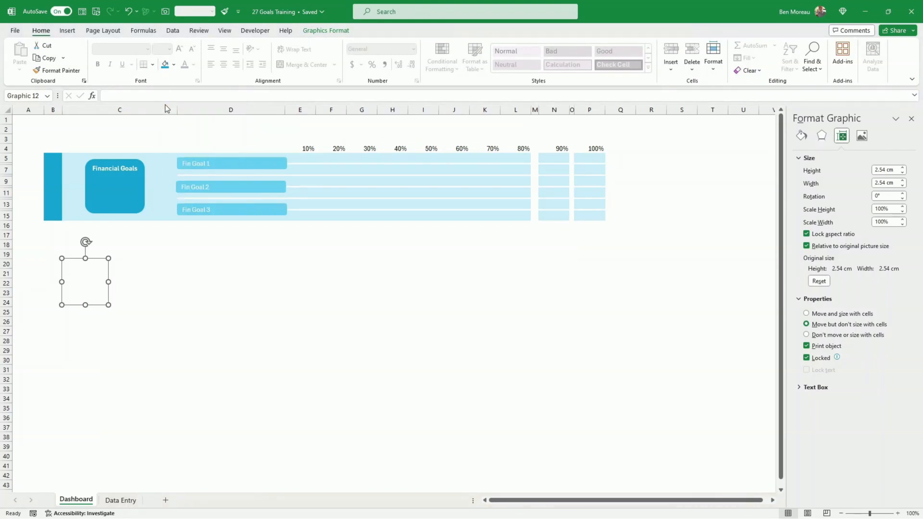
Place the white banknotes icon inside the Financial Goals square below its title, scaled to about 1.64 by 1.64 cm
left_click_drag(107, 264, 132, 184)
left_click_drag(132, 217, 117, 205)
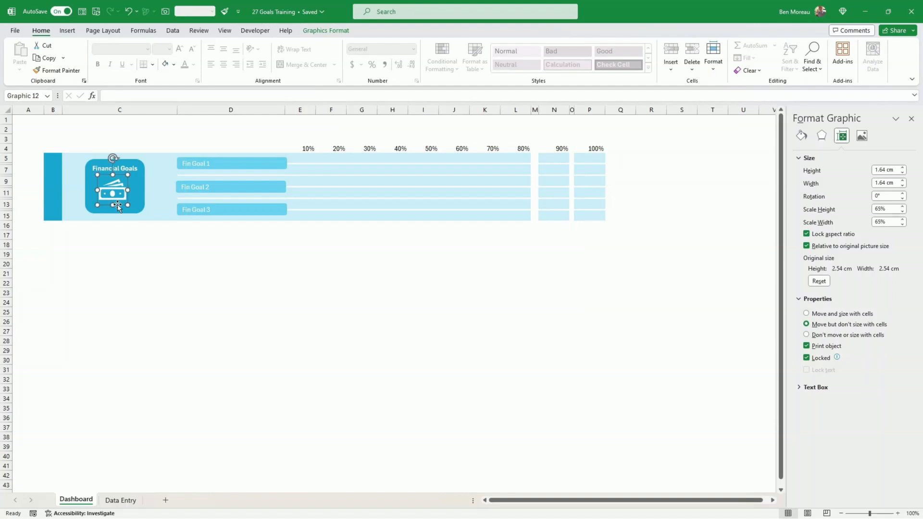
left_click(147, 272)
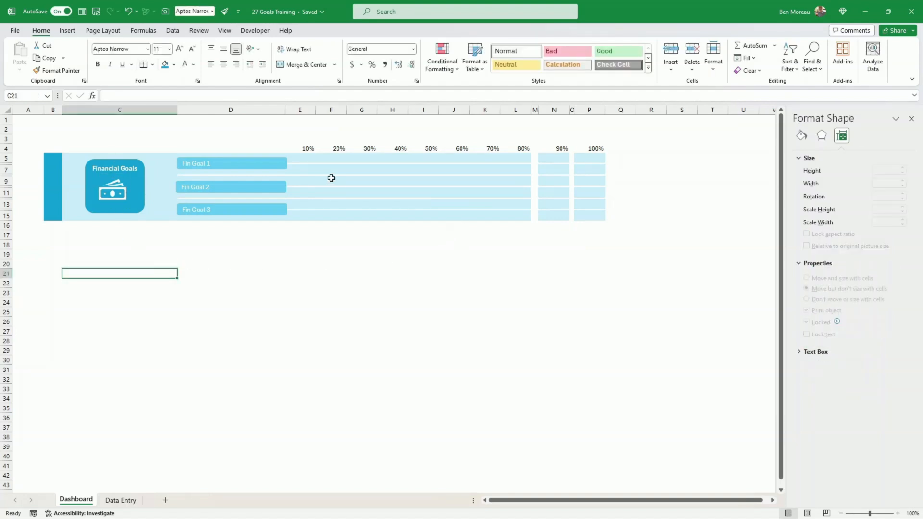
left_click(328, 165)
Narrow the spacer columns M and O on either side of the 90% column to a width of 0.5
left_click_drag(538, 110, 572, 112)
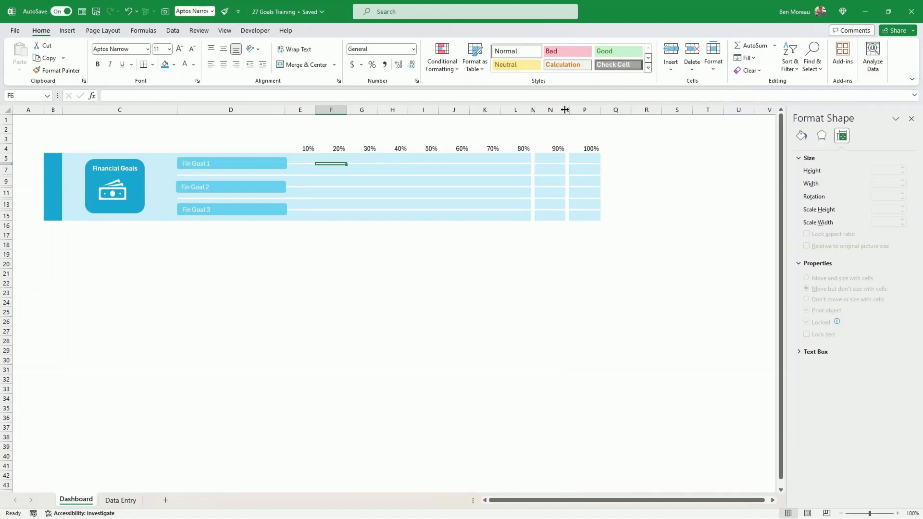
left_click(568, 158)
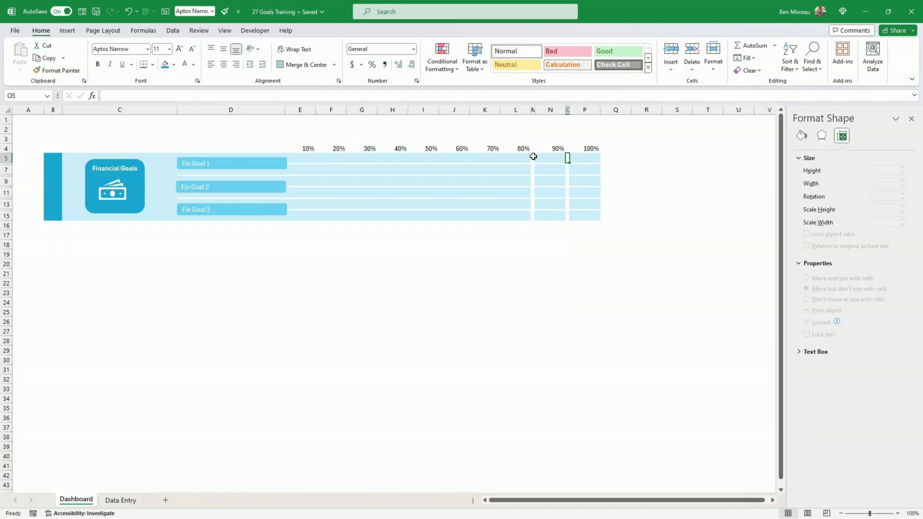
left_click(533, 157, "ctrl")
left_click(714, 57)
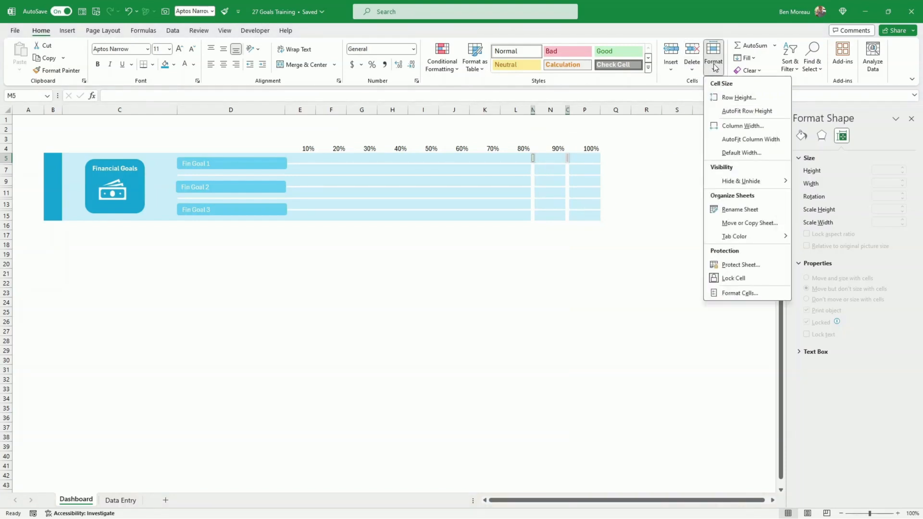
left_click(743, 126)
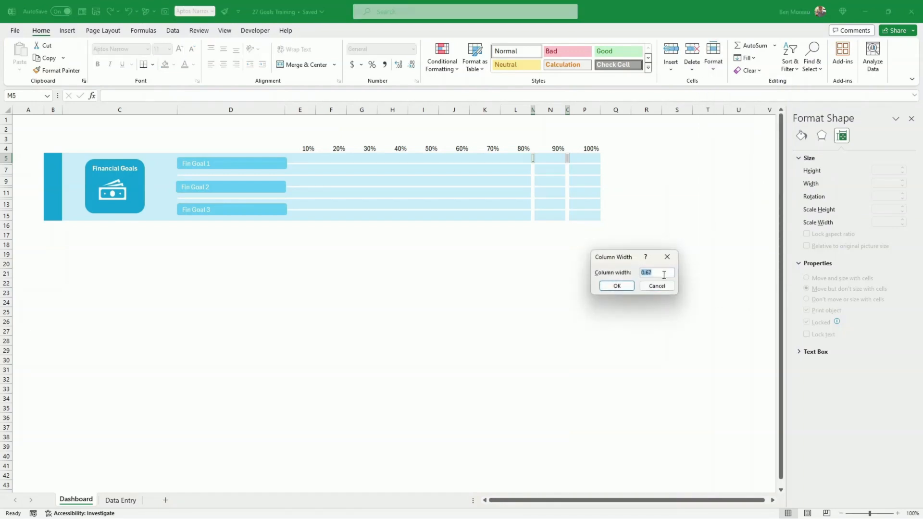
type("0")
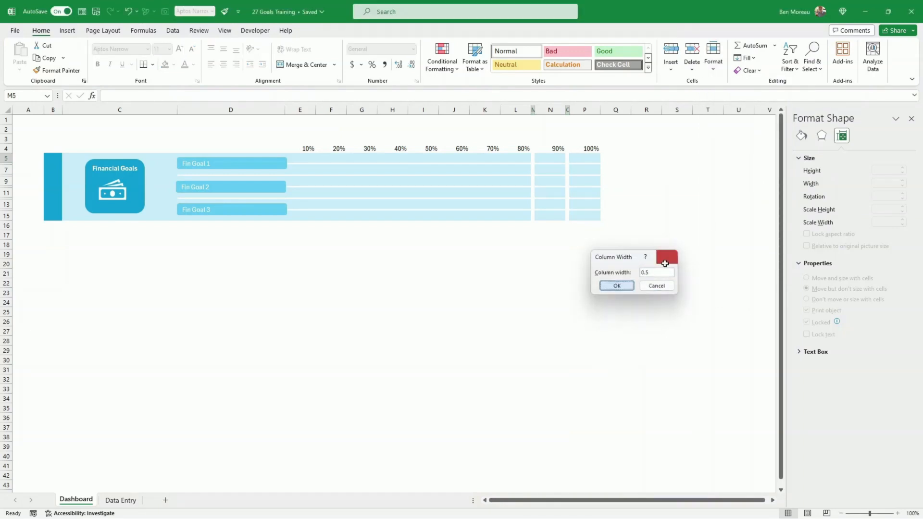
key("Return")
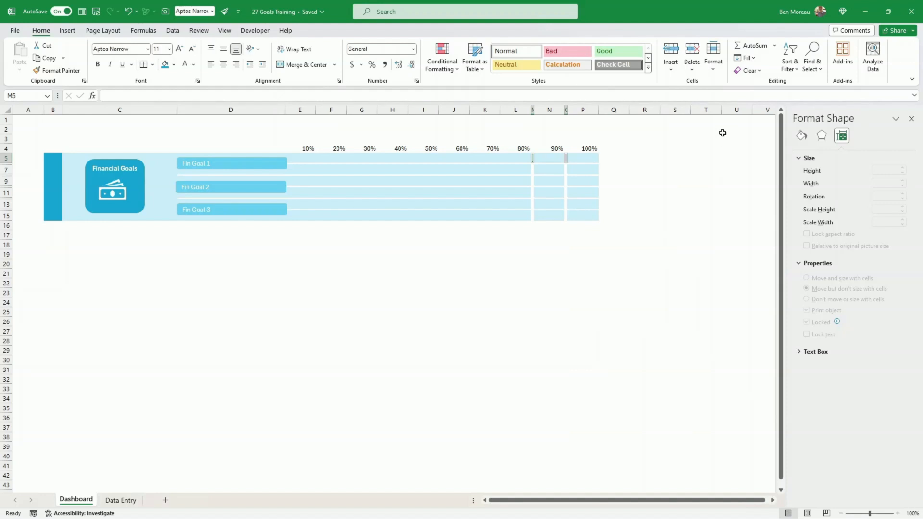
Reduce the width of the spacer columns M and O to 0.25
left_click(714, 66)
left_click(736, 127)
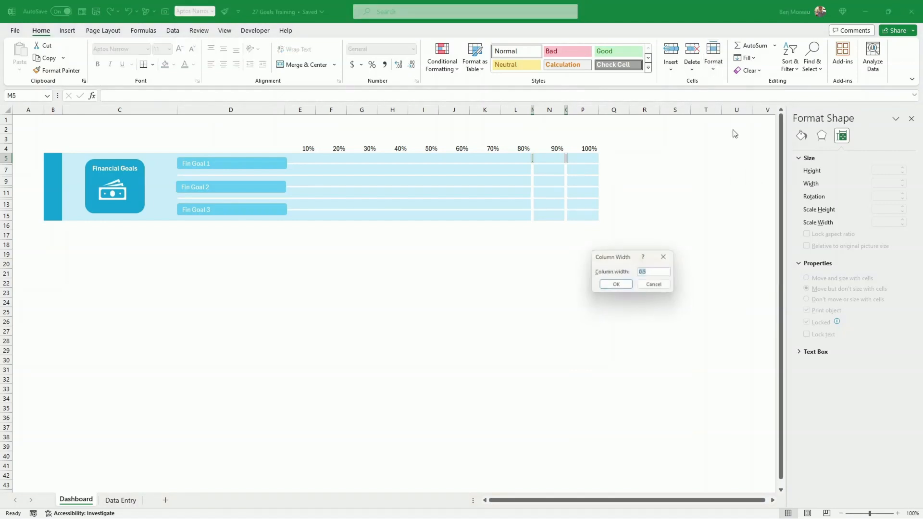
type("0.25")
key("Return")
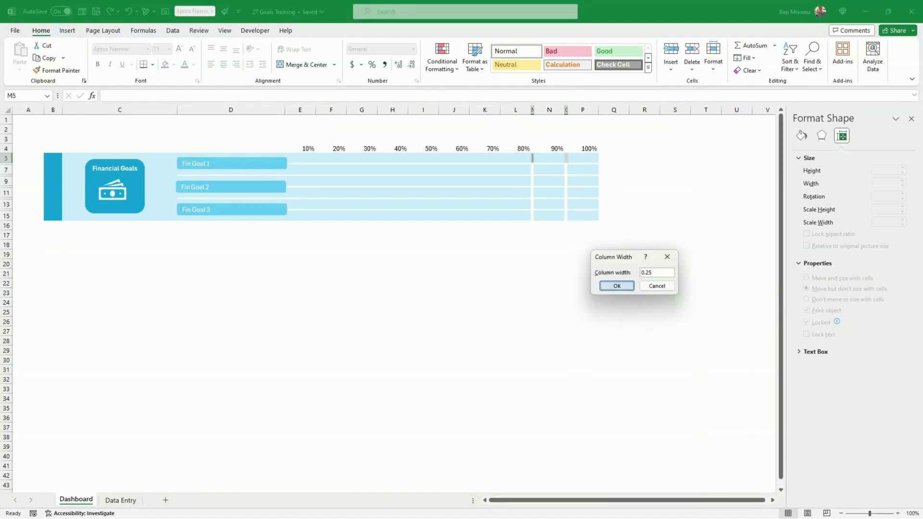
left_click(652, 273)
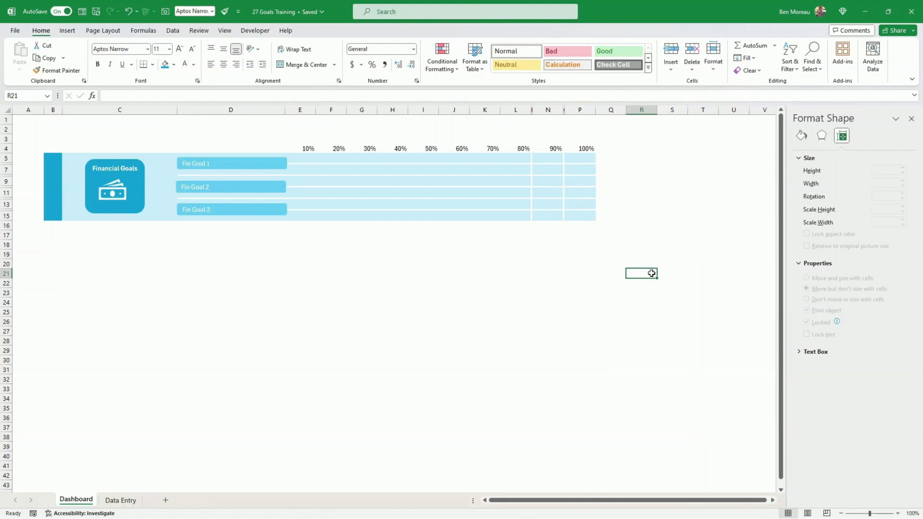
left_click(612, 311)
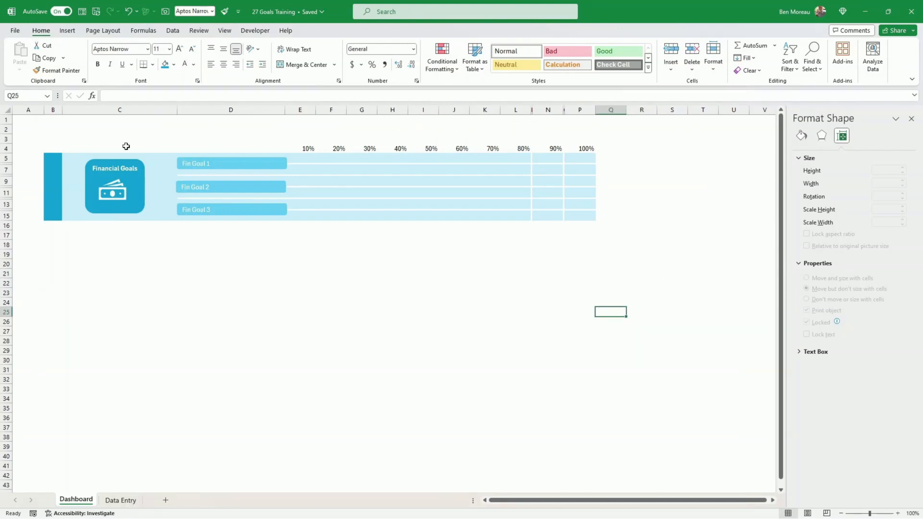
Insert a blank row at row 5, between the percentage headers and the light blue bands
left_click(7, 158)
right_click(7, 158)
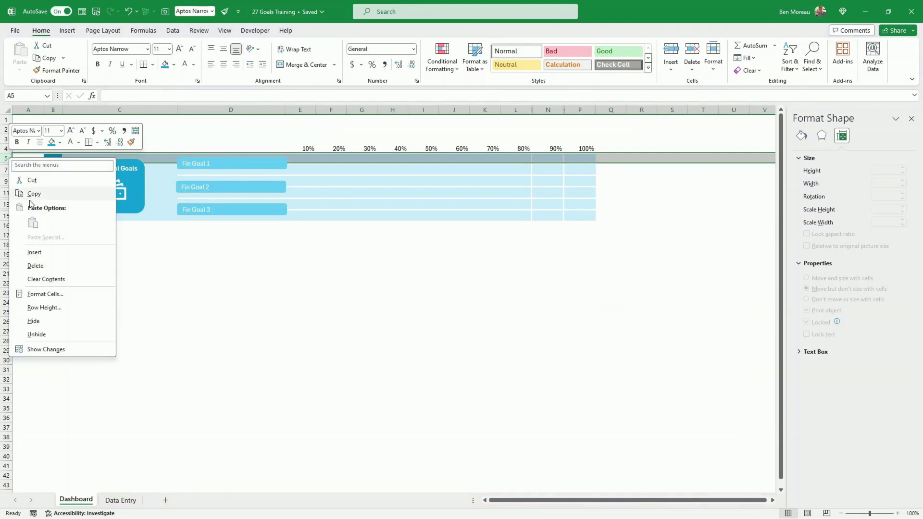
left_click(34, 252)
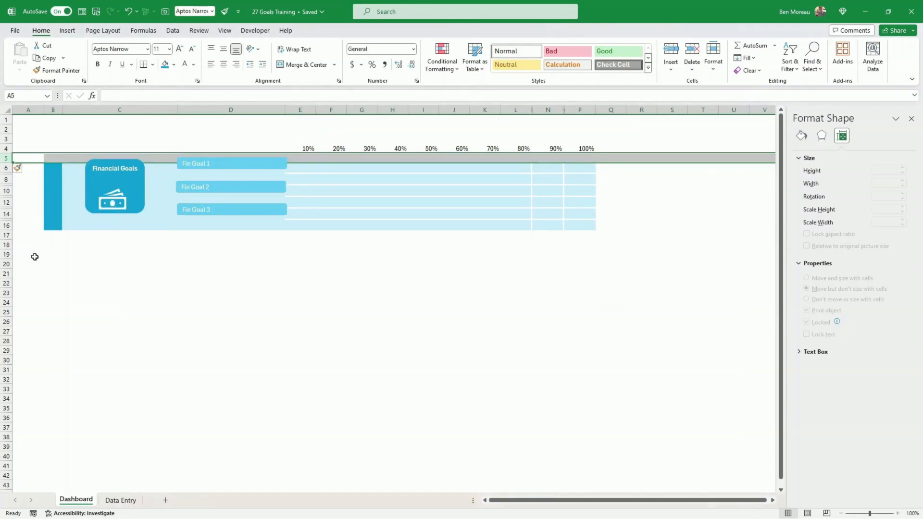
left_click(267, 130)
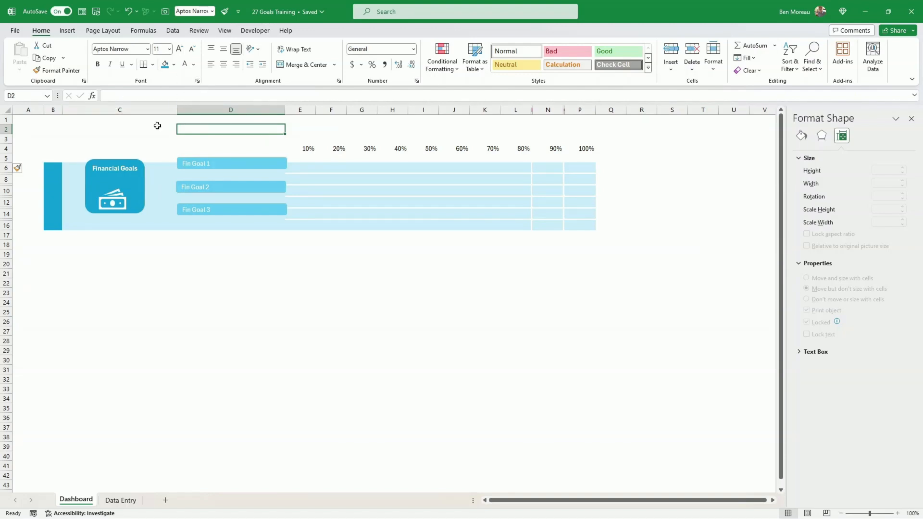
Shift all shapes and the icon down to line up with the blue bands, and shrink row 5 to about half its height
left_click(197, 168)
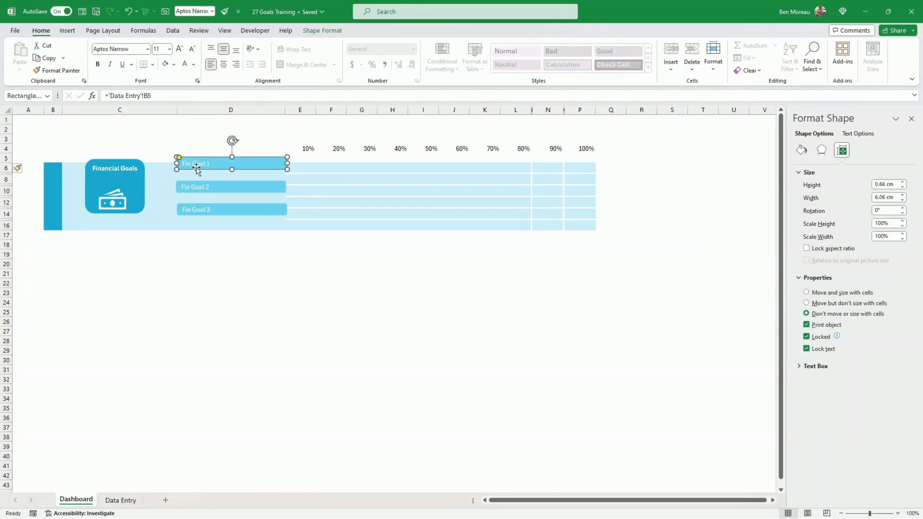
key("ctrl+a")
left_click_drag(244, 214, 244, 223)
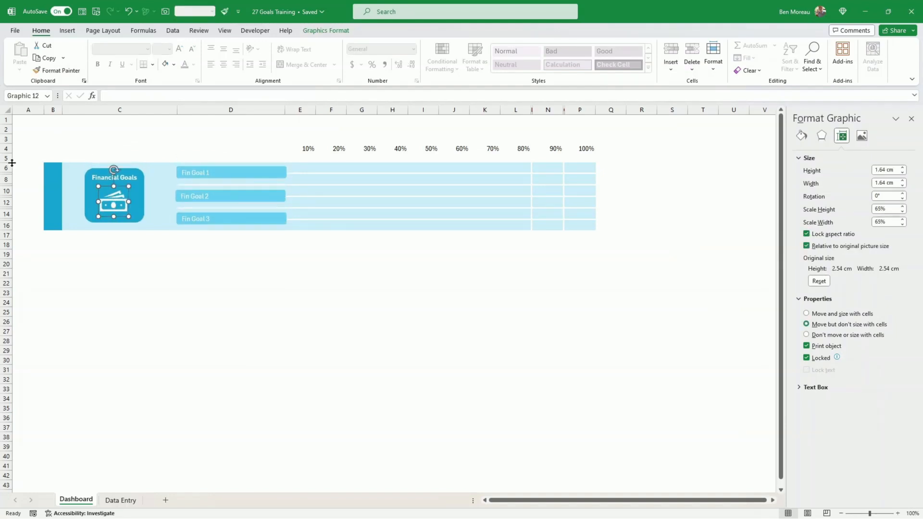
left_click_drag(12, 163, 12, 158)
left_click(453, 267)
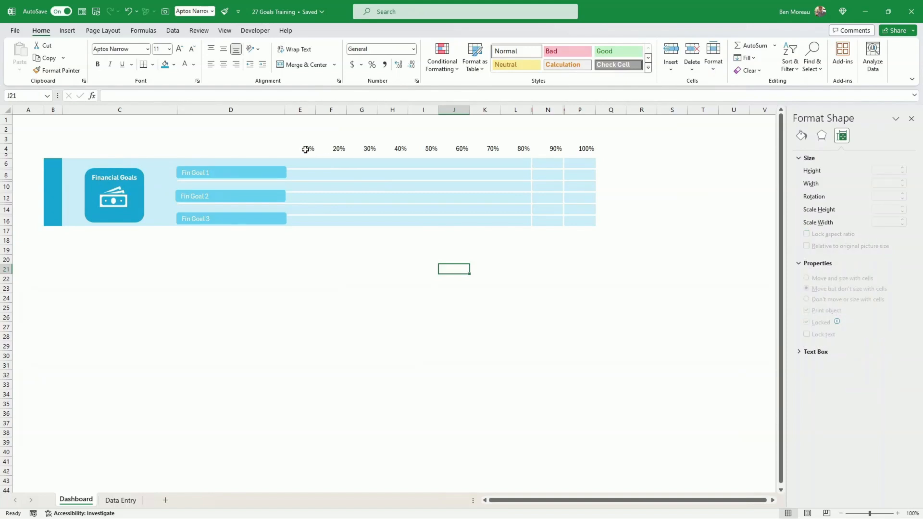
Apply all borders to the 10% to 80% header cells and centre their text horizontally
left_click_drag(305, 148, 512, 149)
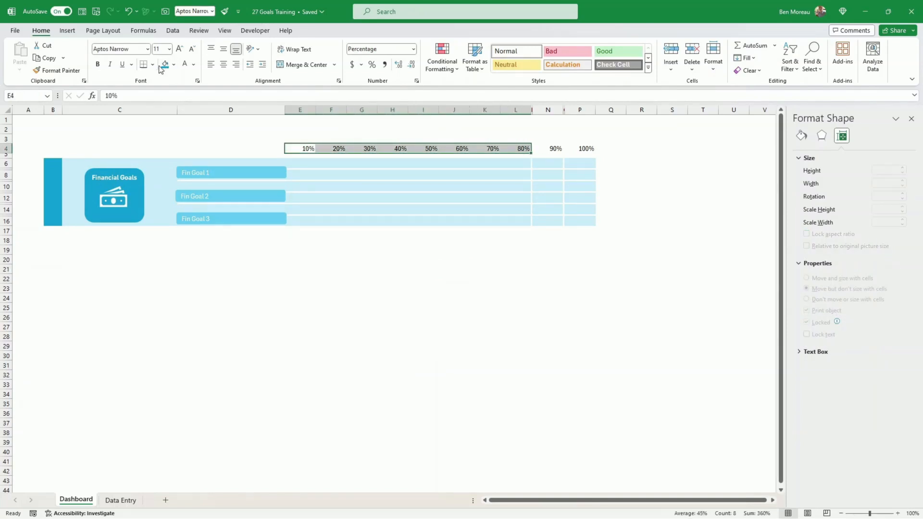
left_click(156, 65)
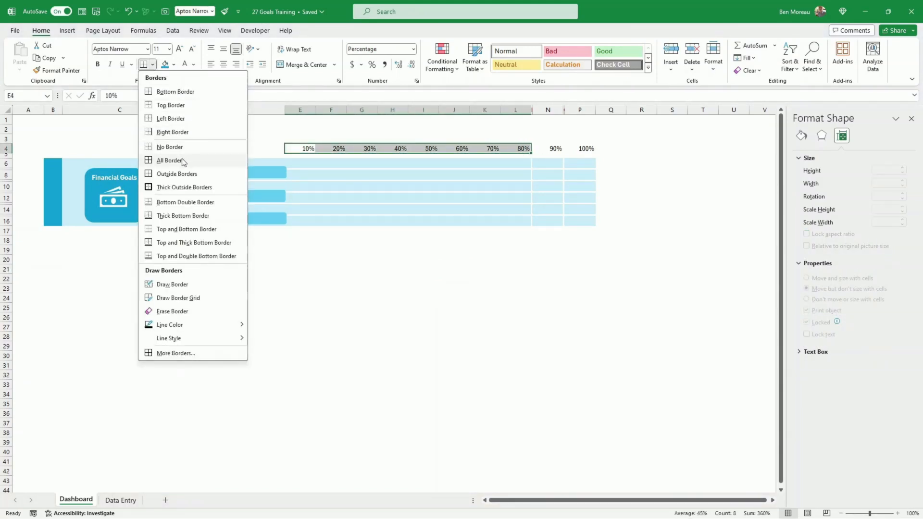
left_click(197, 160)
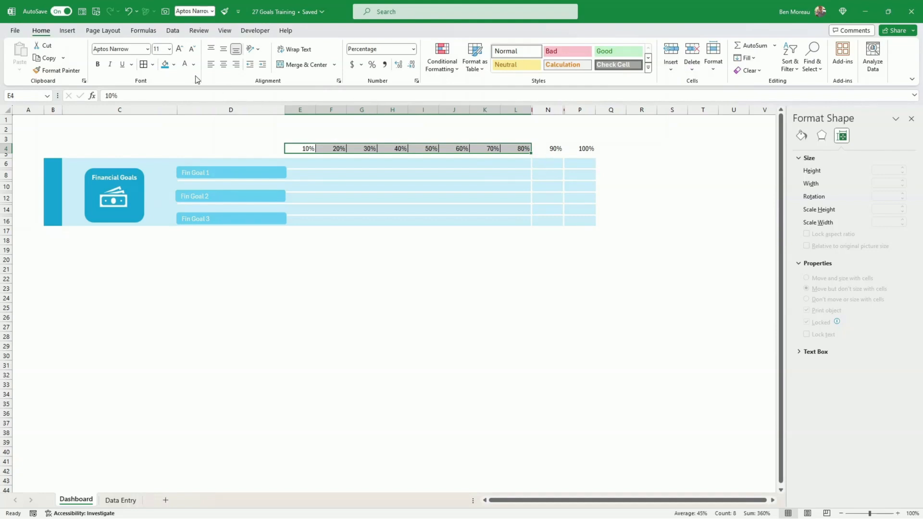
left_click(221, 64)
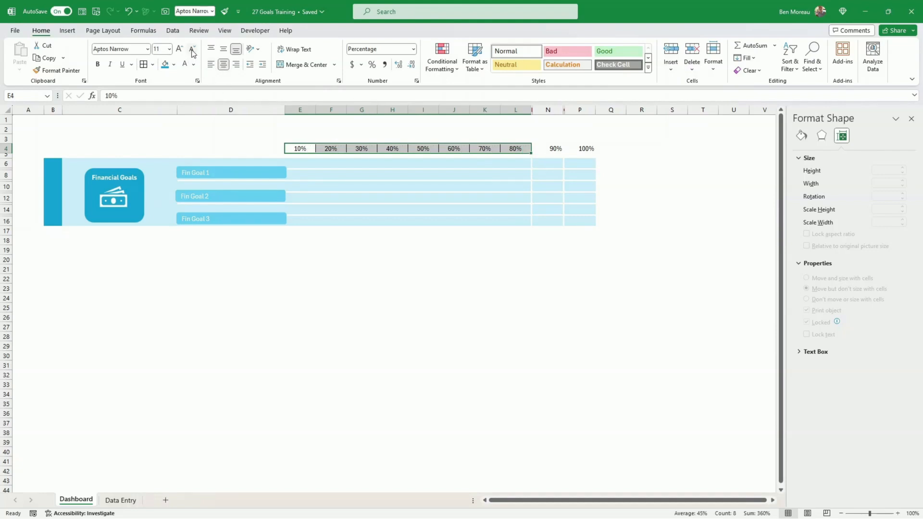
Apply outside borders to the 90% and 100% header cells, each together with its adjoining narrow spacer cell
left_click(553, 148)
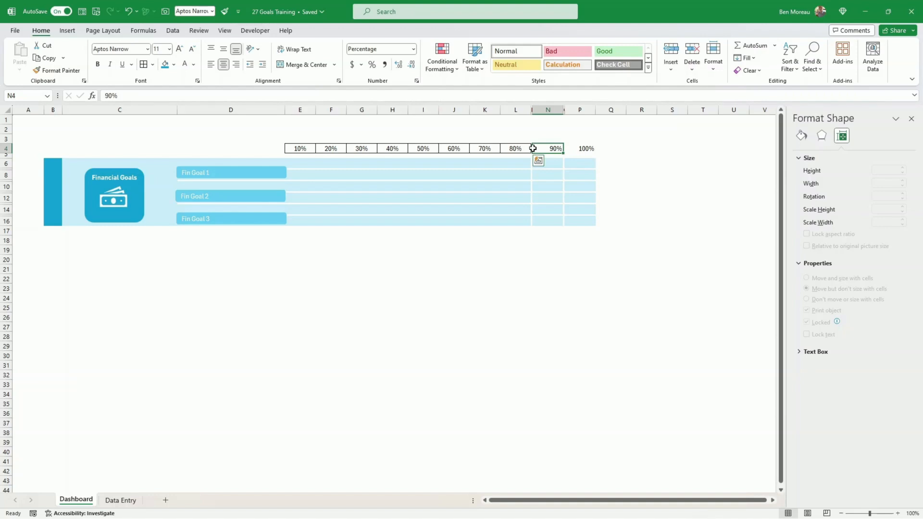
left_click_drag(533, 148, 532, 149)
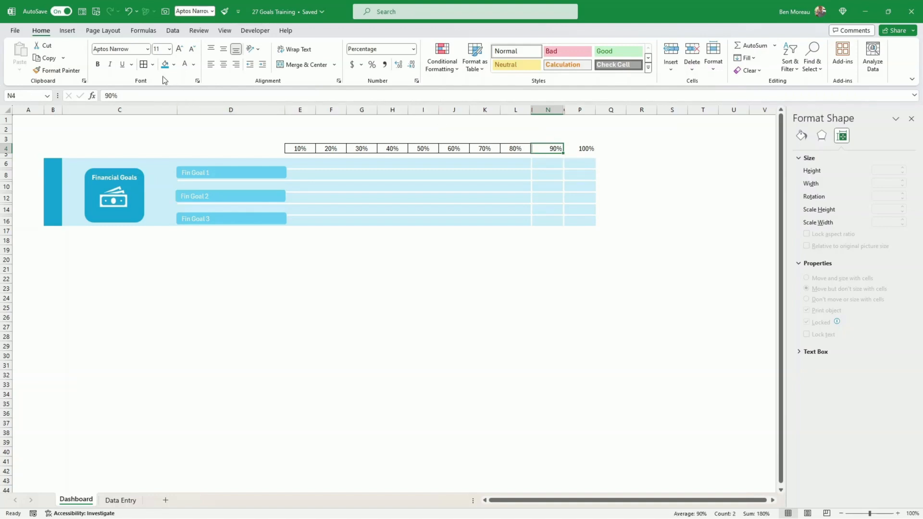
left_click(154, 65)
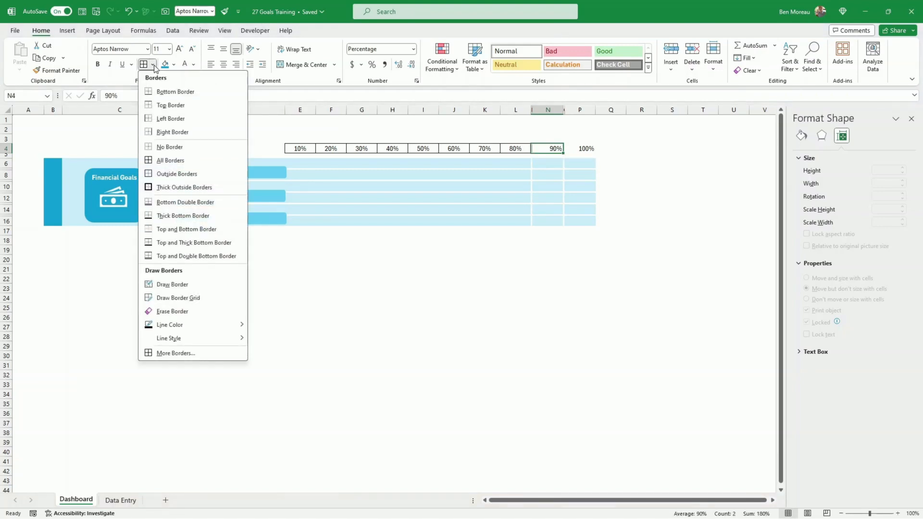
left_click(173, 174)
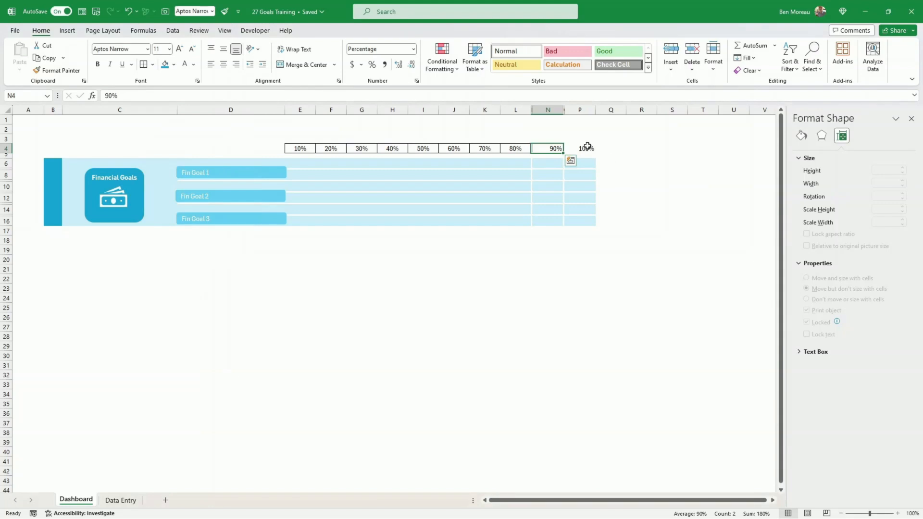
left_click_drag(587, 148, 565, 149)
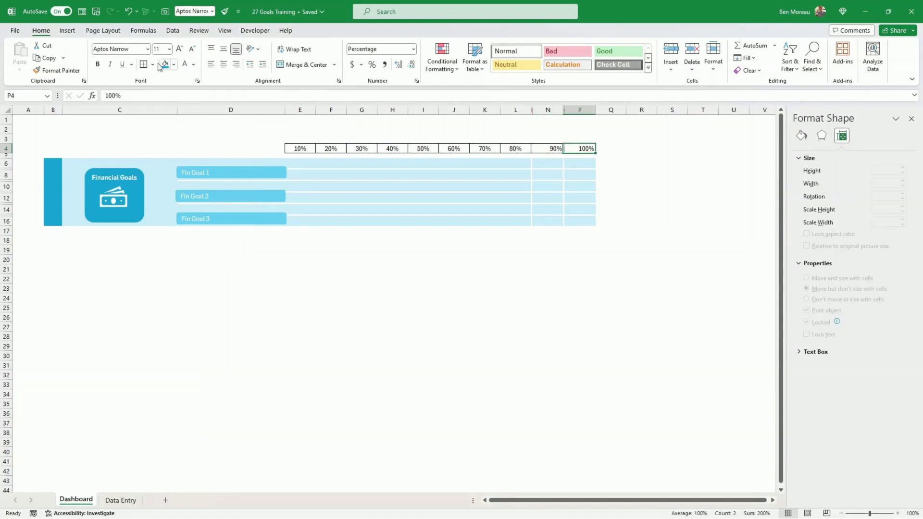
left_click(144, 65)
Decrease the font size of the whole 10% to 100% header row to 10
left_click_drag(580, 148, 296, 148)
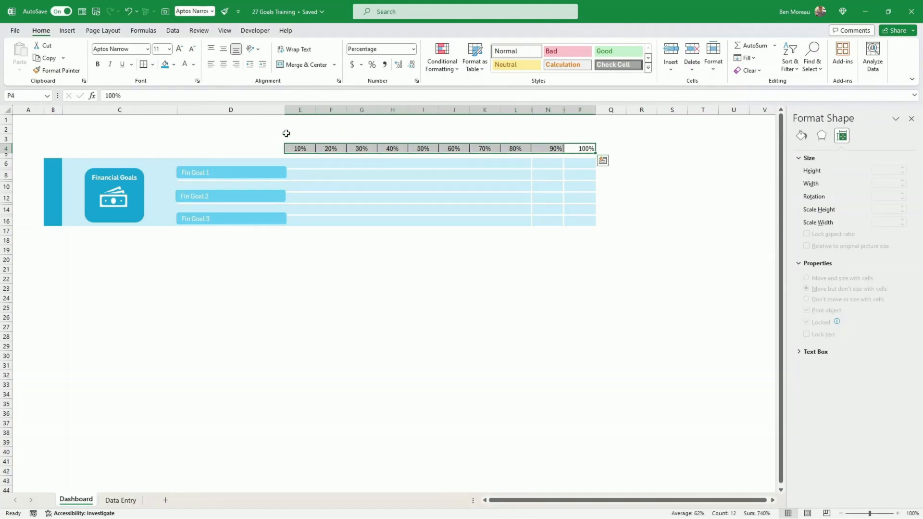
left_click(191, 49)
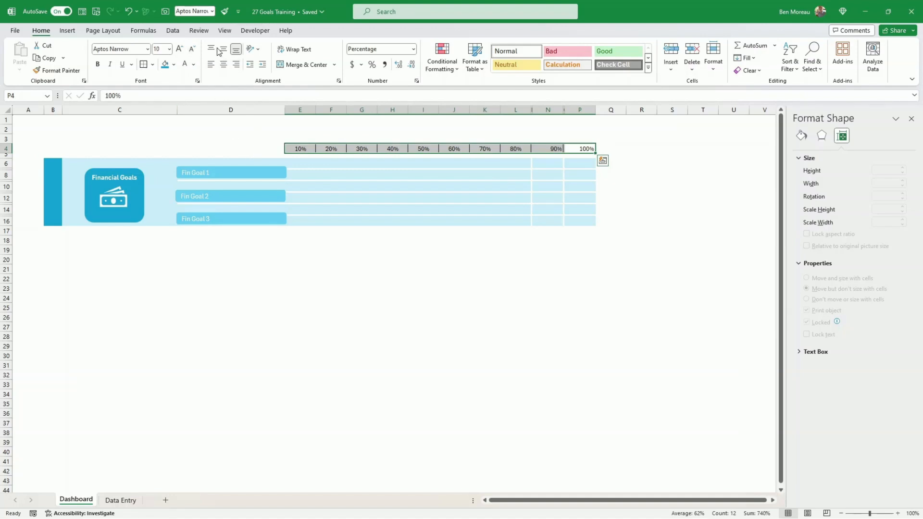
left_click(311, 287)
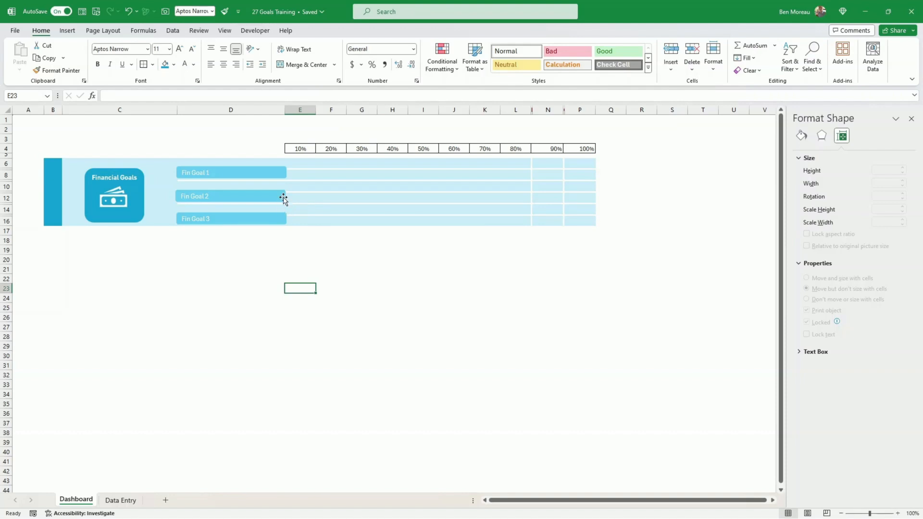
Move the Fin Goal 1, Fin Goal 2 and Fin Goal 3 label shapes up slightly together to align with their bands
left_click(274, 173)
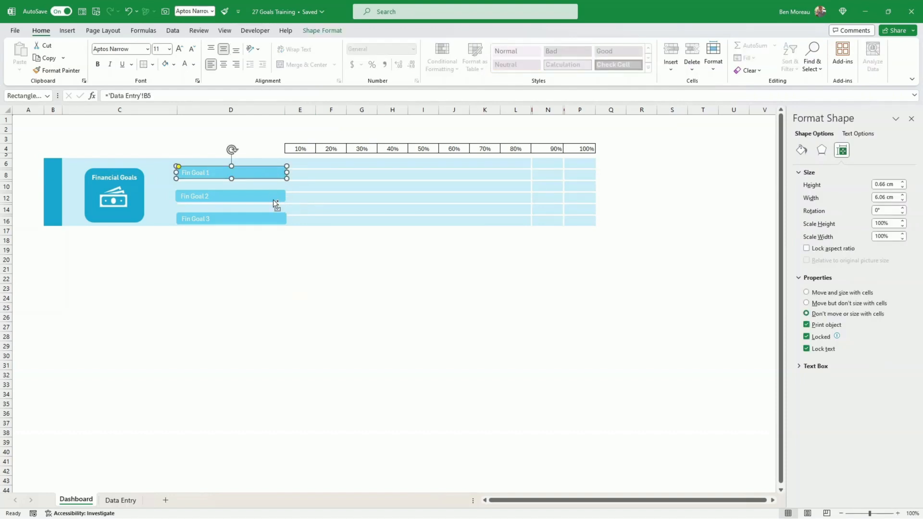
left_click(273, 200, "ctrl")
left_click(273, 217, "ctrl")
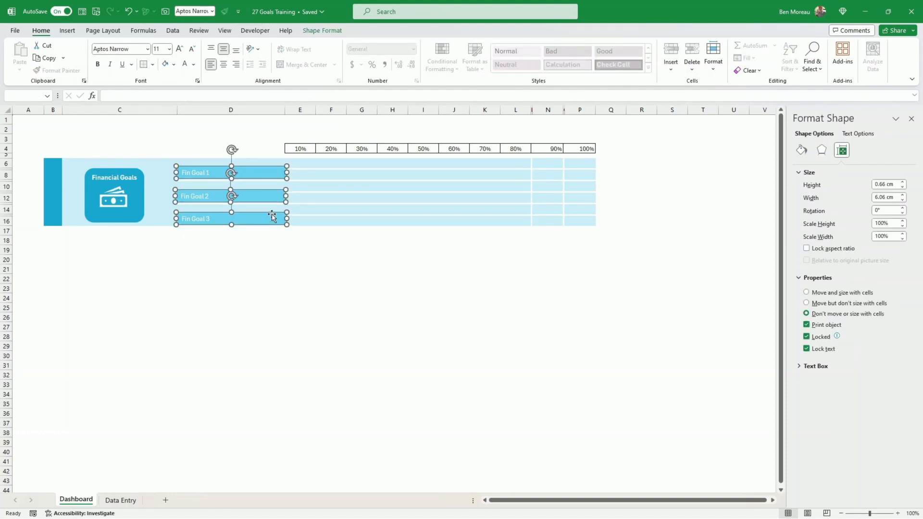
left_click_drag(272, 214, 272, 212)
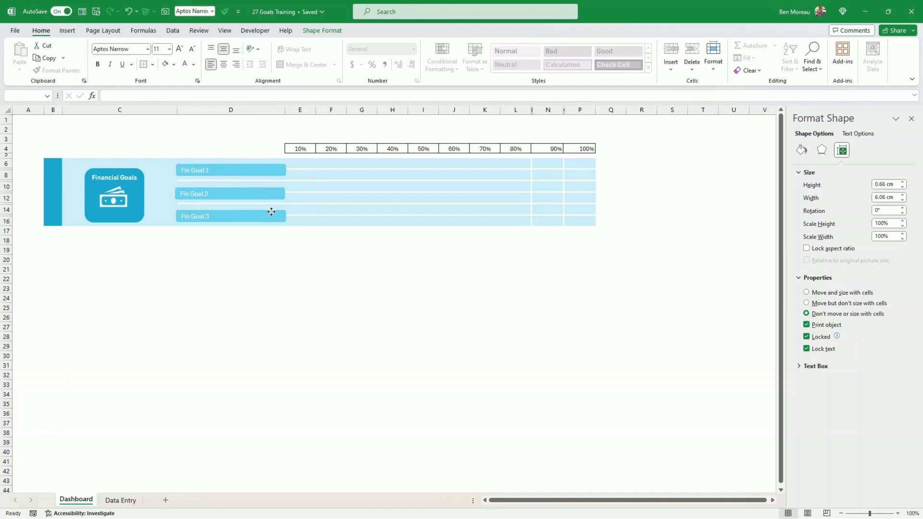
left_click(268, 241)
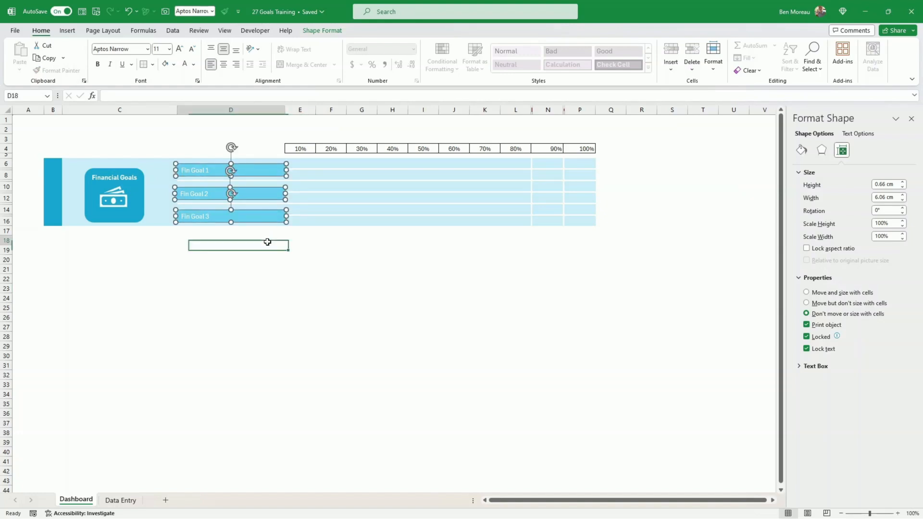
Move the Fin Goal 2 label shape up slightly to align it with its band
left_click(276, 202)
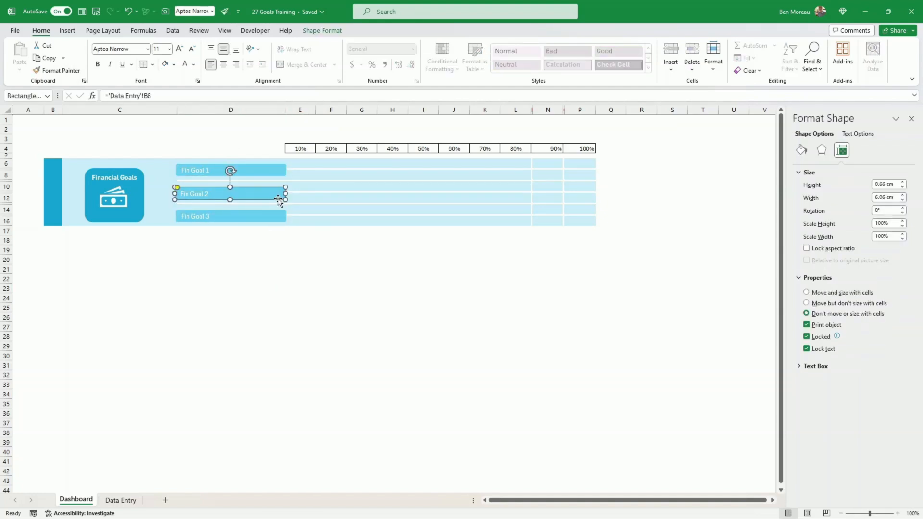
left_click_drag(277, 202, 279, 201)
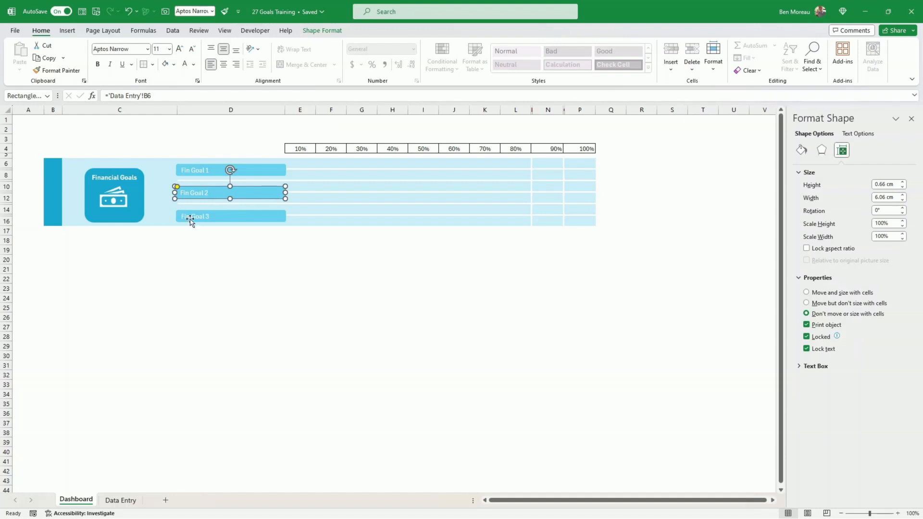
left_click(203, 258)
Group the money icon with the Financial Goals rounded shape and move the group up slightly
left_click(115, 201)
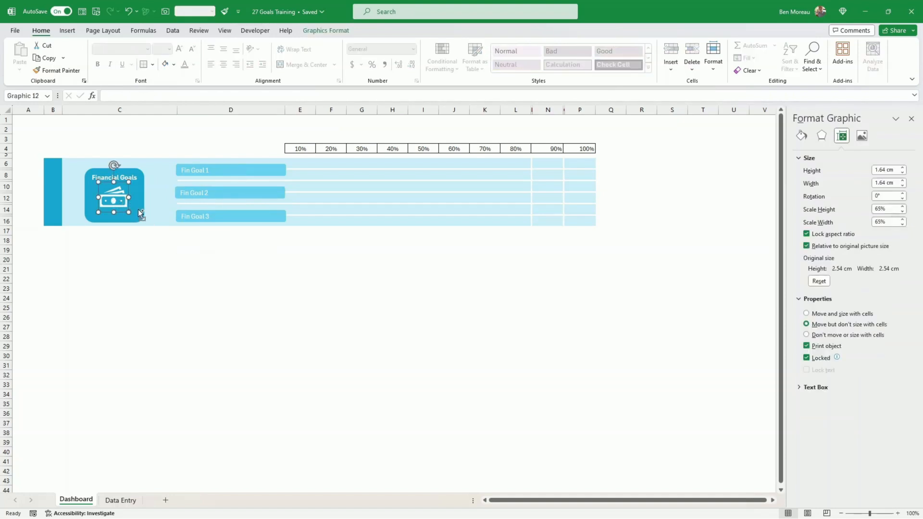
left_click(141, 212, "ctrl")
right_click(142, 212)
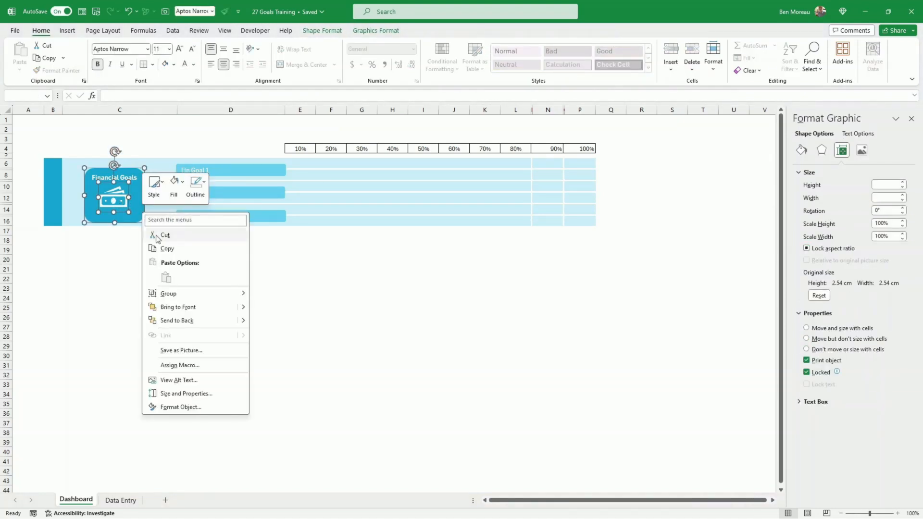
mouse_move(175, 294)
left_click(274, 301)
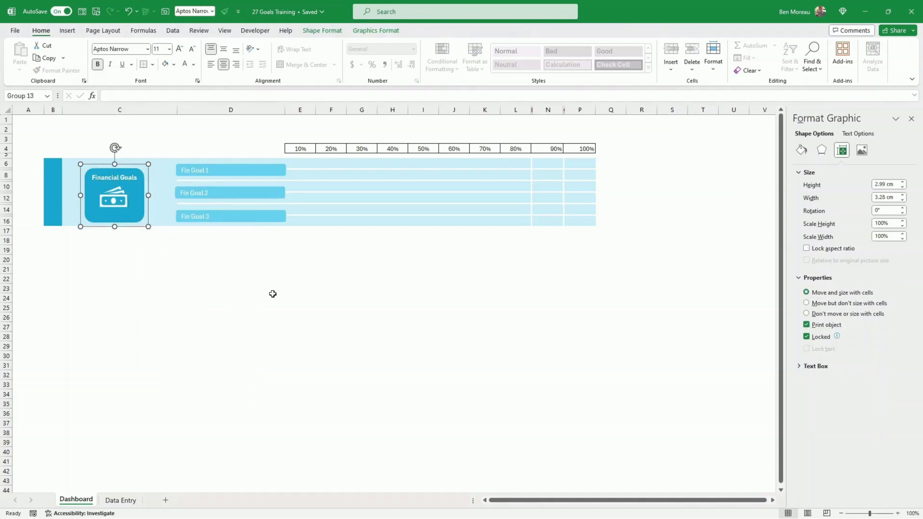
left_click_drag(146, 215, 147, 214)
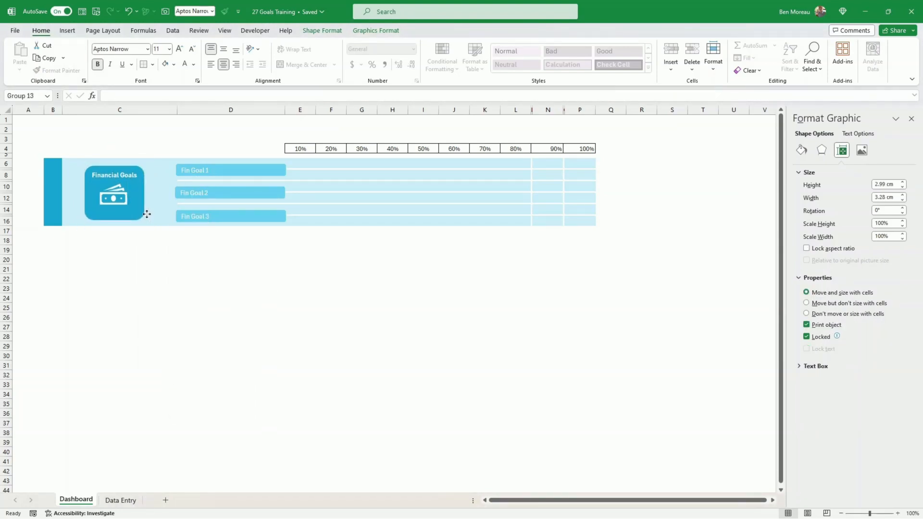
left_click(281, 290)
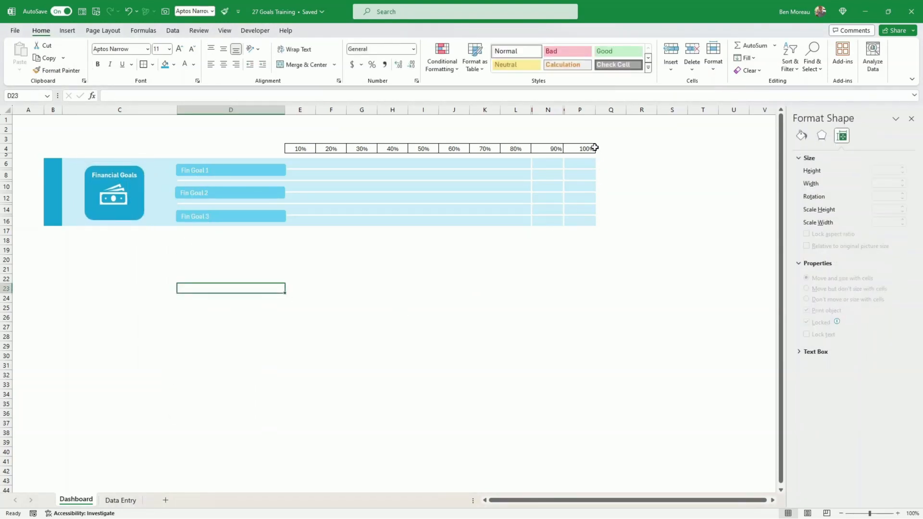
Centre the 90% and 100% header cells' text horizontally
left_click(591, 148)
left_click_drag(591, 147, 553, 147)
key("ctrl+v")
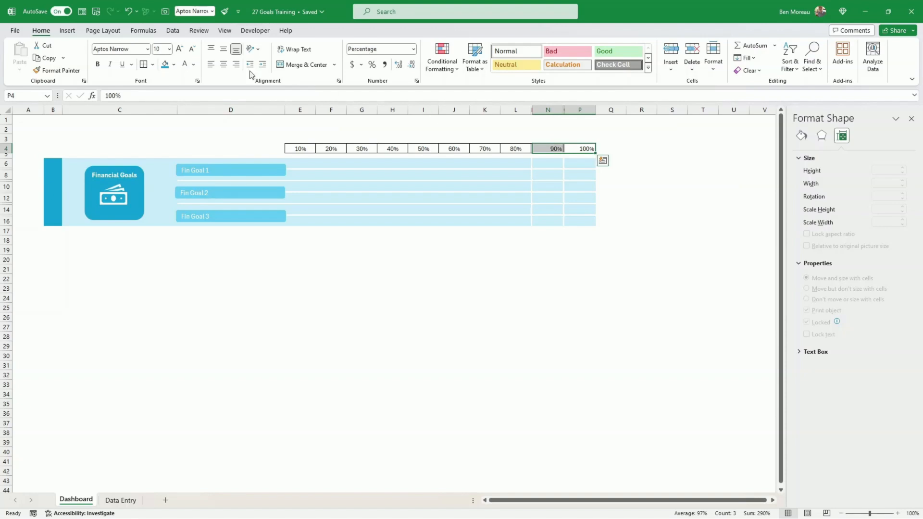
left_click(223, 64)
left_click(580, 335)
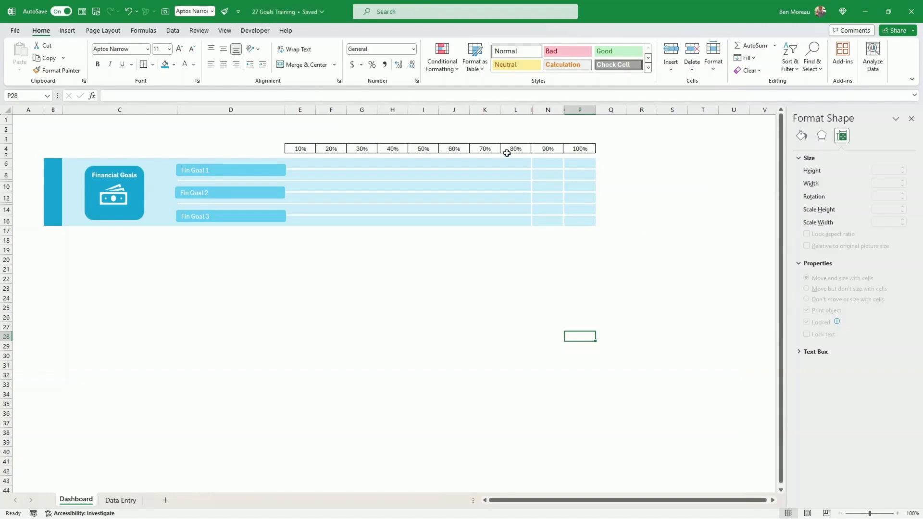
left_click(297, 169)
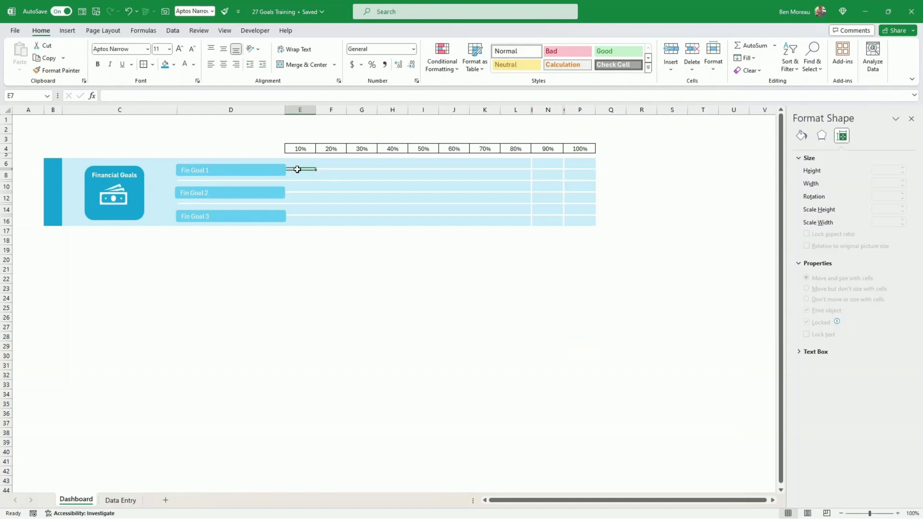
left_click_drag(297, 169, 478, 173)
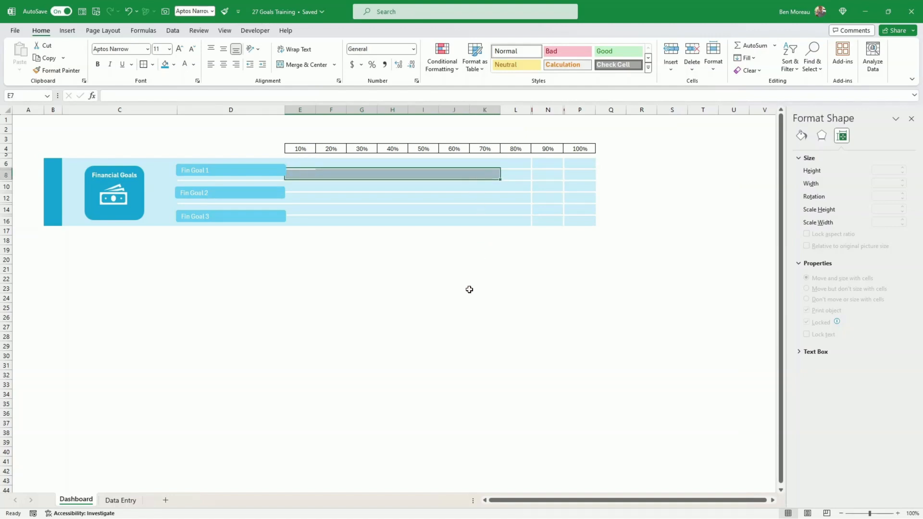
left_click(457, 317)
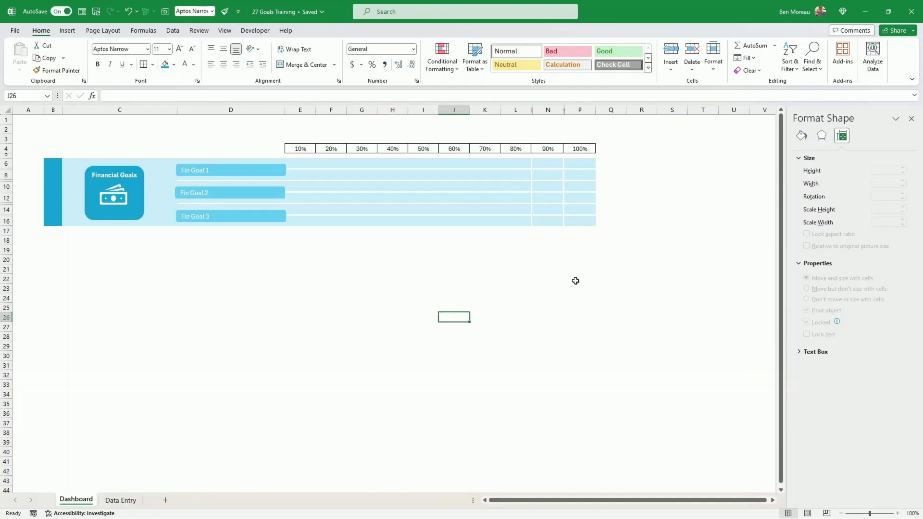
Start a new formula-based conditional formatting rule for cell E7, the thin row beside the Fin Goal 1 label
left_click(300, 167)
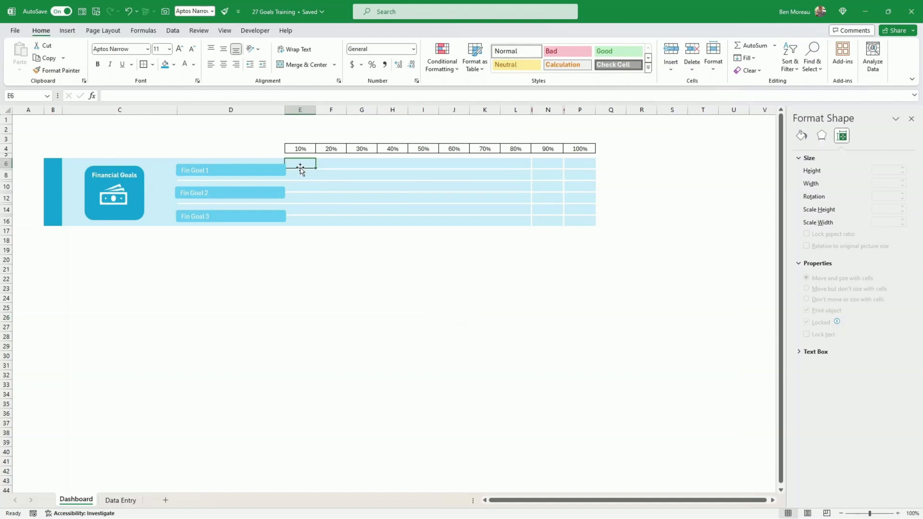
left_click(301, 170)
left_click(447, 67)
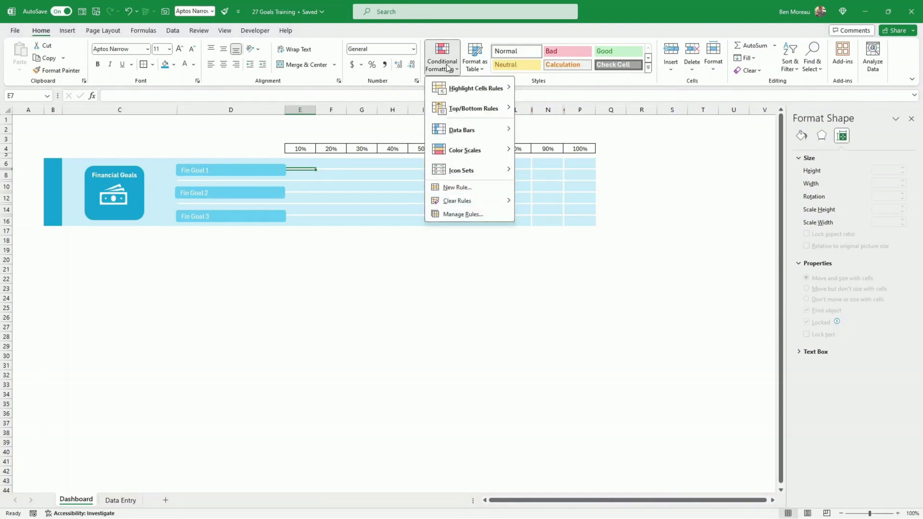
left_click(488, 216)
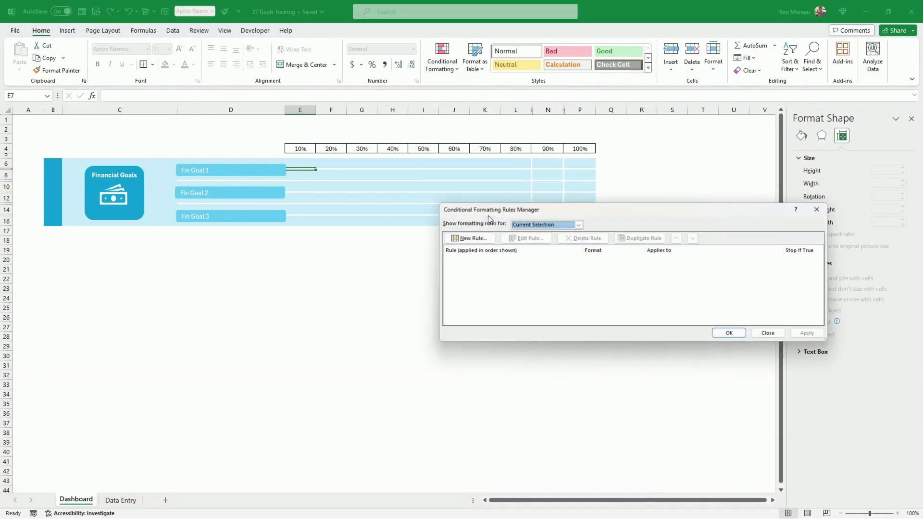
left_click(472, 238)
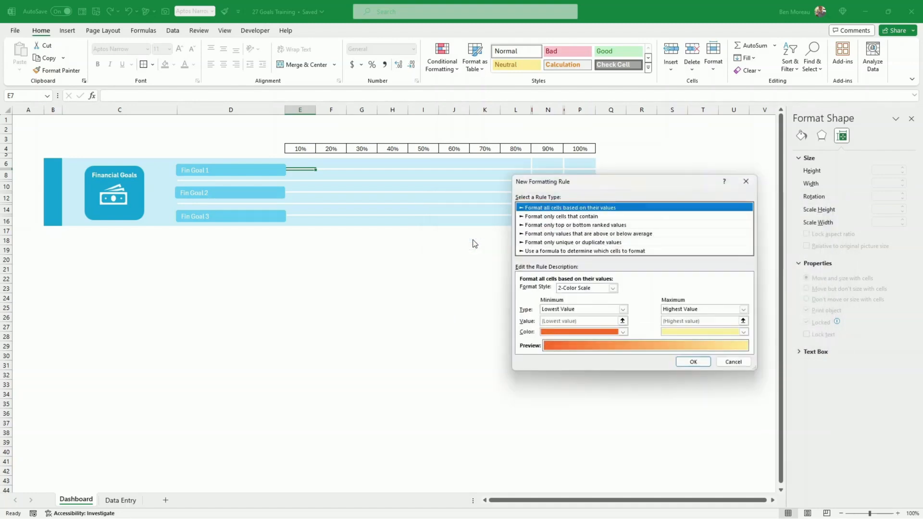
left_click(557, 251)
left_click(527, 291)
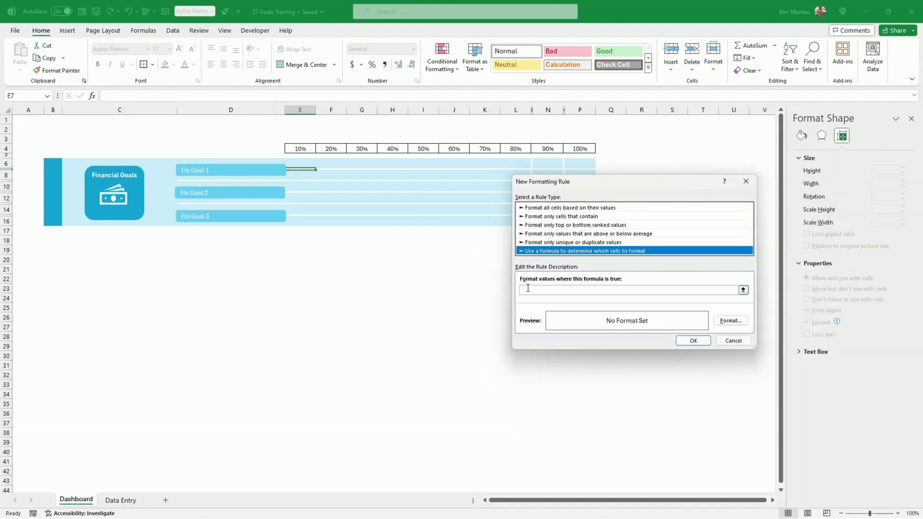
left_click(528, 289)
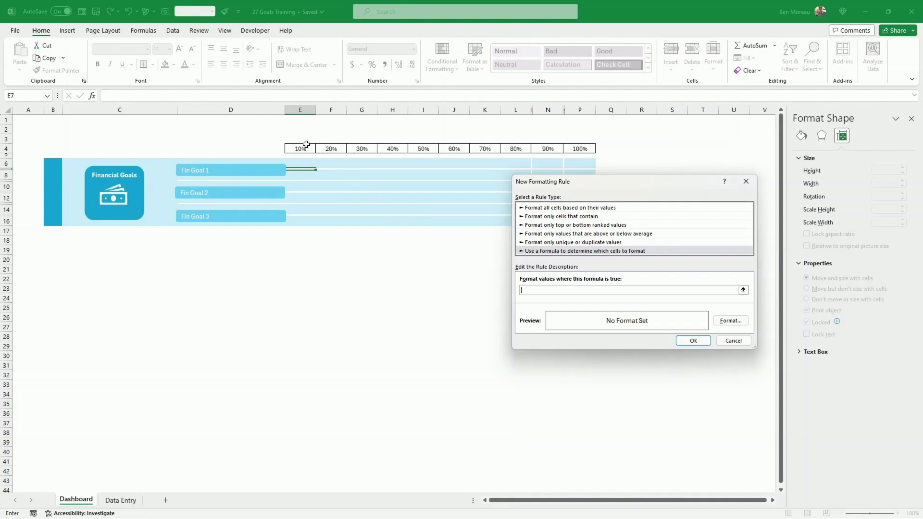
Enter the rule formula =Goal11>=Dashboard!E$4, with only the header row locked in the reference
left_click(120, 500)
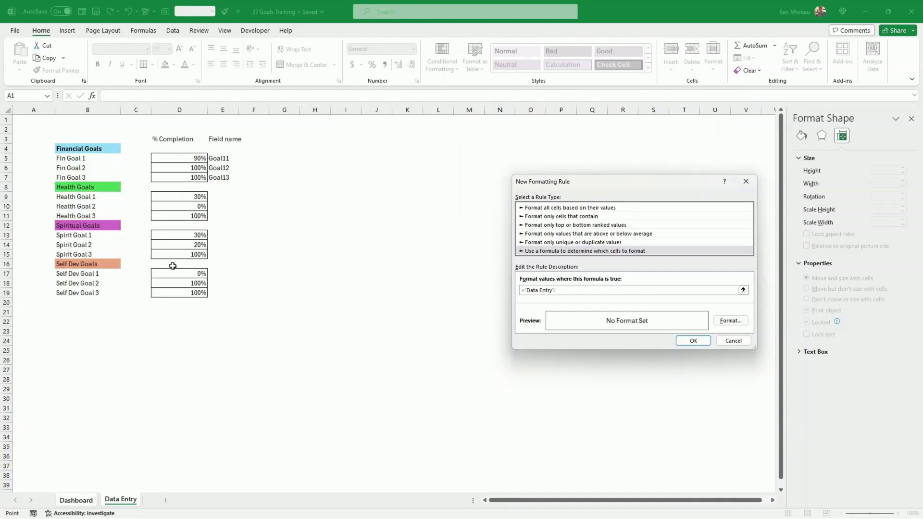
left_click(87, 500)
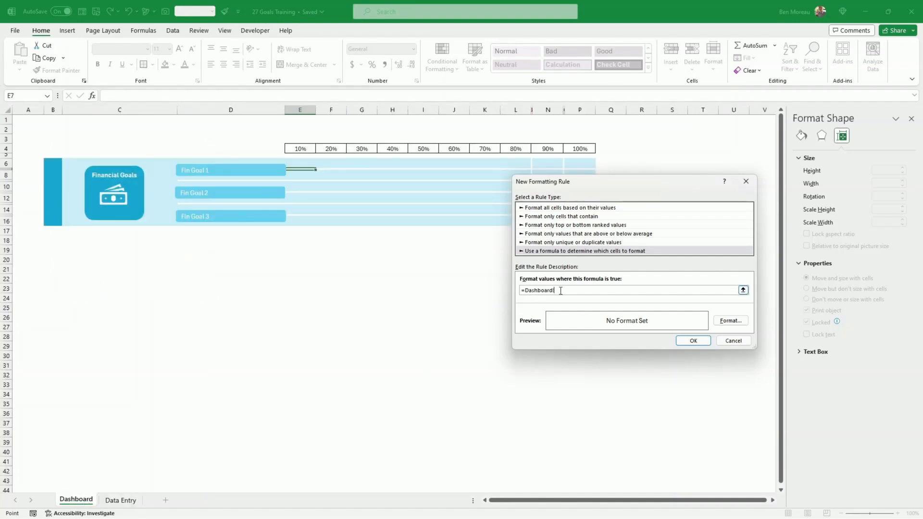
left_click_drag(561, 291, 527, 287)
type("(")
left_click(298, 148)
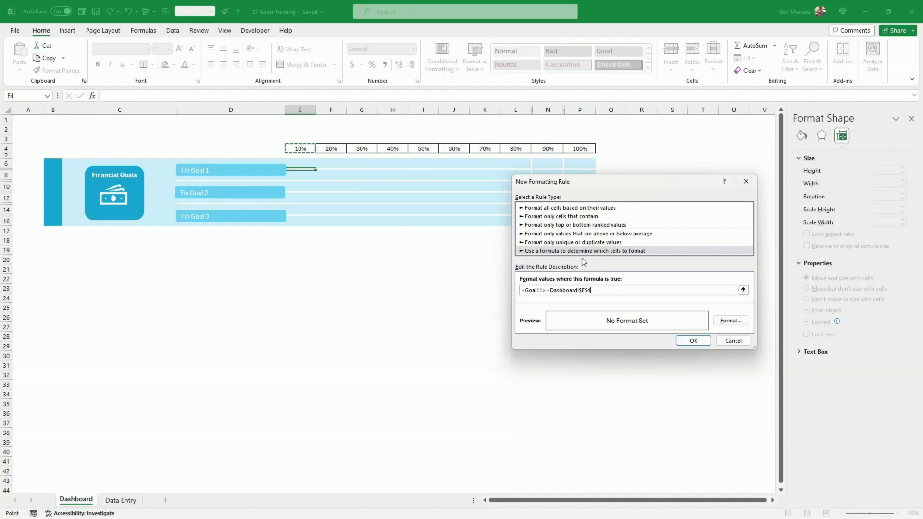
left_click(581, 291)
Give the rule a medium light blue fill matching the goal labels and save the rule
left_click(731, 320)
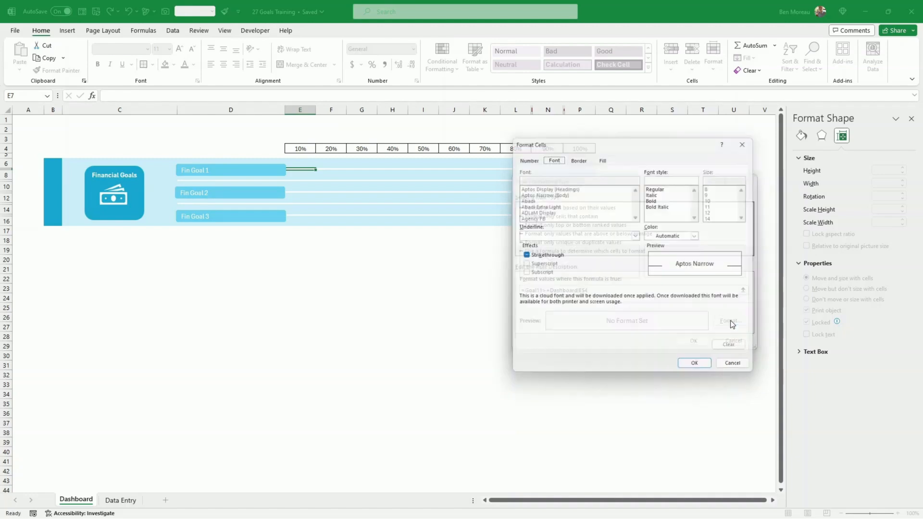
left_click(604, 156)
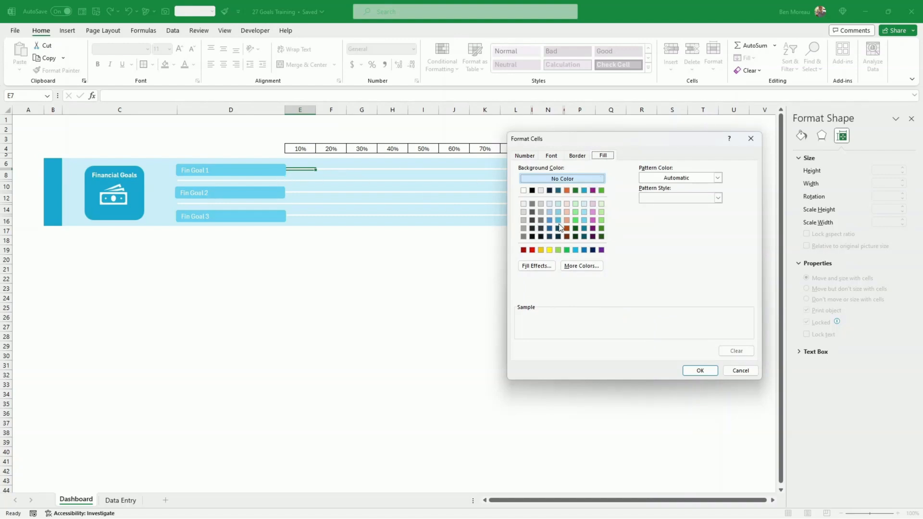
left_click(584, 221)
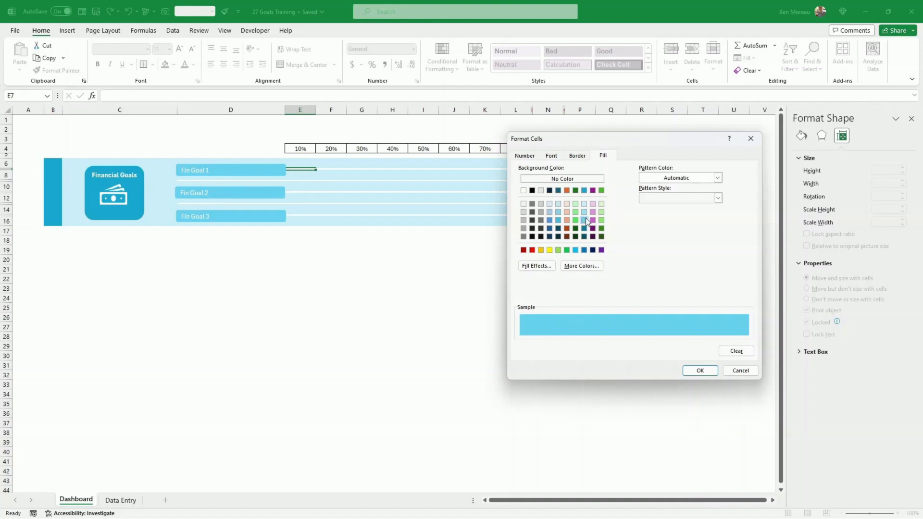
left_click(700, 371)
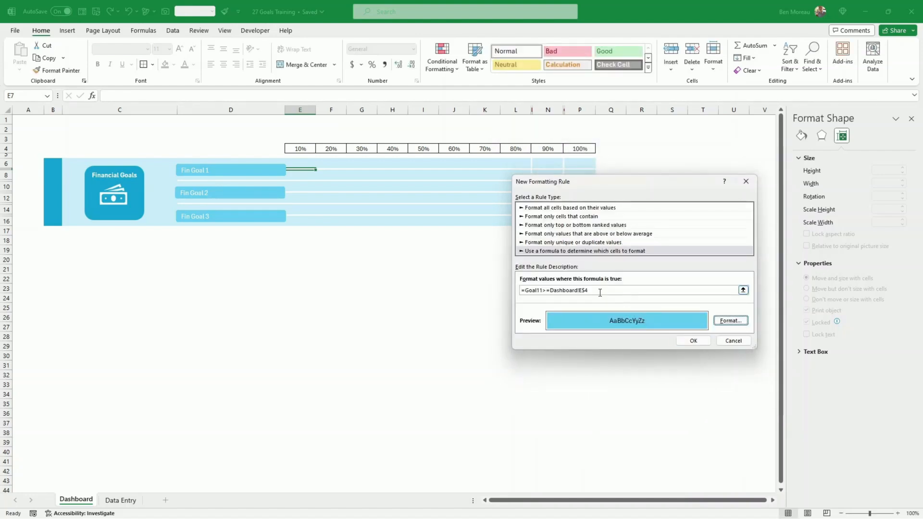
left_click(691, 342)
Extend the rule's range to =$E$7:$P$7, apply it and close the rules manager
left_click(669, 262)
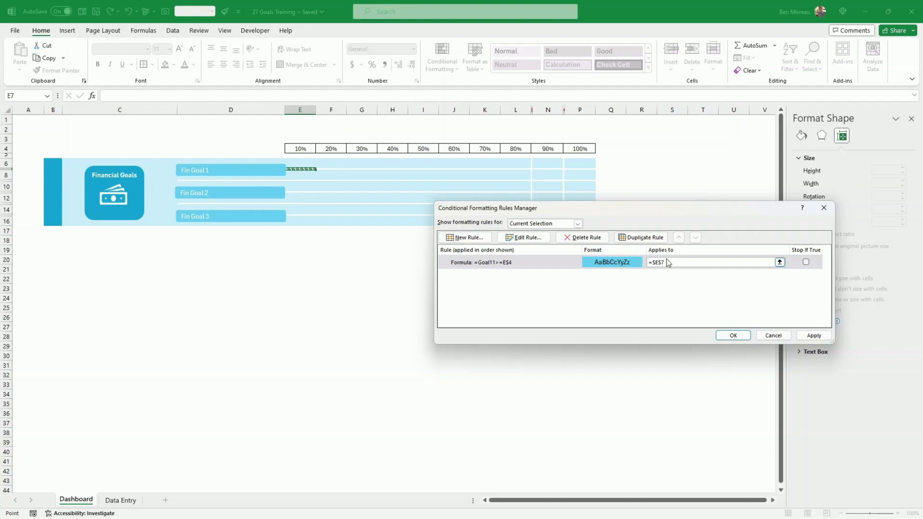
left_click(294, 169)
left_click_drag(295, 168, 594, 169)
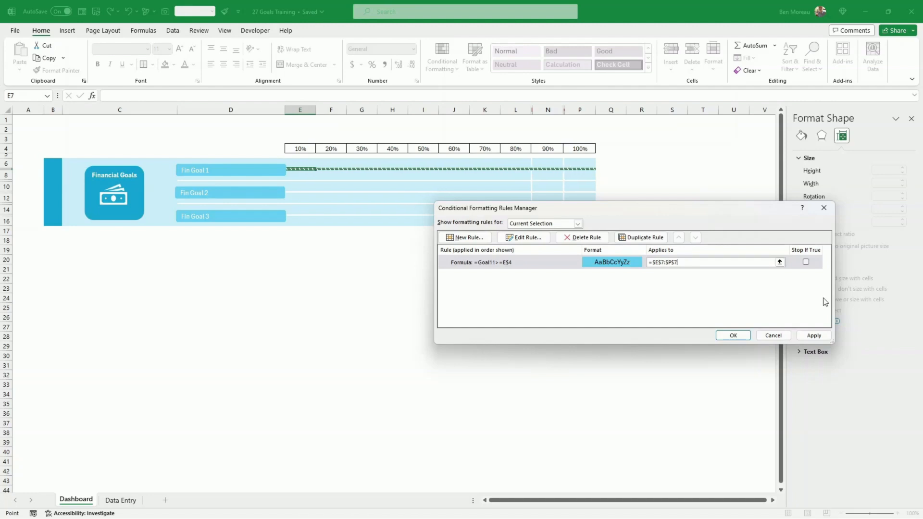
left_click(812, 335)
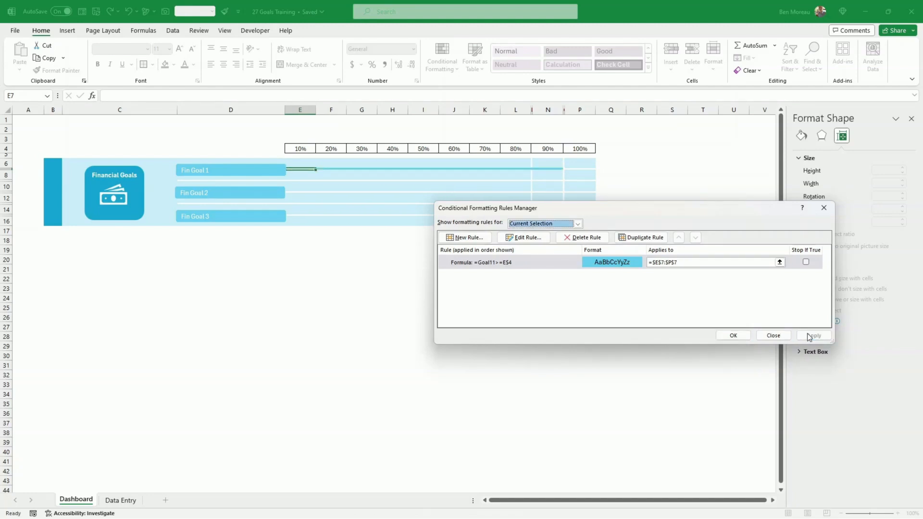
left_click(772, 335)
left_click(673, 337)
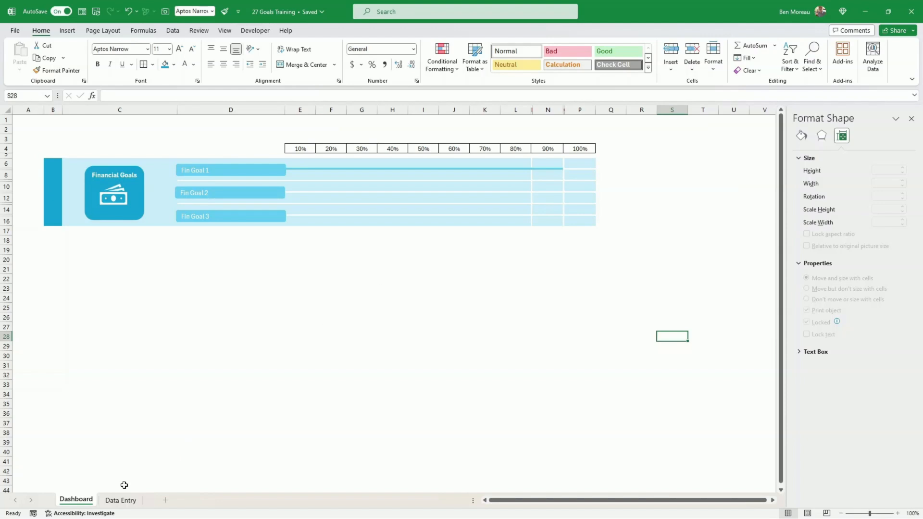
Set Fin Goal 1's completion to 20% on the Data Entry sheet and check its progress bar on the Dashboard
left_click(120, 500)
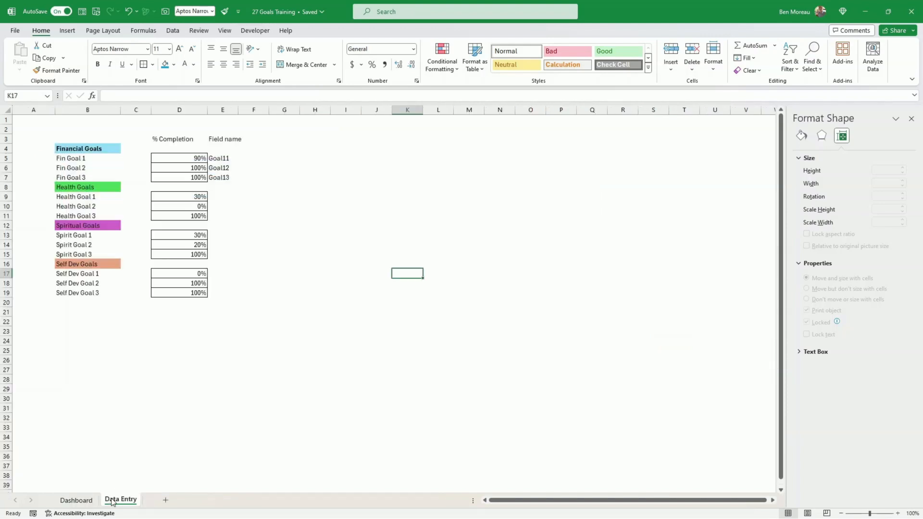
left_click(188, 162)
type("20")
key("Return")
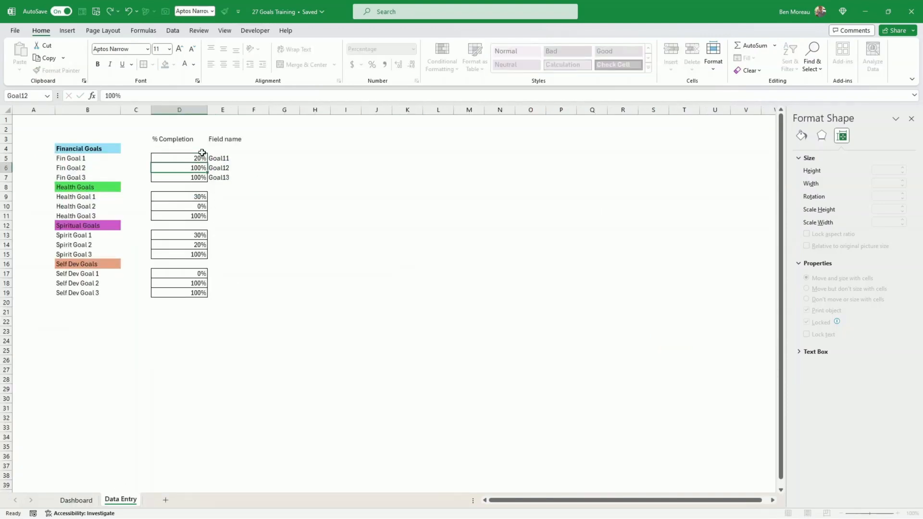
left_click(76, 501)
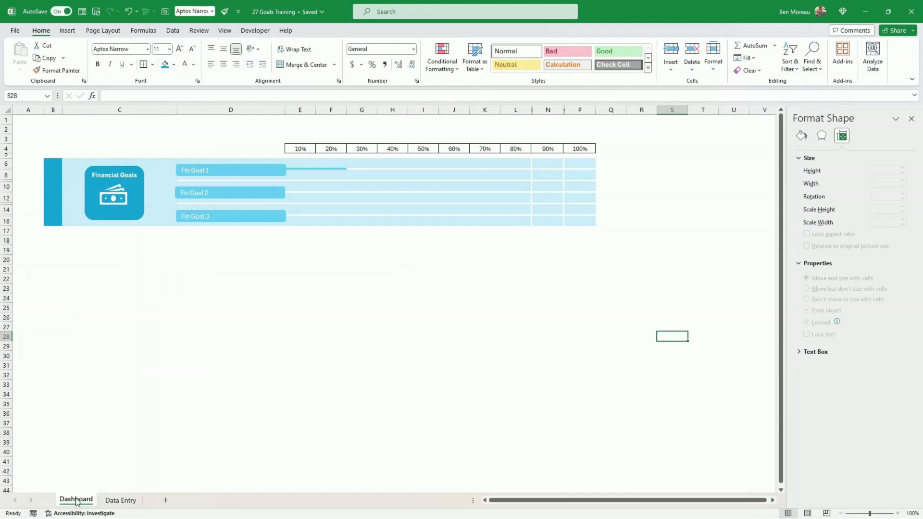
Set Fin Goal 1's completion to 5% on the Data Entry sheet and view the result on the Dashboard
left_click(119, 500)
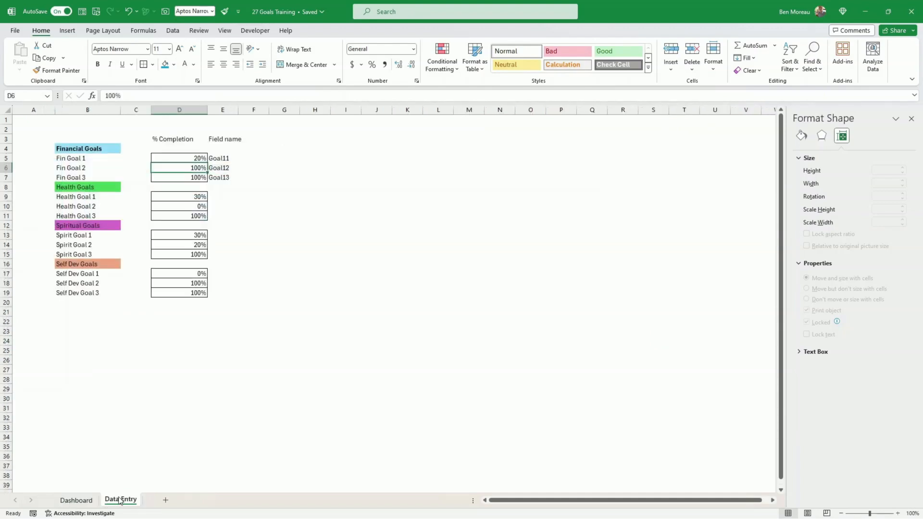
left_click(187, 159)
type("5")
key("Return")
left_click(85, 501)
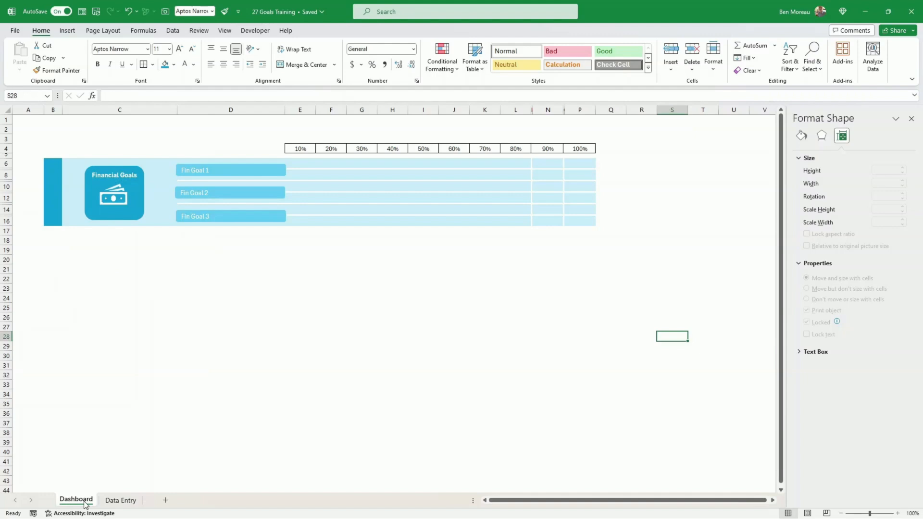
Set Fin Goal 1's completion to 10% on the Data Entry sheet and check its progress bar on the Dashboard
left_click(111, 501)
left_click(178, 157)
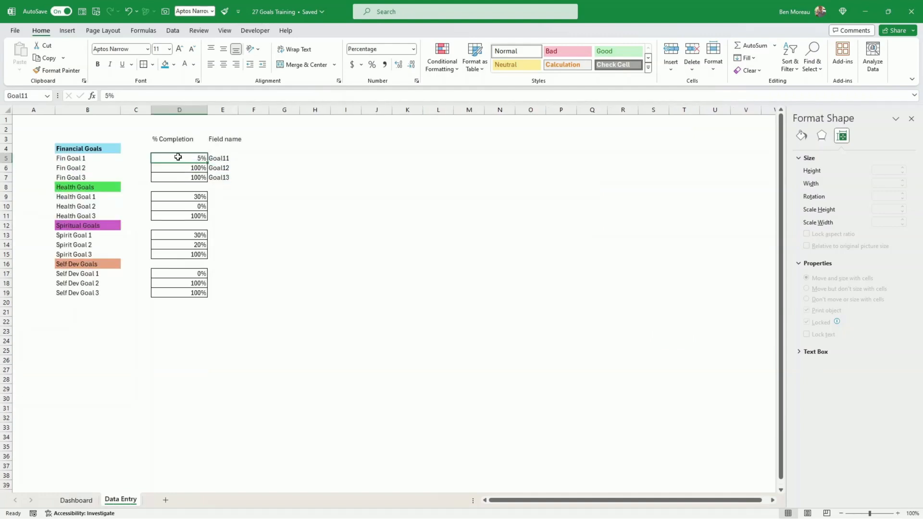
type("10")
key("Return")
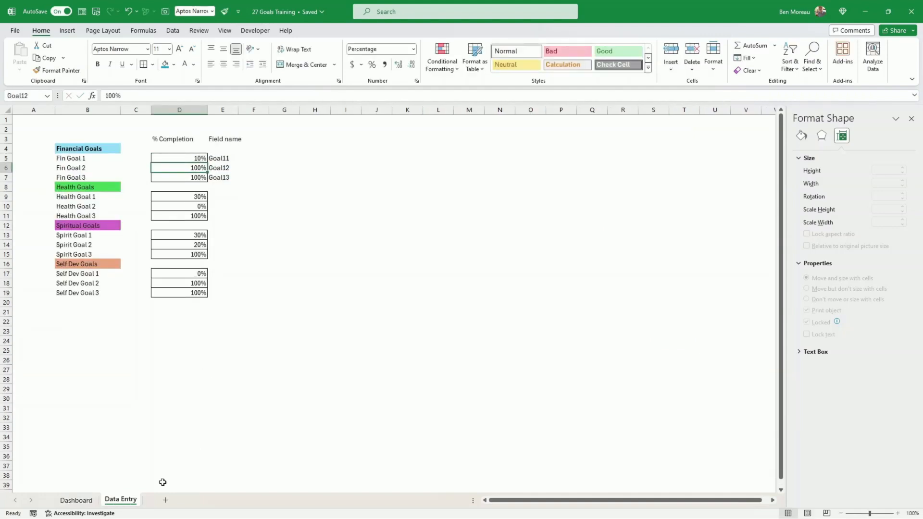
left_click(75, 500)
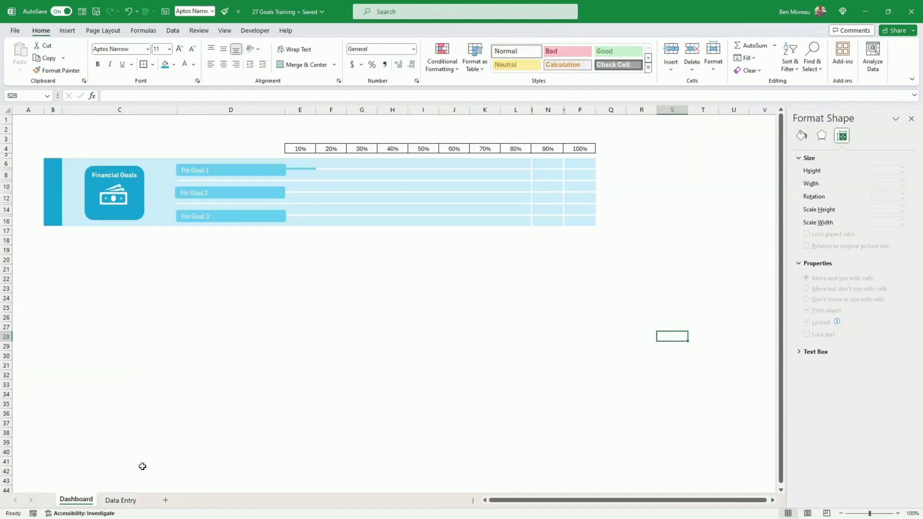
left_click(299, 362)
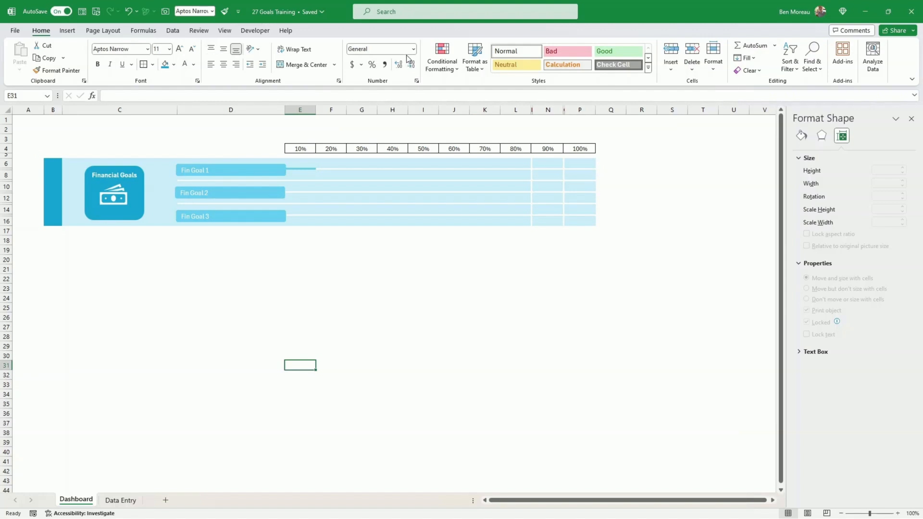
left_click(452, 68)
left_click(472, 214)
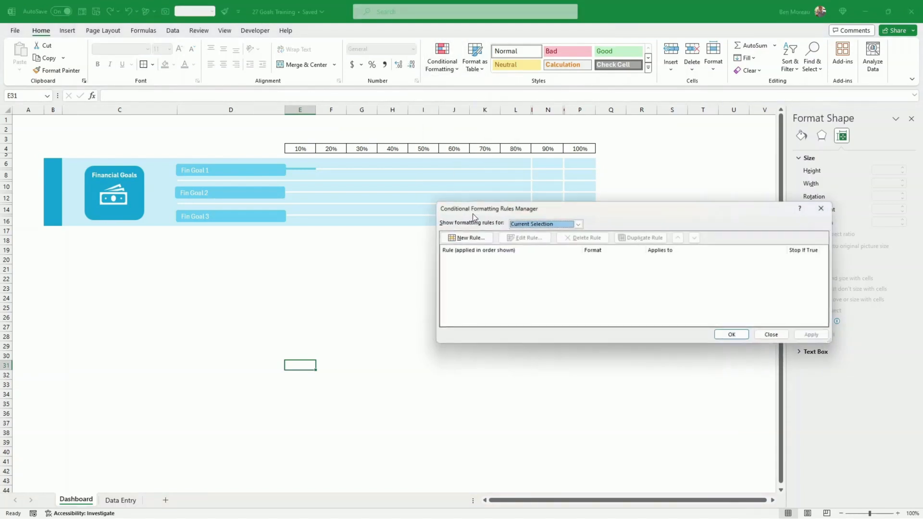
left_click(774, 335)
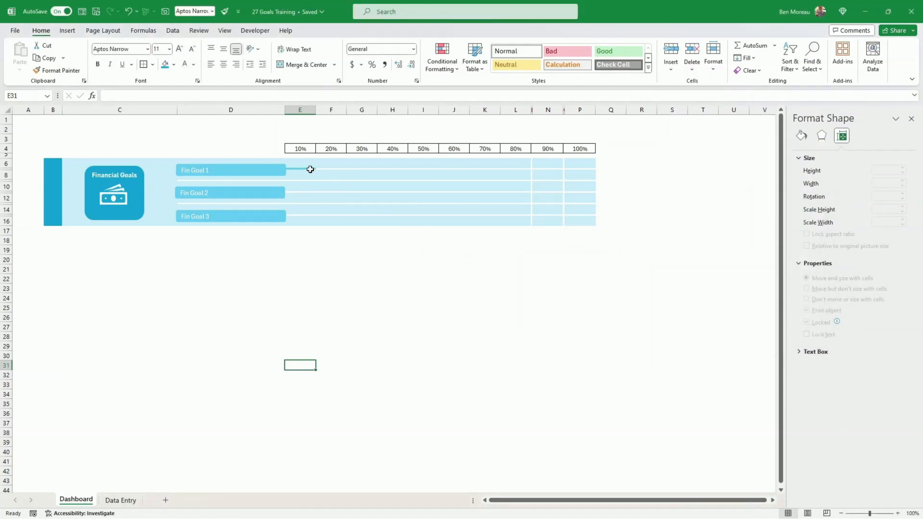
Duplicate the Fin Goal 1 progress bar's conditional formatting rule twice in the rules manager, starting from cell E7
left_click(310, 169)
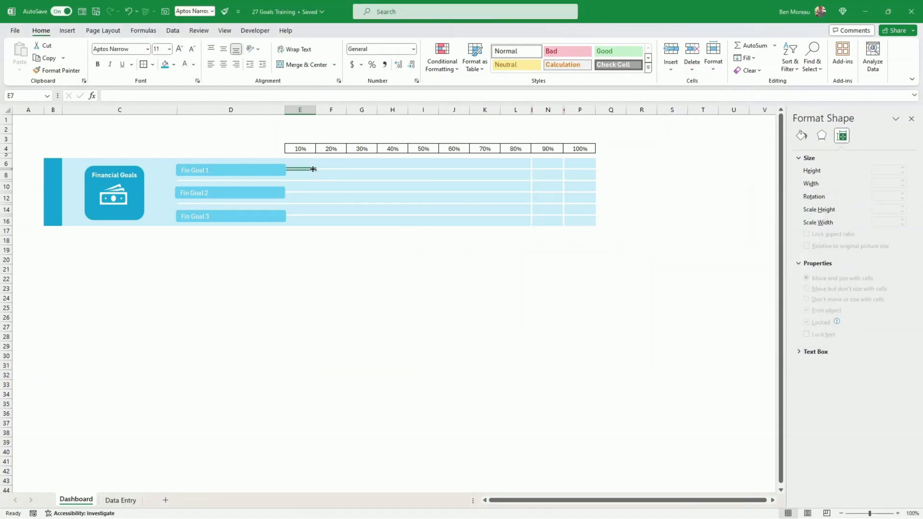
left_click(440, 65)
left_click(450, 214)
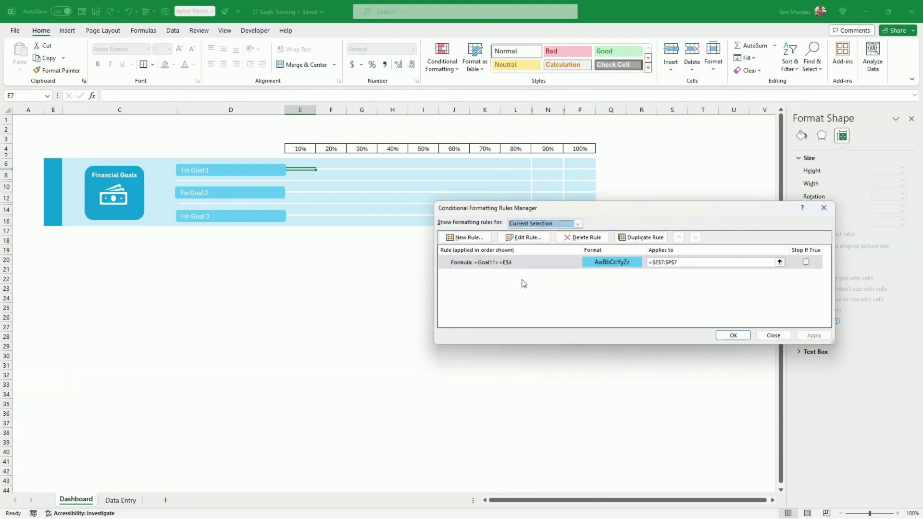
left_click(525, 264)
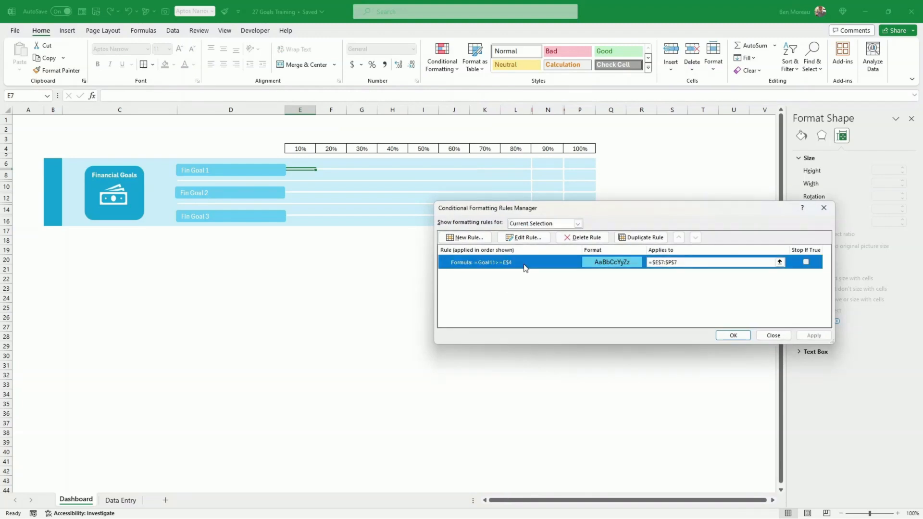
left_click(641, 239)
left_click(642, 238)
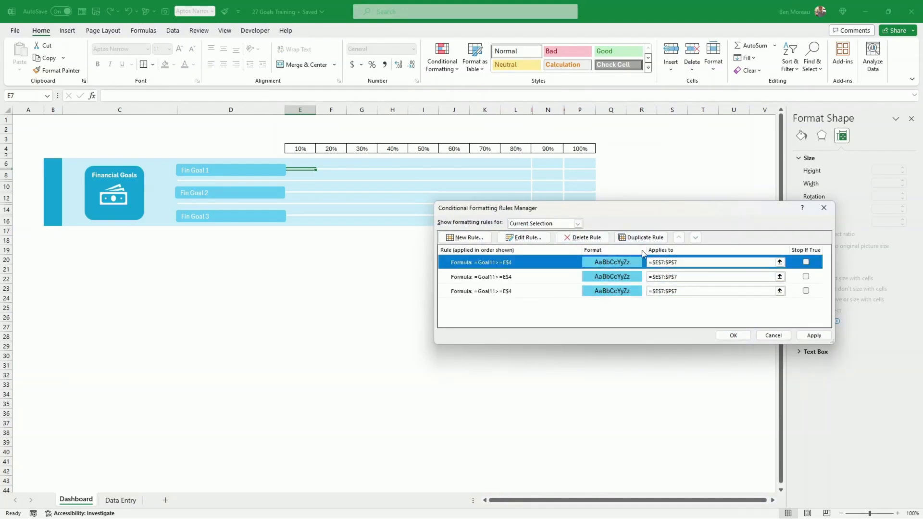
Change the second rule's formula to =Goal12>=E$4 and its range to =$E$11:$P$11
left_click(496, 277)
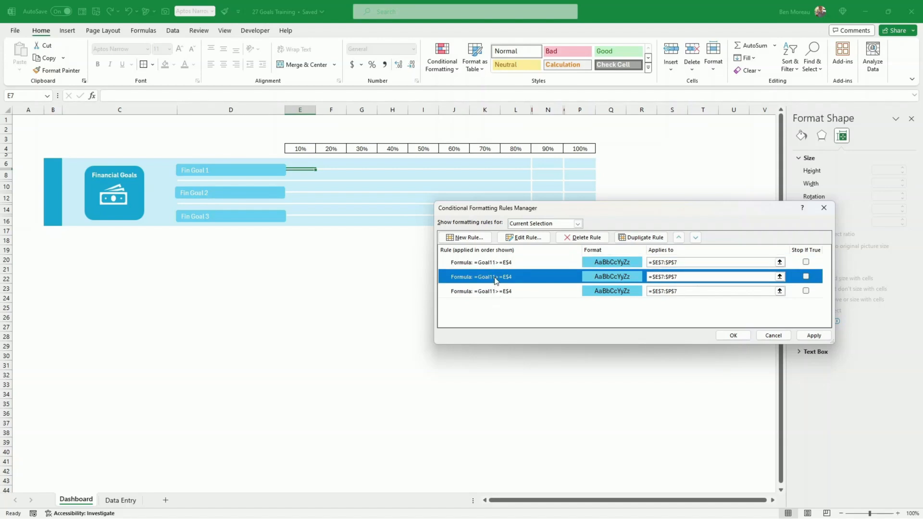
left_click(527, 237)
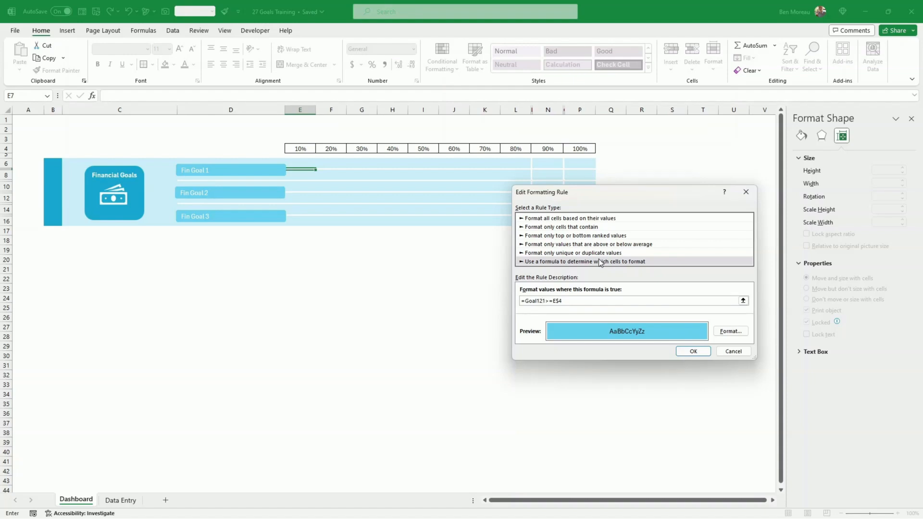
left_click(692, 351)
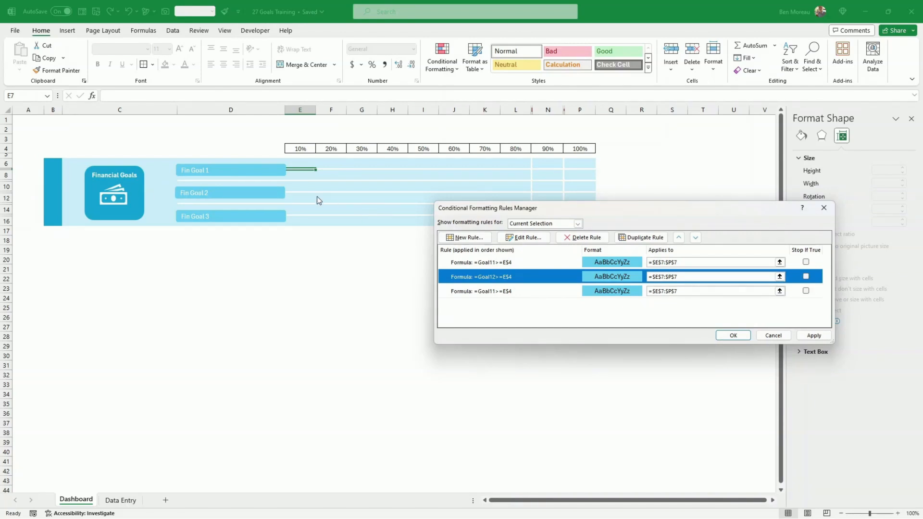
left_click(662, 277)
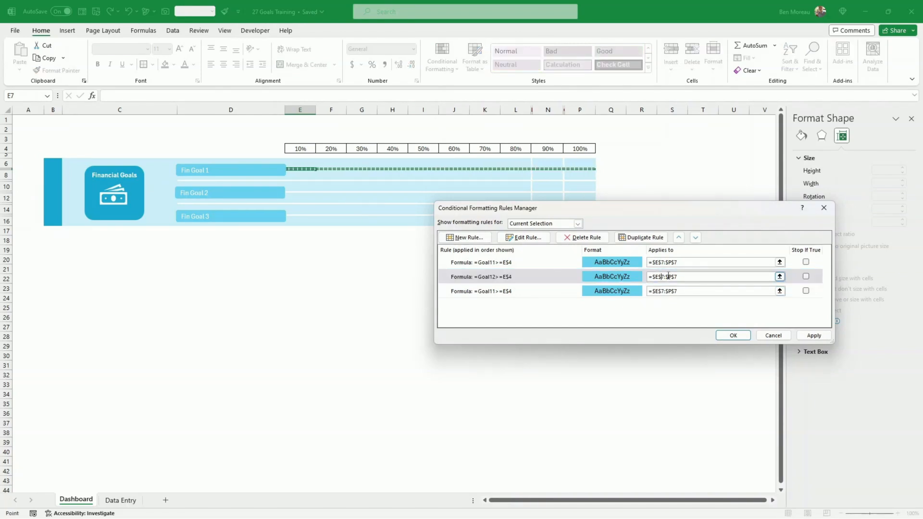
type("11")
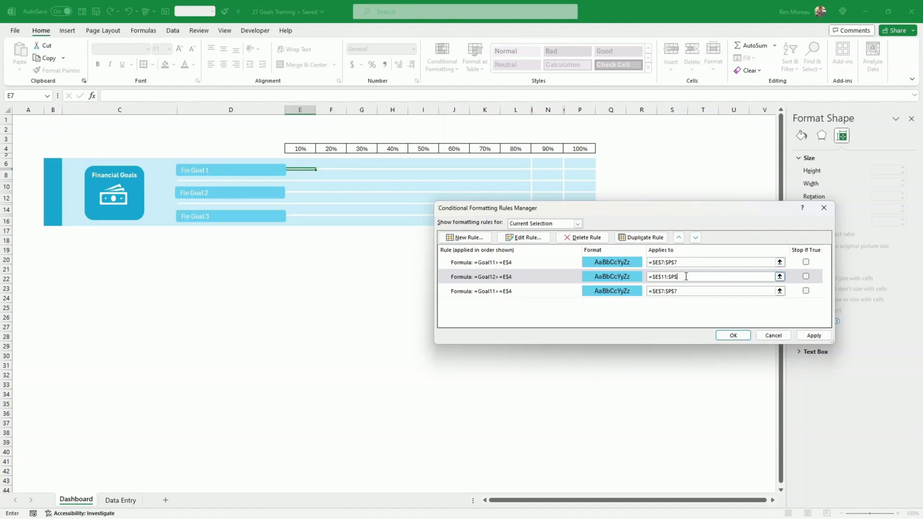
Change the third rule's formula to =Goal13>=E$4 and save the rule
left_click(551, 292)
left_click(524, 238)
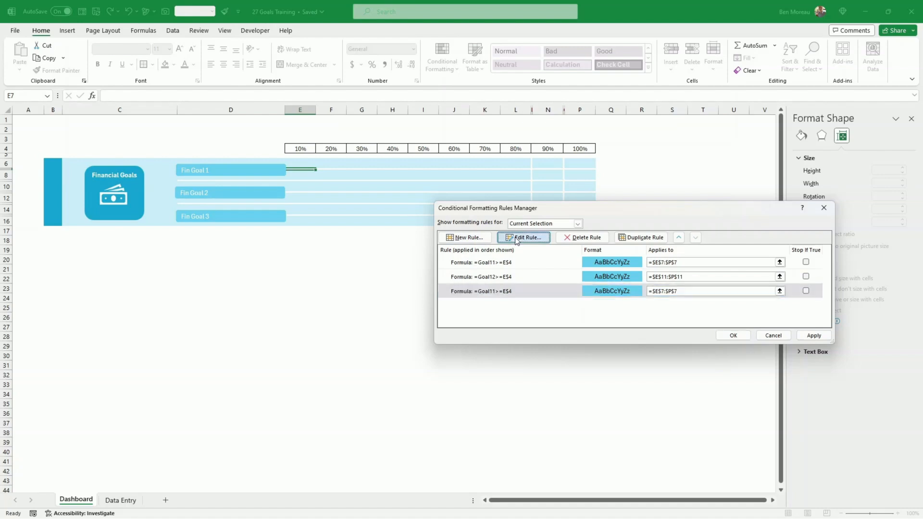
left_click(542, 300)
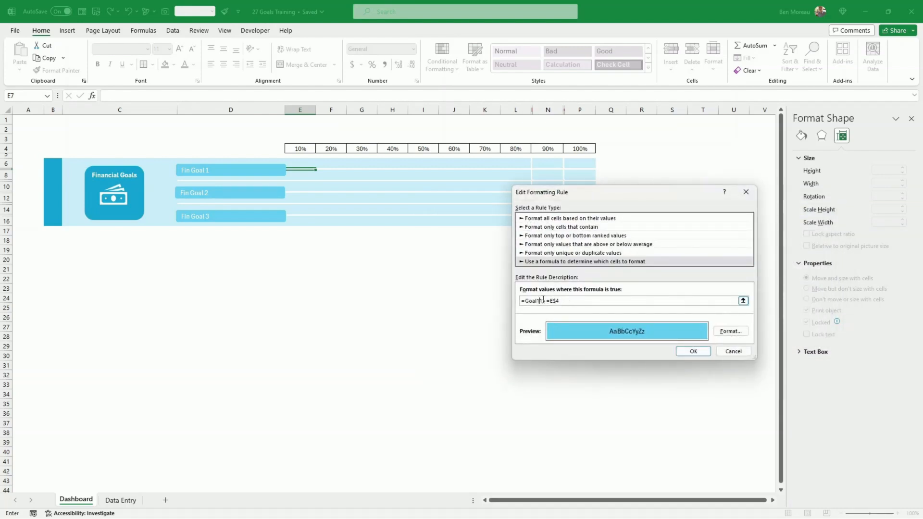
key("BackSpace")
type("3")
left_click(688, 351)
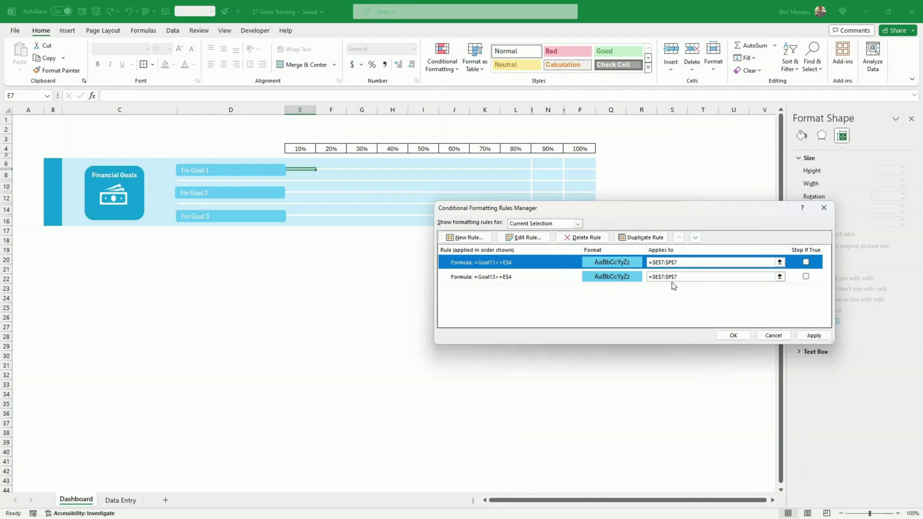
Set the Goal13 rule's range to =$E$15:$P$15, apply the rules and close the rules manager
left_click(662, 277)
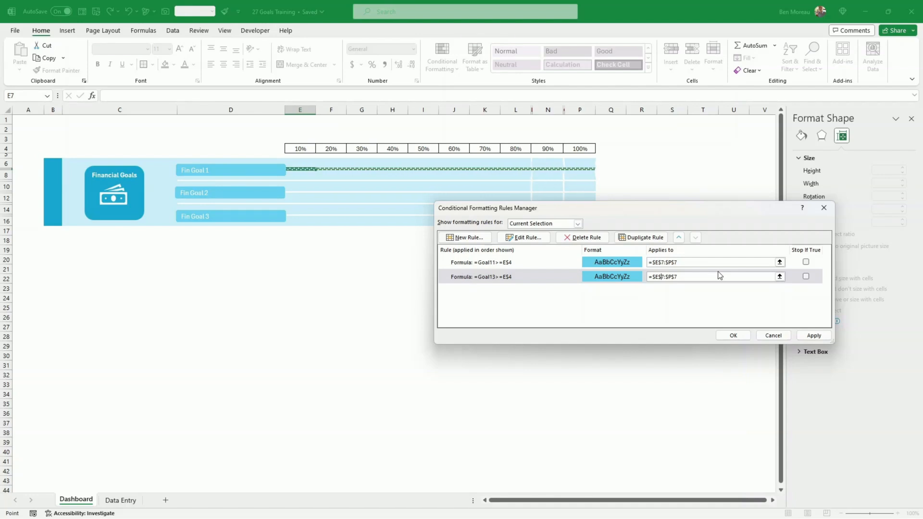
type("15")
key("Delete")
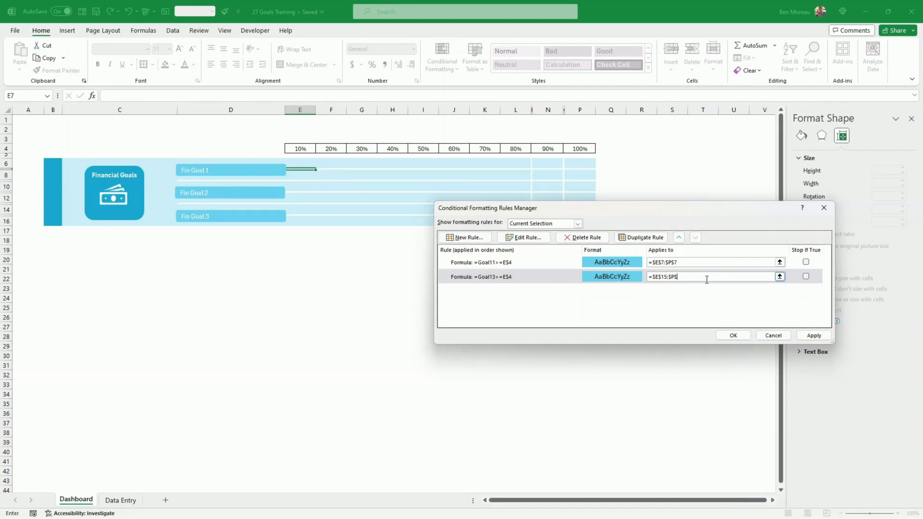
left_click(812, 336)
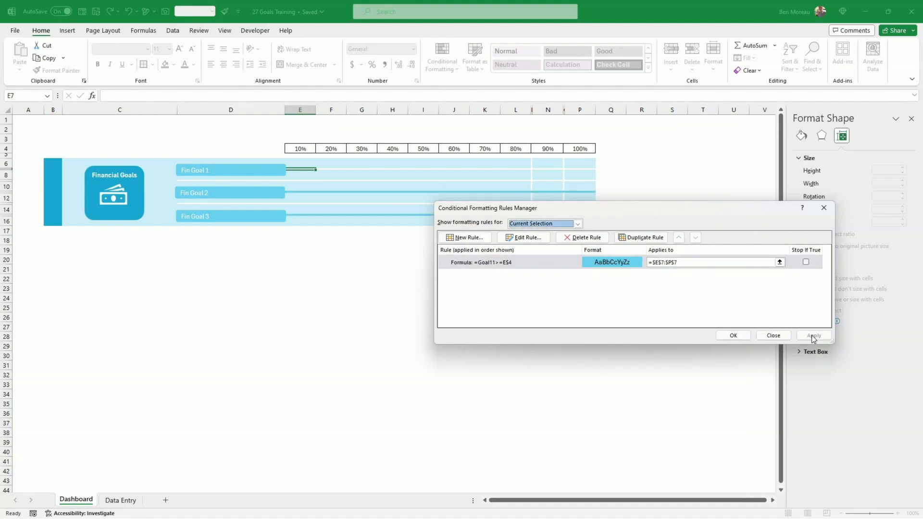
left_click(735, 336)
left_click(727, 333)
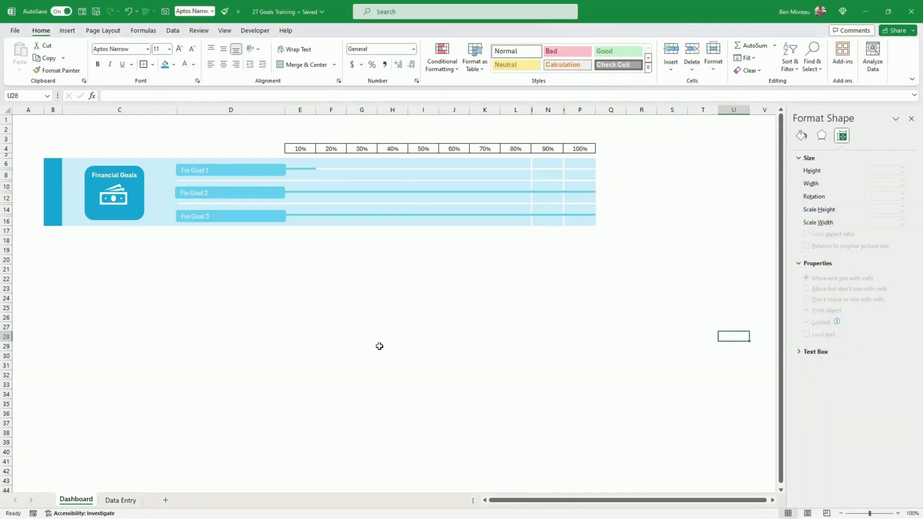
Set Fin Goal 2 to 50% and Fin Goal 3 to 70% on the Data Entry sheet and check their bars on the Dashboard
left_click(115, 503)
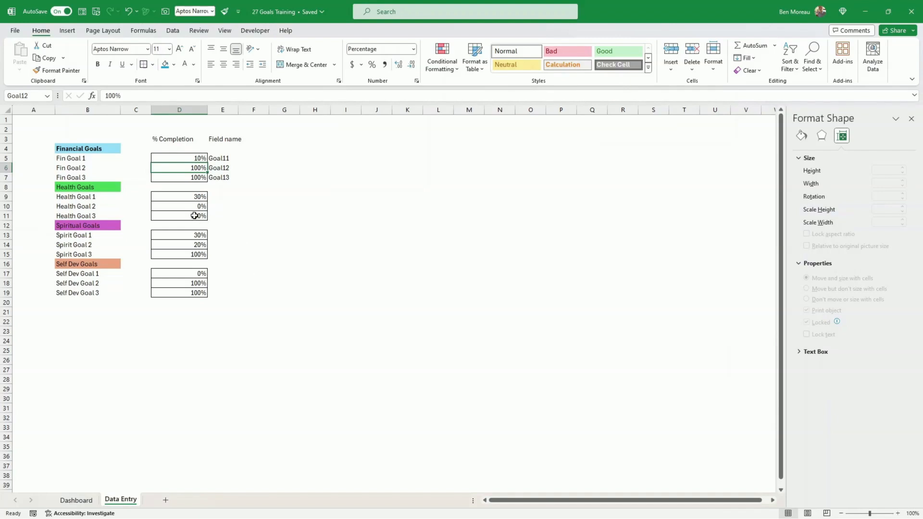
type("50")
key("Return")
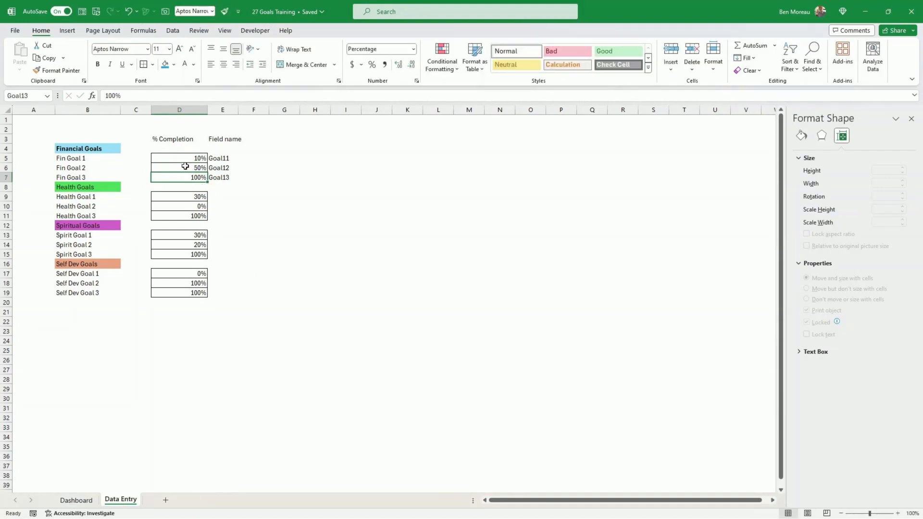
type("70")
key("Return")
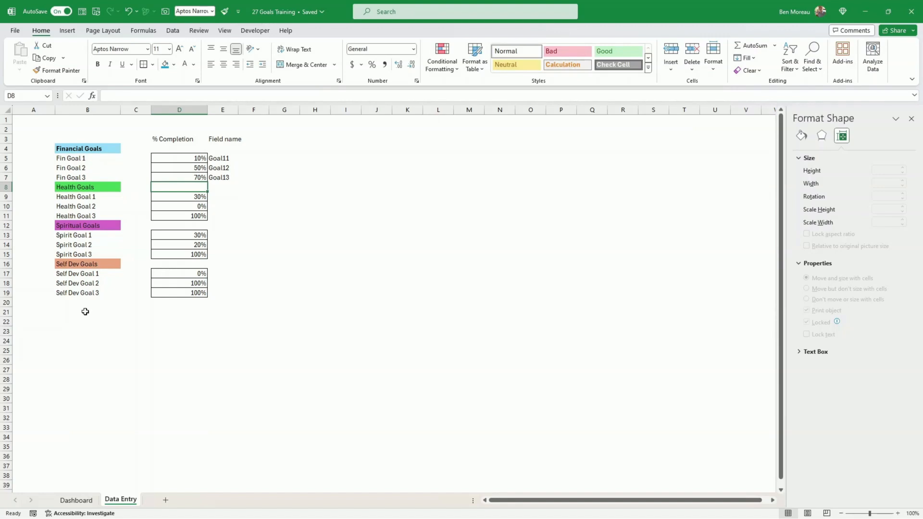
left_click(80, 502)
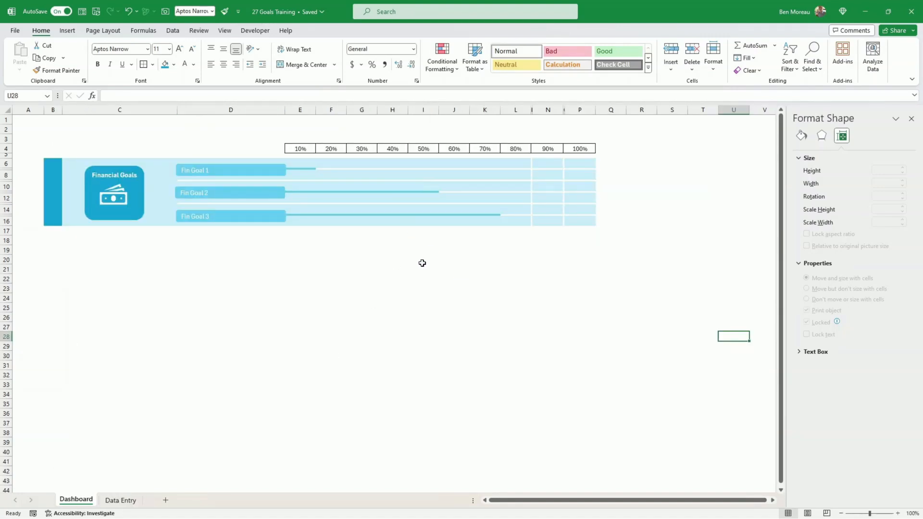
Set Fin Goal 3's completion to 90% on the Data Entry sheet and check its progress bar on the Dashboard
left_click(121, 500)
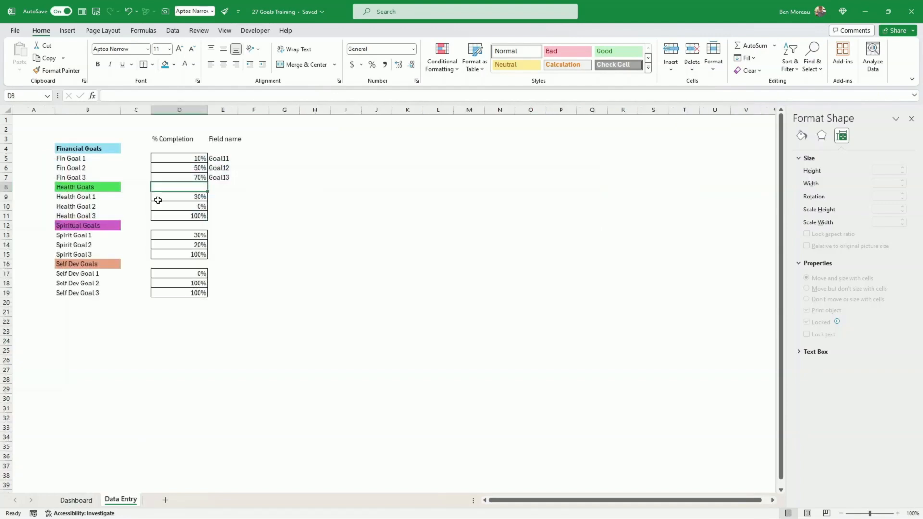
left_click(176, 177)
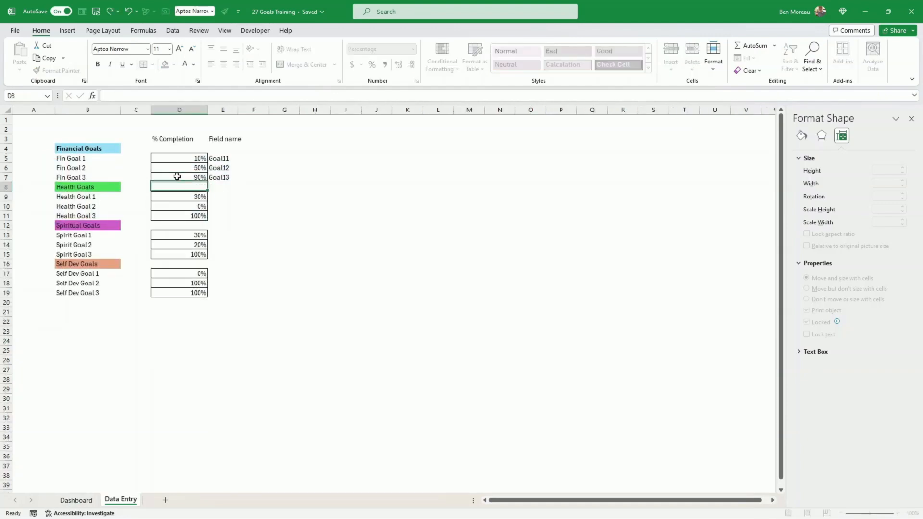
left_click(92, 500)
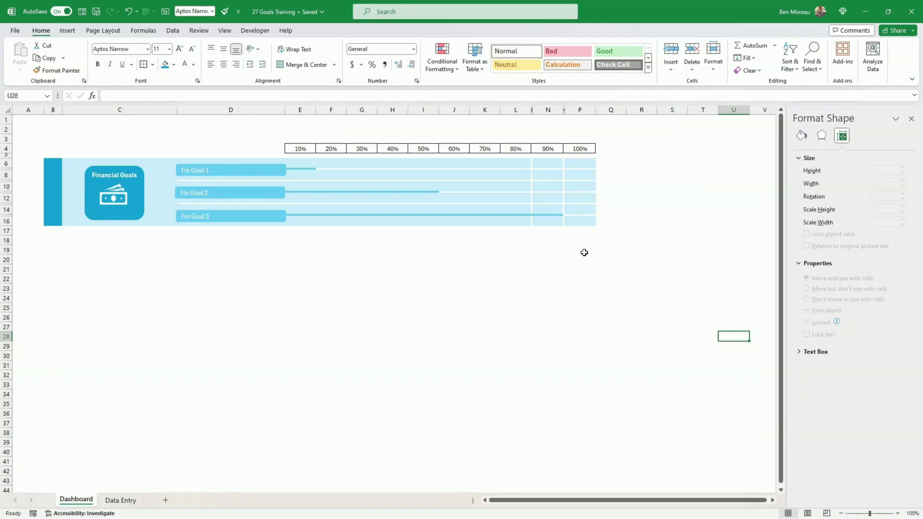
left_click(573, 283)
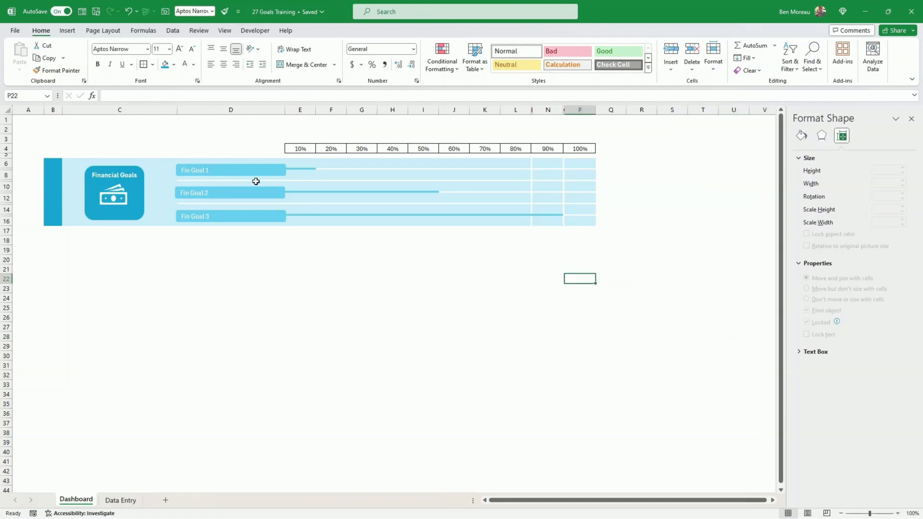
Extend the percentage header cell formatting back over C4:D4 and label C4 Categories
left_click(287, 148)
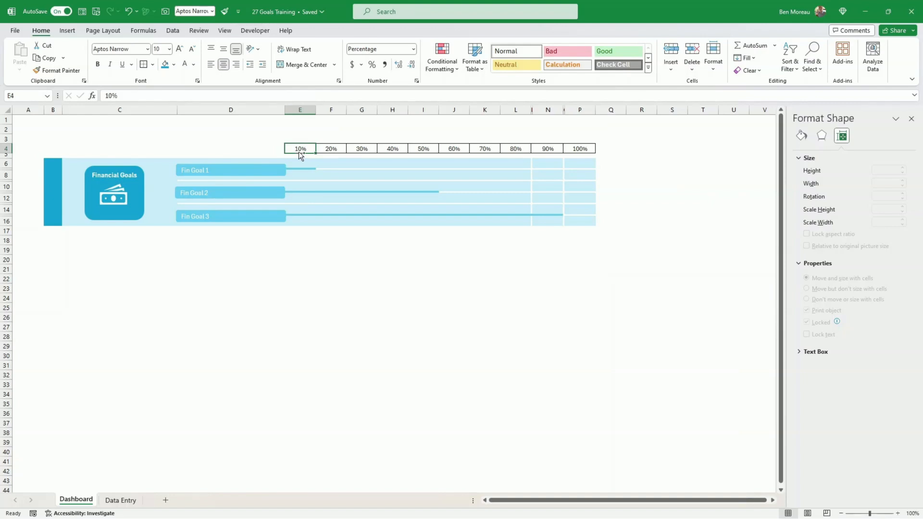
left_click_drag(299, 151, 231, 155)
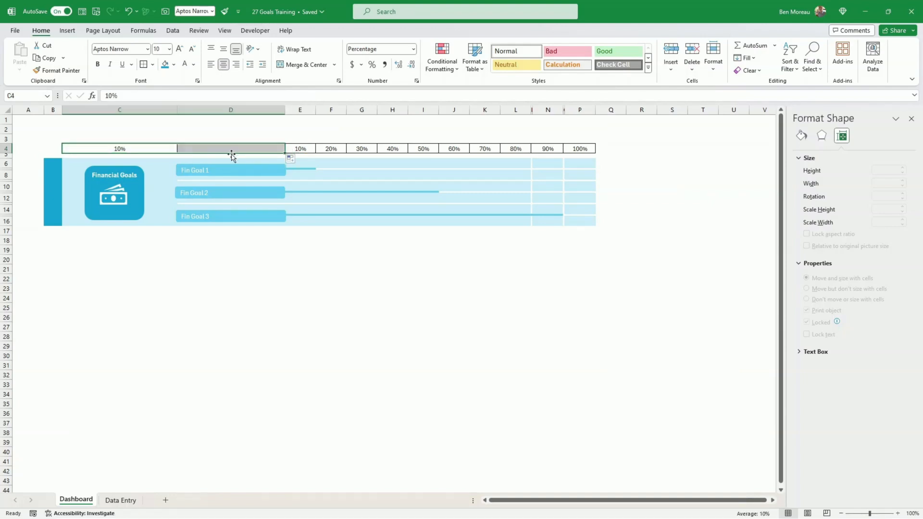
left_click(131, 148)
type("Categories")
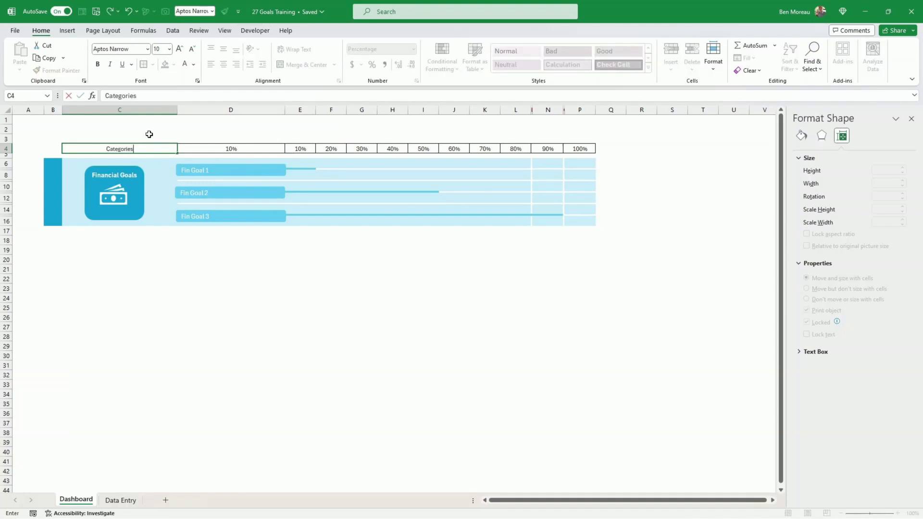
key("Tab")
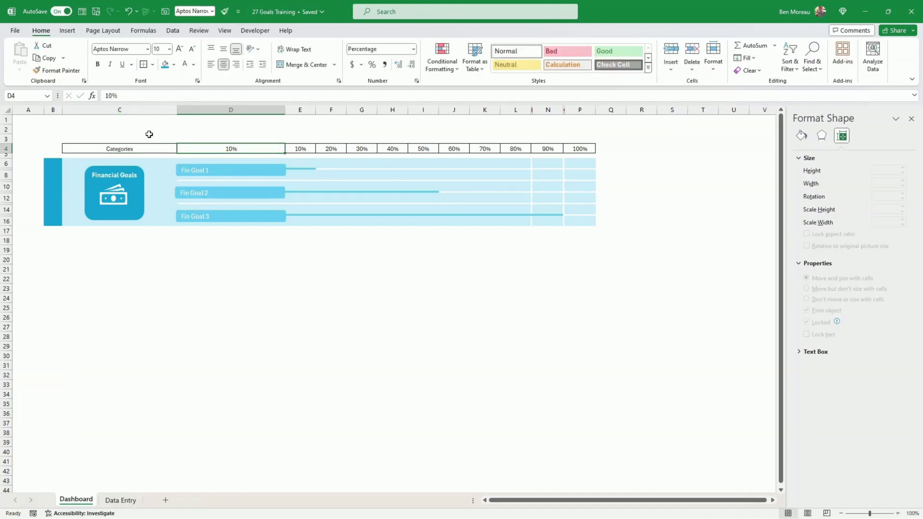
Label header cell D4, above the goal names, first as Habits and then as Goals
type("Habits")
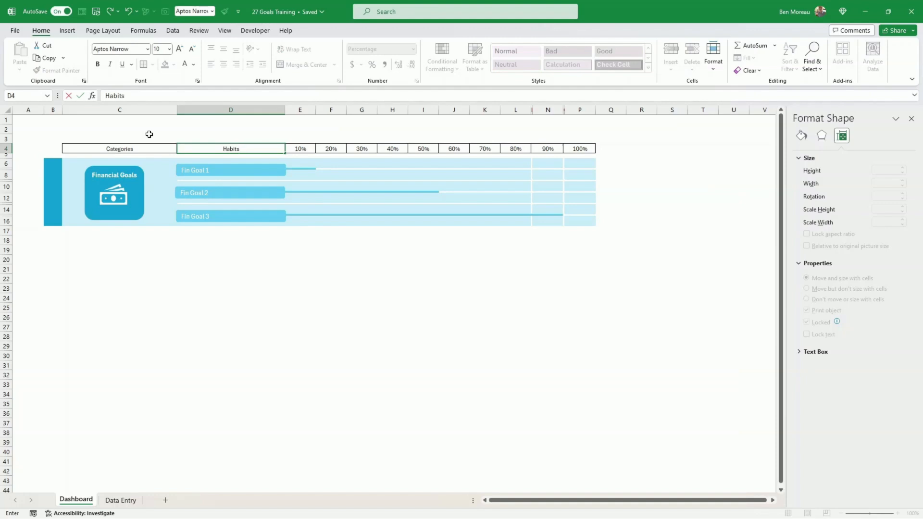
key("Return")
key("Up")
type("Goals")
key("Return")
Make the Categories and Goals headers bold and increase their font size
key("Up")
key("ctrl+b")
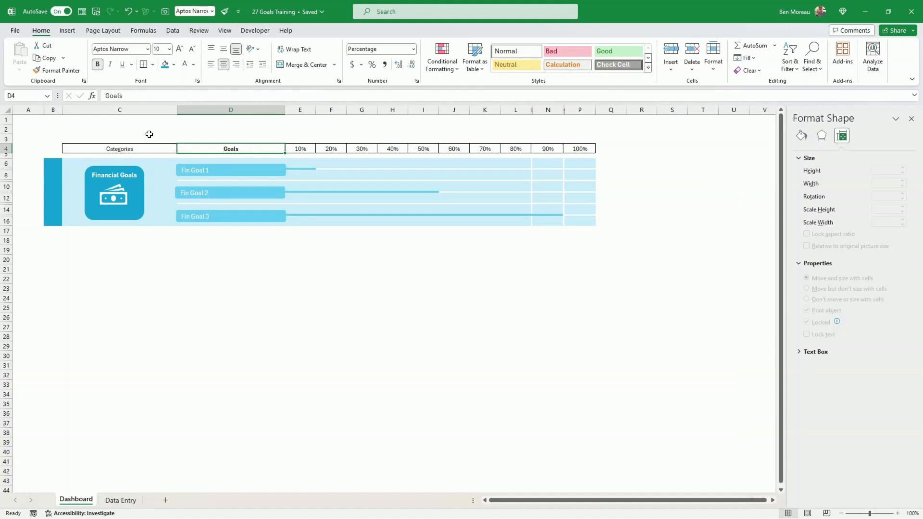
key("Left")
key("ctrl+b")
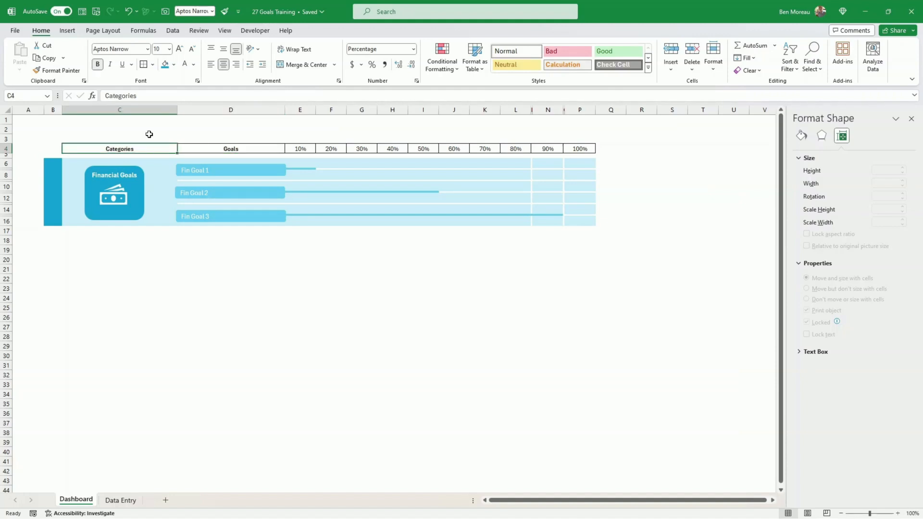
left_click_drag(217, 149, 163, 149)
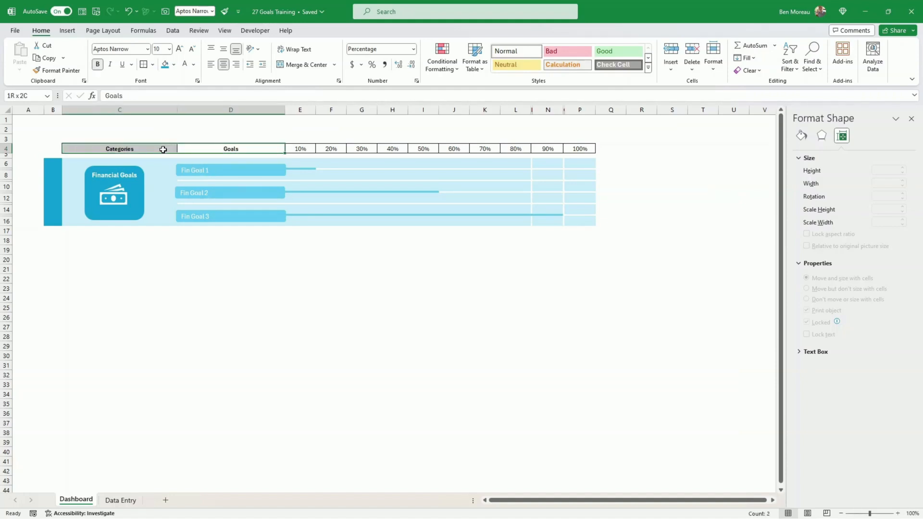
left_click(180, 49)
Decrease the font size of the 10% to 100% headers in E4:P4
left_click_drag(301, 150, 582, 149)
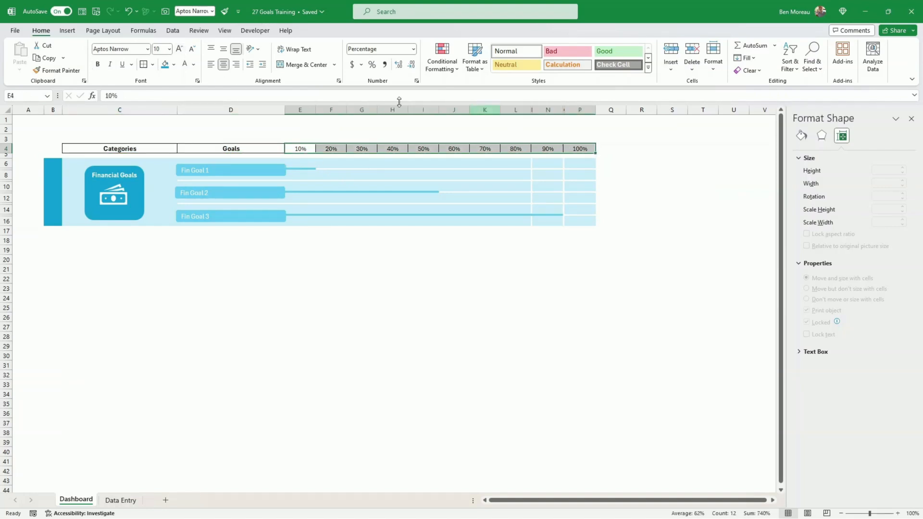
left_click(191, 48)
left_click(419, 299)
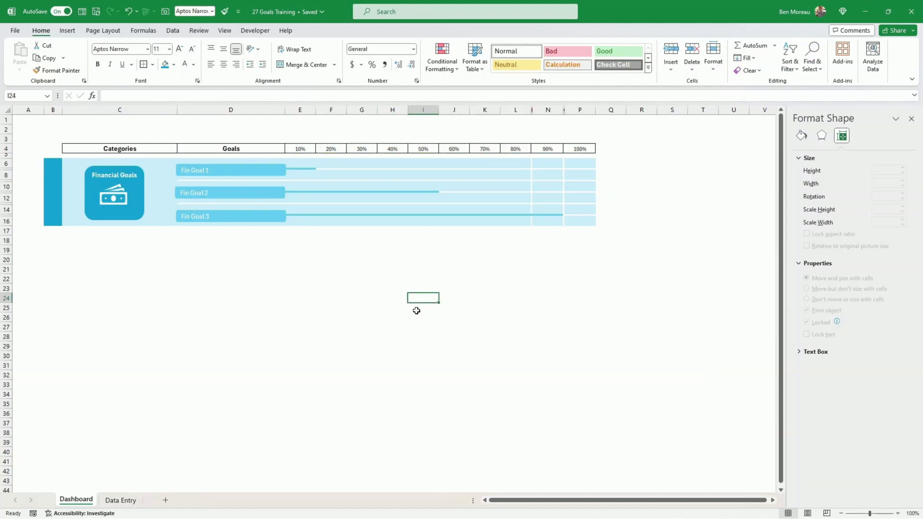
left_click(266, 292)
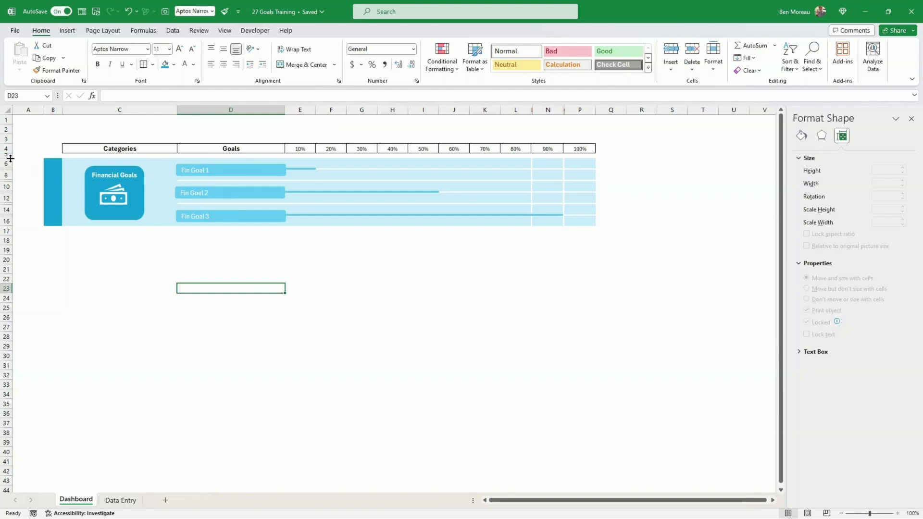
Make row 5 slightly shorter and fill B5:S5 with light gray
left_click_drag(10, 159, 10, 157)
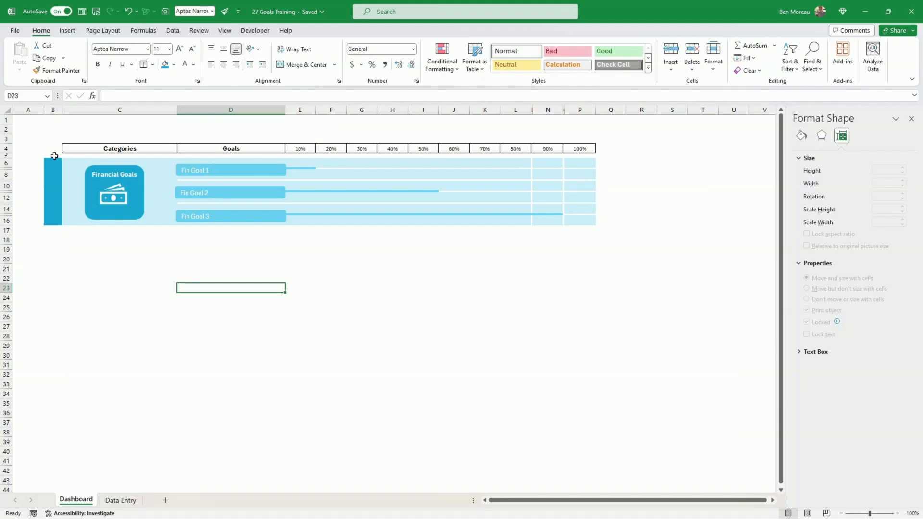
left_click_drag(54, 155, 661, 155)
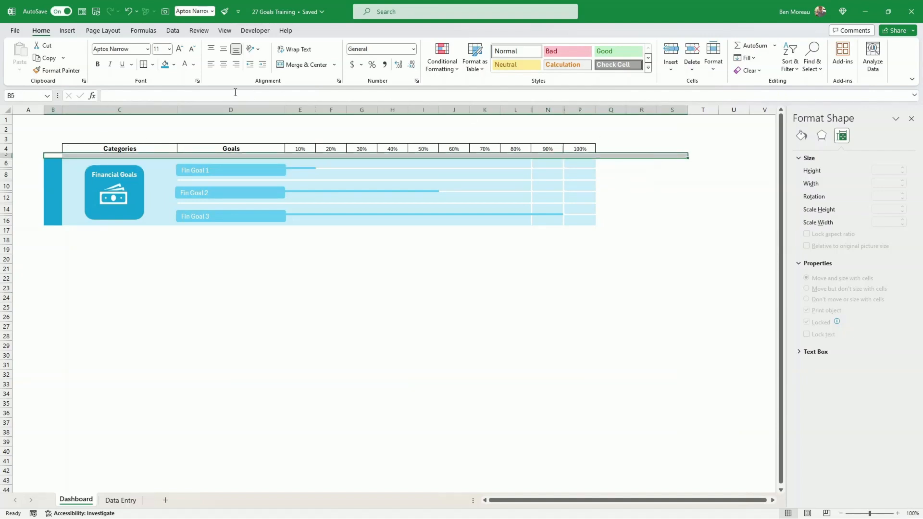
left_click(173, 64)
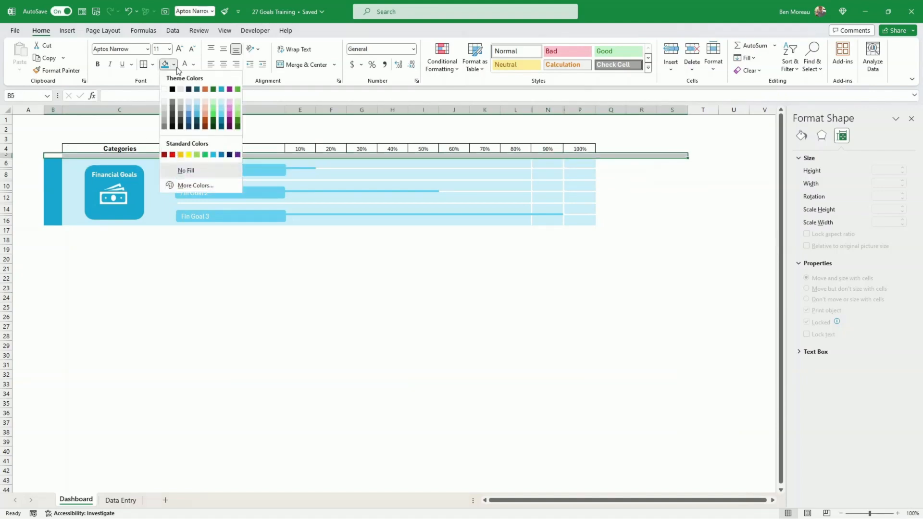
left_click(164, 103)
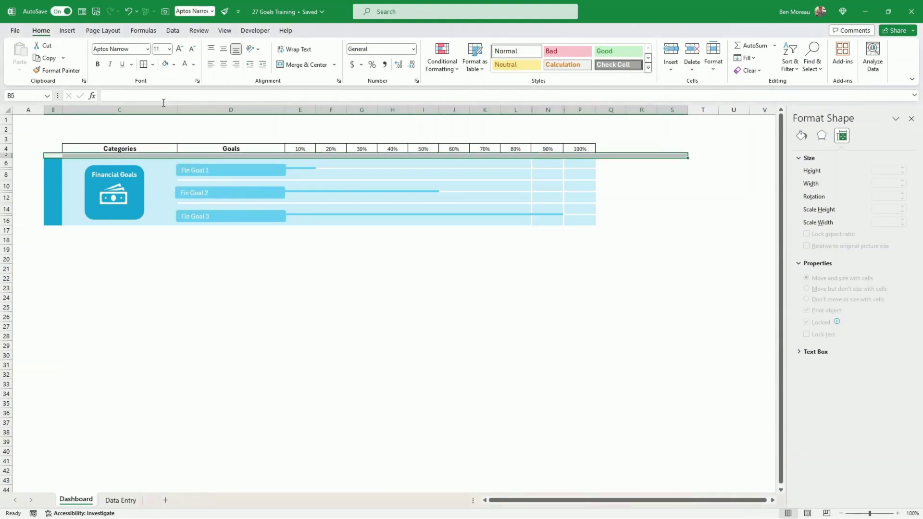
Fill B3:B4 and C3:S3 around the header row with the same light gray
left_click(50, 144)
left_click_drag(50, 144, 51, 148)
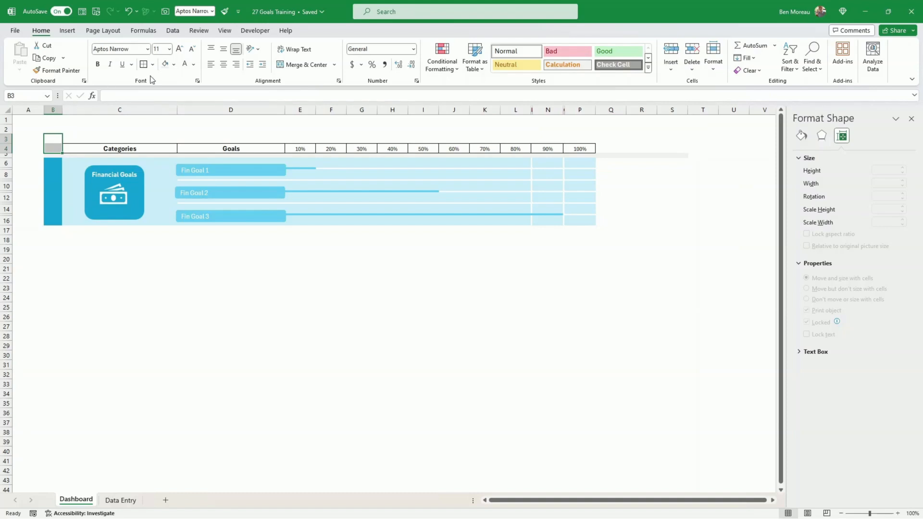
left_click(165, 63)
left_click(73, 137)
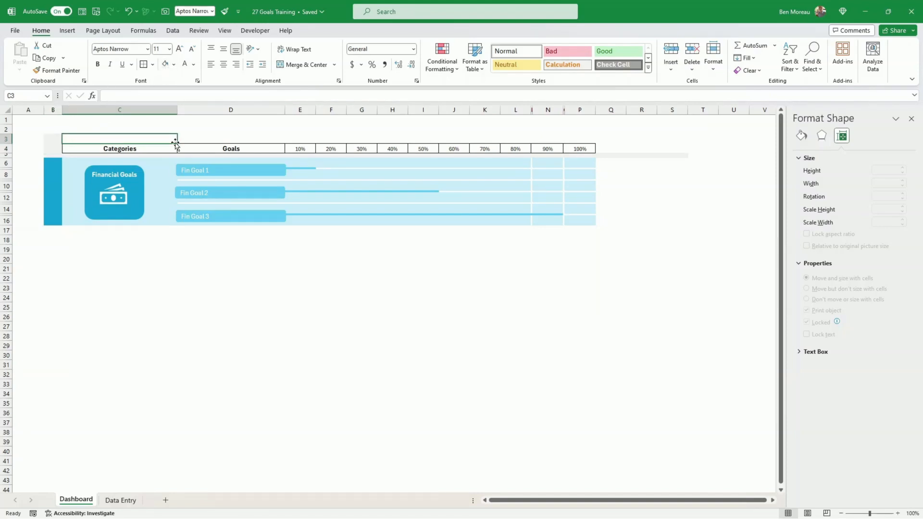
left_click_drag(177, 143, 685, 139)
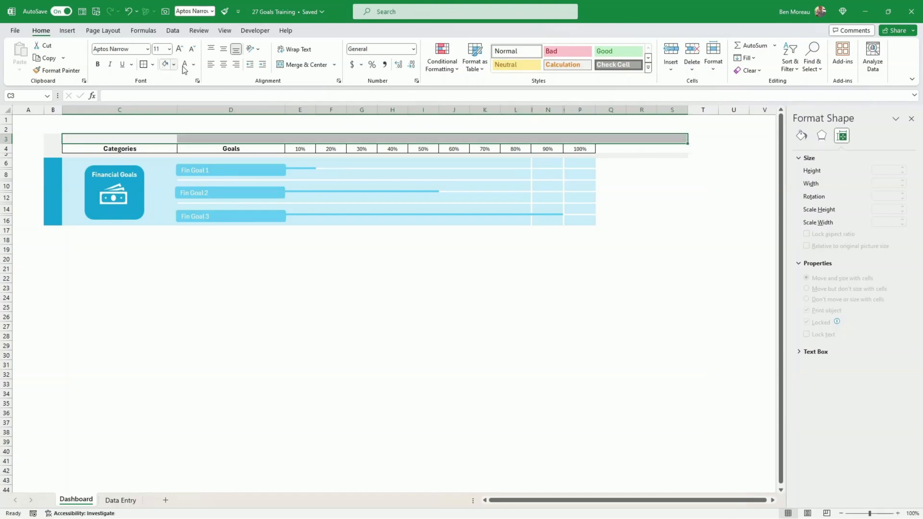
Fill Q4:S4 and the cells beside the Financial Goals block, Q6:S16, with light gray
left_click_drag(602, 148, 667, 154)
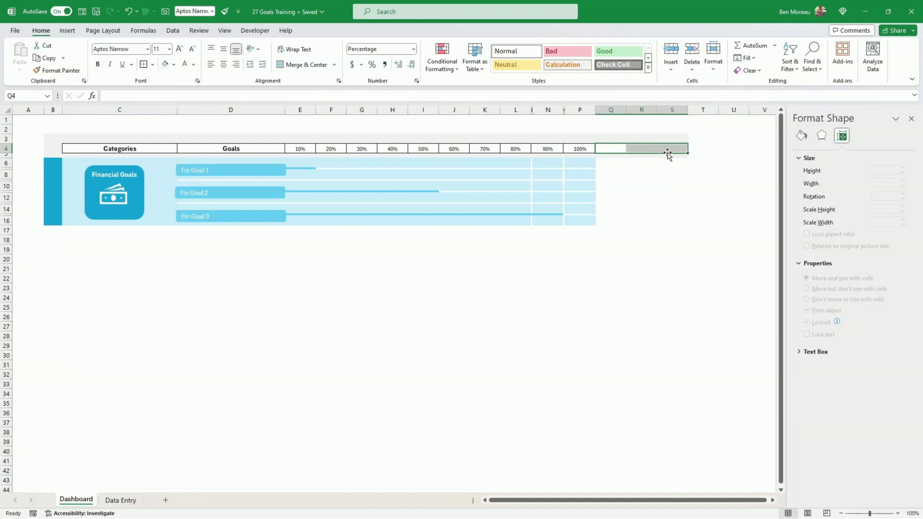
left_click(661, 209)
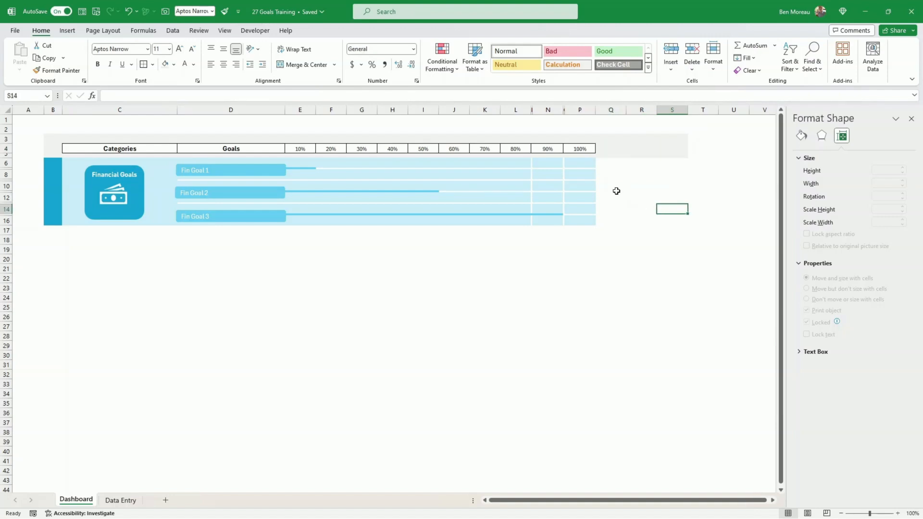
left_click_drag(598, 164, 666, 222)
left_click(647, 252)
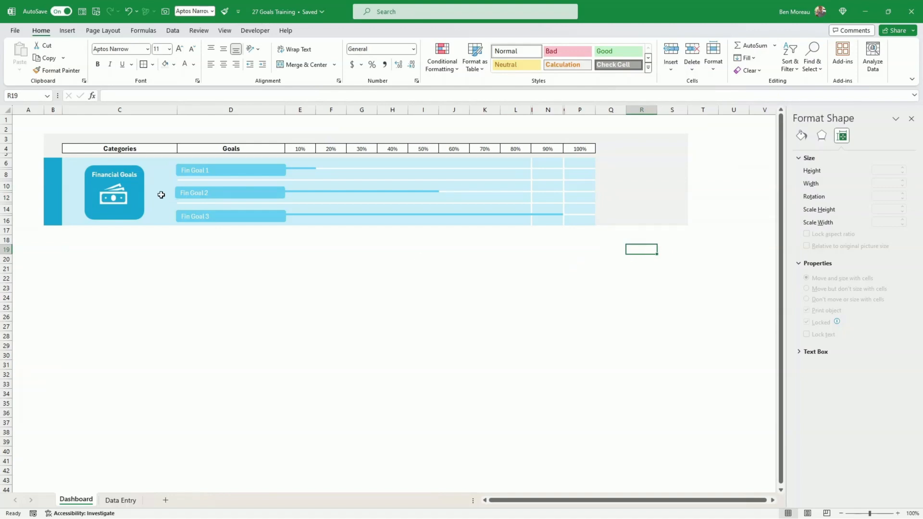
Insert a column before the dark blue bar and make it a narrow light gray margin for rows 3 to 16
left_click_drag(37, 142, 38, 221)
right_click(53, 110)
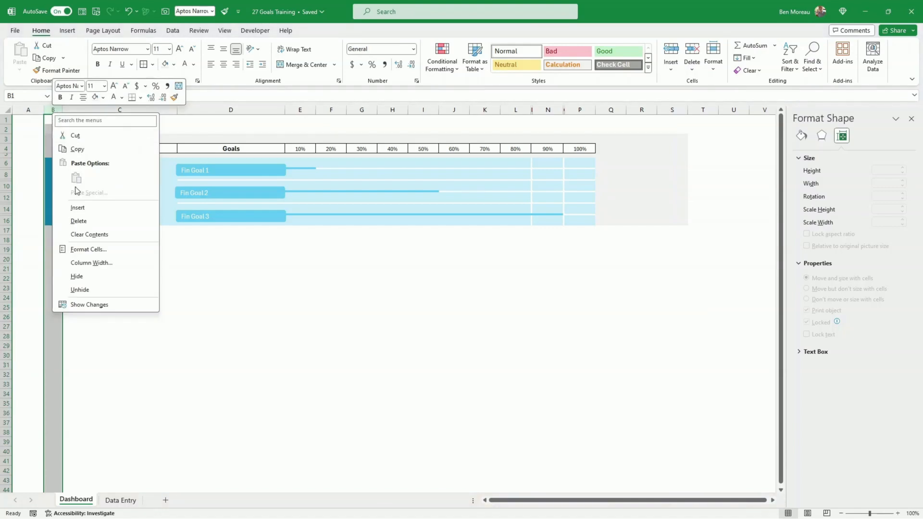
left_click(77, 207)
left_click_drag(75, 111, 50, 118)
left_click(495, 288)
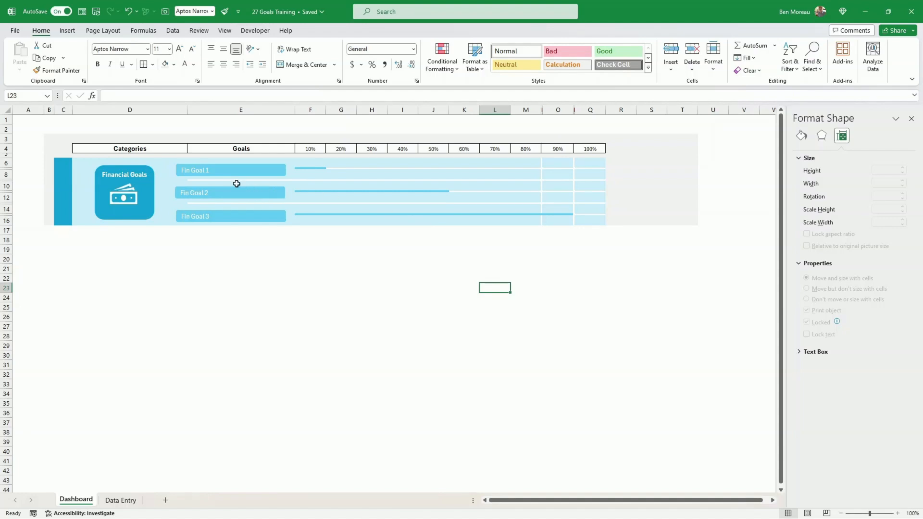
Move the three Fin Goal label shapes together into column E under the Goals header and align their left edges
left_click(207, 177)
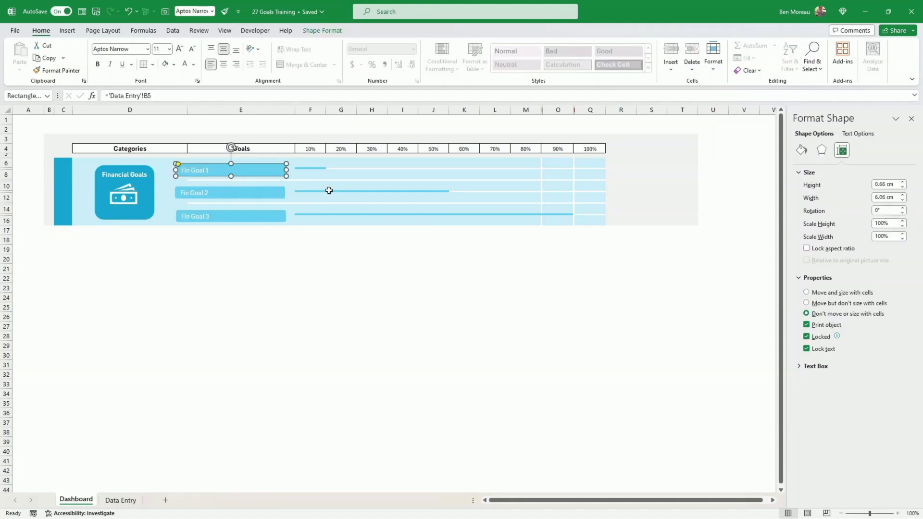
left_click(260, 197, "ctrl")
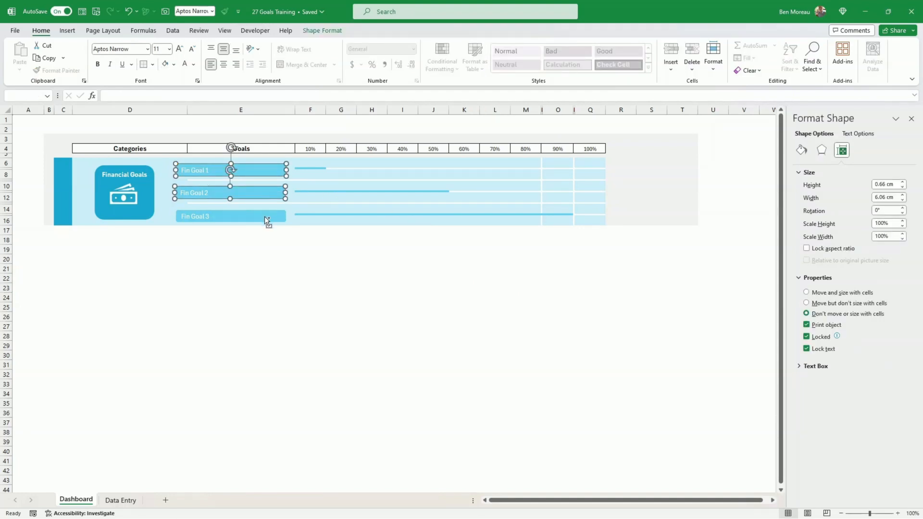
left_click(268, 219, "ctrl")
left_click_drag(270, 220, 282, 217)
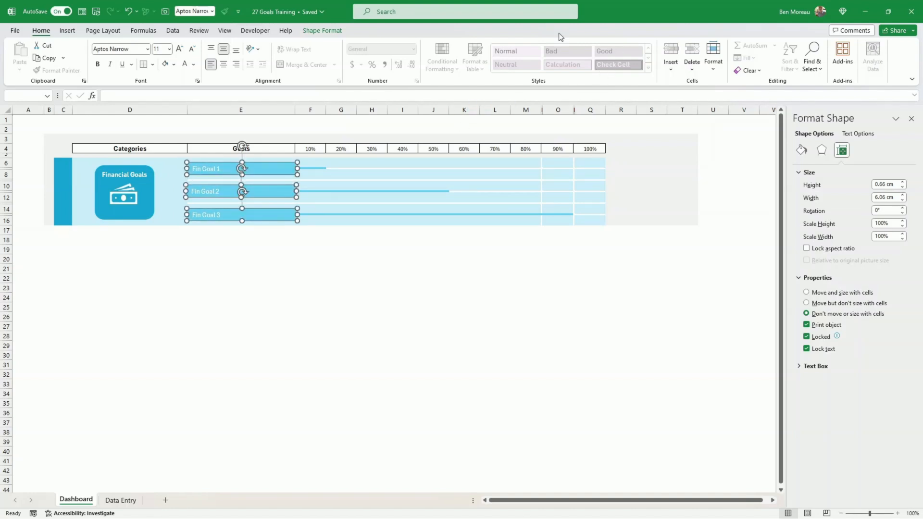
left_click(316, 31)
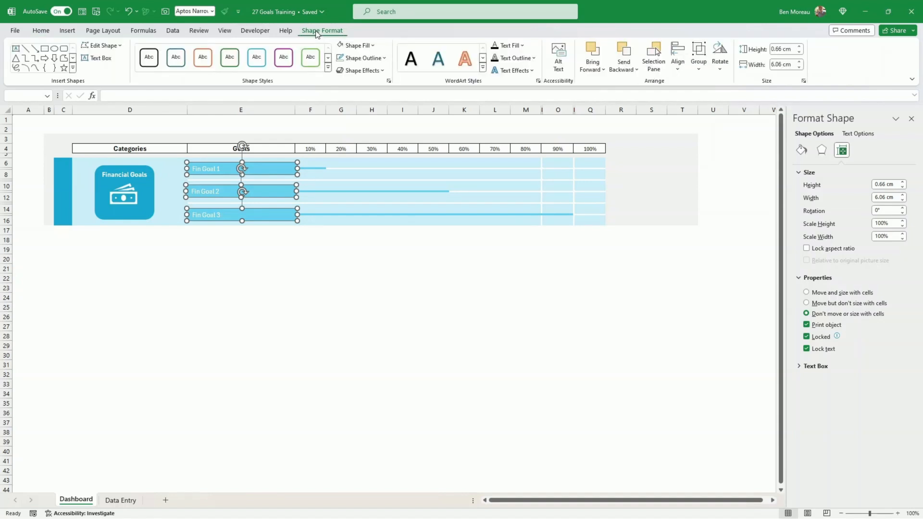
left_click(679, 70)
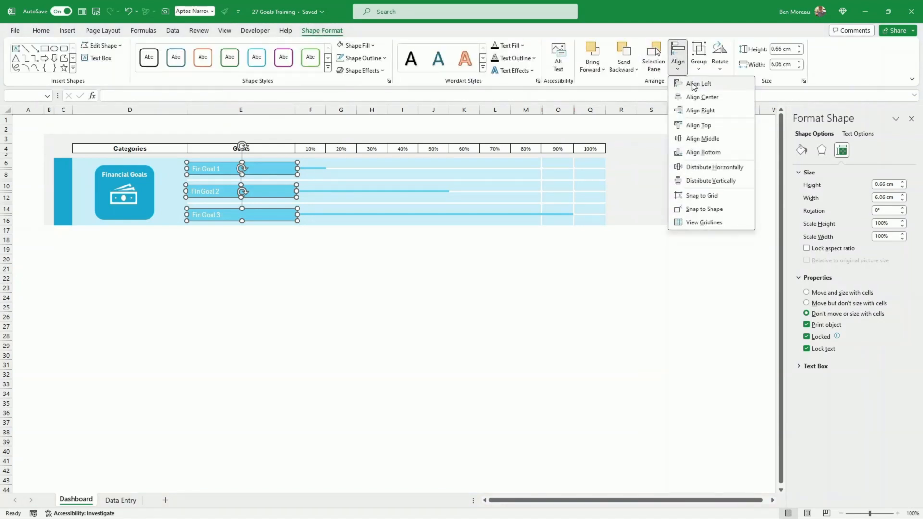
left_click(695, 84)
left_click(550, 251)
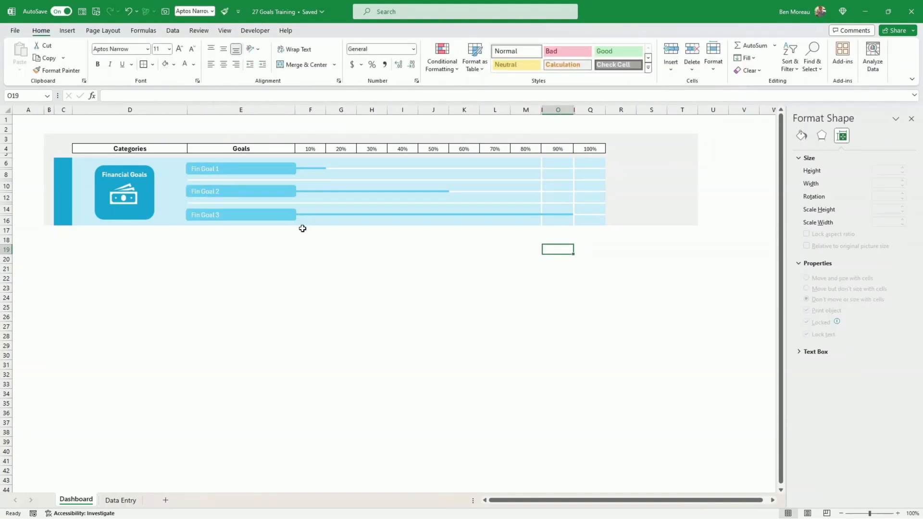
left_click(281, 176)
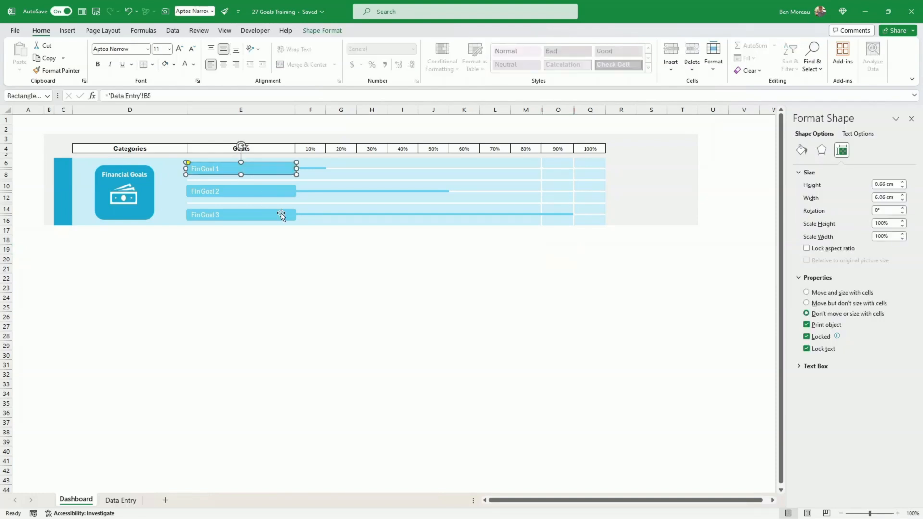
left_click(289, 249)
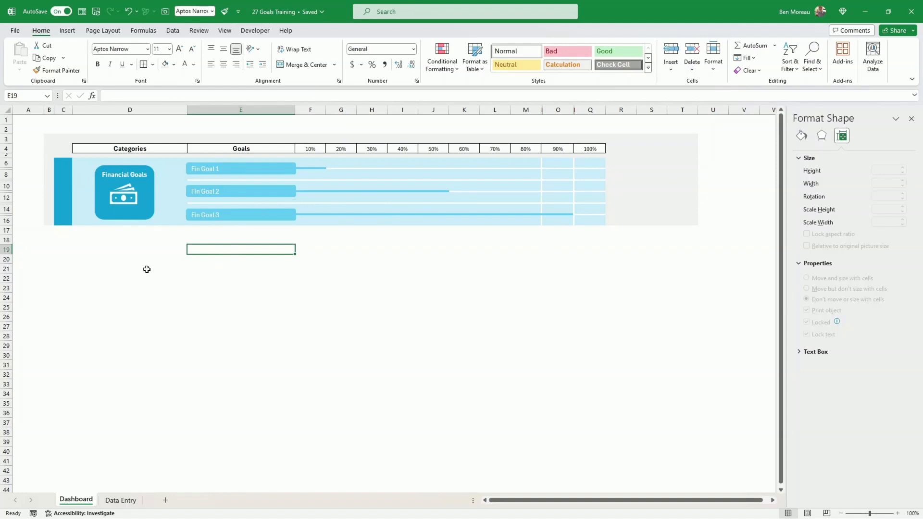
Shrink row 17 below the Financial Goals block to a thin spacer row
left_click(9, 231)
left_click_drag(10, 235, 10, 227)
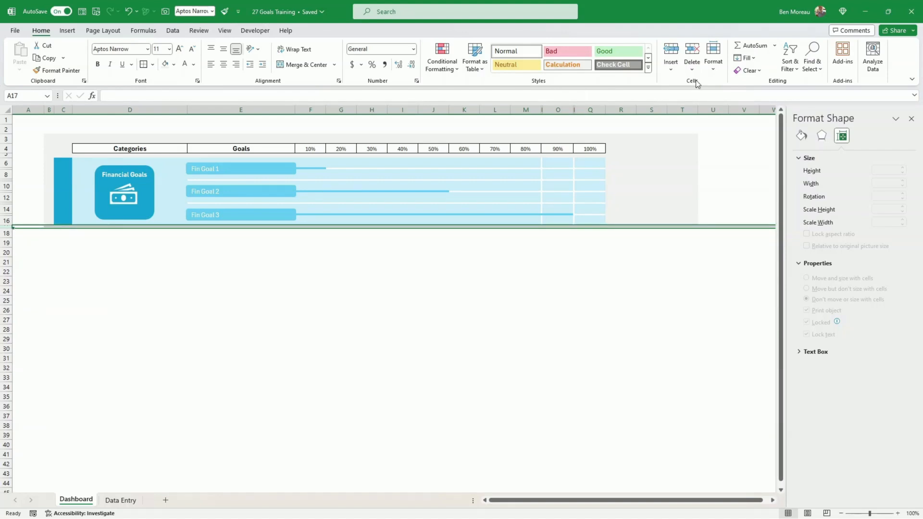
Set the height of row 17, just below the Financial Goals block, to 3
left_click(714, 60)
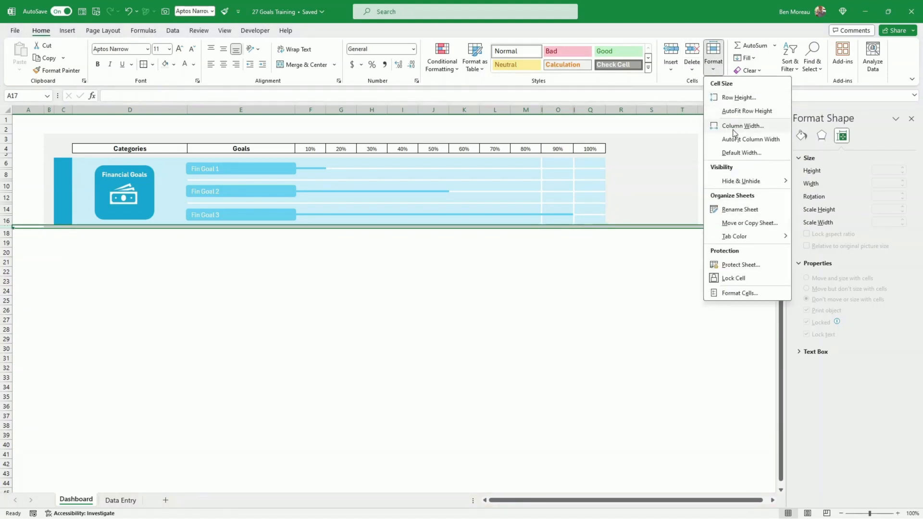
left_click(737, 98)
type("3")
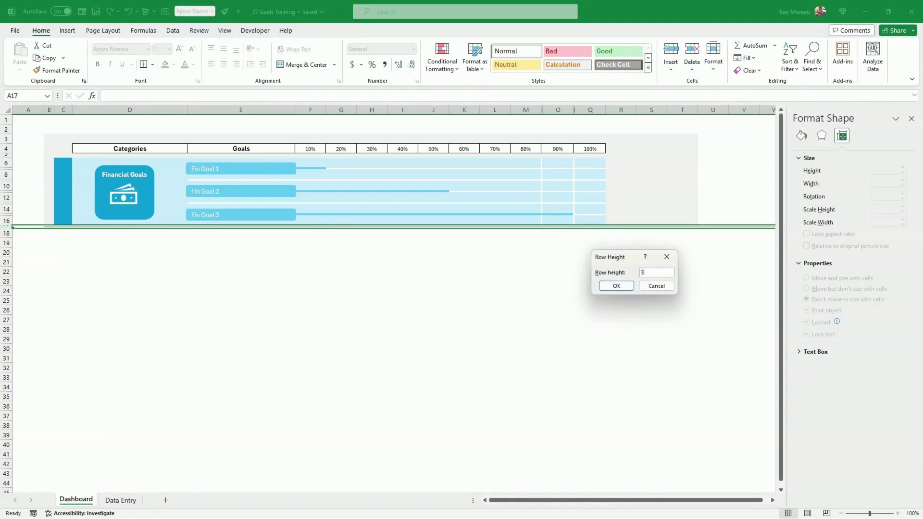
key("Return")
left_click(429, 338)
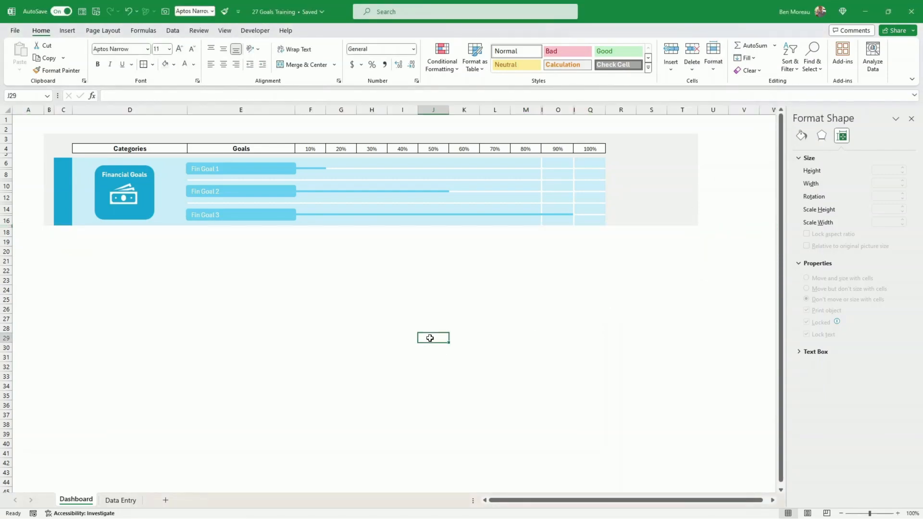
Copy rows 6 through 16 of the Financial Goals block and insert the copied rows at row 18
left_click(10, 163)
left_click_drag(9, 163, 5, 221)
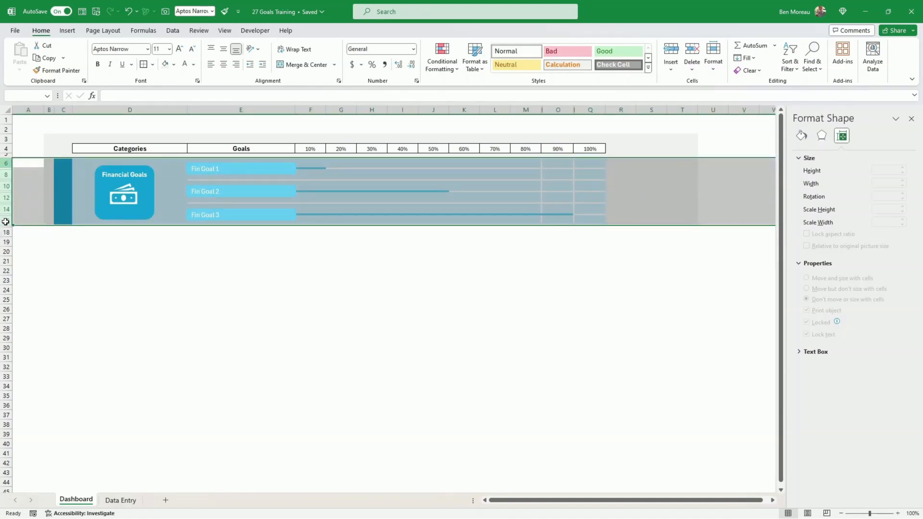
right_click(5, 221)
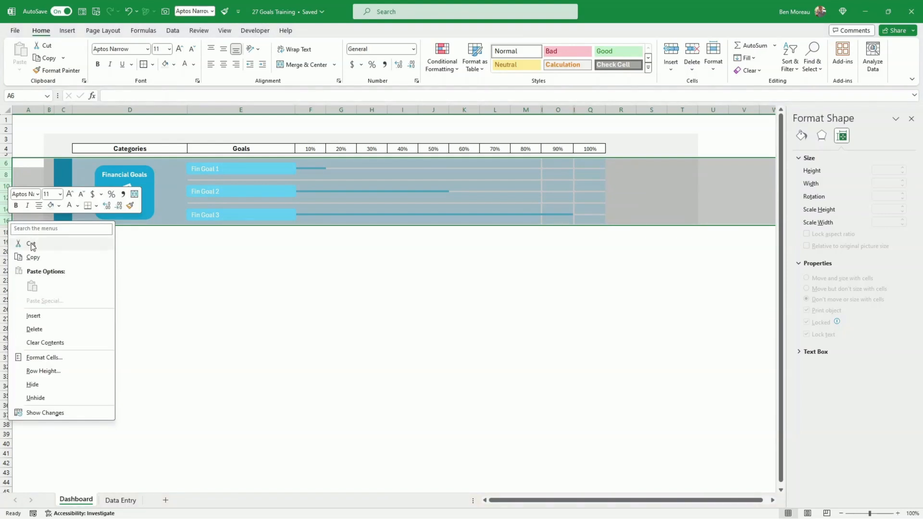
left_click(48, 249)
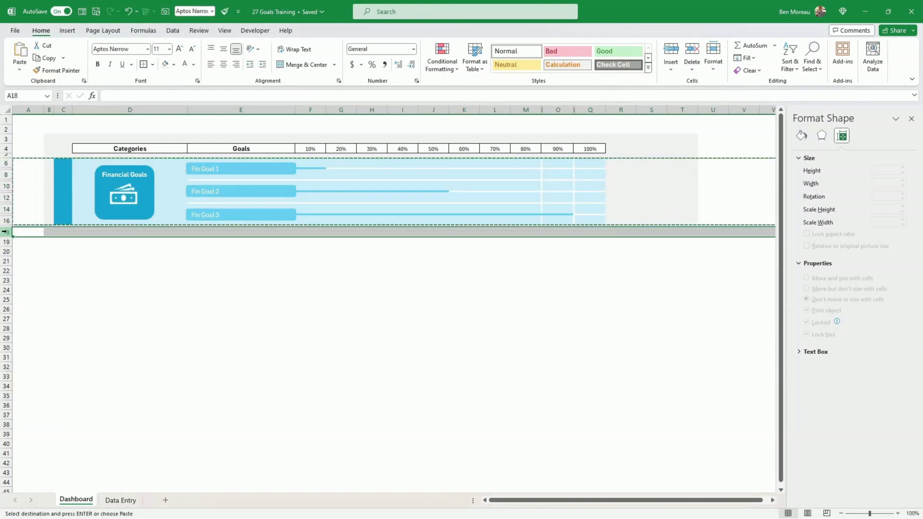
right_click(5, 232)
left_click(49, 326)
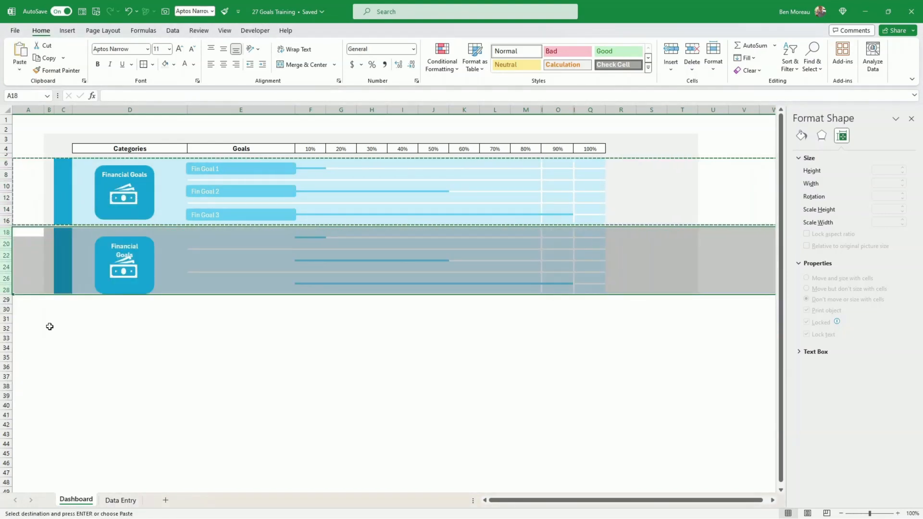
Move the duplicated Financial Goals tile slightly up so it sits inside the new block
left_click(109, 335)
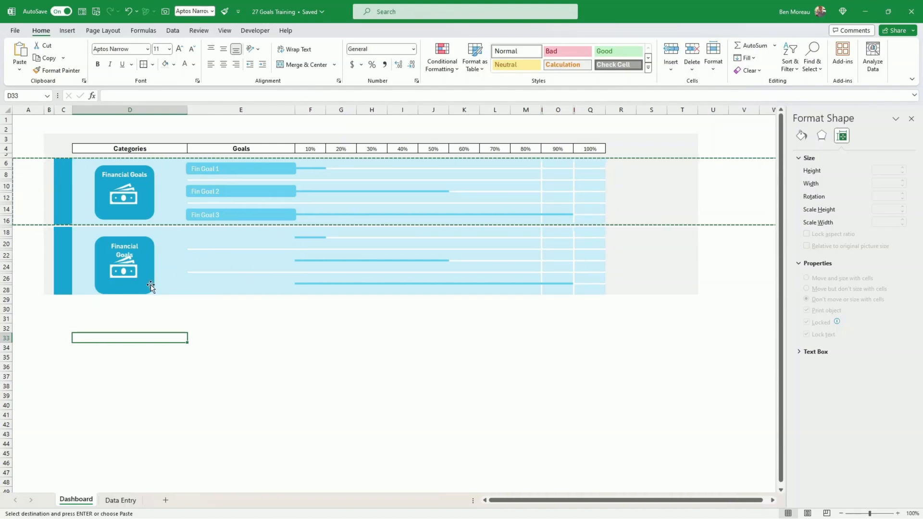
left_click_drag(151, 285, 150, 282)
left_click(217, 318)
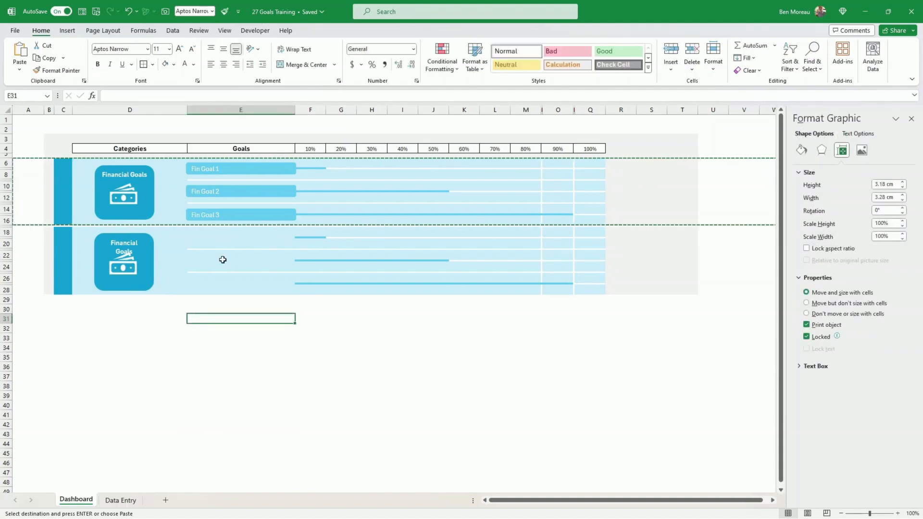
Duplicate the Fin Goal 1, Fin Goal 2 and Fin Goal 3 label shapes into the matching rows of the new block
left_click(250, 172)
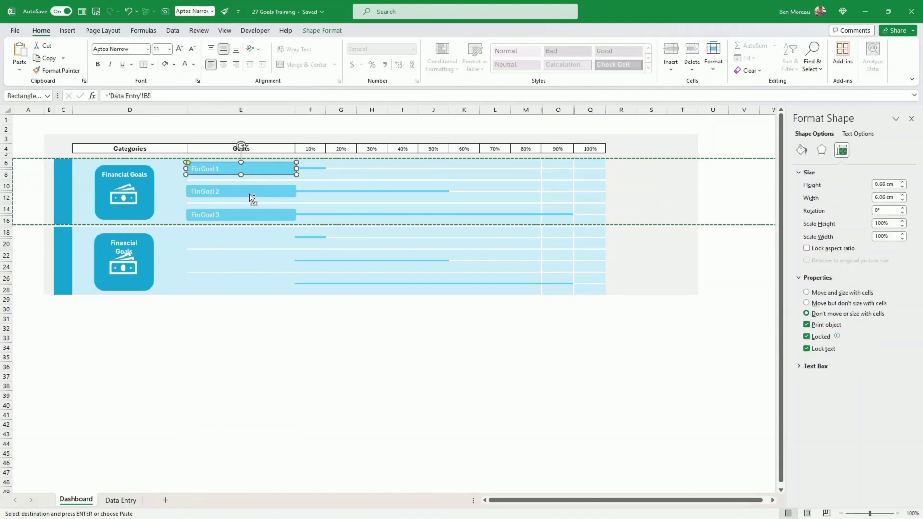
left_click(251, 194, "shift")
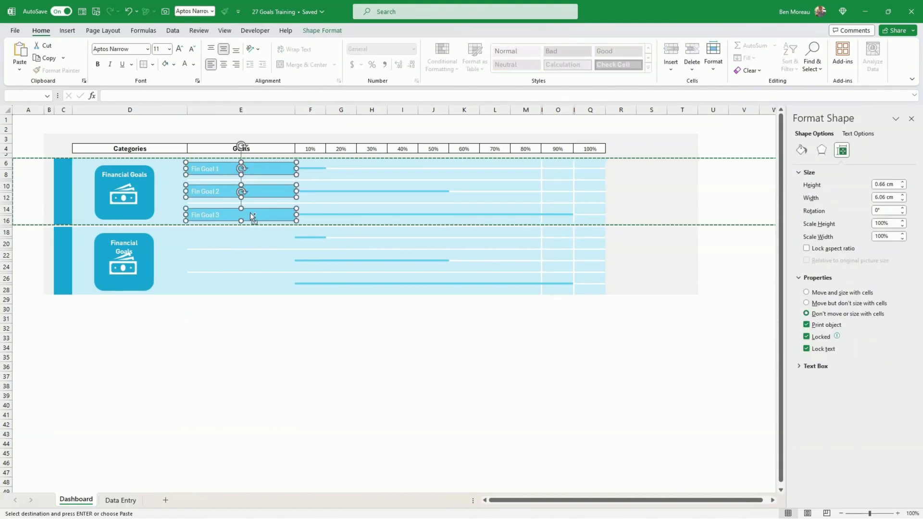
left_click_drag(273, 228, 265, 290)
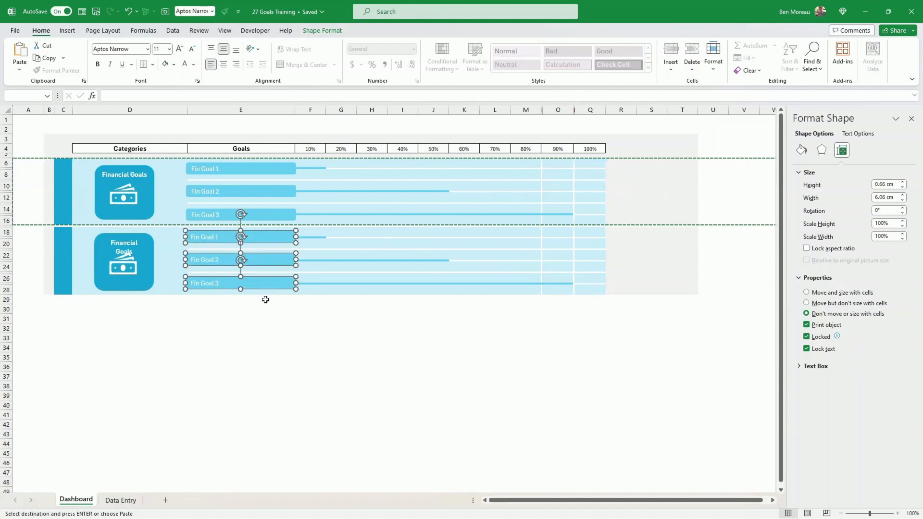
left_click(259, 327)
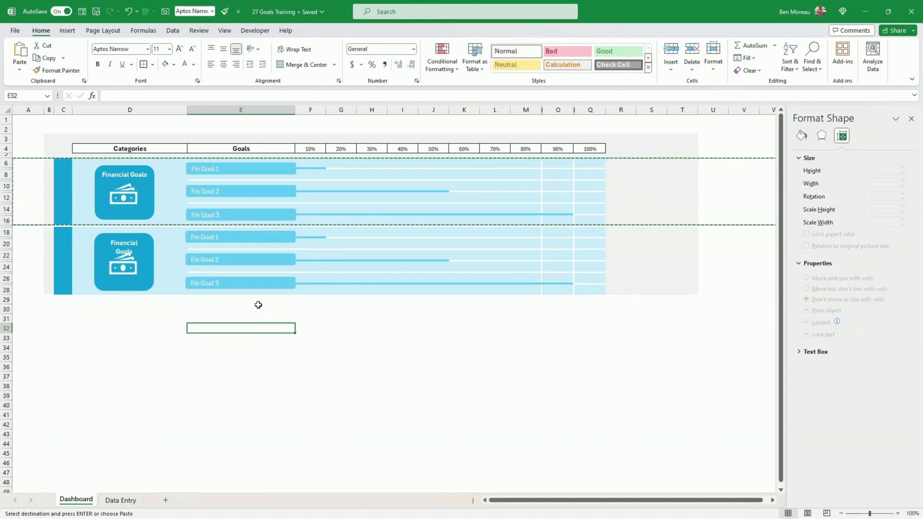
Ungroup the duplicated Financial Goals tile and shift its banknote icon slightly down
left_click(127, 264)
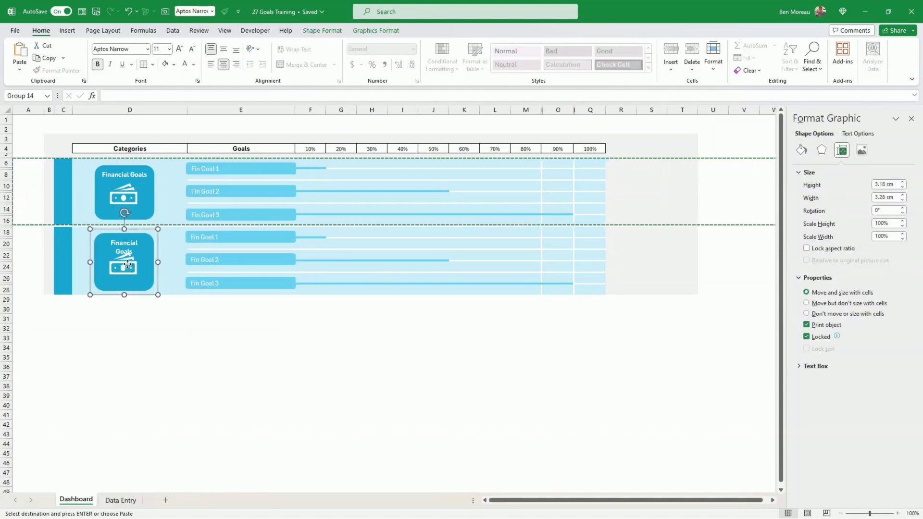
left_click(128, 264)
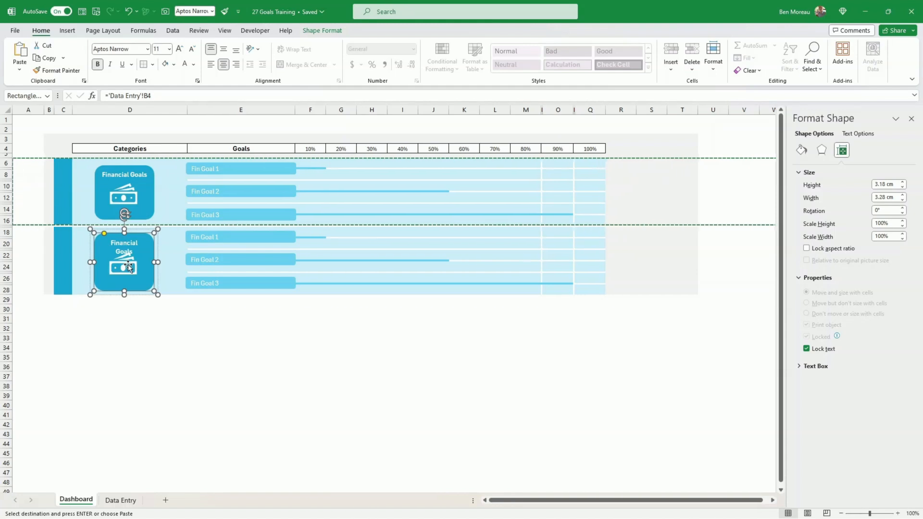
right_click(128, 264)
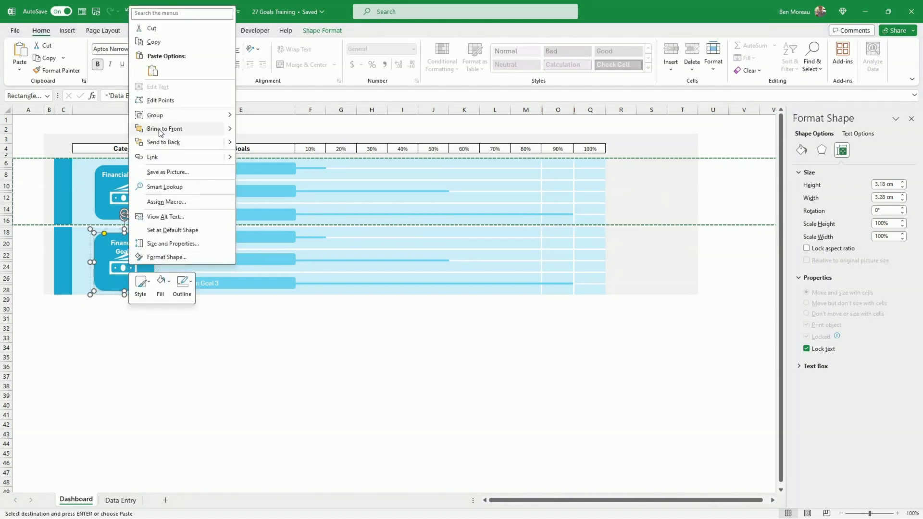
mouse_move(161, 121)
left_click(261, 145)
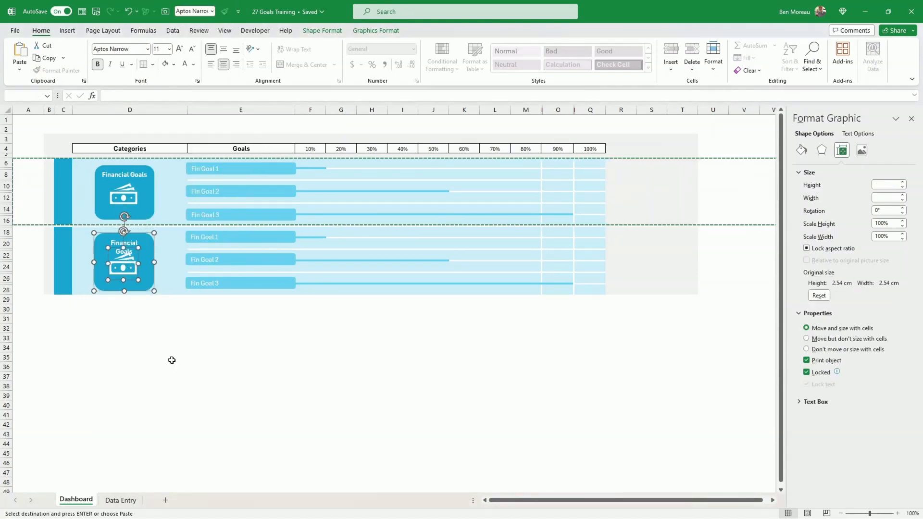
left_click(168, 366)
left_click(126, 270)
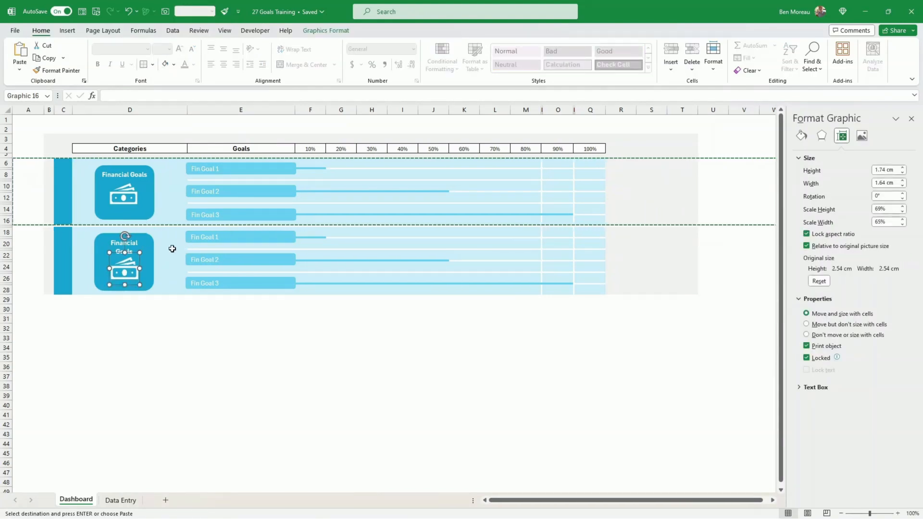
Link the duplicated tile's label to cell B8 (Health Goals) on the Data Entry sheet and make its text bold and white
left_click(123, 246)
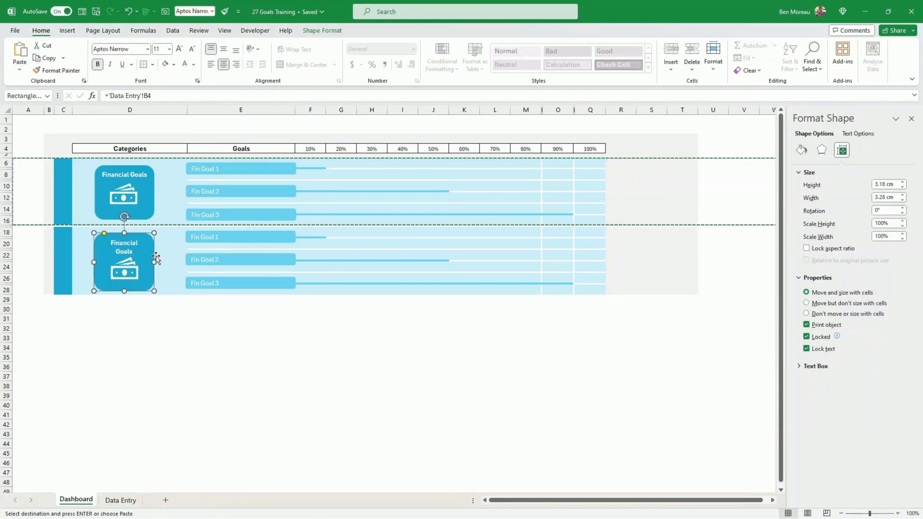
left_click(156, 96)
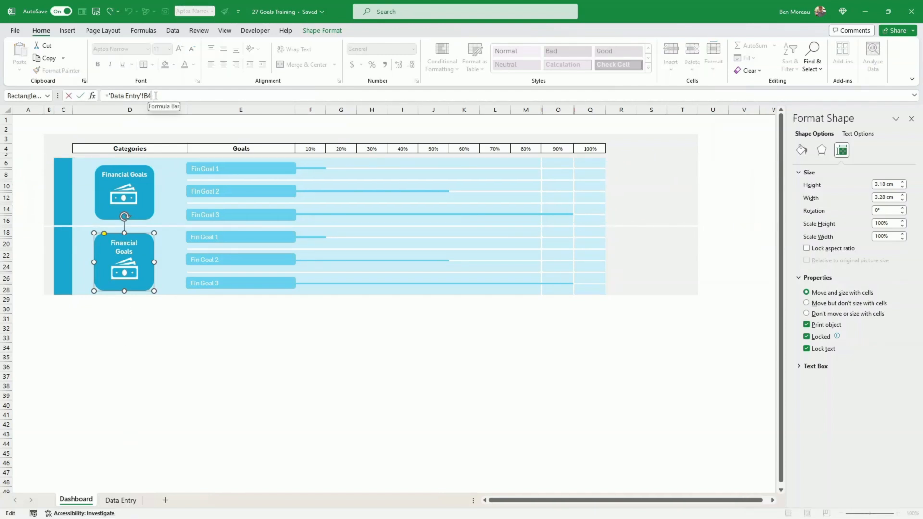
key("BackSpace")
key("BackSpace")
key("BackSpace")
key("BackSpace")
key("BackSpace")
key("BackSpace")
key("BackSpace")
key("BackSpace")
key("BackSpace")
key("BackSpace")
key("BackSpace")
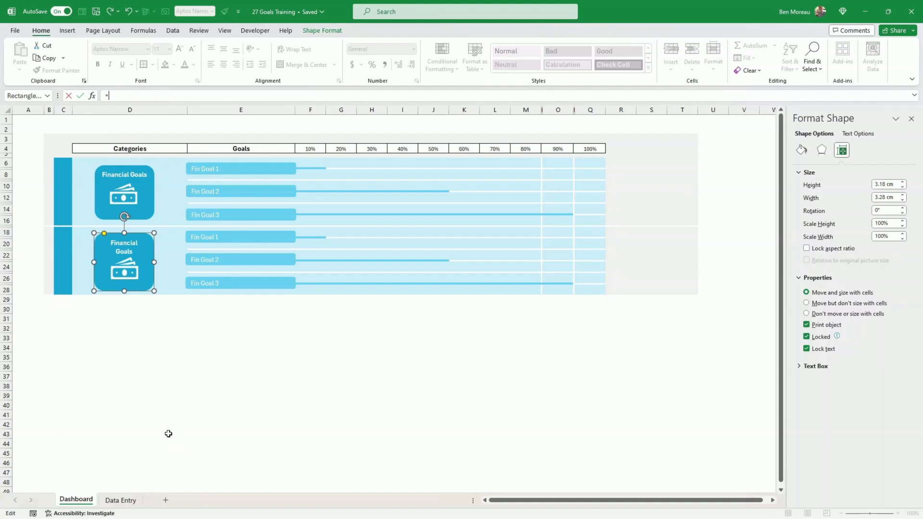
left_click(121, 500)
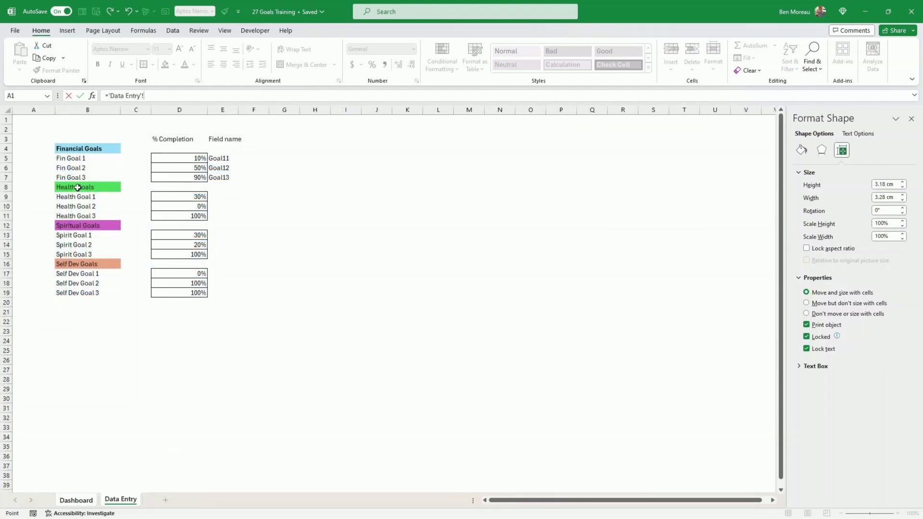
key("Return")
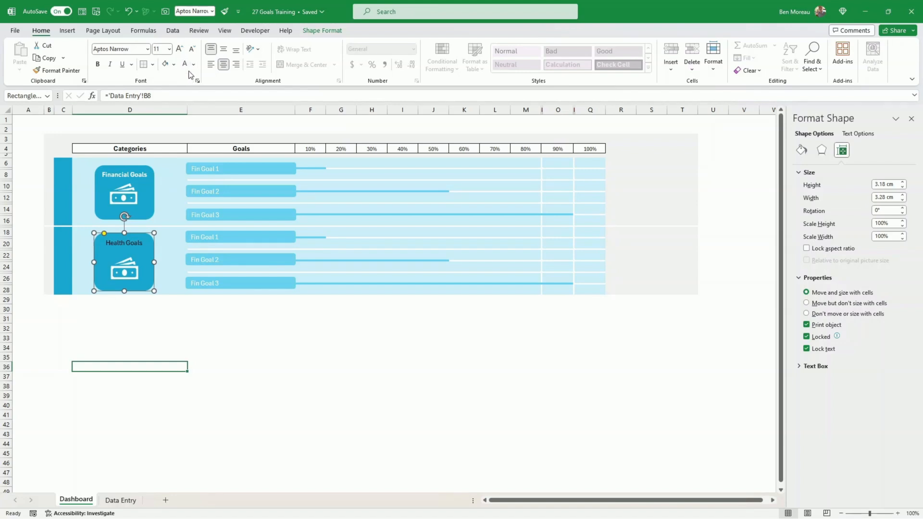
left_click(98, 65)
left_click(144, 309)
Replace the banknote graphic in the Health Goals tile with the solid running-person icon, searching the stock icons for "running"
left_click(130, 276)
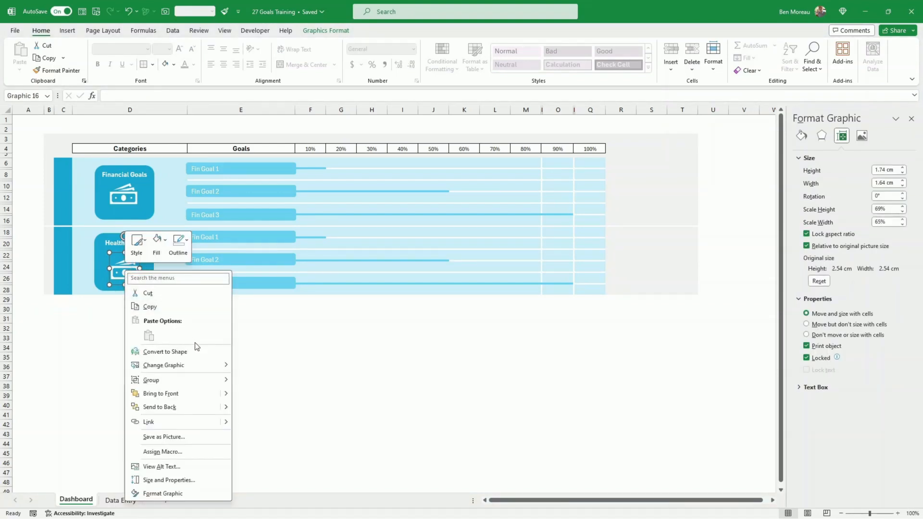
mouse_move(224, 372)
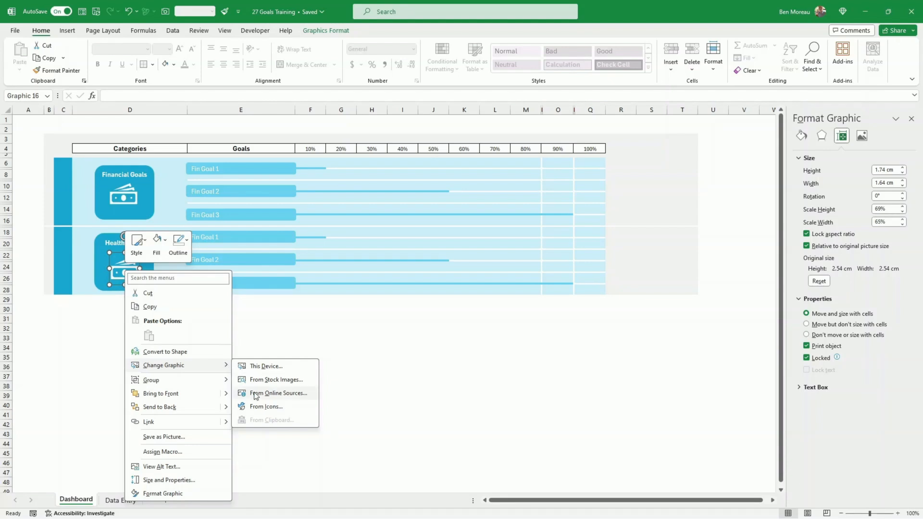
left_click(262, 407)
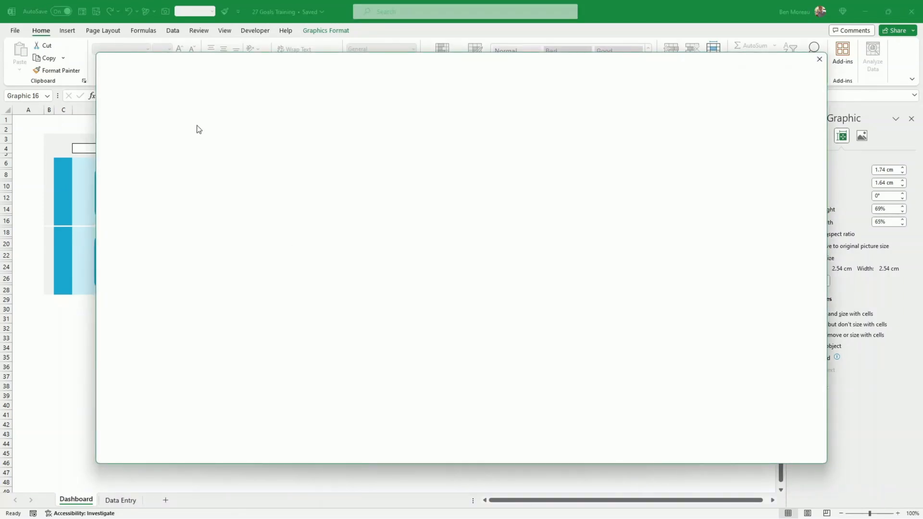
type("running")
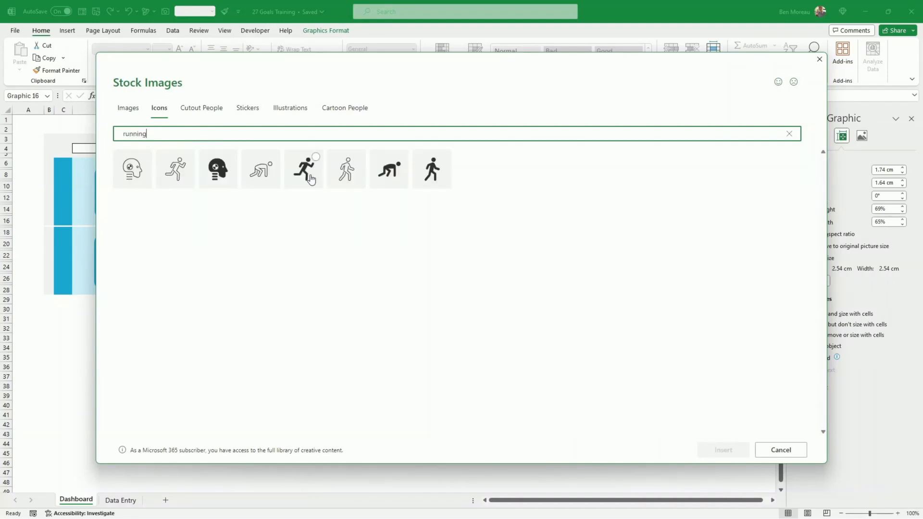
left_click(305, 170)
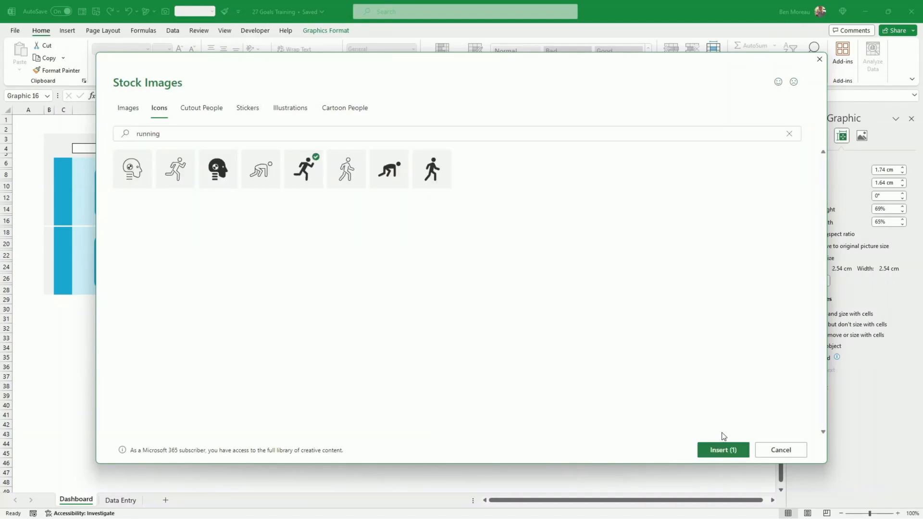
left_click(723, 449)
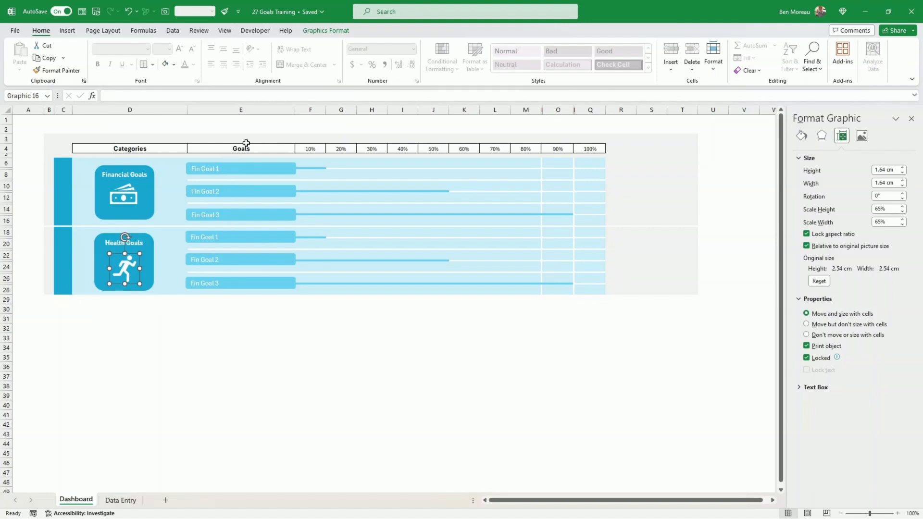
Apply the first outer shadow preset to the running-person icon
left_click(321, 31)
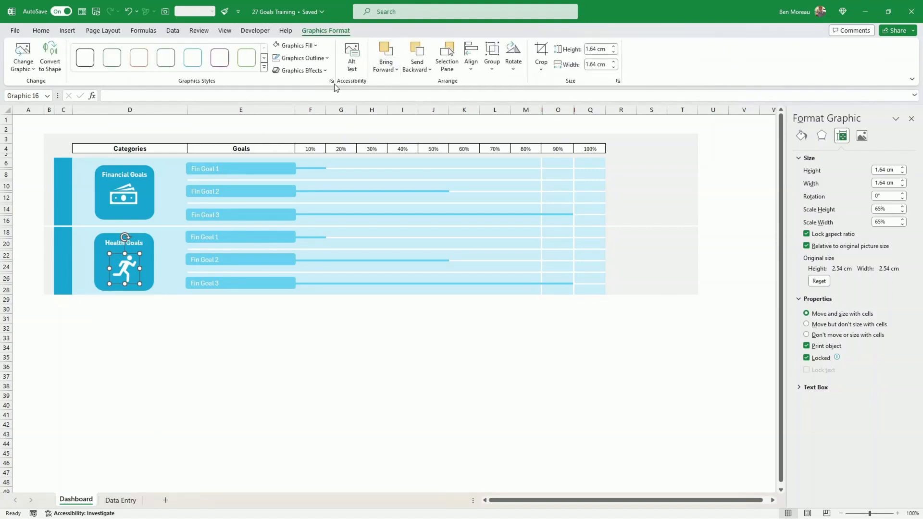
left_click(318, 71)
mouse_move(328, 112)
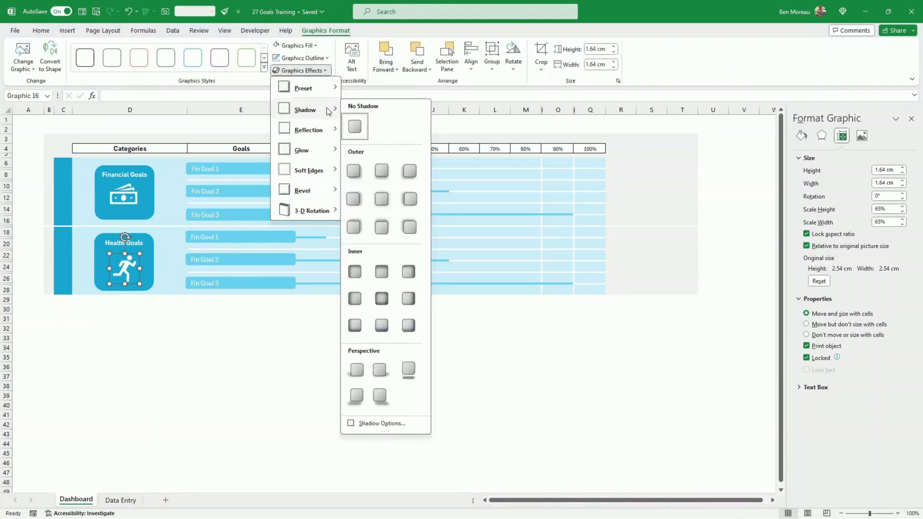
left_click(354, 172)
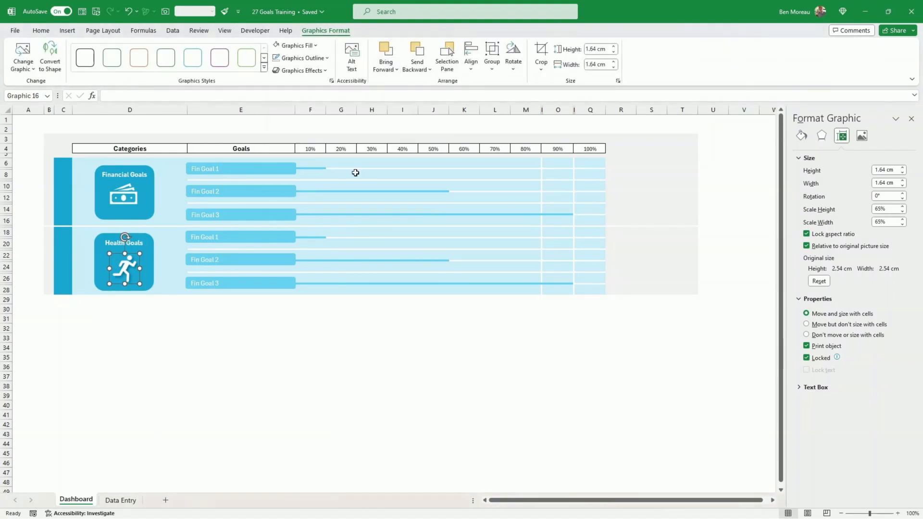
Nudge the running-person icon slightly up within the Health Goals tile
left_click(131, 198)
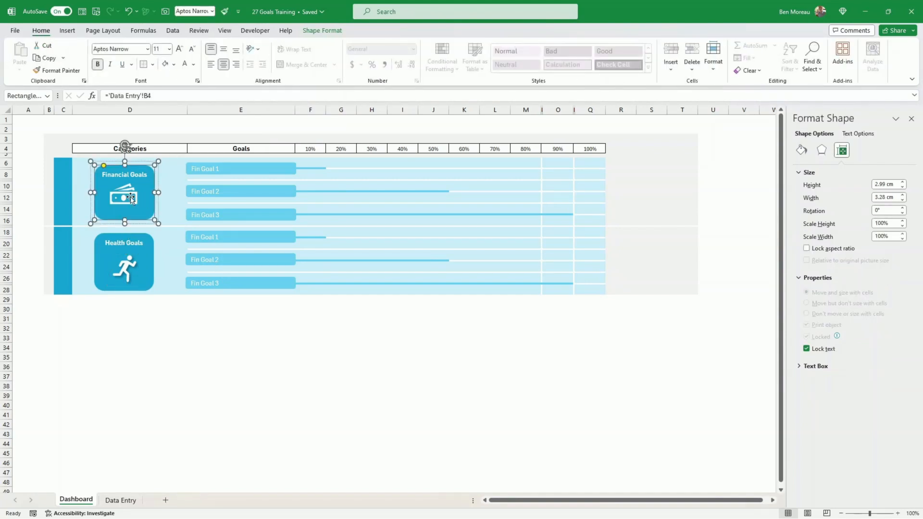
left_click(148, 348)
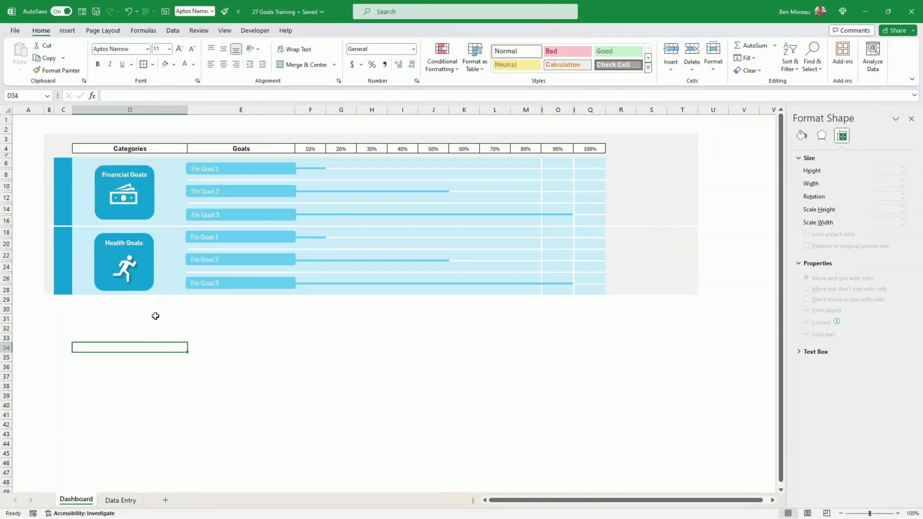
left_click(125, 274)
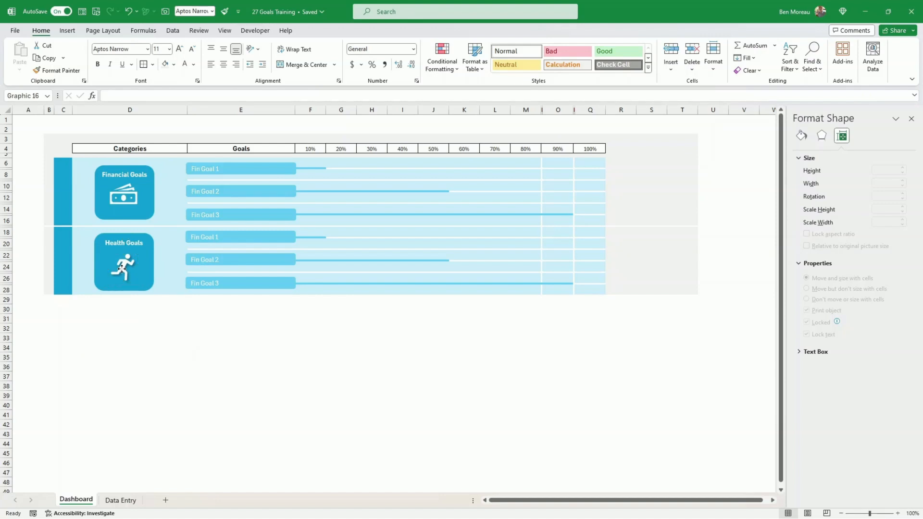
Link the first goal bar in the Health Goals block to cell B9 (Health Goal 1) on the Data Entry sheet
left_click(279, 243)
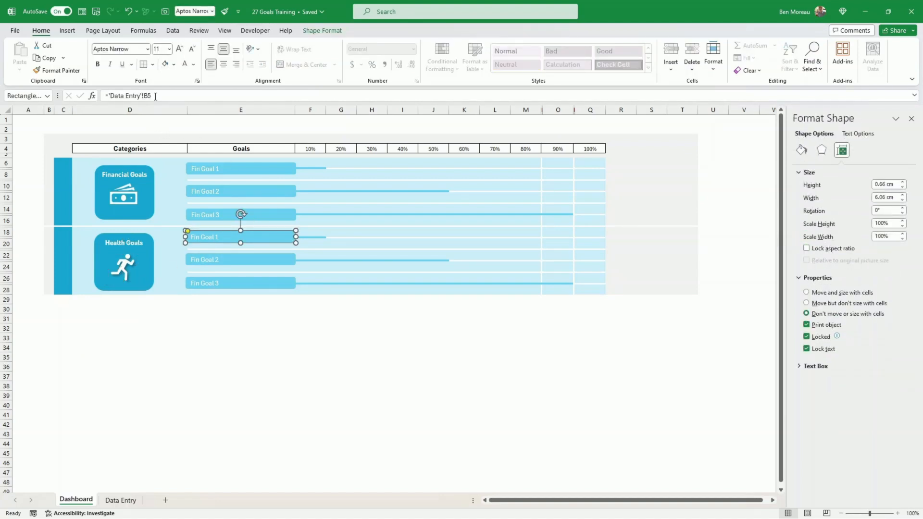
left_click_drag(155, 96, 118, 96)
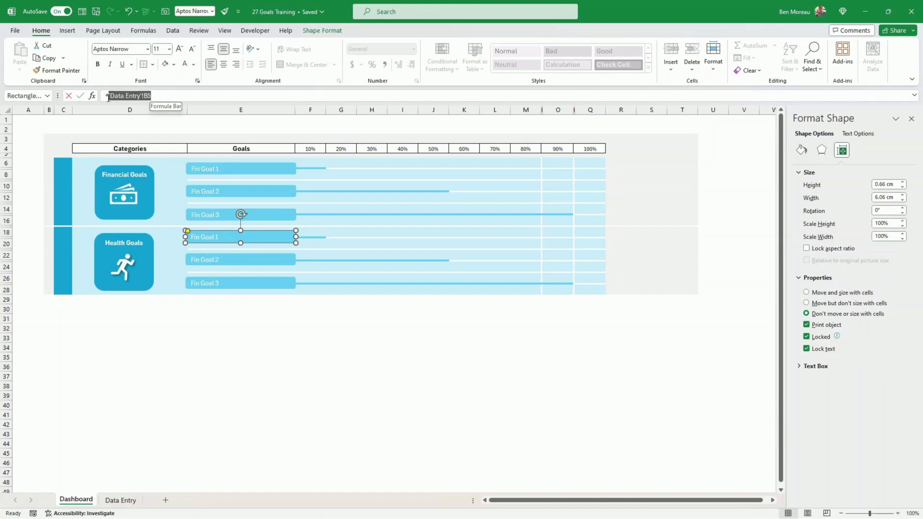
key("BackSpace")
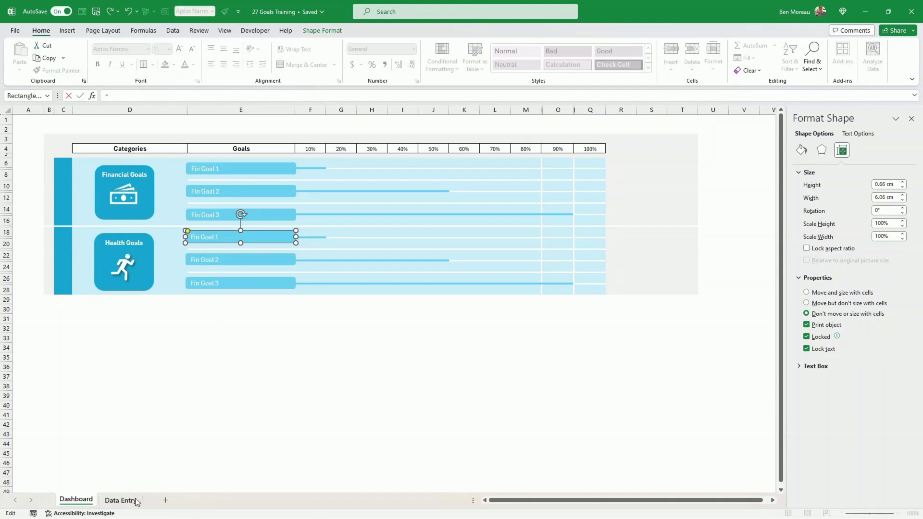
left_click(120, 500)
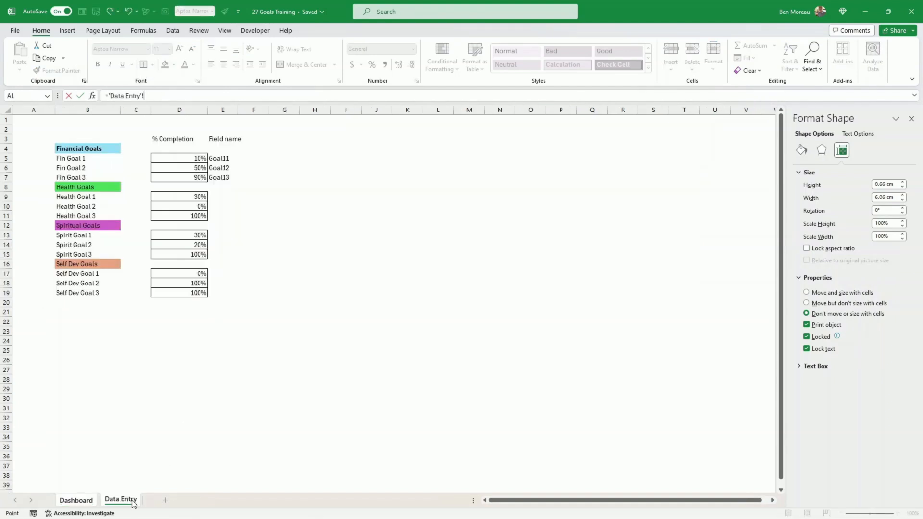
left_click(75, 198)
key("Return")
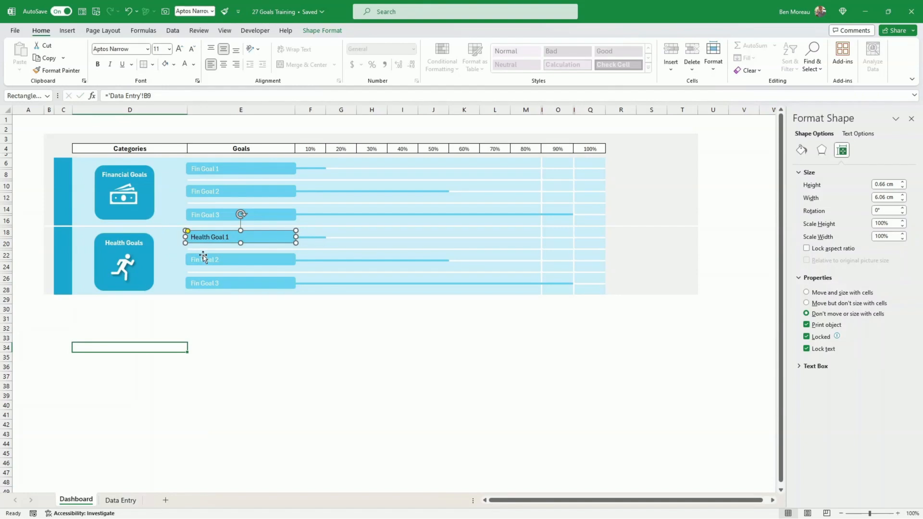
Link the second goal bar in the Health Goals block to cell B10 (Health Goal 2) on the Data Entry sheet
left_click(214, 265)
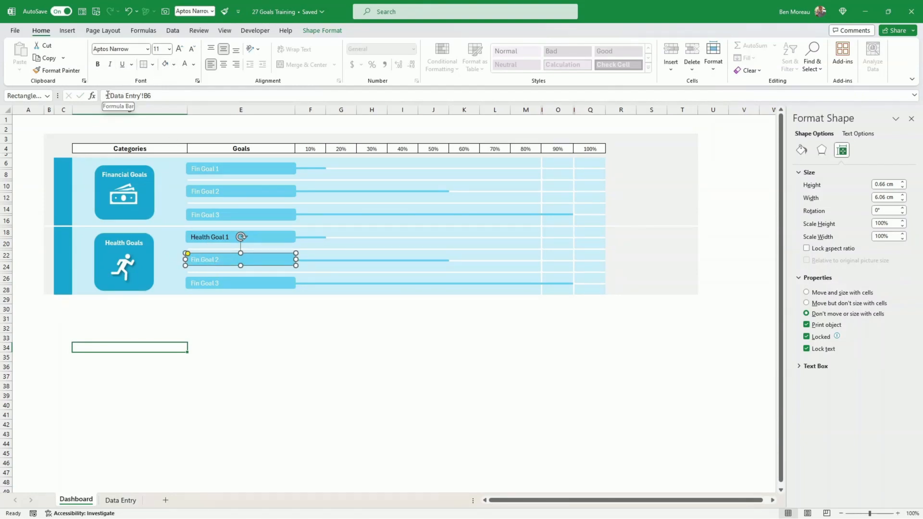
left_click_drag(107, 96, 153, 96)
key("BackSpace")
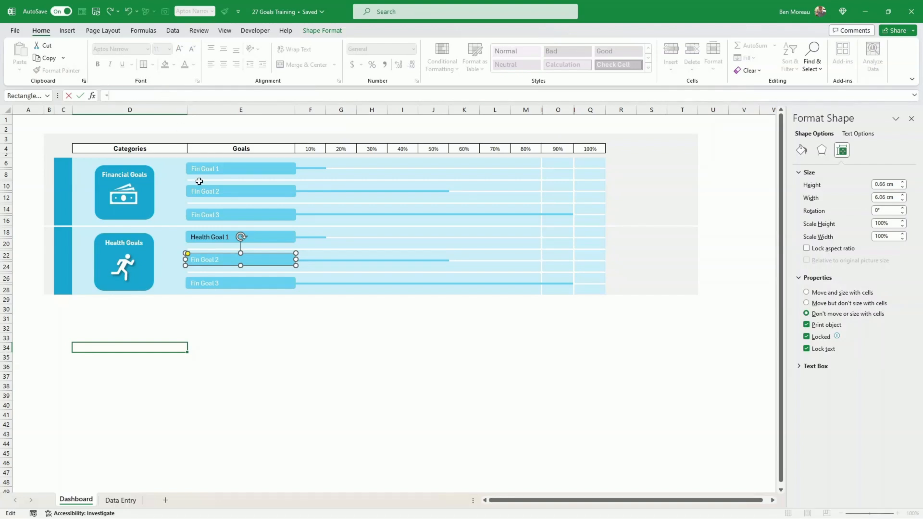
left_click(123, 501)
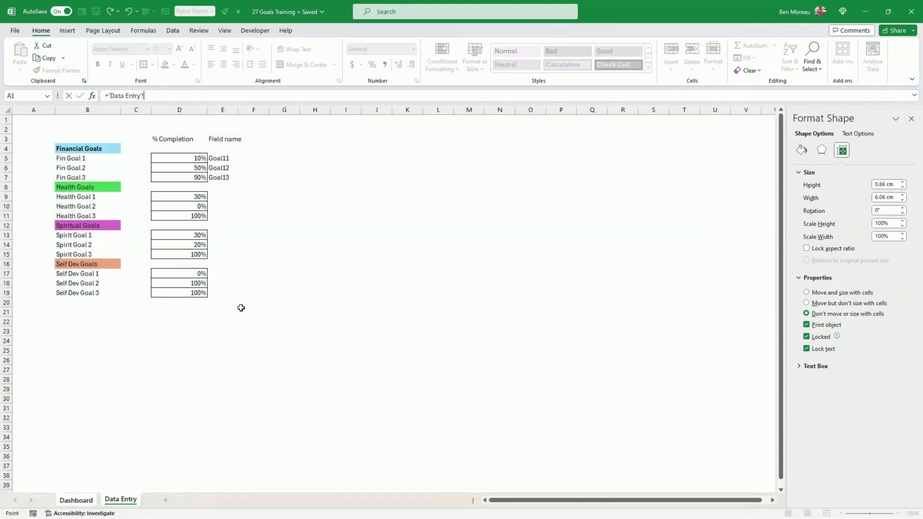
left_click(93, 206)
key("Return")
Link the third goal bar in the Health Goals block to cell B11 (Health Goal 3) on the Data Entry sheet
key("Tab")
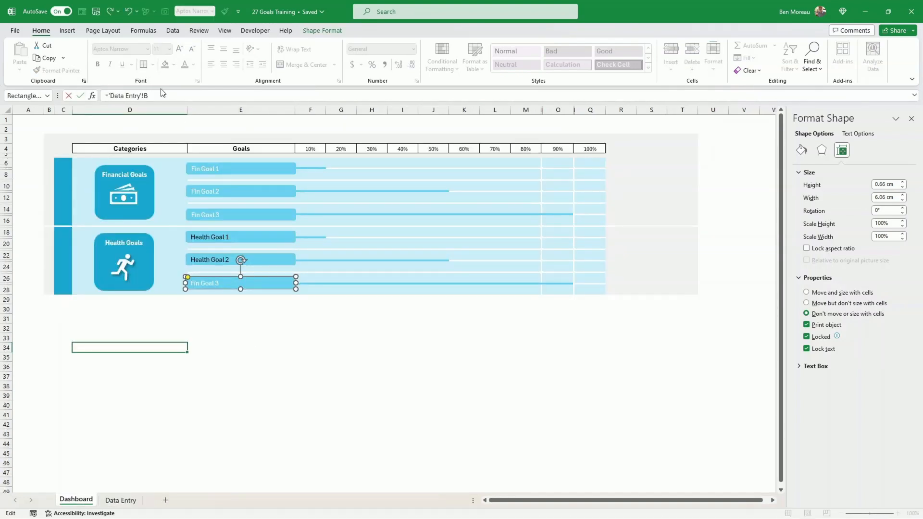
key("BackSpace")
key("BackSpace")
key("BackSpace")
key("BackSpace")
key("BackSpace")
key("BackSpace")
key("BackSpace")
key("BackSpace")
key("BackSpace")
key("BackSpace")
key("BackSpace")
key("BackSpace")
key("BackSpace")
left_click(122, 499)
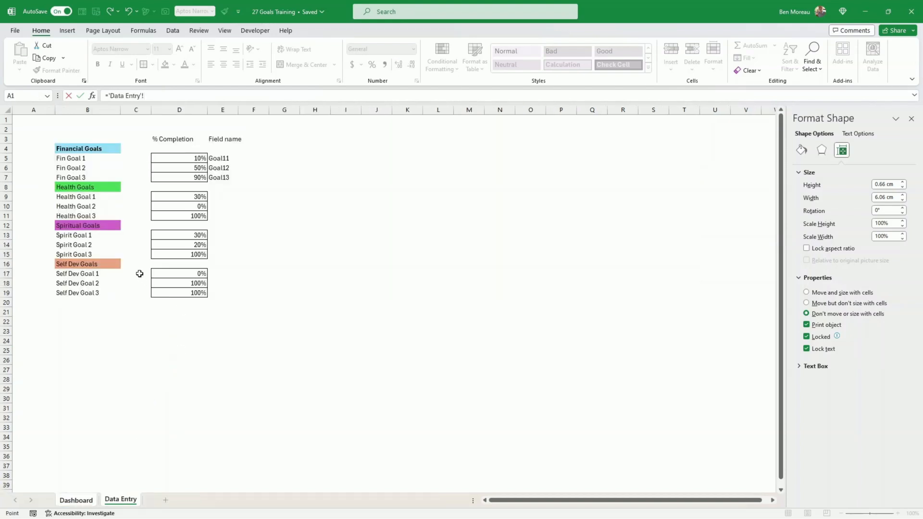
left_click(88, 213)
key("Return")
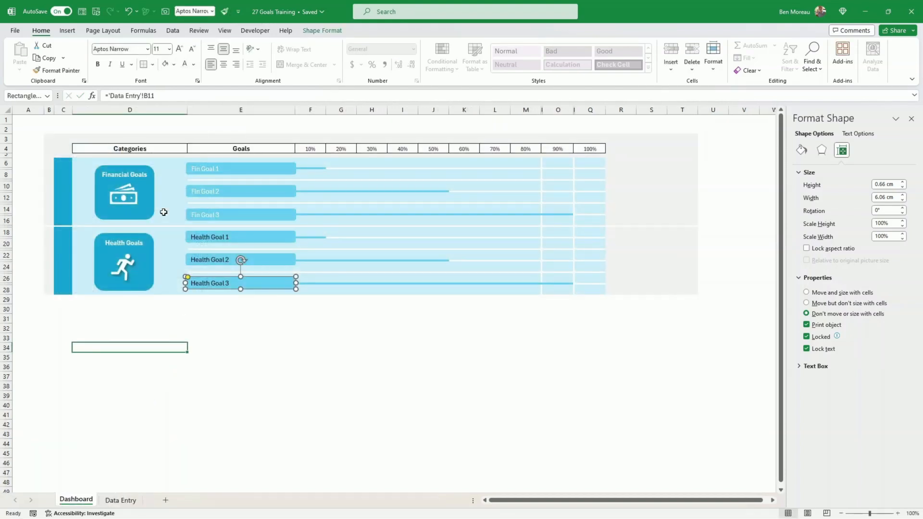
left_click(297, 338)
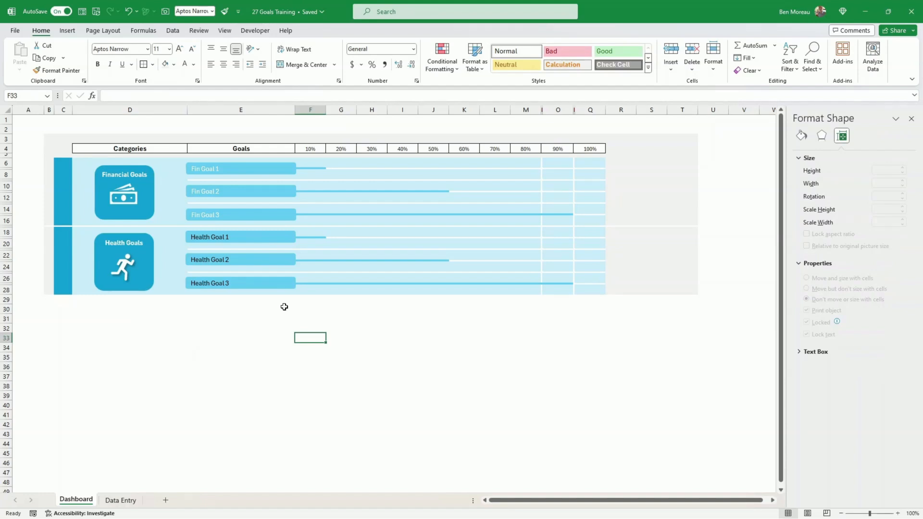
Select all shapes on the dashboard and set their text colour to white
left_click(263, 244)
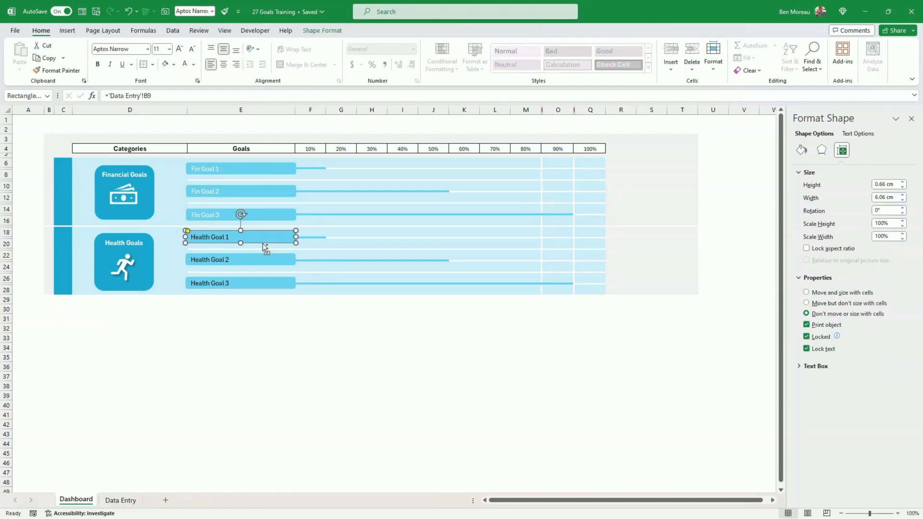
key("ctrl+a")
left_click(185, 66)
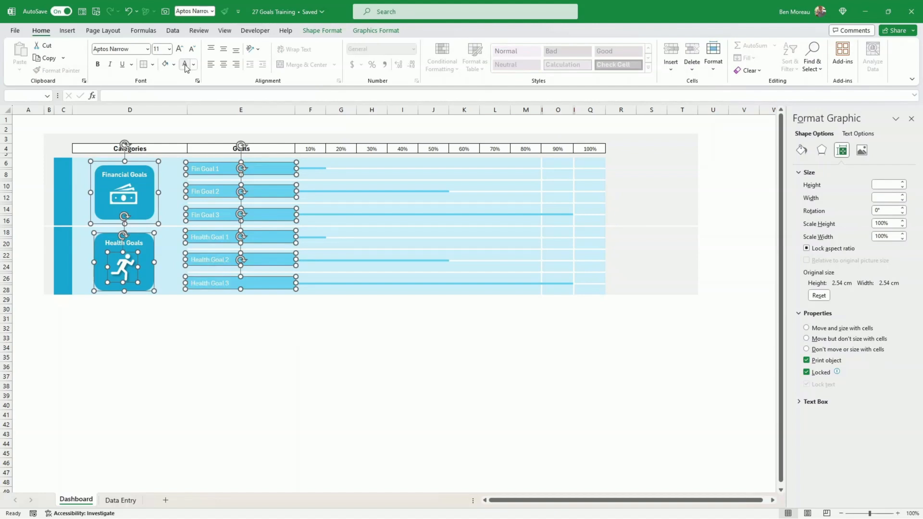
left_click(242, 337)
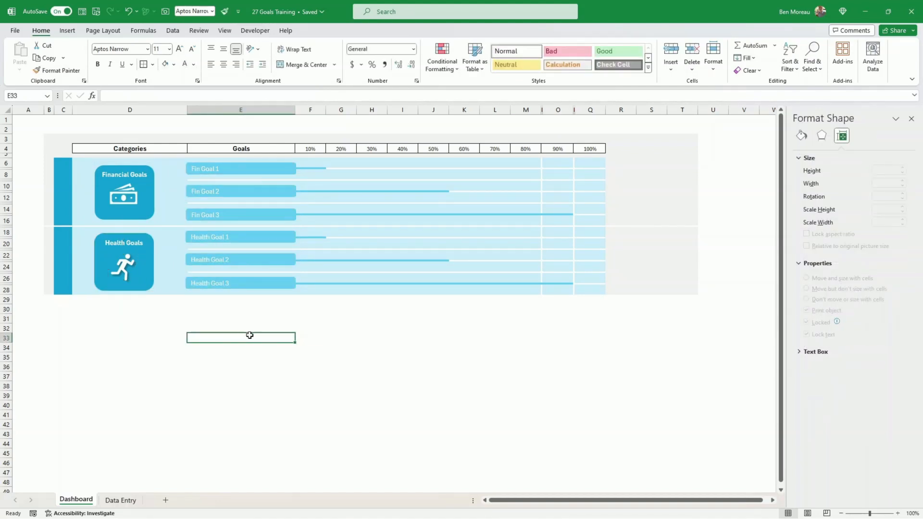
Fill cell C18 with the dark green theme colour and extend it down the strip to row 28 beside Health Goals
left_click(301, 239)
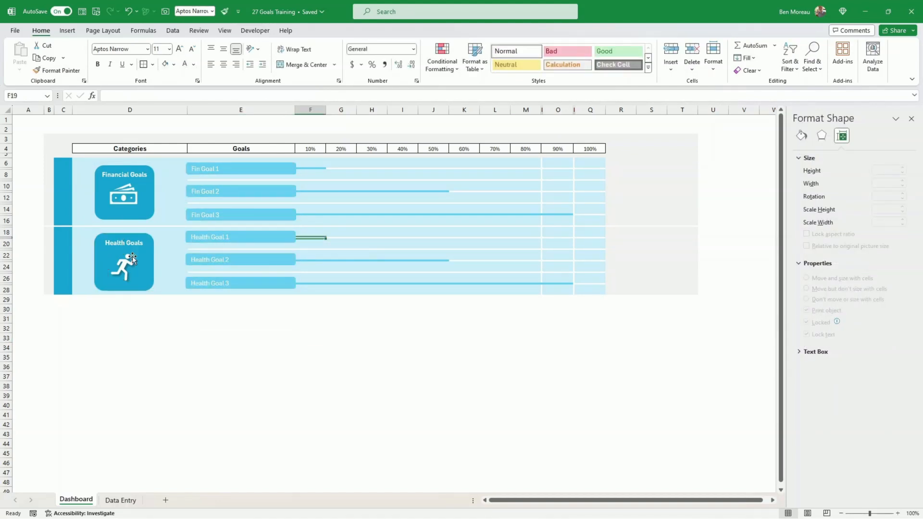
left_click(65, 234)
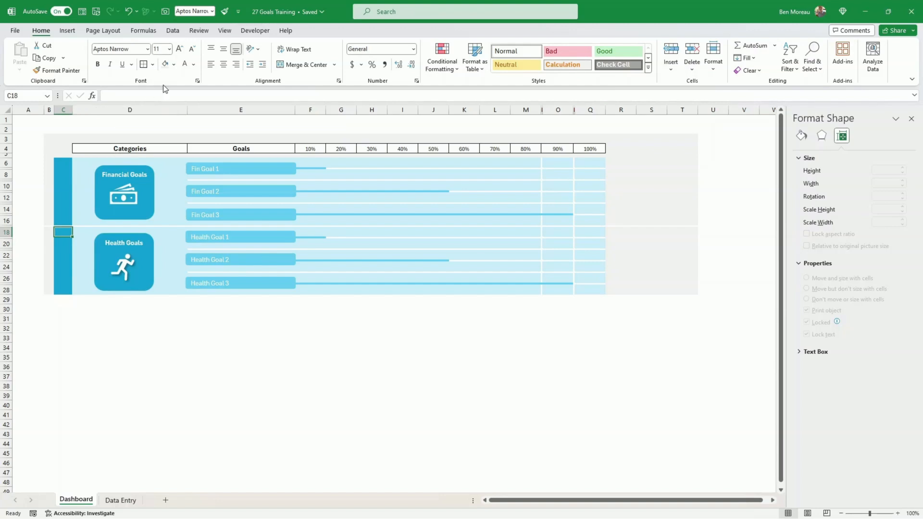
left_click(174, 65)
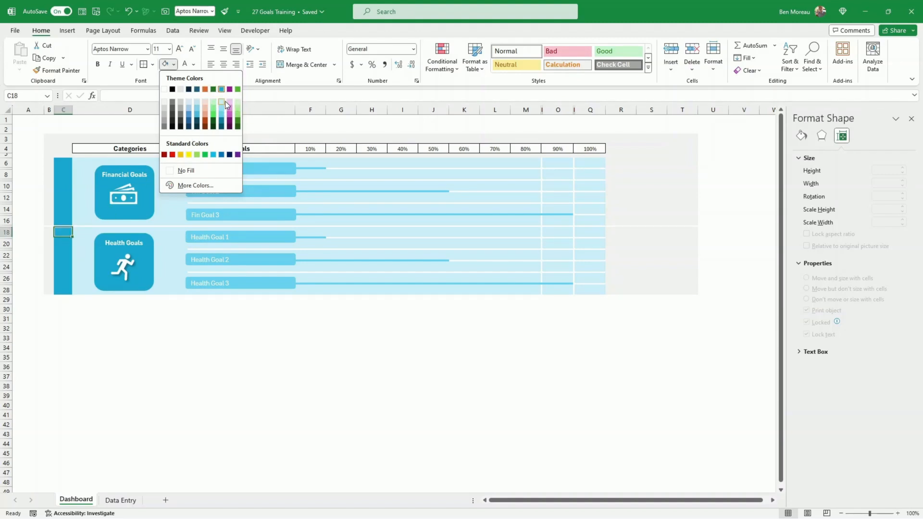
left_click(213, 90)
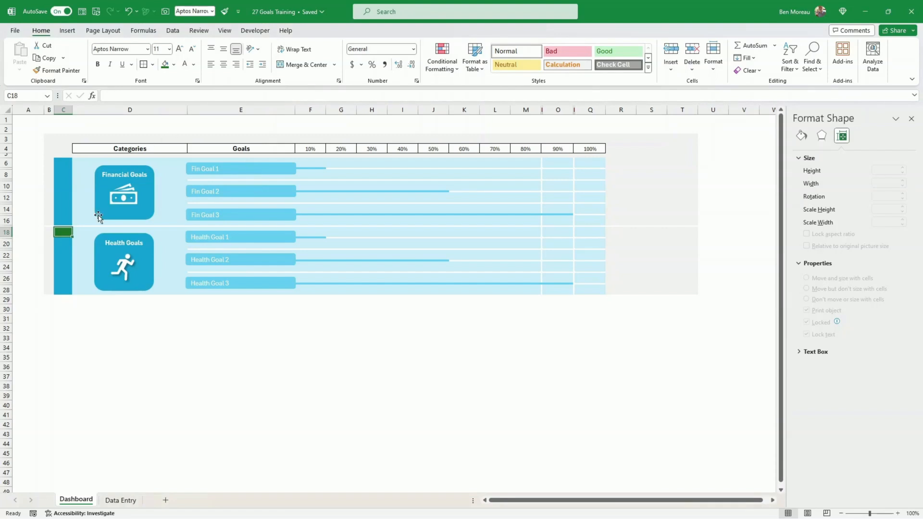
left_click_drag(74, 237, 76, 287)
left_click(55, 276)
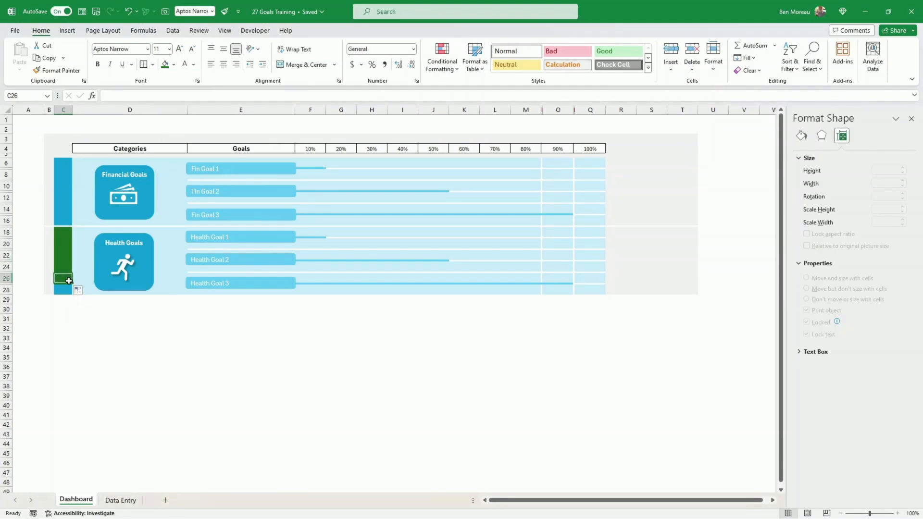
left_click_drag(72, 283, 72, 294)
Fill the Health Goals tile with the same dark green theme colour as its side strip
left_click(149, 285)
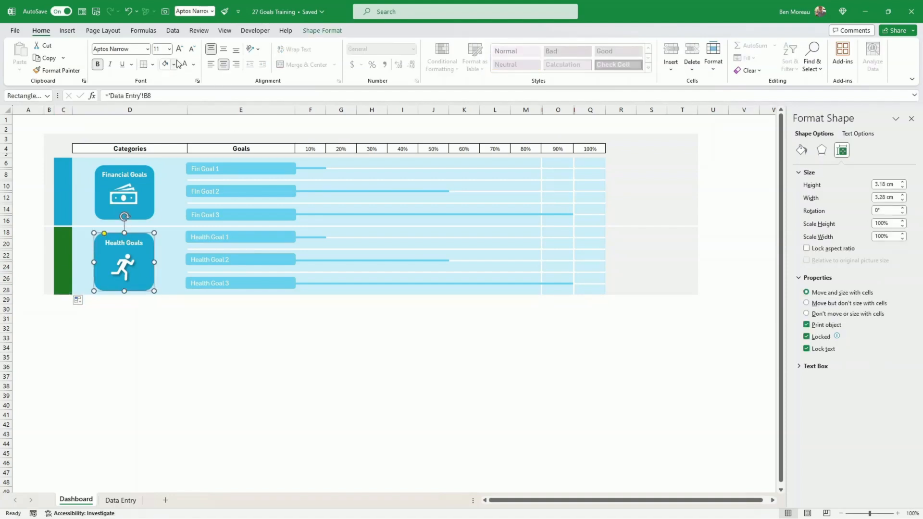
left_click(174, 64)
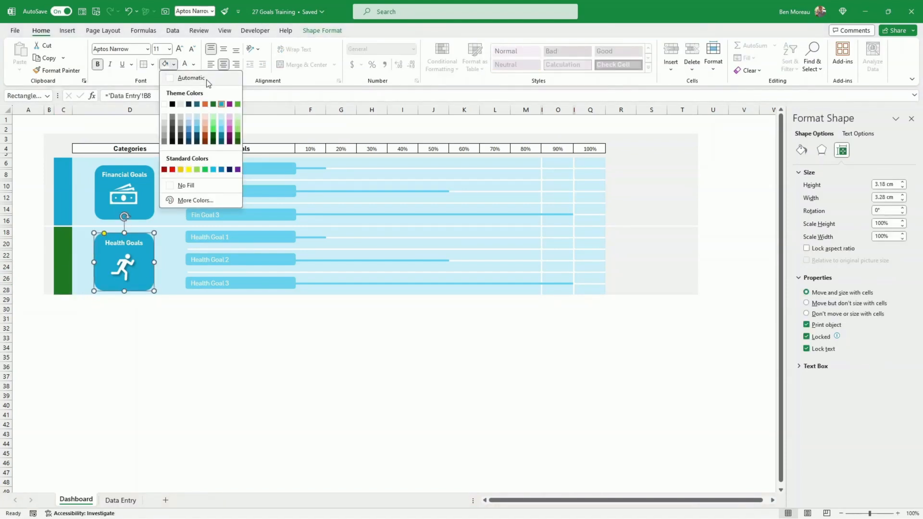
left_click(213, 104)
Fill the three Health Goal bars together with the brighter, medium tint of the green theme colour
left_click(252, 241)
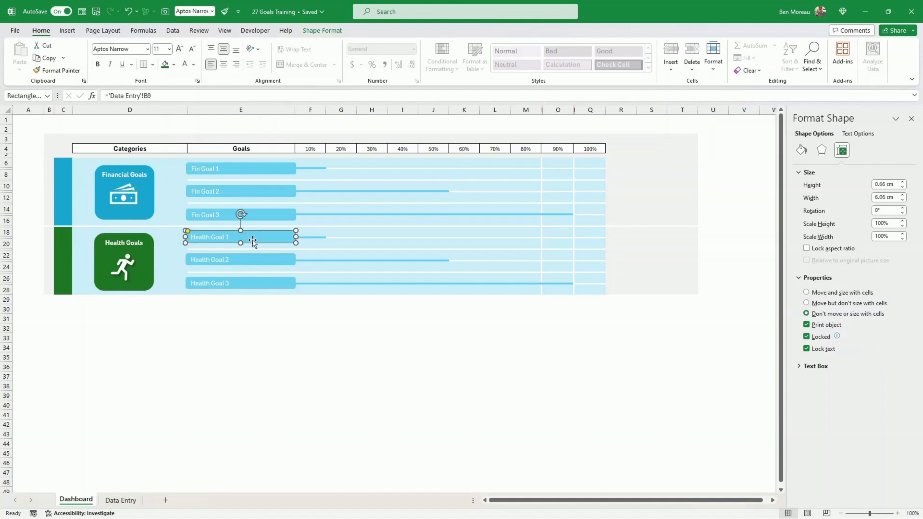
left_click(258, 264, "ctrl")
left_click(258, 284, "ctrl")
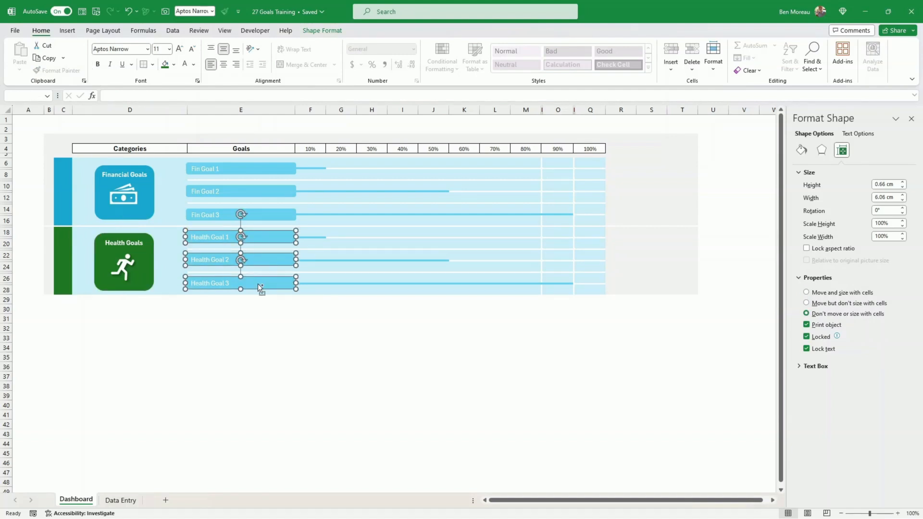
left_click(174, 66)
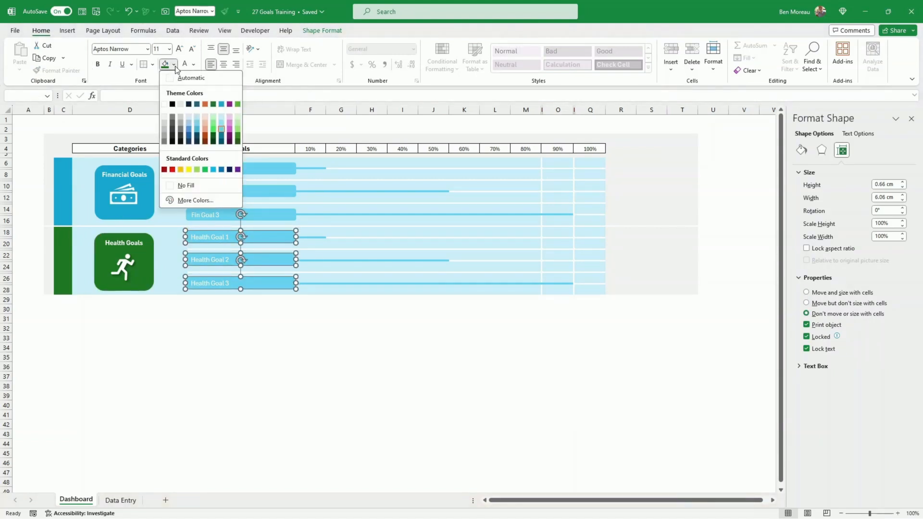
left_click(213, 131)
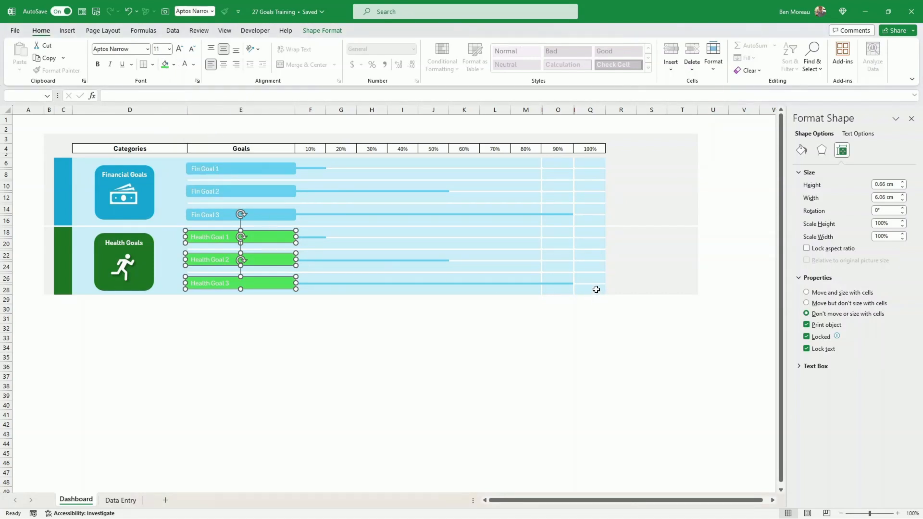
Fill the block's last row, D28 to Q28, with the lightest tint of the green theme colour
left_click_drag(596, 290, 132, 285)
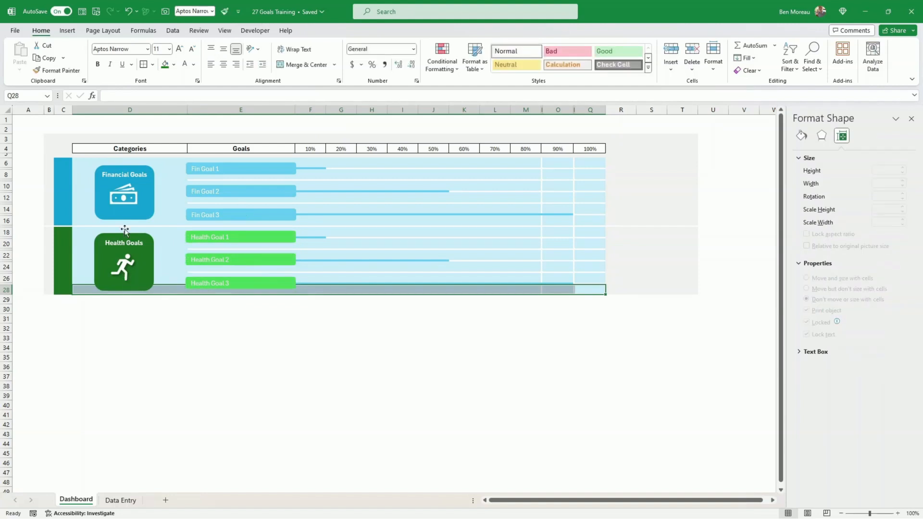
left_click(174, 64)
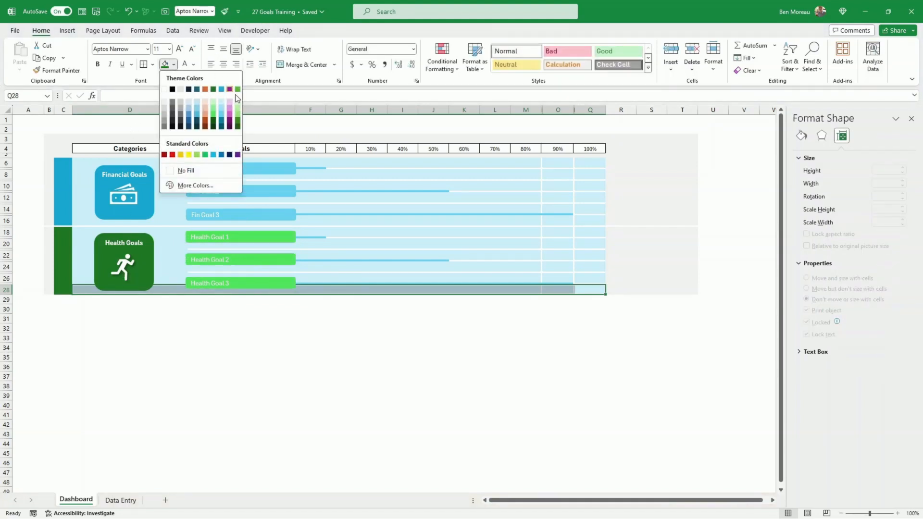
left_click(214, 105)
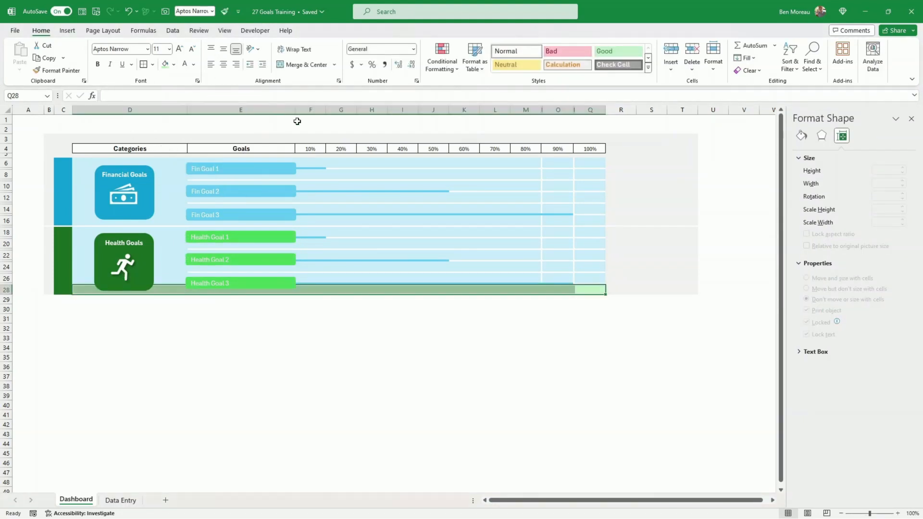
Fill the row above the Health Goal 3 progress line, D26 to Q26, with the lightest green theme tint
left_click(596, 276)
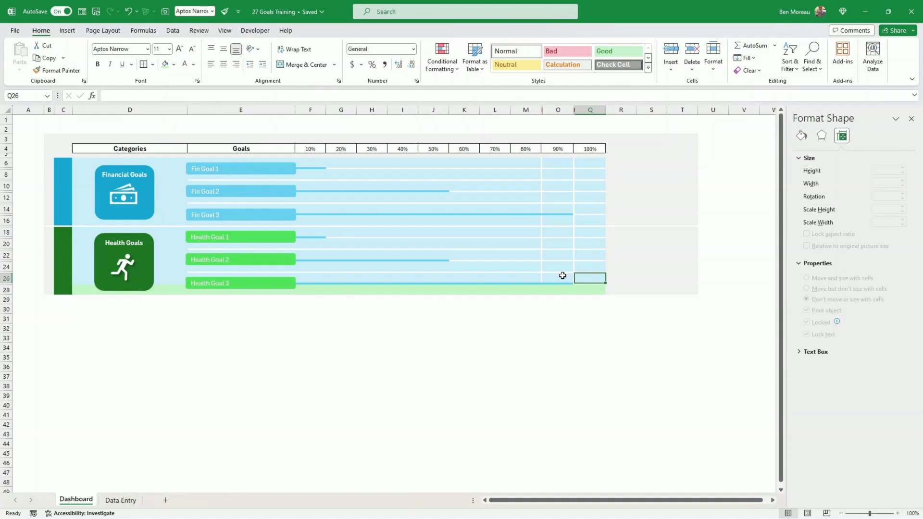
left_click(561, 276, "ctrl")
left_click_drag(526, 278, 144, 278)
left_click(169, 66)
left_click(161, 317)
left_click_drag(84, 281, 135, 280)
left_click(589, 309)
left_click(542, 289)
left_click(173, 65)
left_click(165, 86)
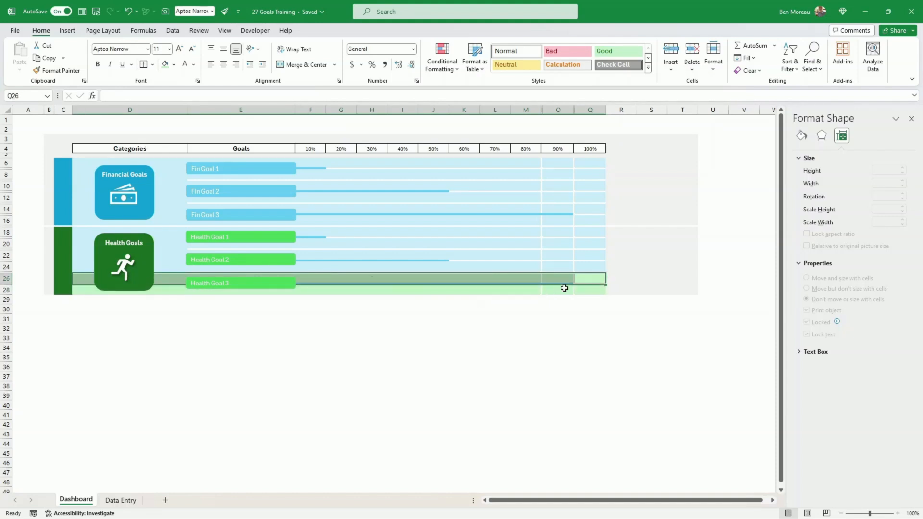
Copy the formatting of D26:Q28 with Format Painter onto the Health Goal 1 rows from D18 and the Health Goal 2 rows from D22
left_click_drag(587, 279, 117, 294)
left_click(60, 70)
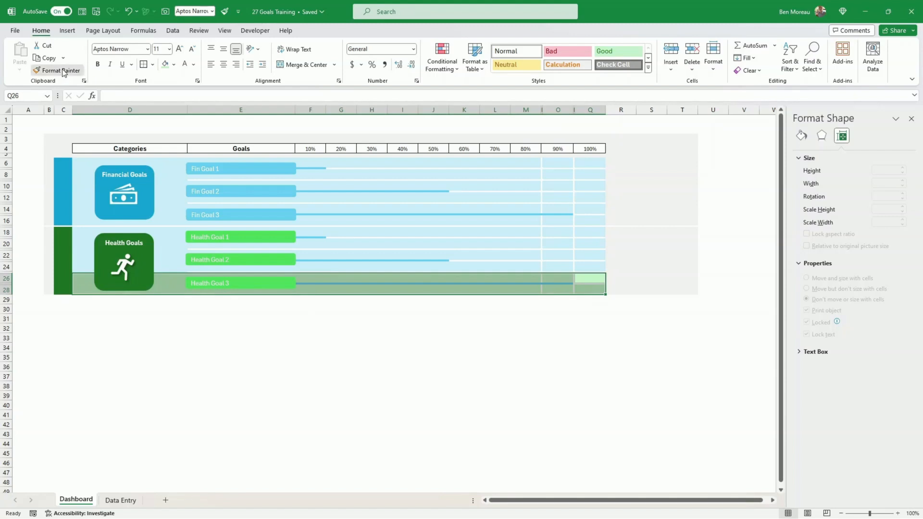
left_click(85, 232)
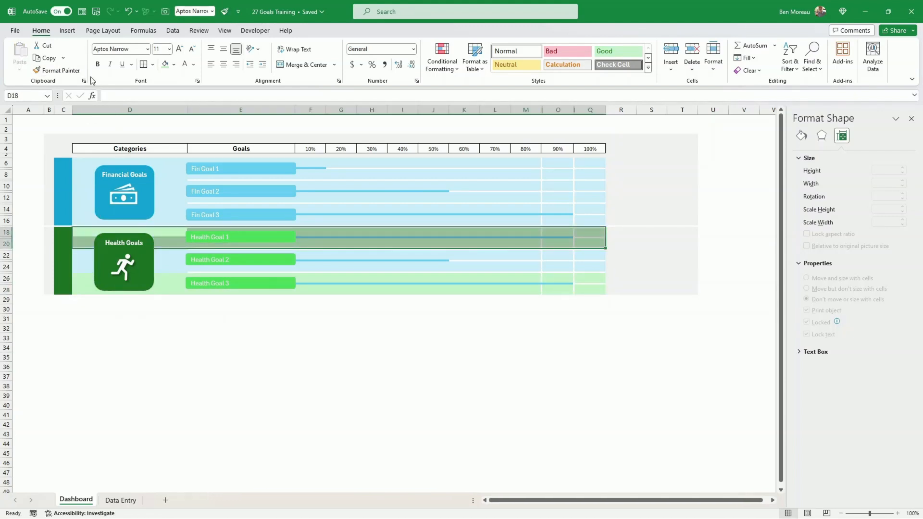
left_click(58, 71)
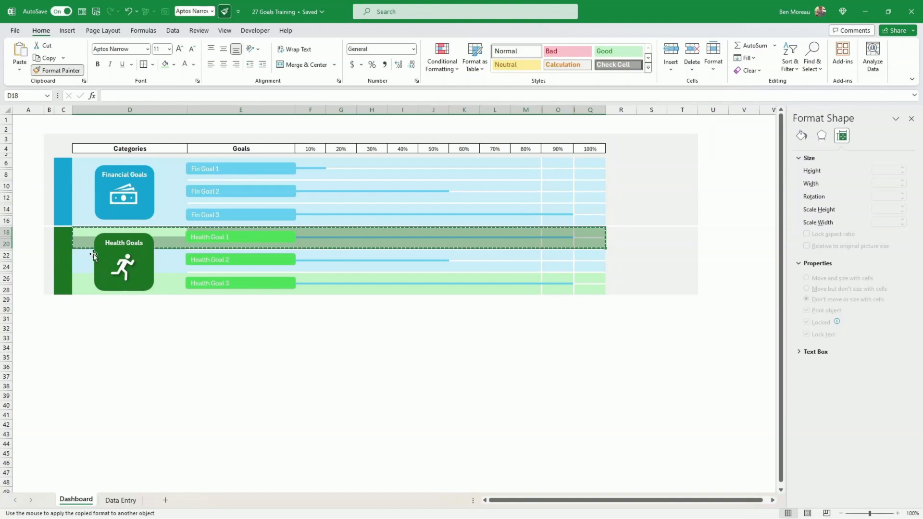
left_click(91, 252)
left_click(180, 347)
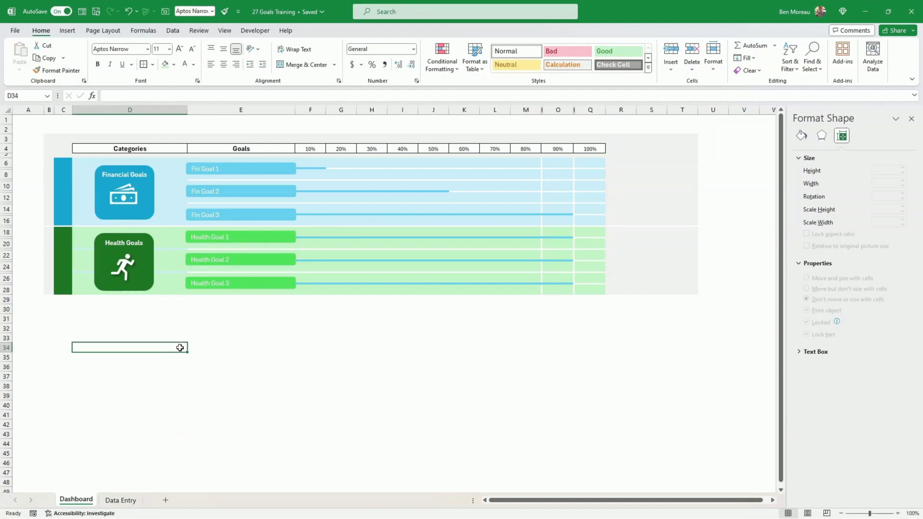
Extend the cell formatting of D20 down column D to the last row of the Health Goals block
left_click(80, 245)
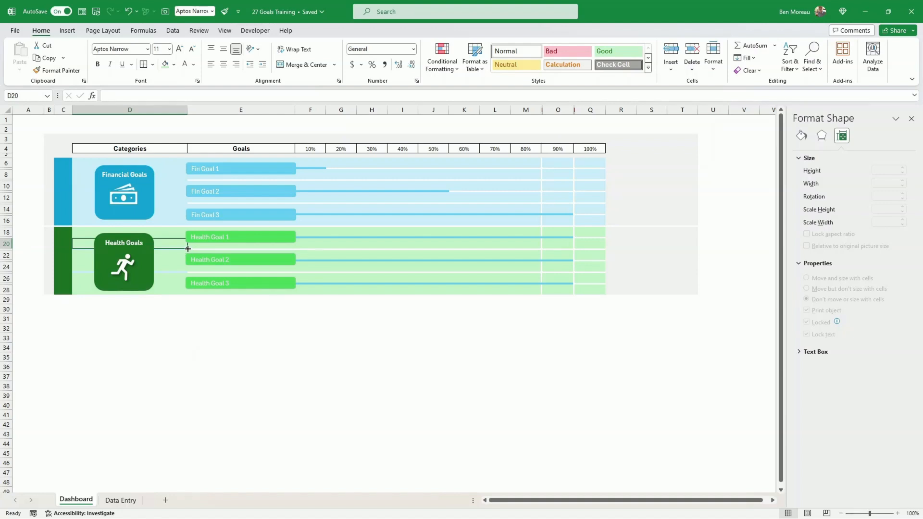
left_click_drag(187, 248, 187, 291)
left_click(183, 327)
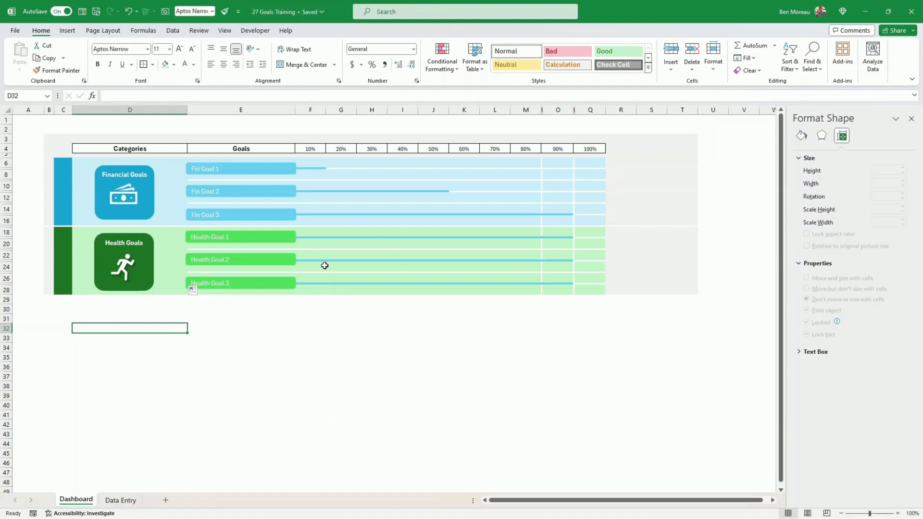
Edit the conditional formatting rule on the Health Goal 1 progress line, F19 to Q19, to use the formula =Goal21>=F$4
left_click(302, 237)
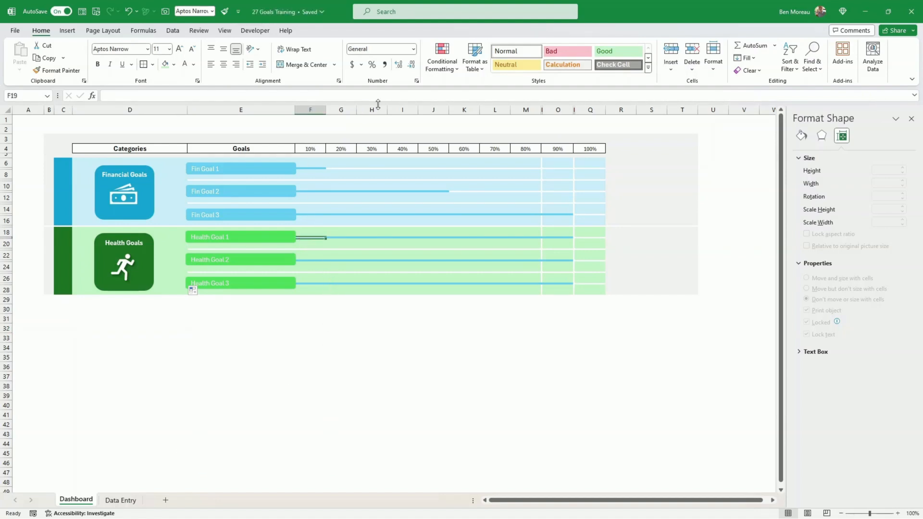
left_click(441, 61)
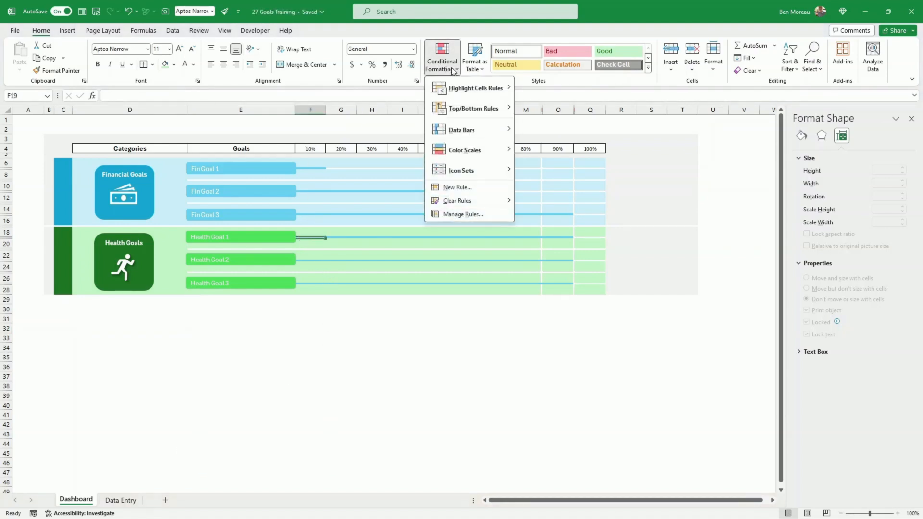
left_click(484, 214)
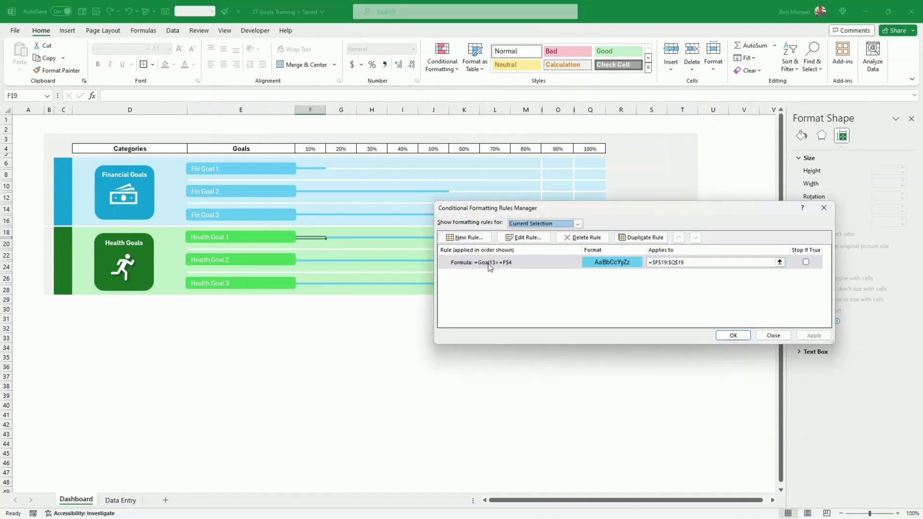
left_click(488, 263)
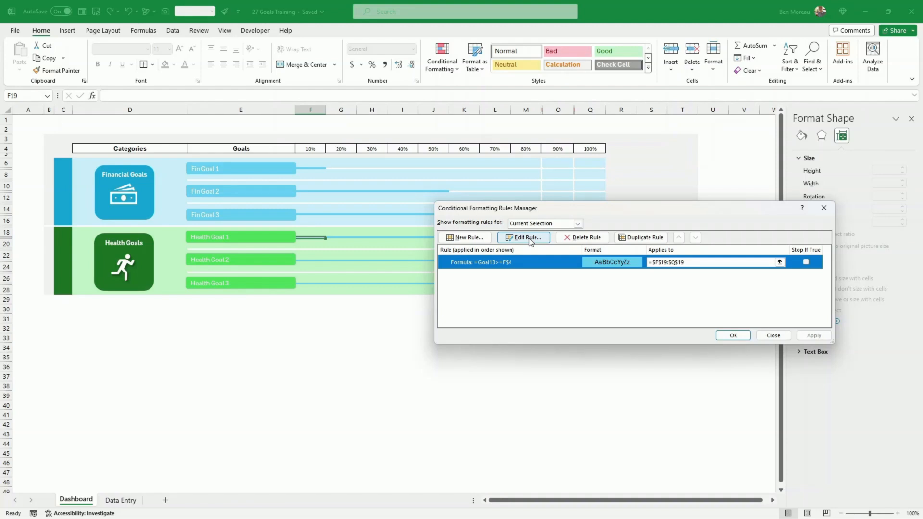
left_click(707, 265)
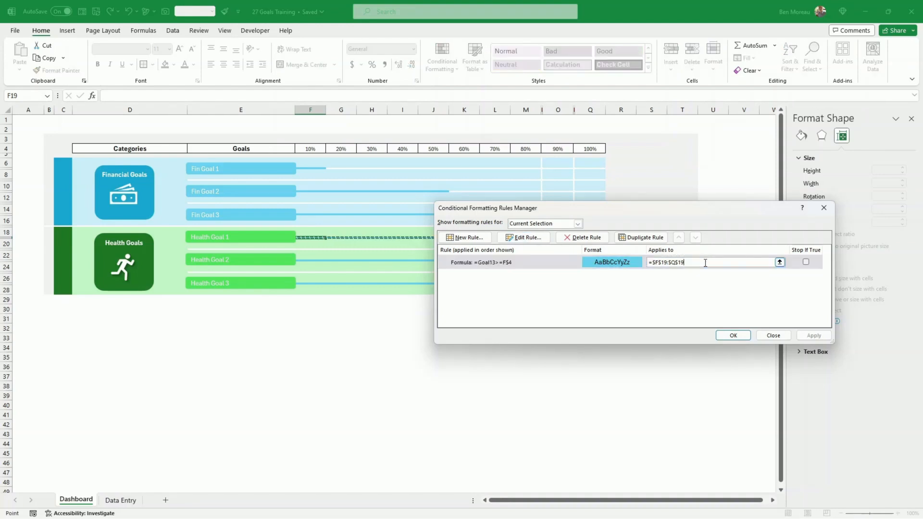
left_click_drag(682, 211, 601, 291)
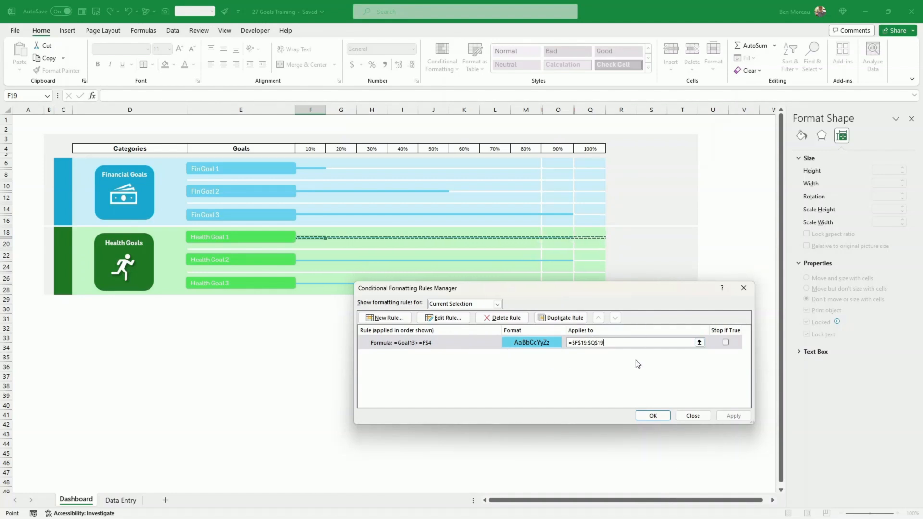
left_click(487, 340)
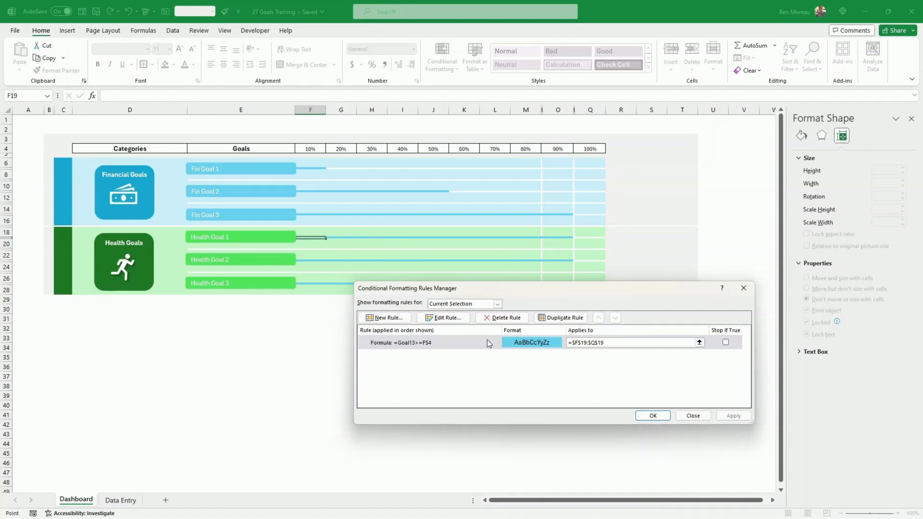
left_click(453, 318)
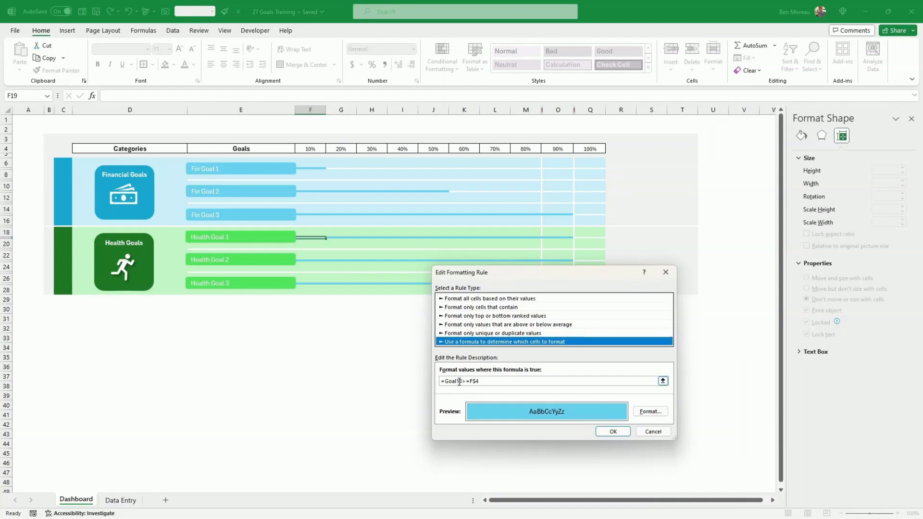
left_click(459, 381)
key("BackSpace")
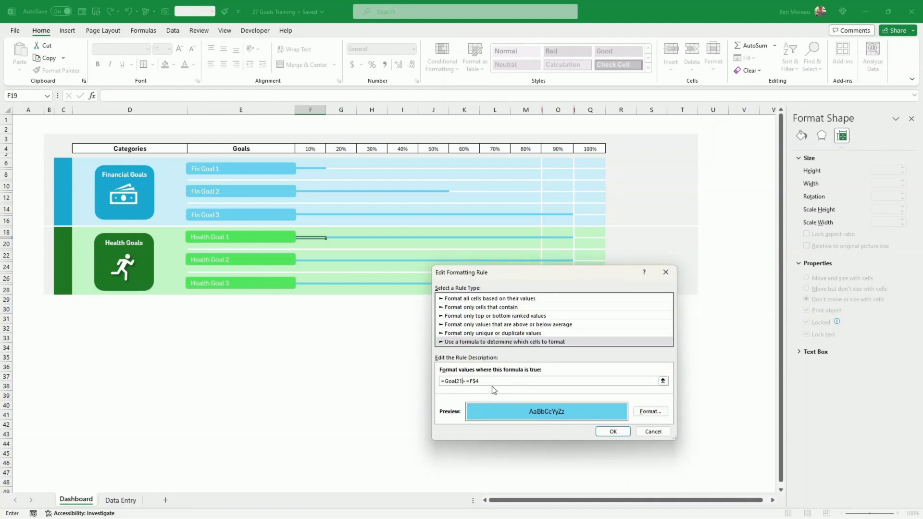
Give the Health Goal 1 rule the medium green theme tint as its fill and apply it
left_click(651, 412)
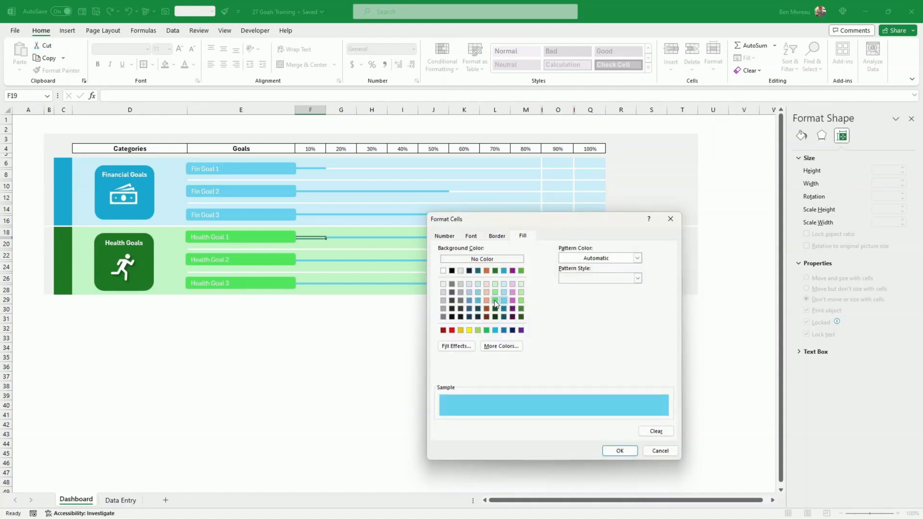
left_click(618, 451)
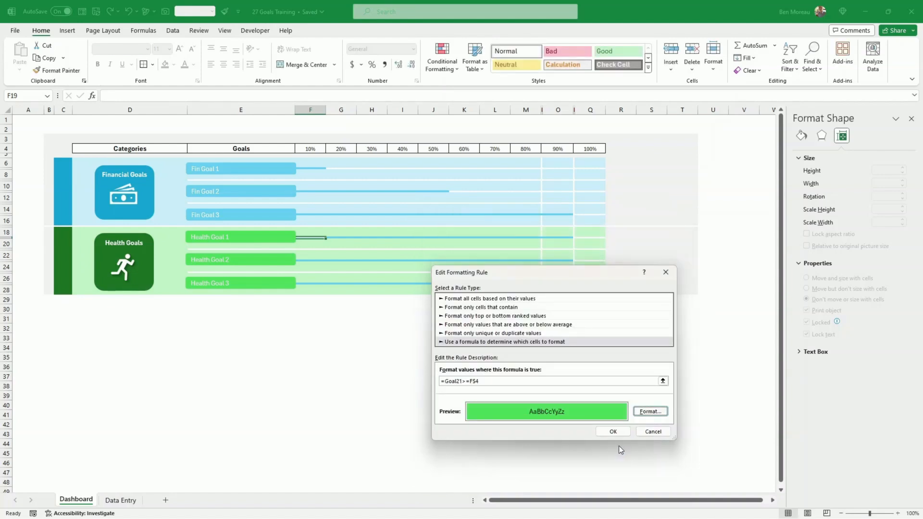
left_click(614, 432)
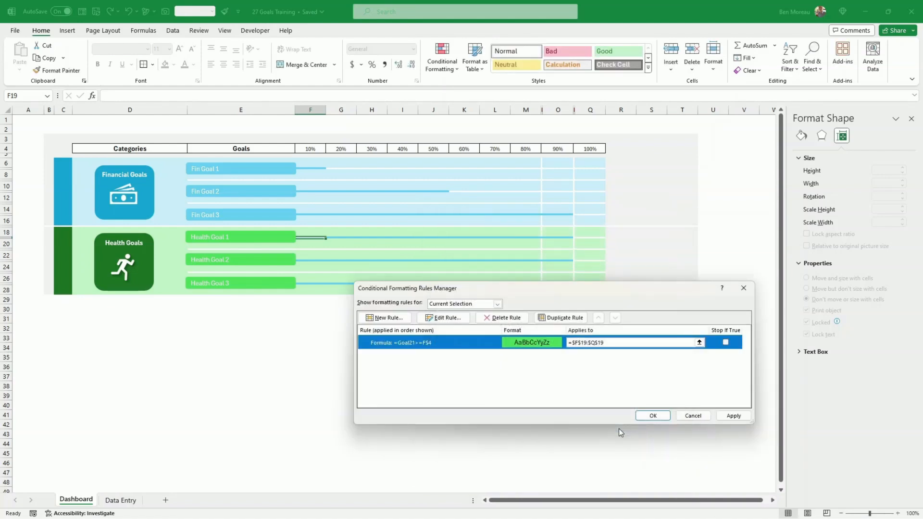
left_click(733, 416)
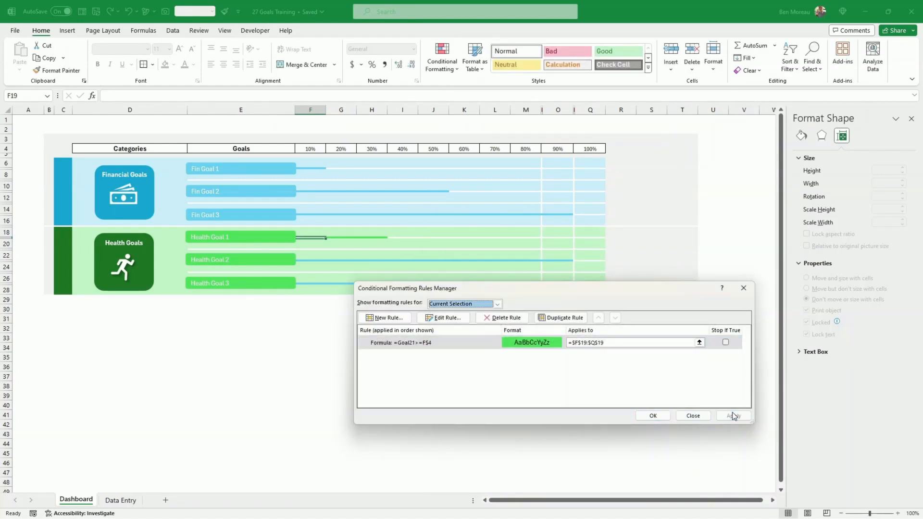
left_click(653, 416)
Edit the conditional formatting rule on the Health Goal 2 progress line, F23 to Q23, to use the formula =Goal22>=F$4
left_click(311, 262)
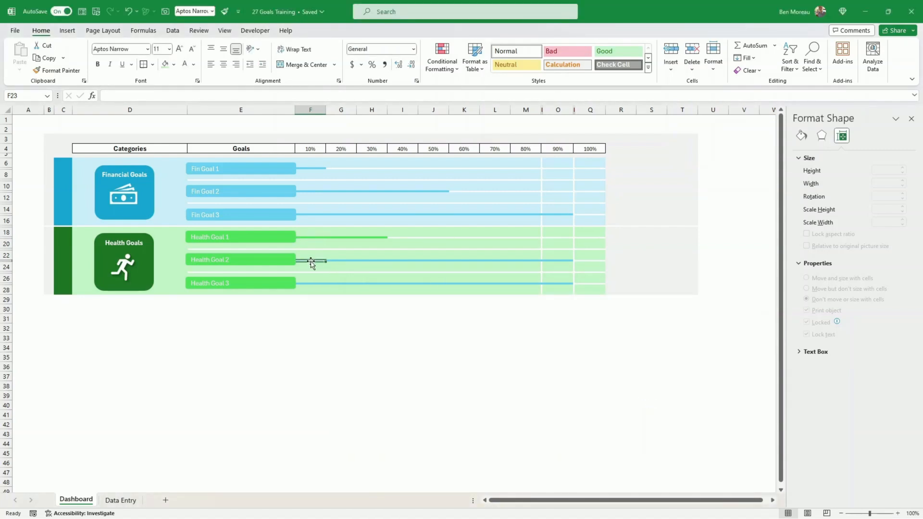
left_click(441, 62)
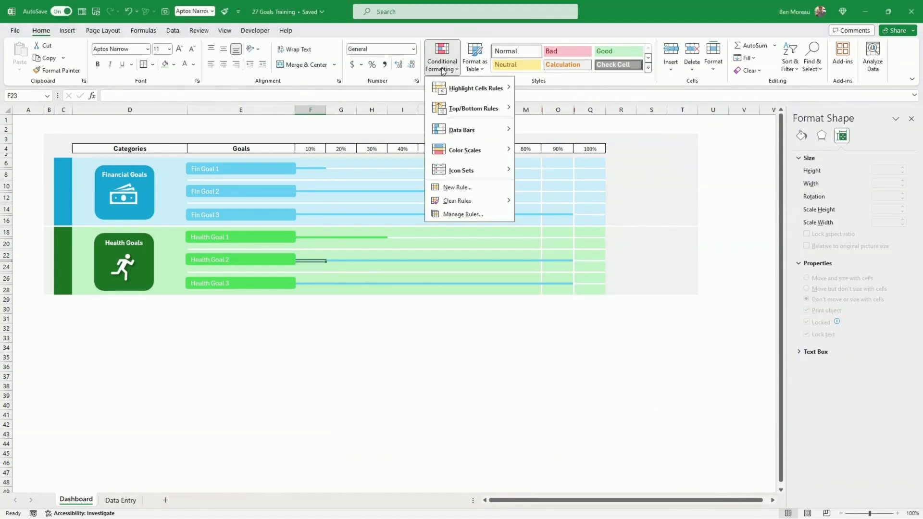
left_click(468, 214)
left_click(433, 344)
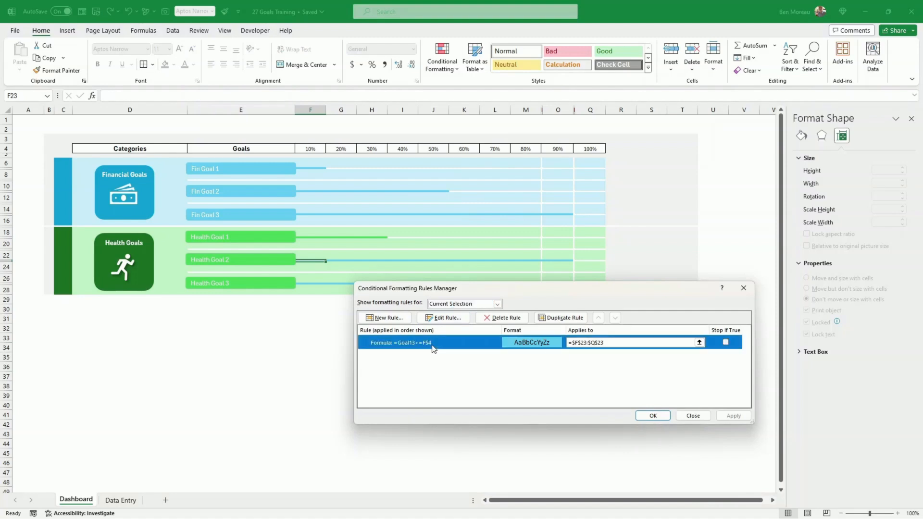
left_click(437, 318)
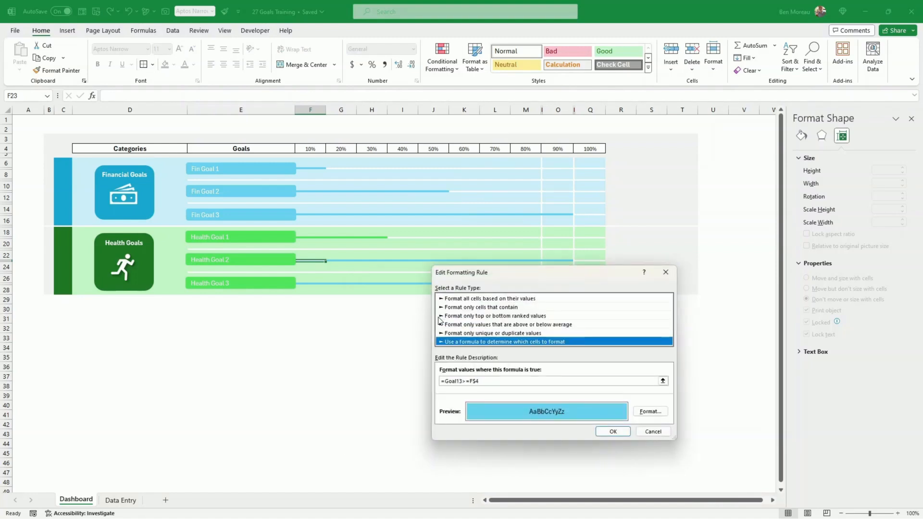
left_click(462, 381)
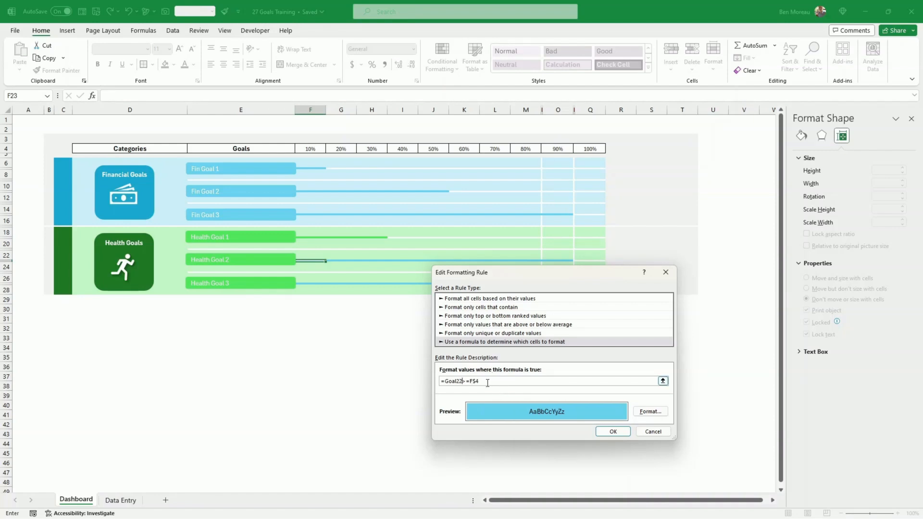
Give the Health Goal 2 rule the medium green theme tint as its fill and apply it
left_click(648, 412)
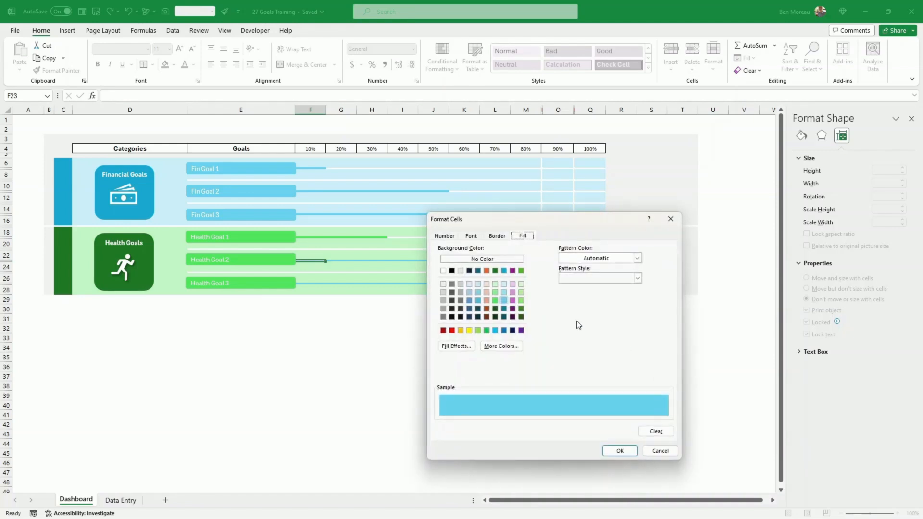
left_click(496, 301)
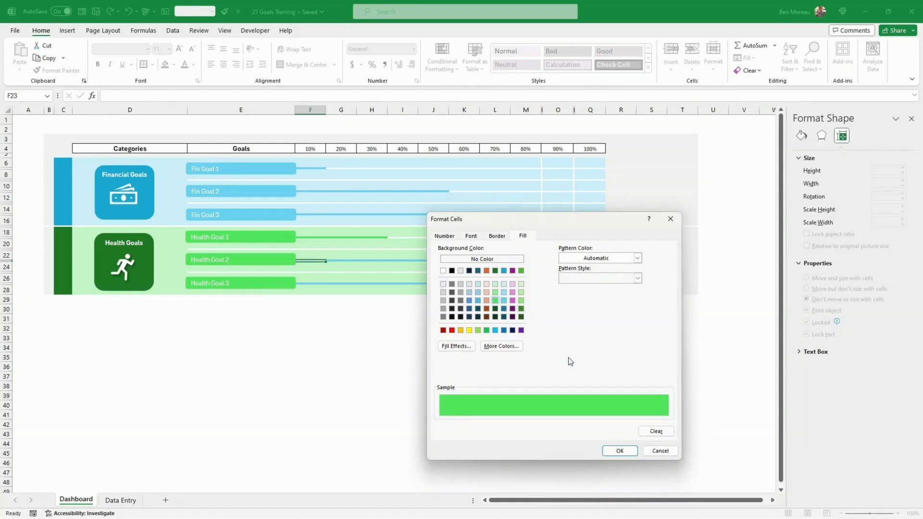
left_click(618, 452)
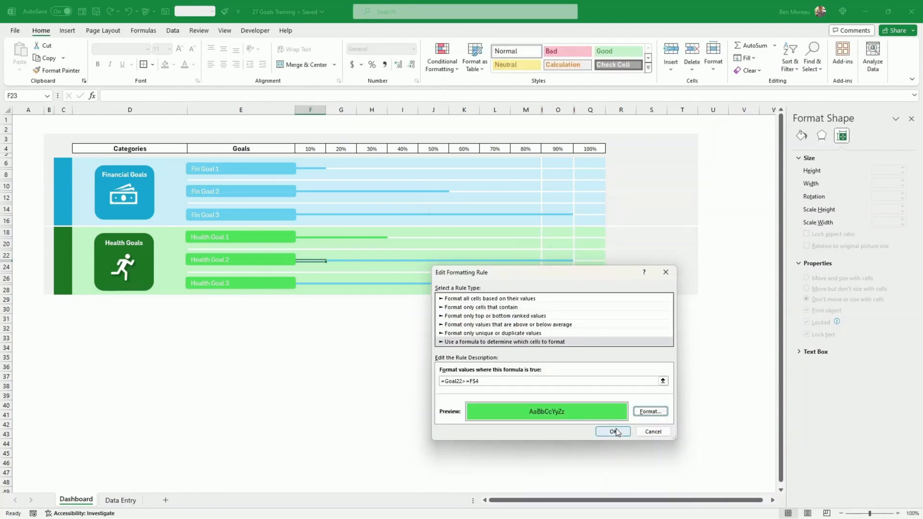
left_click(616, 431)
left_click(731, 416)
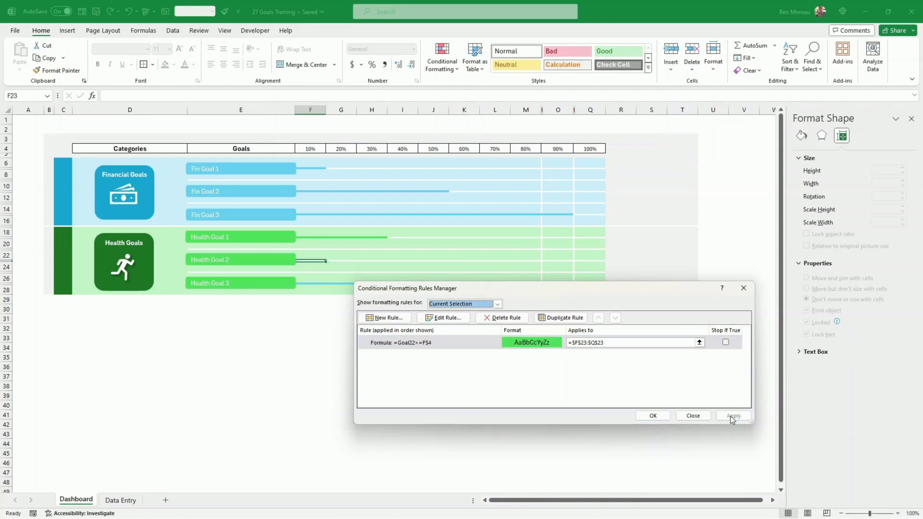
left_click(654, 416)
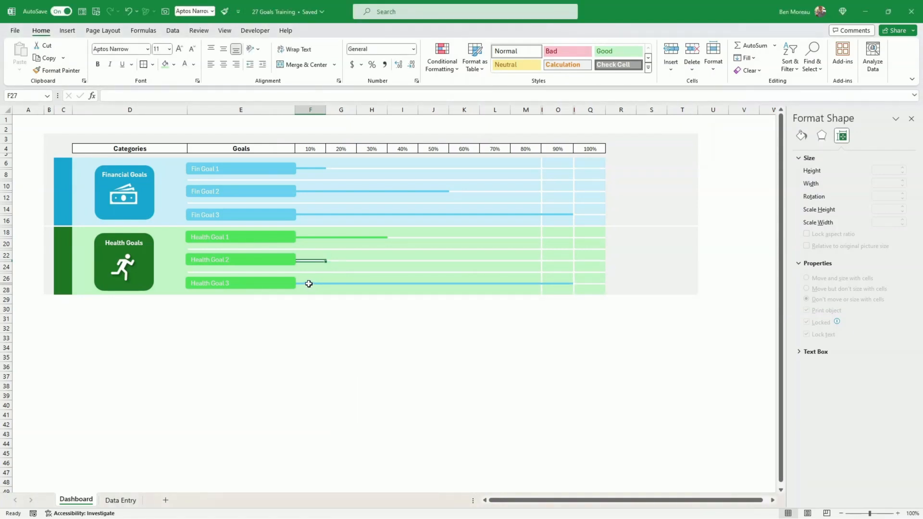
Edit the conditional formatting rule on the Health Goal 3 progress line, F27 to Q27, to use the formula =Goal23>=F$4
left_click(445, 67)
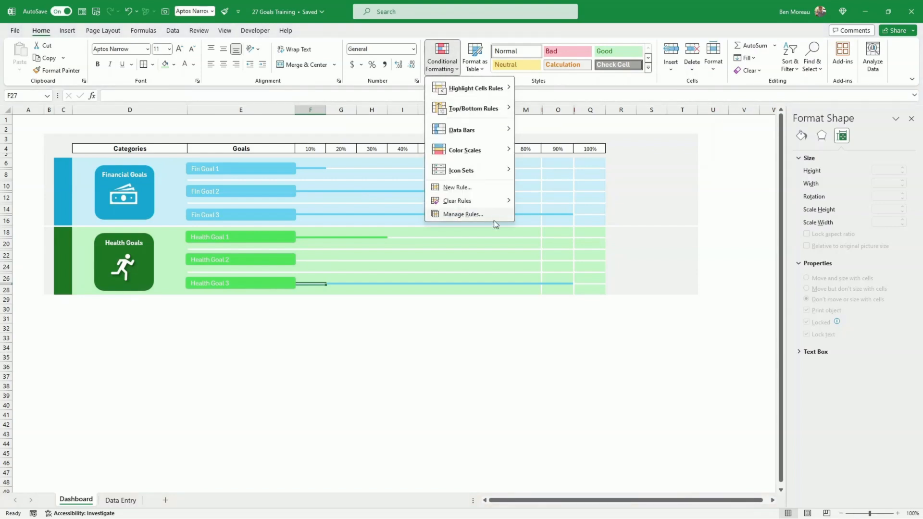
left_click(483, 215)
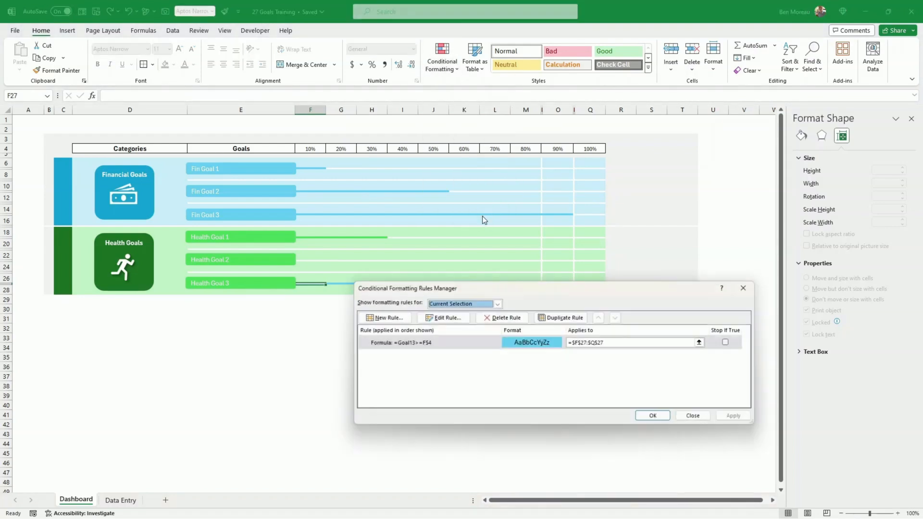
left_click(470, 343)
left_click(443, 318)
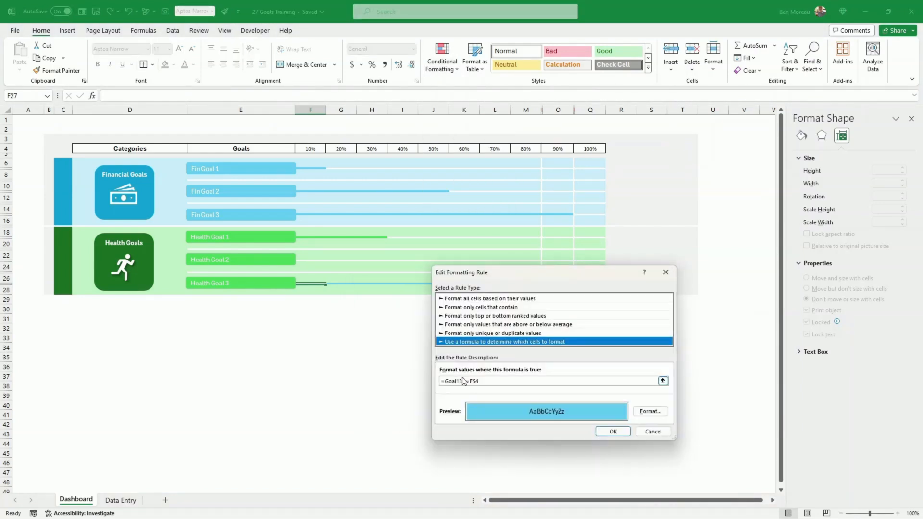
left_click(458, 381)
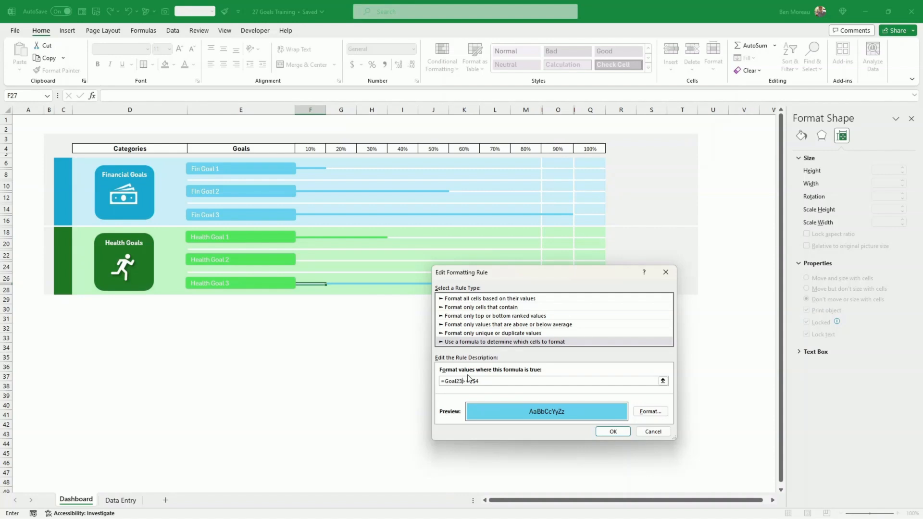
Give the Health Goal 3 rule the medium green theme tint as its fill and apply it
left_click(647, 411)
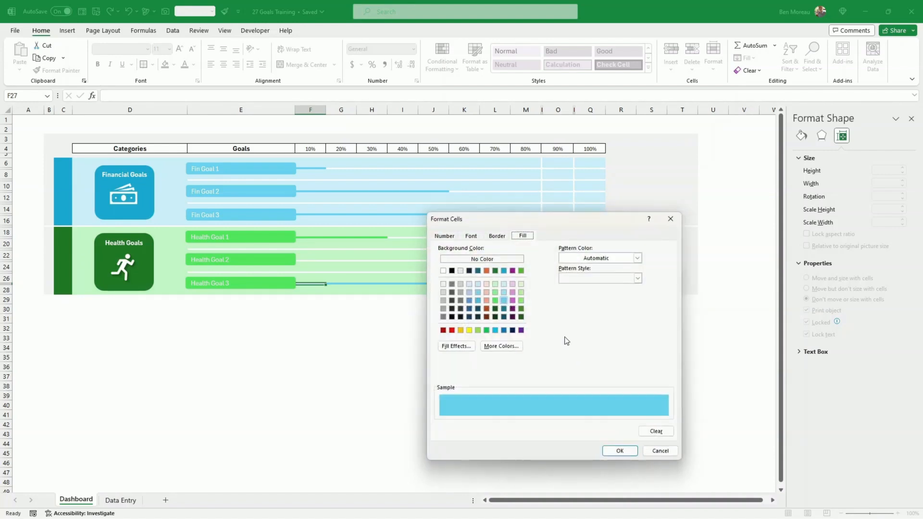
left_click(498, 298)
left_click(619, 451)
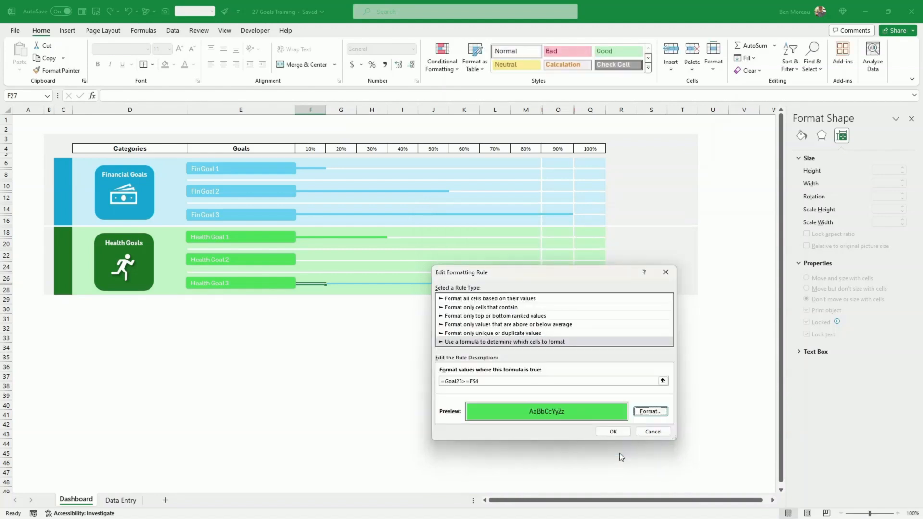
left_click(614, 430)
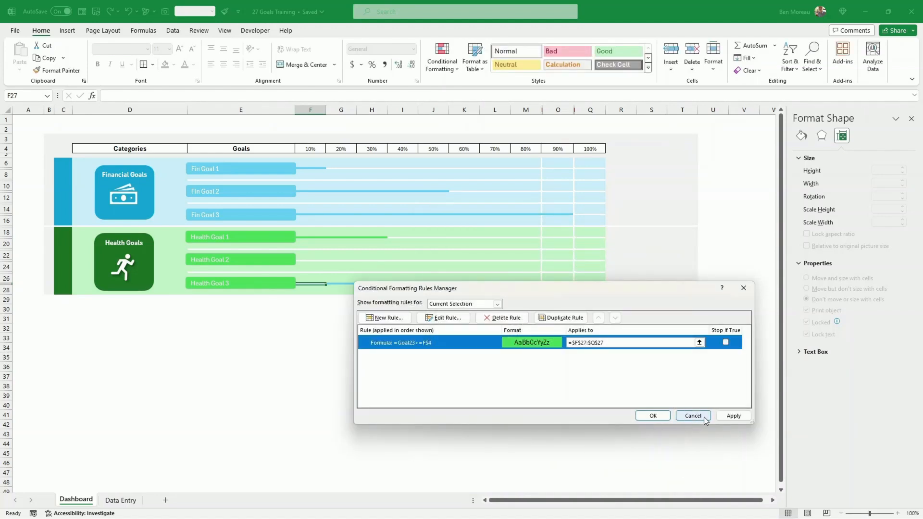
left_click(733, 416)
left_click(652, 415)
left_click(622, 453)
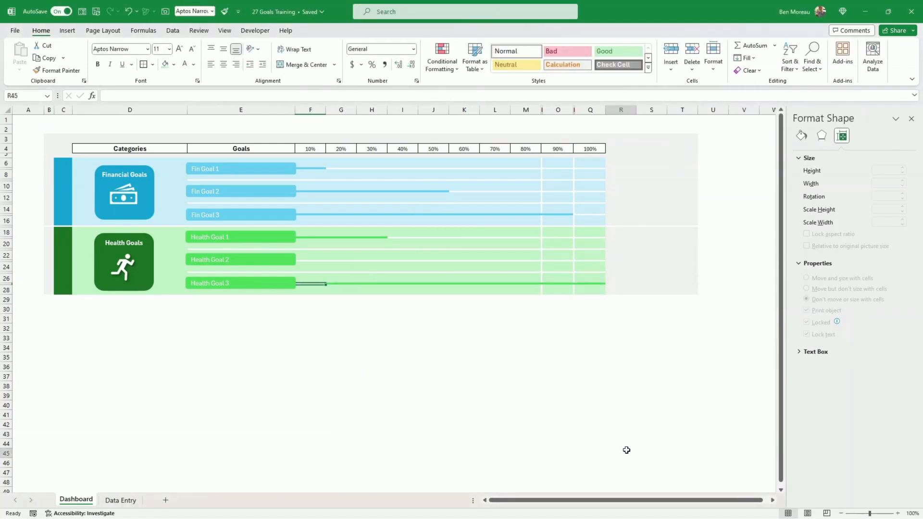
On the Data Entry sheet, set the completion of Health Goal 2 to 50%
left_click(120, 500)
left_click(181, 206)
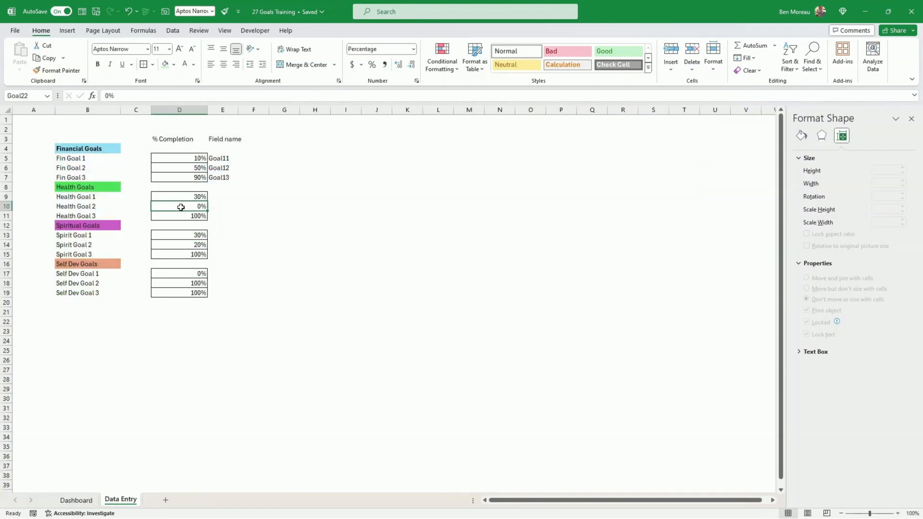
type("50")
key("Return")
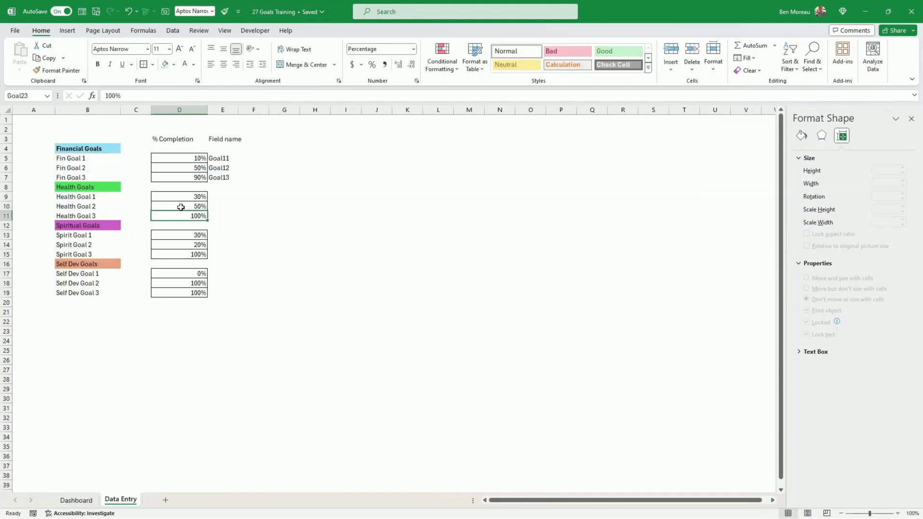
On the Dashboard sheet, extend the grey background over the gap row between the Financial and Health blocks, in columns R to T and B
left_click(74, 500)
left_click(387, 386)
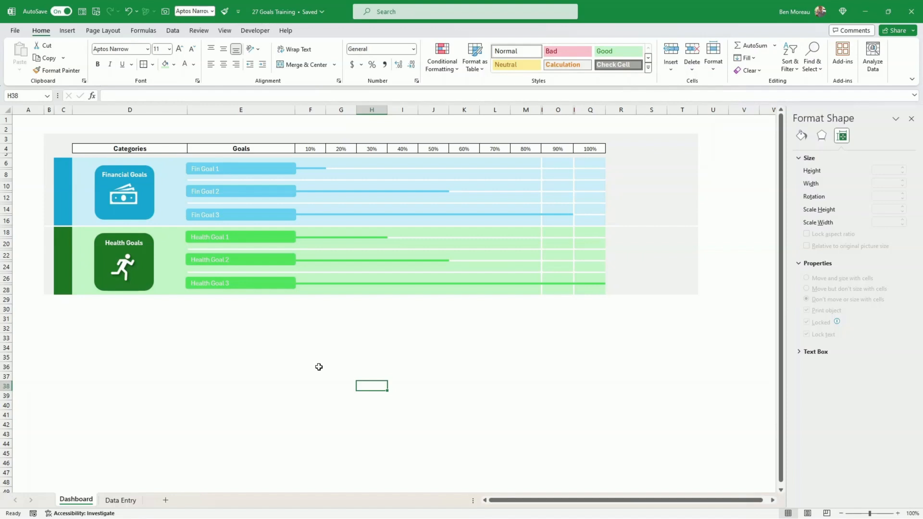
left_click_drag(612, 189, 690, 243)
left_click(662, 271)
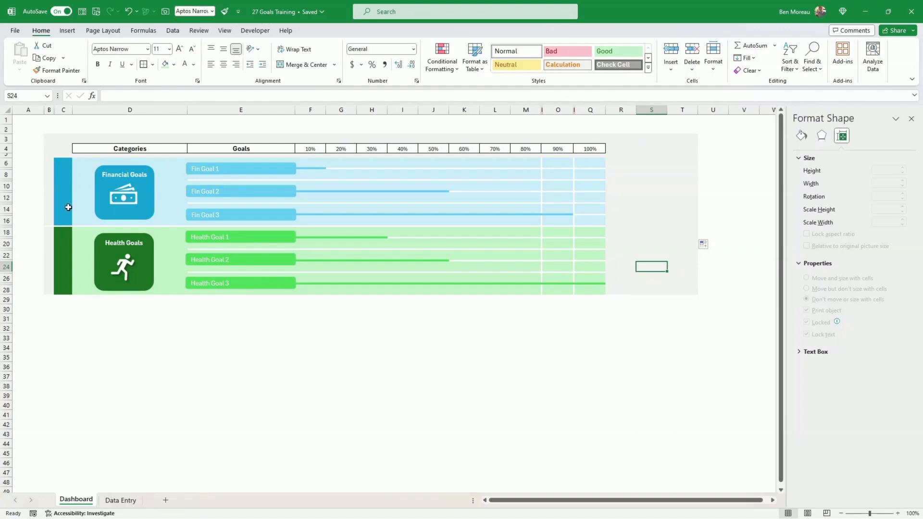
left_click(49, 214)
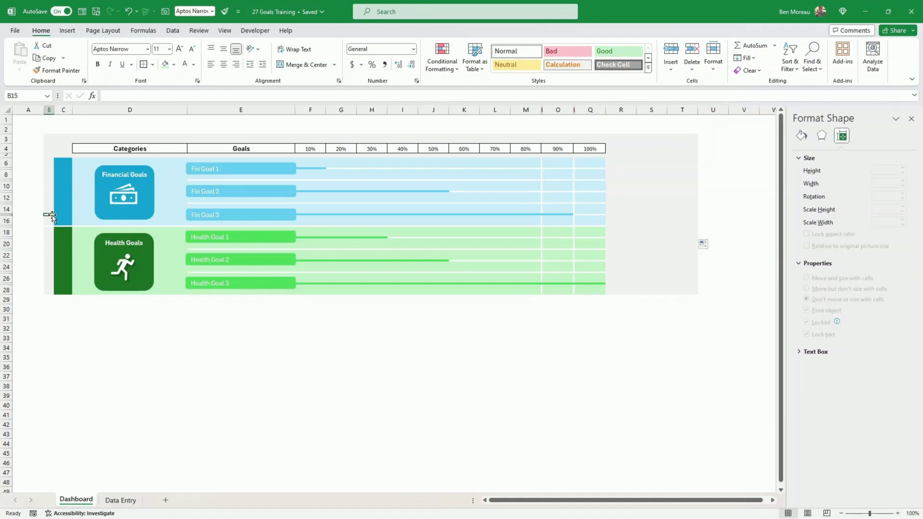
left_click(82, 365)
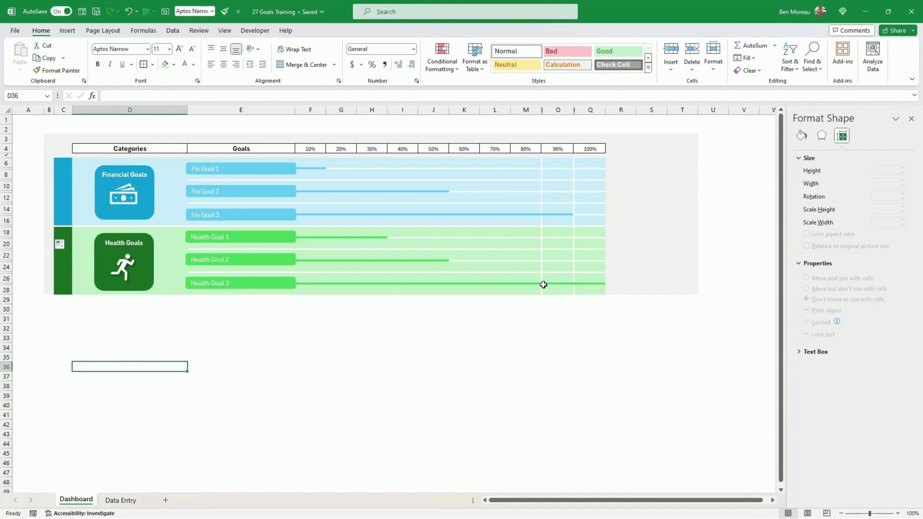
left_click(542, 318)
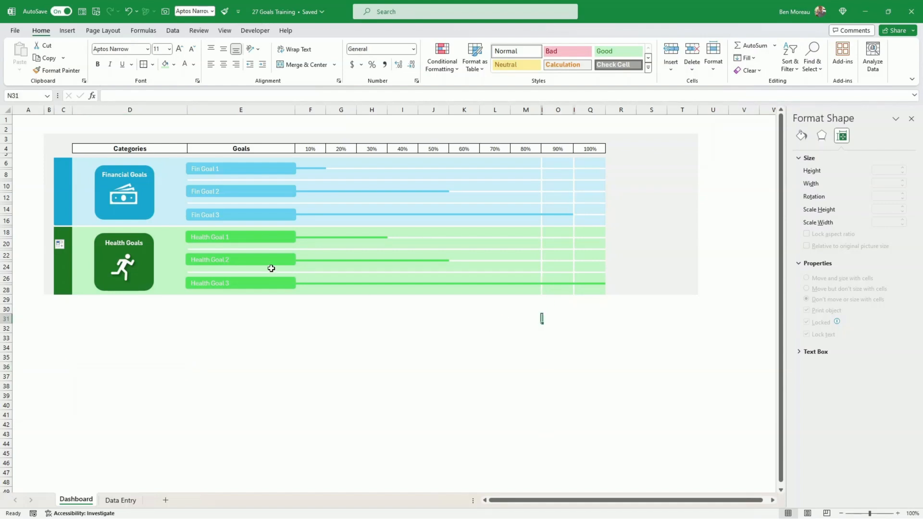
Duplicate rows 5 to 28 by inserting the copied rows at row 30, and shrink row 29 to a thin gap
left_click_drag(5, 155, 27, 287)
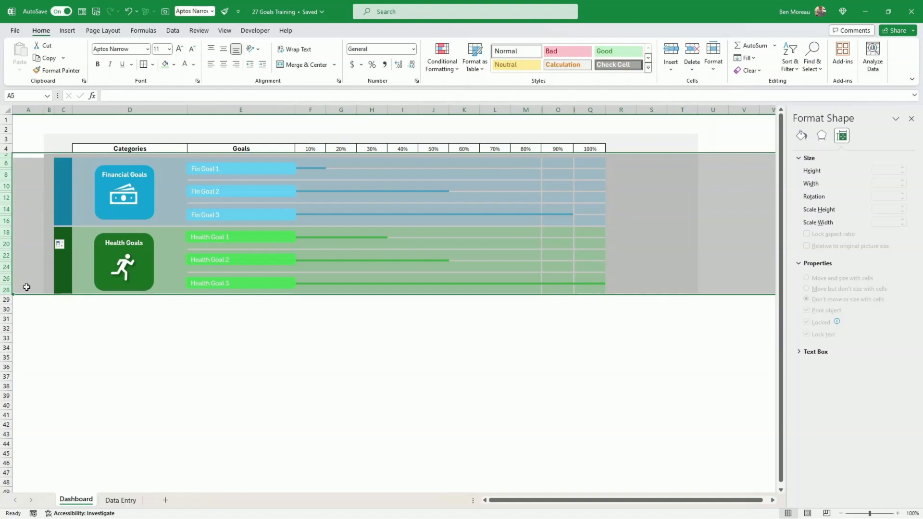
right_click(7, 271)
left_click(45, 304)
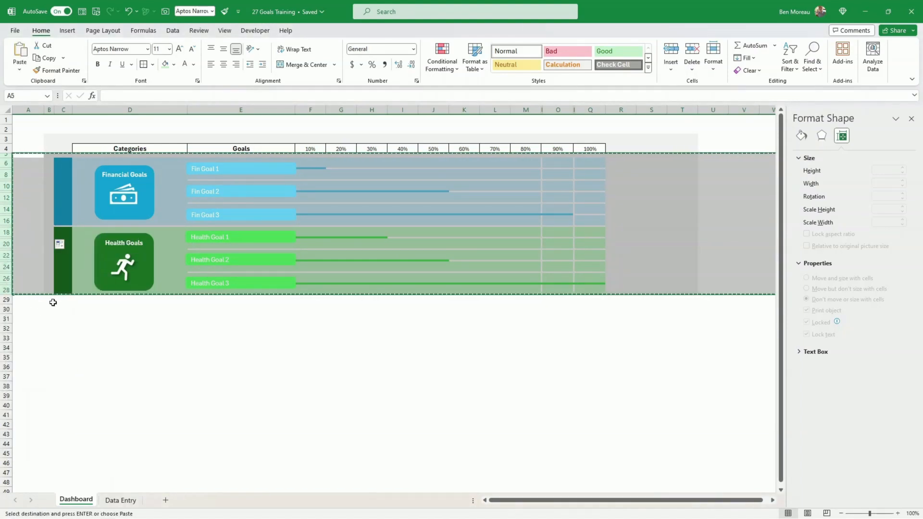
left_click(7, 309)
right_click(9, 310)
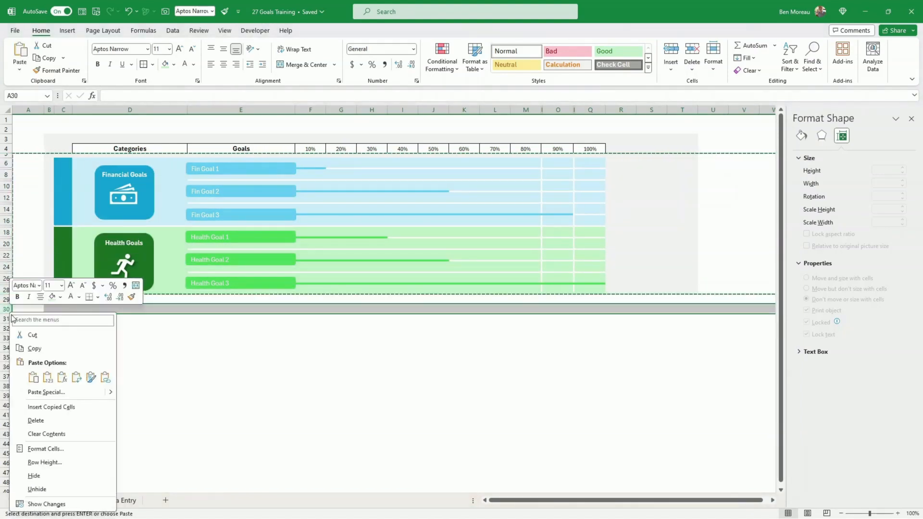
left_click(52, 407)
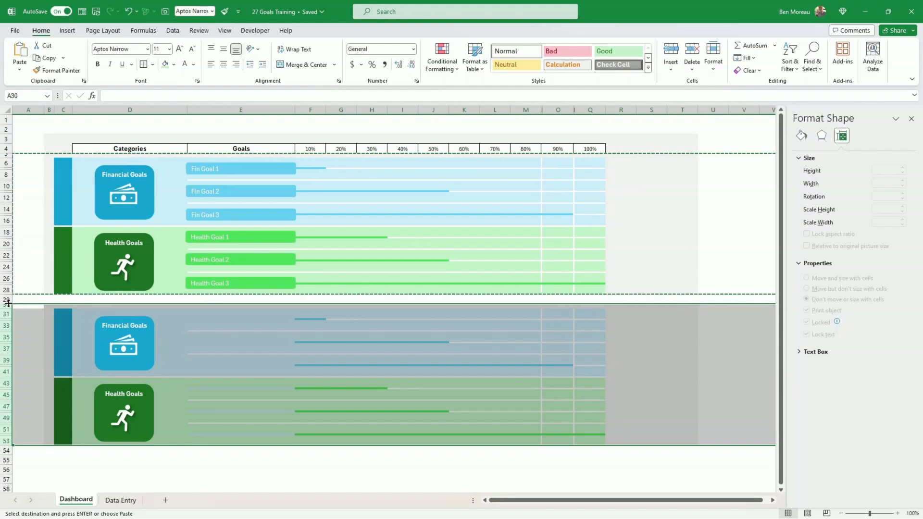
left_click_drag(7, 304, 8, 295)
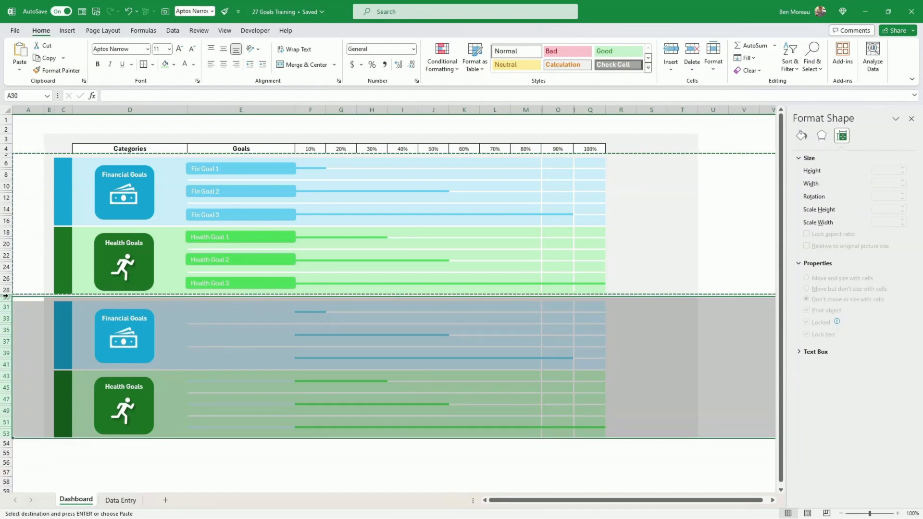
left_click(31, 329)
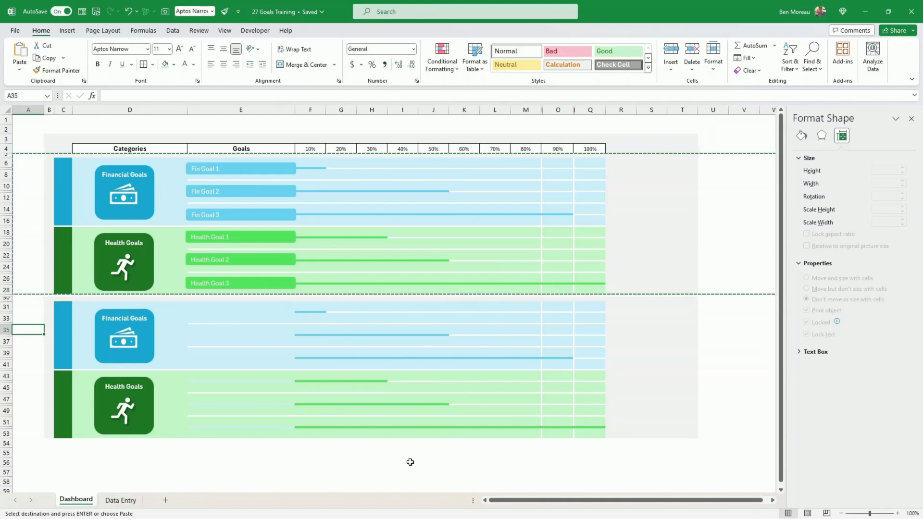
Review the conditional formatting rules that drive the progress lines of all four goal blocks, using cells F6 to F52
left_click(131, 500)
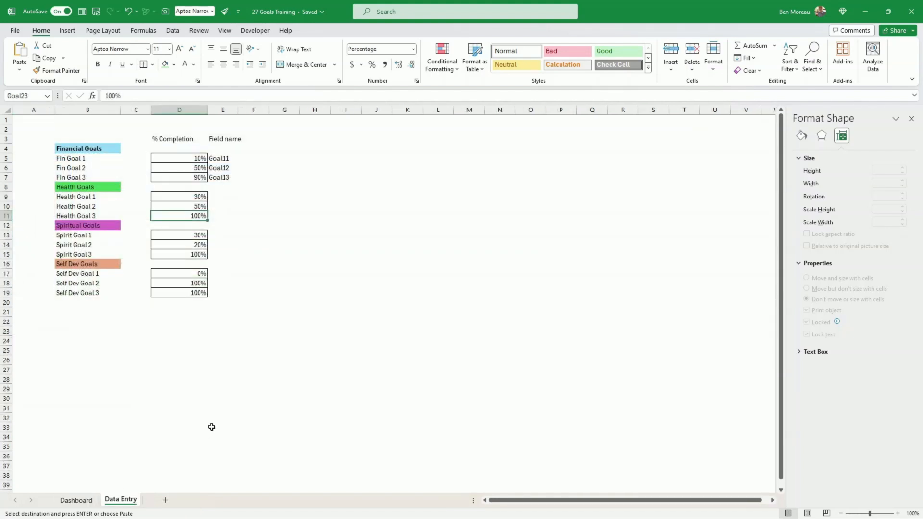
key("ctrl+Page_Up")
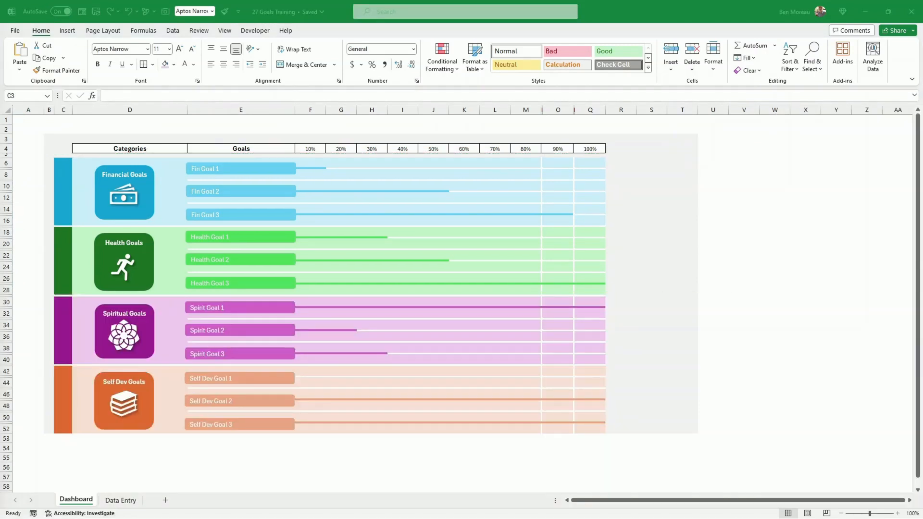
left_click(407, 472)
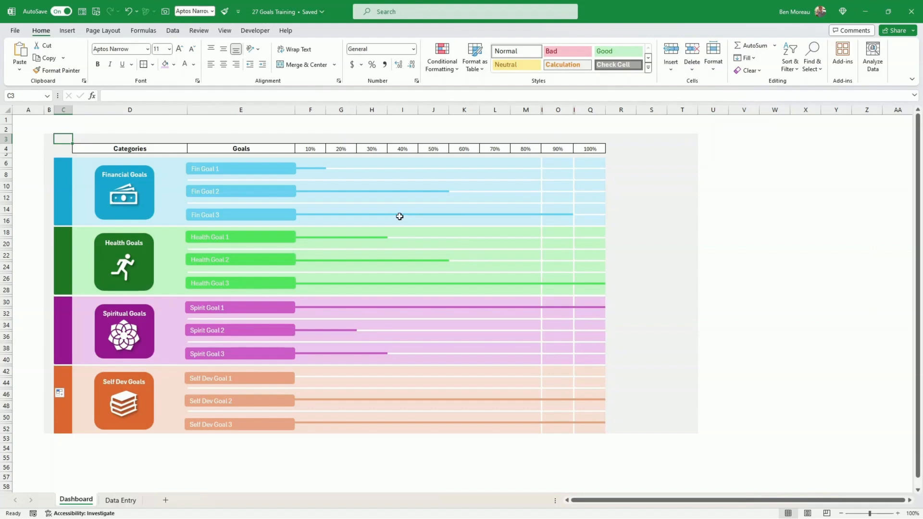
left_click(321, 164)
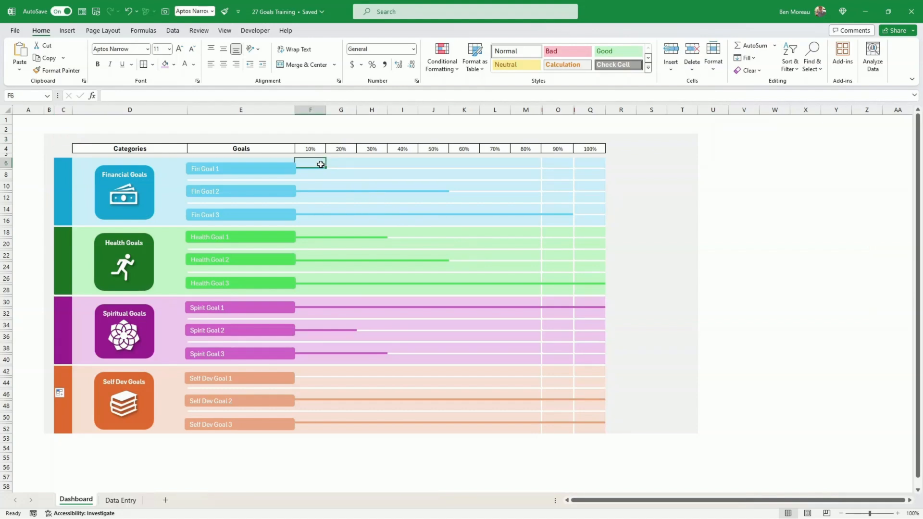
left_click_drag(321, 165, 320, 426)
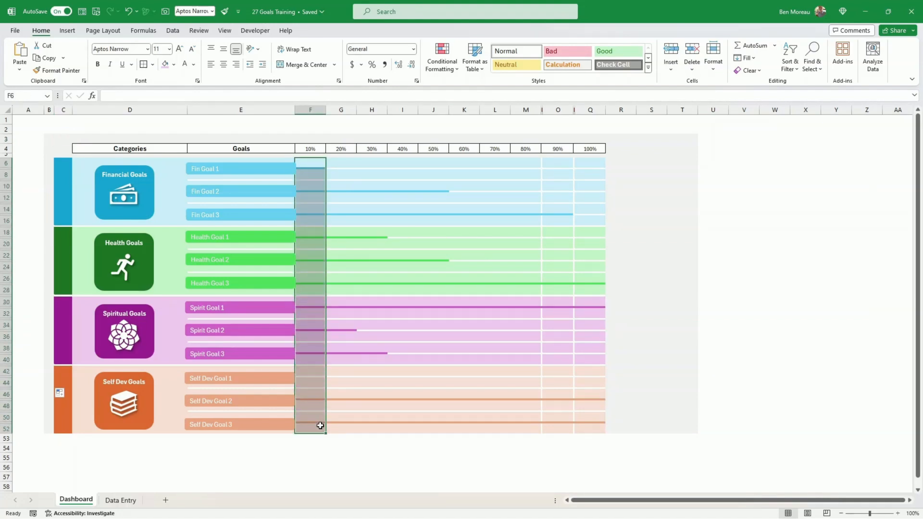
left_click(443, 62)
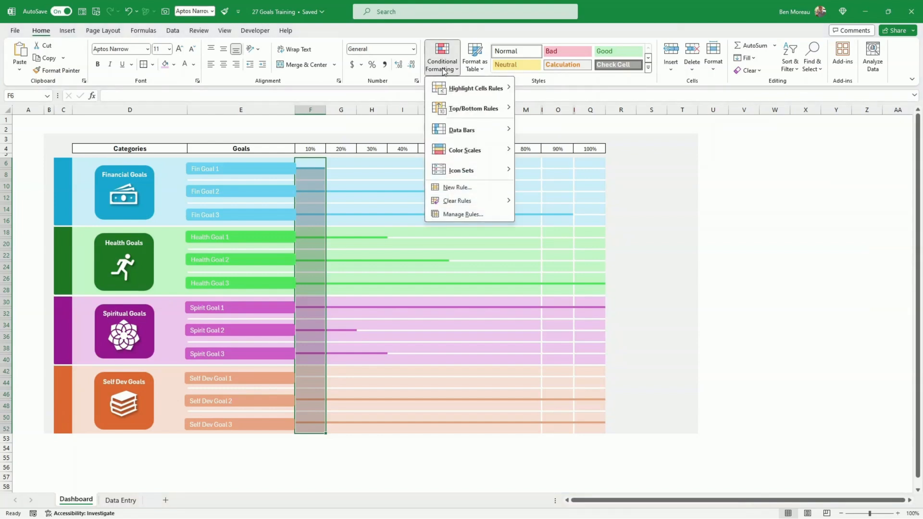
left_click(456, 215)
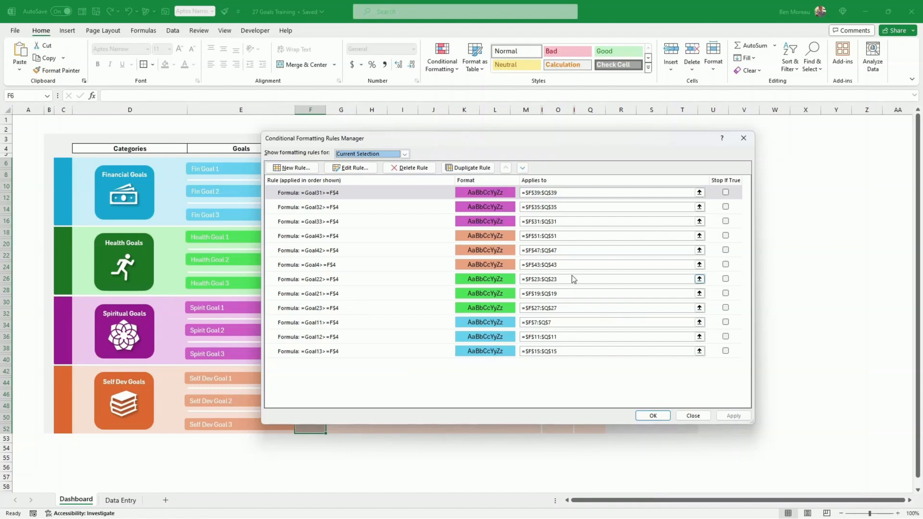
left_click(652, 416)
left_click(764, 406)
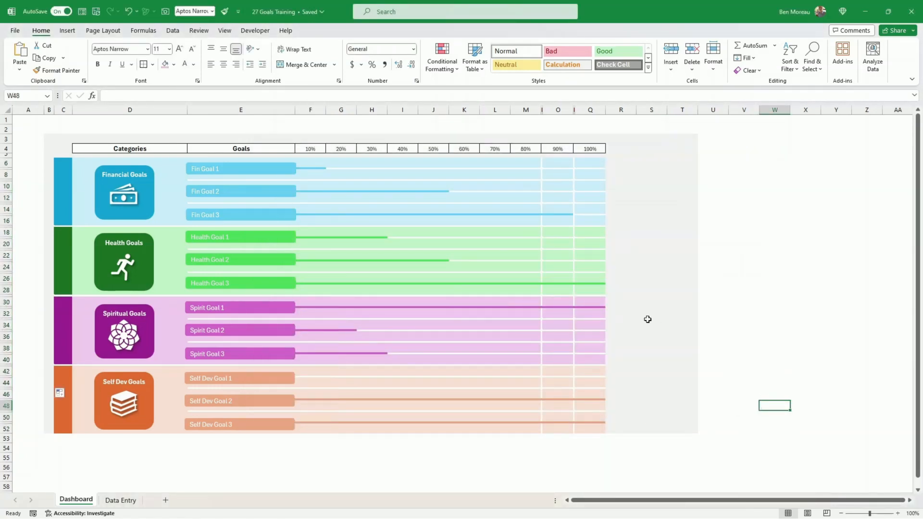
Extend the dashboard's grey background one row down into row 53, from column B to column T
left_click(688, 430)
left_click(48, 427)
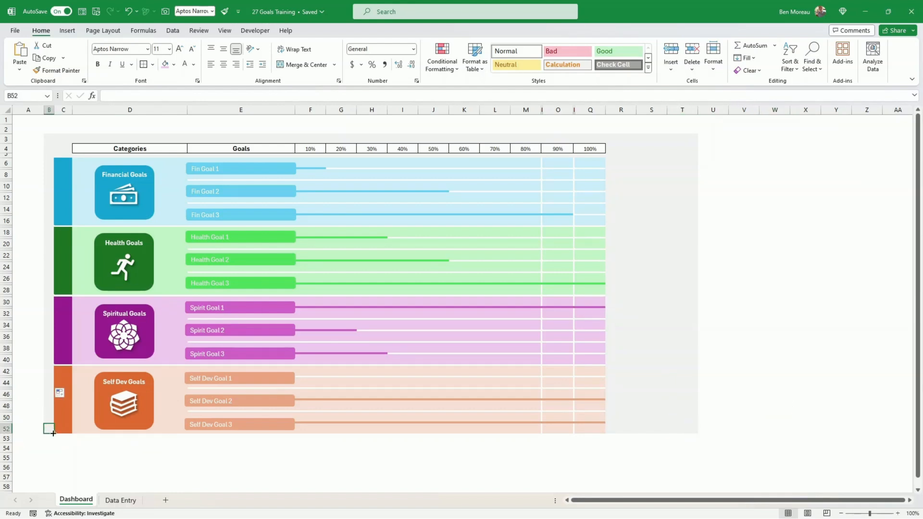
left_click_drag(52, 433, 54, 443)
left_click(49, 438)
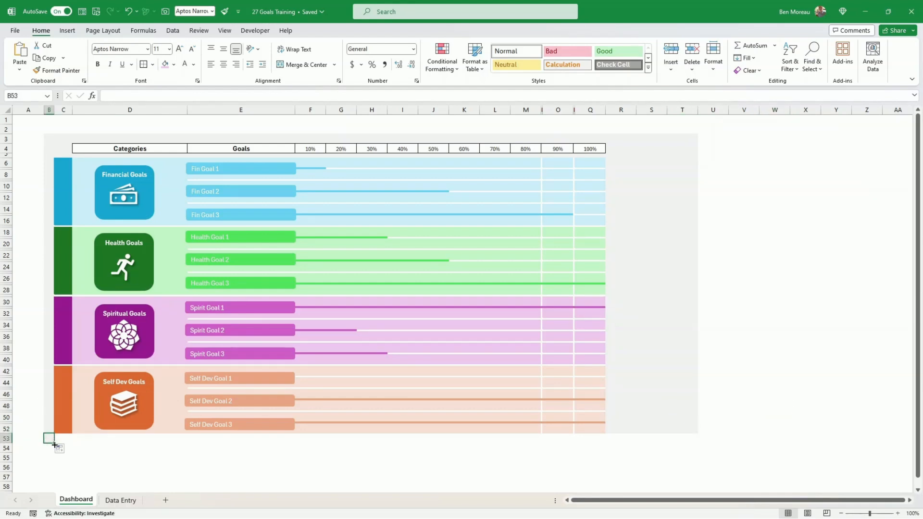
left_click(59, 448)
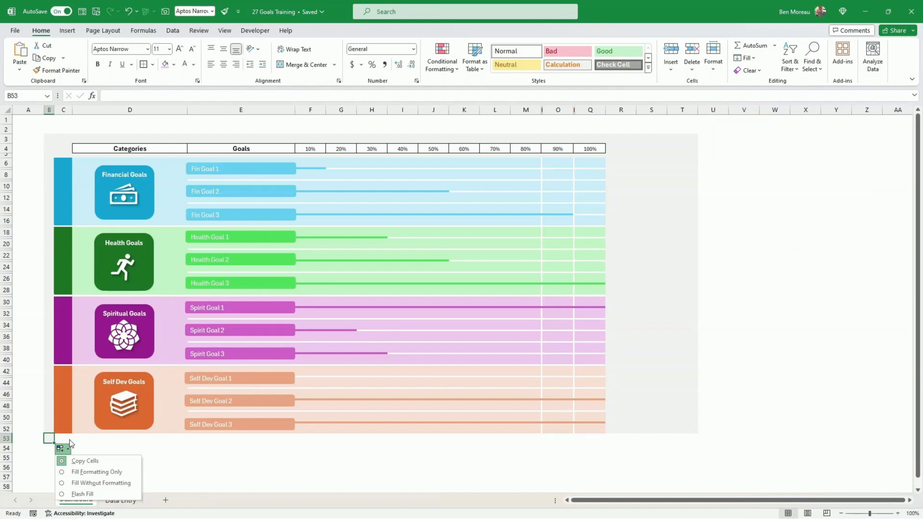
left_click(70, 440)
left_click(50, 439)
left_click_drag(56, 443, 698, 479)
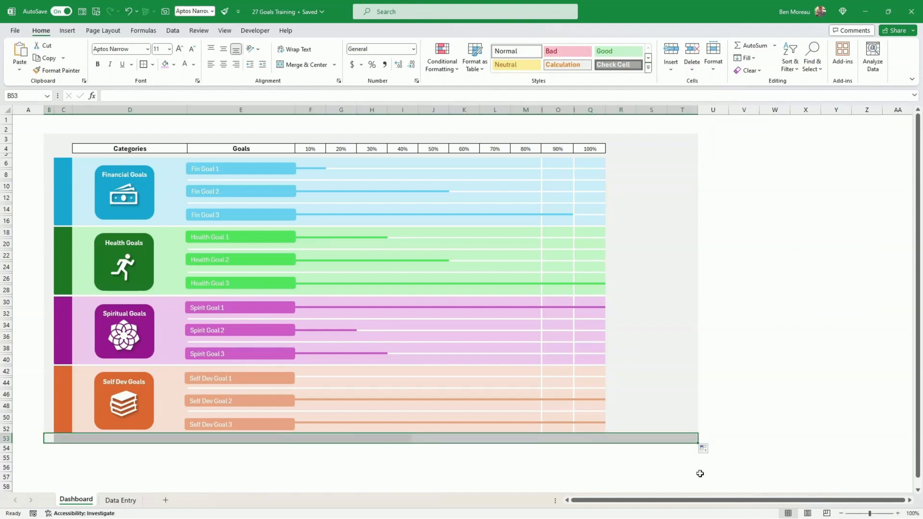
left_click(750, 371)
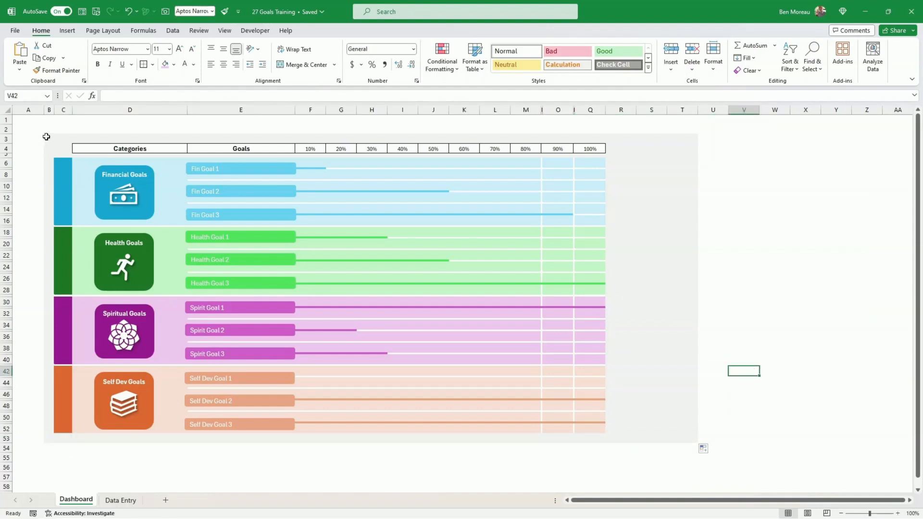
Apply outside borders around the whole dashboard area, B3 to T53
left_click_drag(48, 139, 696, 438)
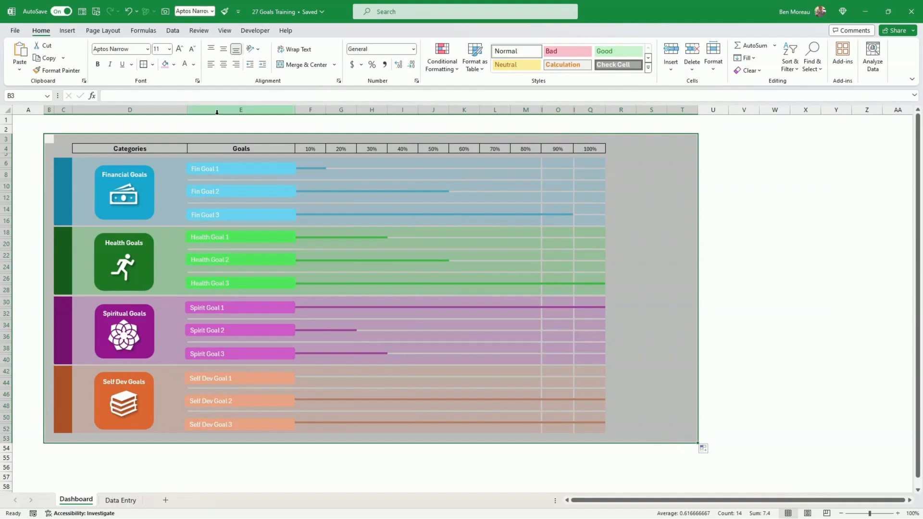
left_click(152, 65)
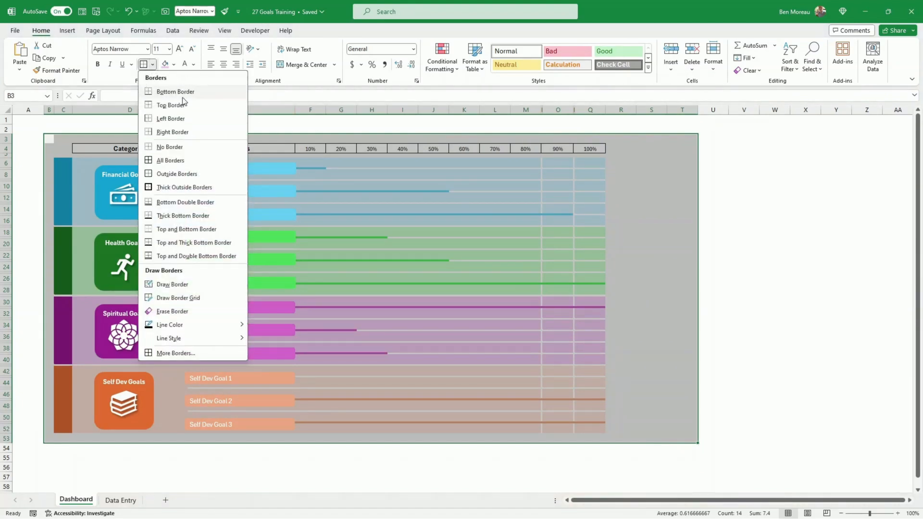
left_click(178, 174)
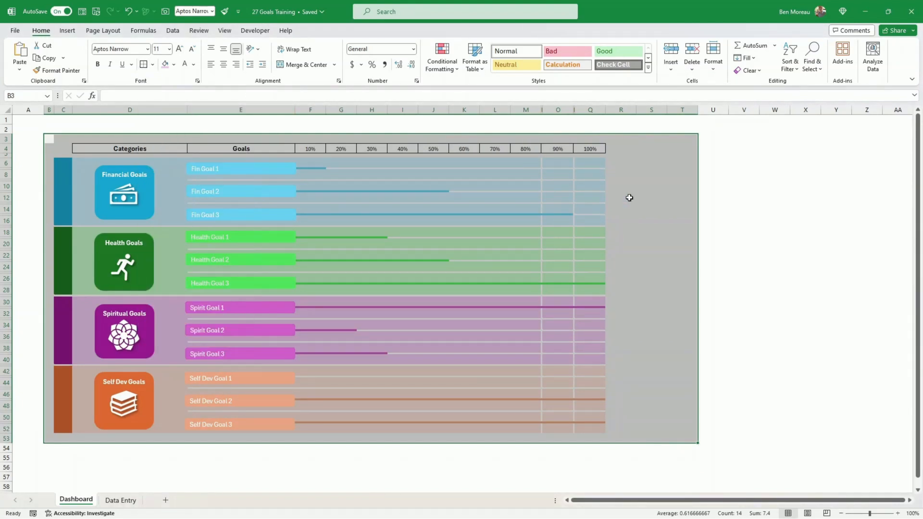
left_click(810, 198)
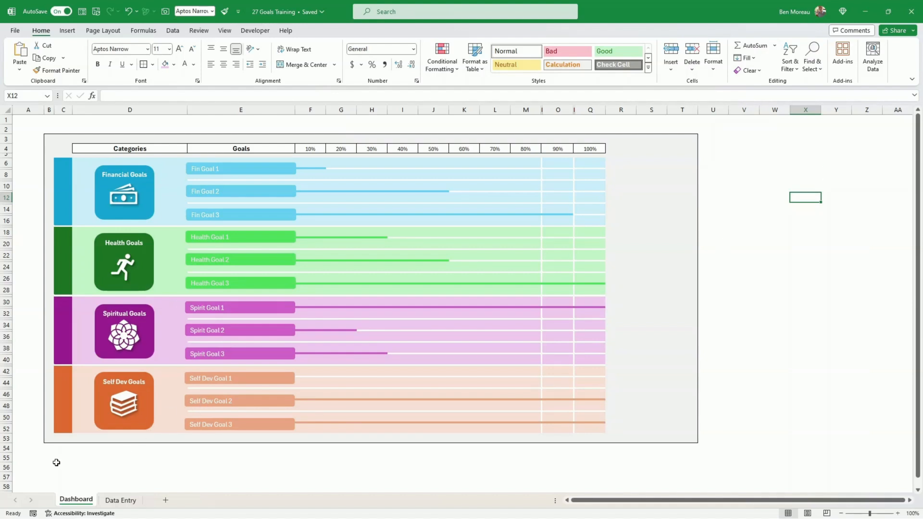
Reduce the height of row 54 and fill C54 to U54 with a medium grey as a shadow strip below the dashboard
left_click_drag(10, 453, 10, 450)
left_click_drag(54, 446, 703, 447)
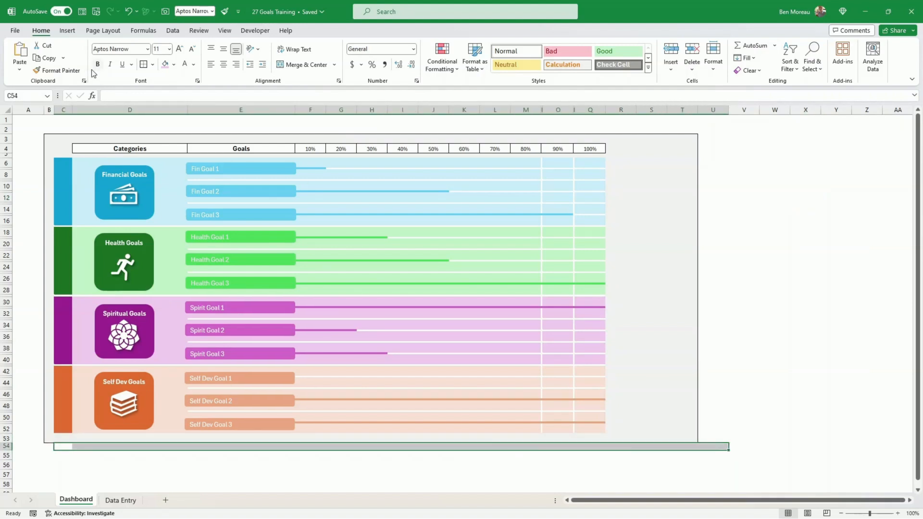
left_click(173, 64)
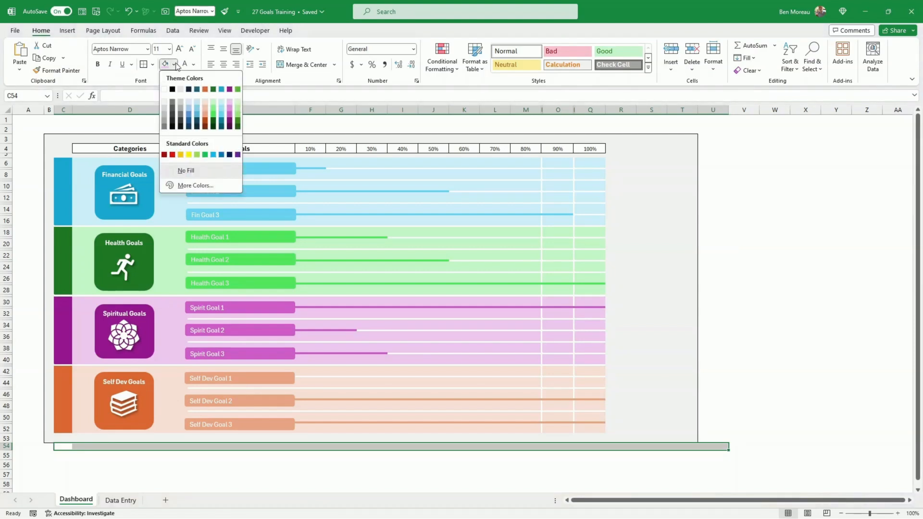
left_click(166, 117)
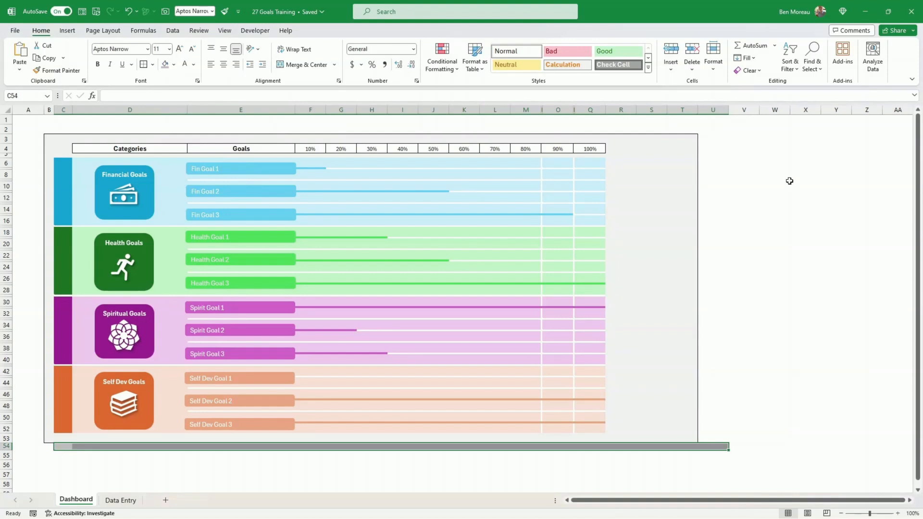
left_click(789, 181)
Narrow column U to a thin strip and fill U4 to U53 with the same medium grey as a shadow beside the dashboard
left_click_drag(729, 112, 710, 115)
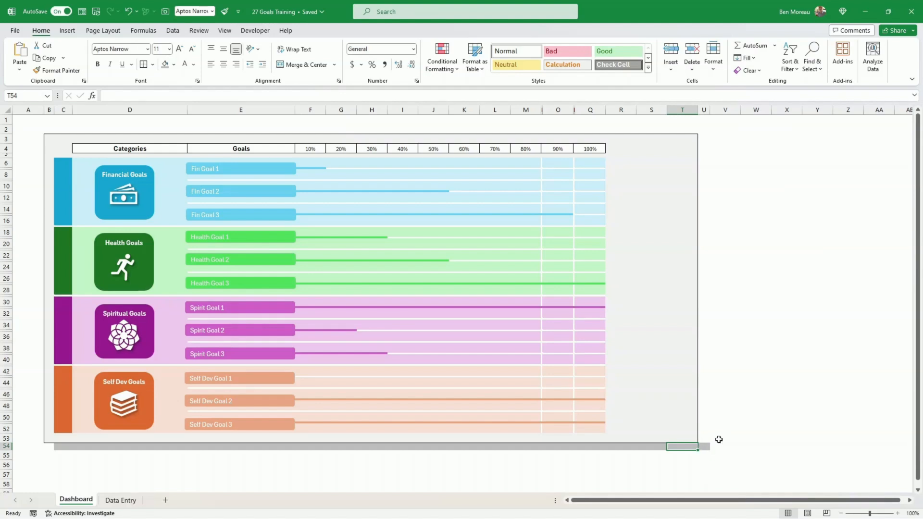
left_click(705, 142)
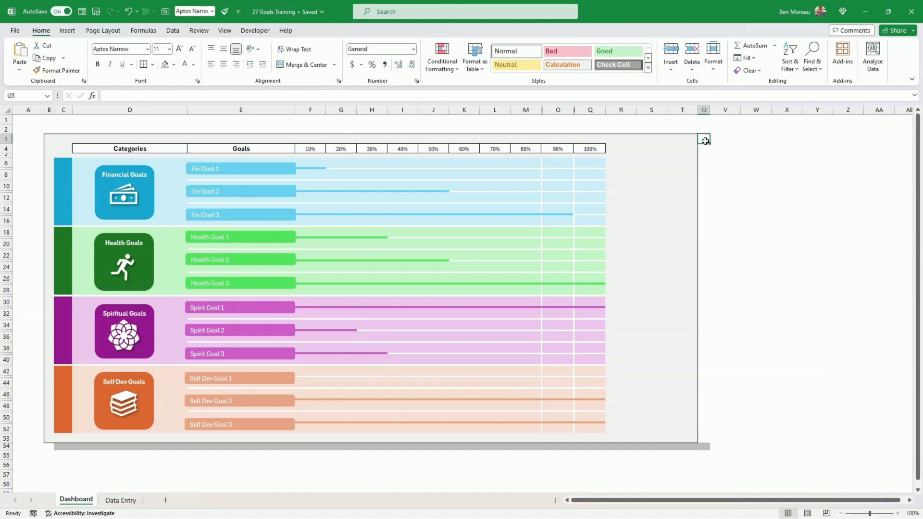
left_click(706, 149)
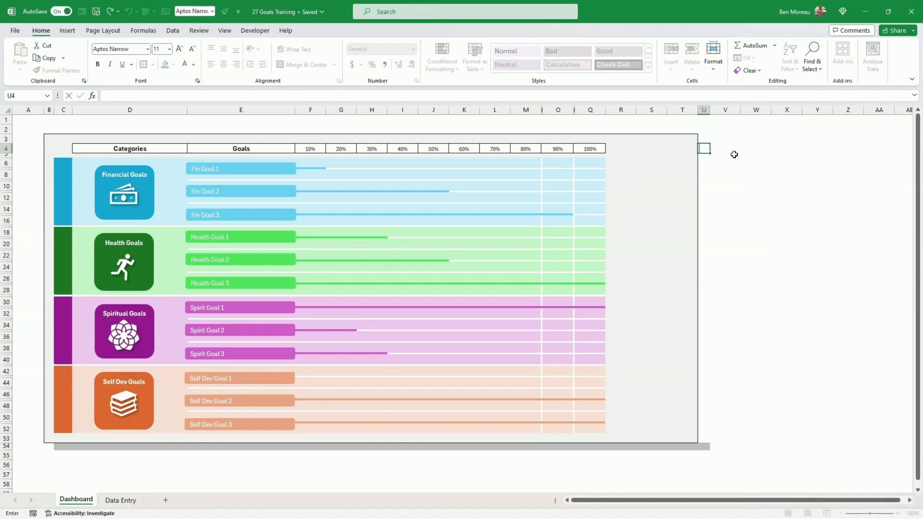
left_click(719, 185)
left_click_drag(706, 147, 704, 441)
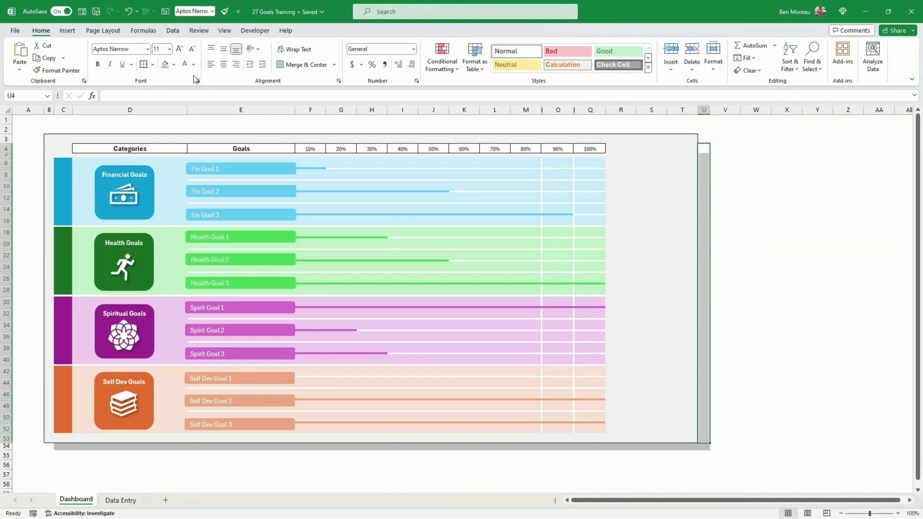
left_click(786, 319)
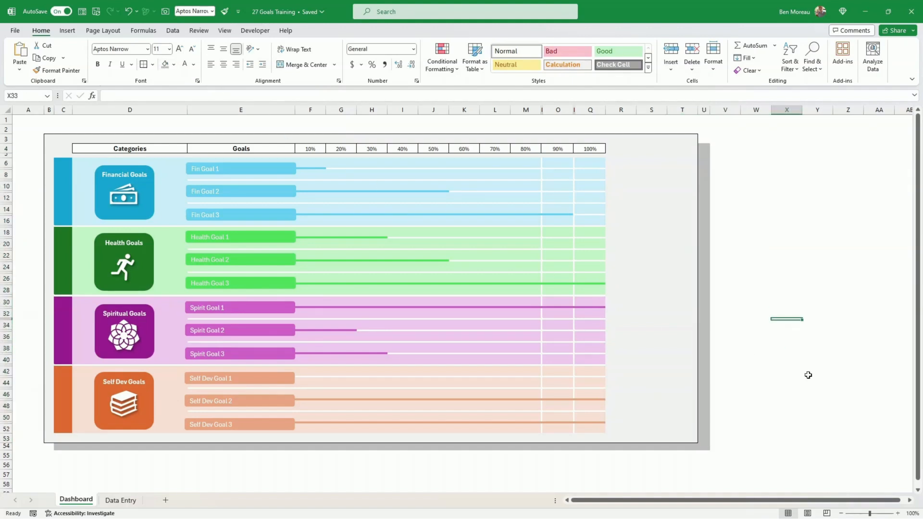
left_click_drag(711, 109, 705, 110)
left_click(780, 226)
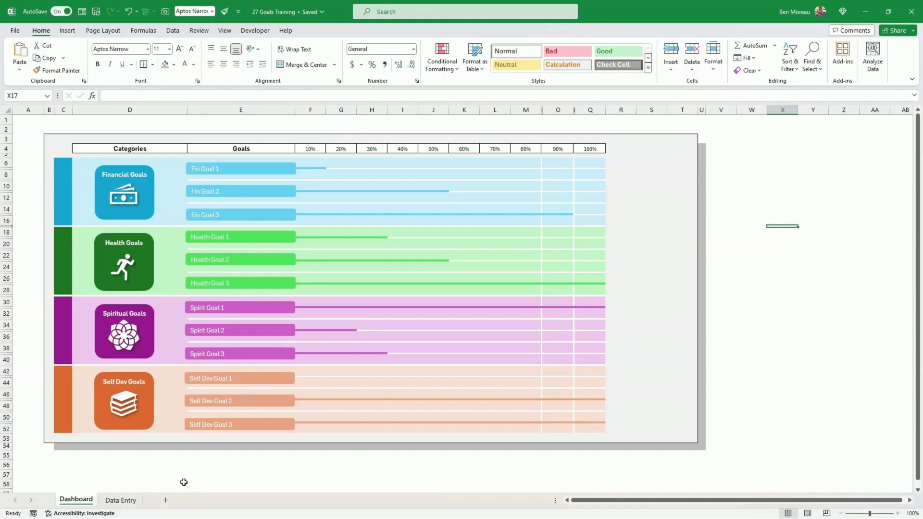
On the Data Entry sheet, enter the headings Horizontal, Vertical and Bubble Size in cells I9 to K9
left_click(121, 501)
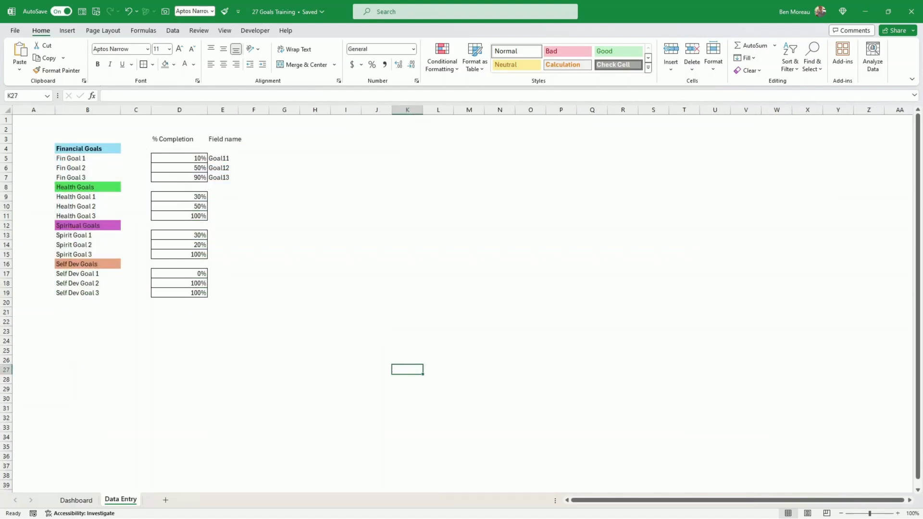
key("alt+Tab")
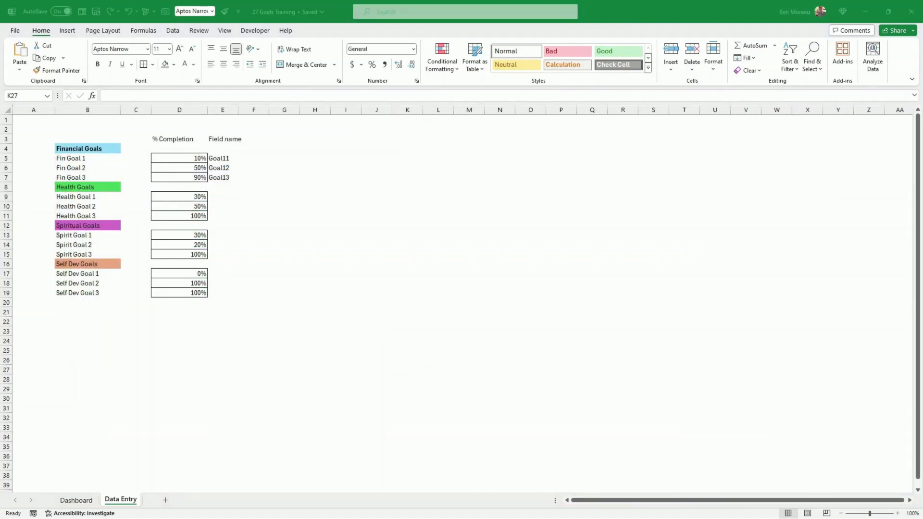
key("alt+Tab")
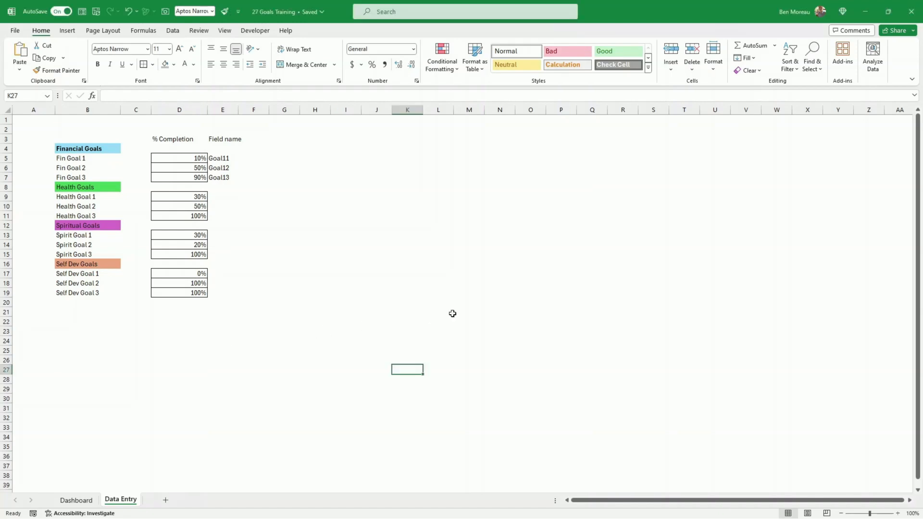
left_click(338, 199)
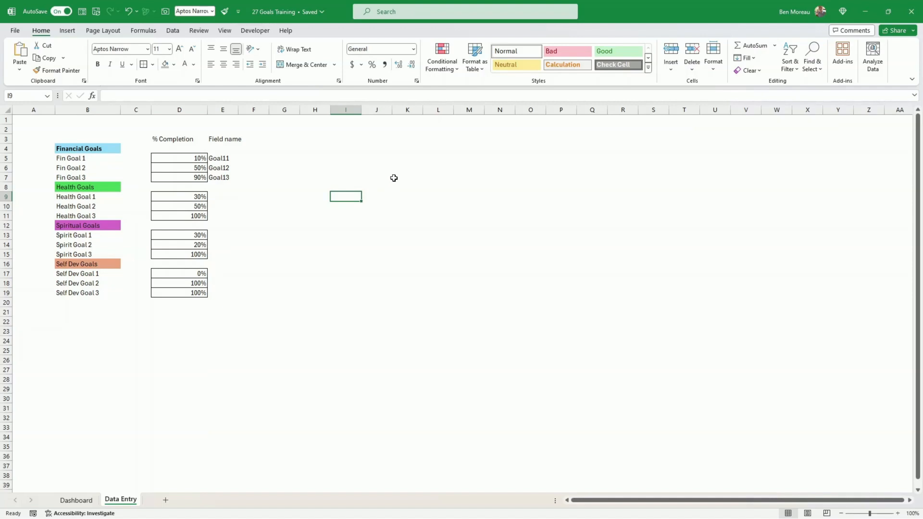
type("Hor")
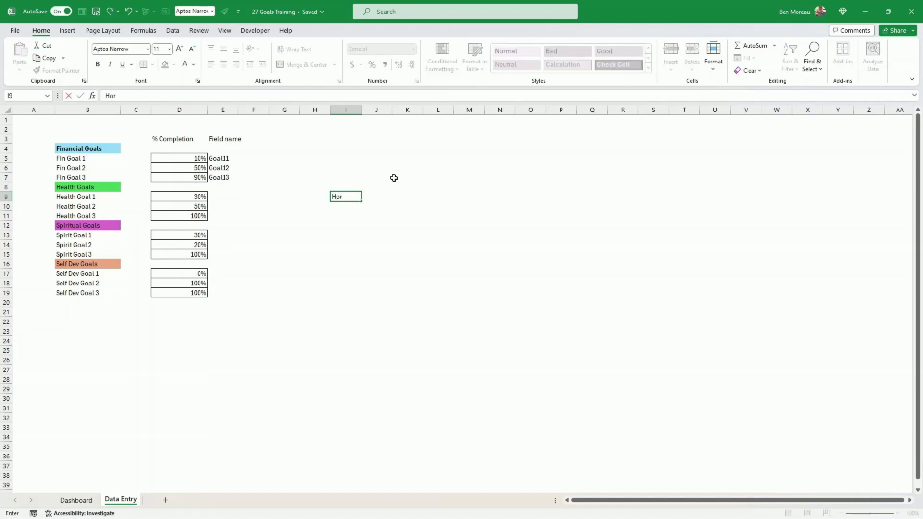
type("izontal")
key("Tab")
type("Vertica")
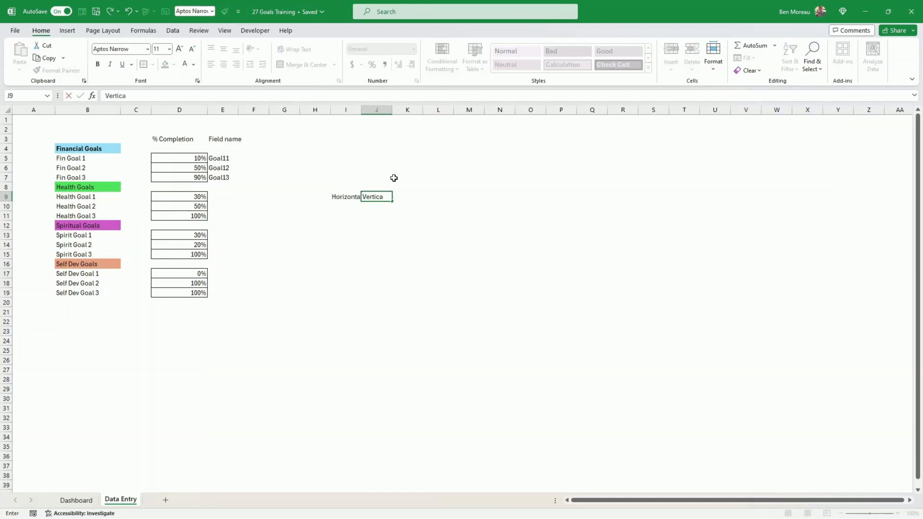
key("Tab")
type("B")
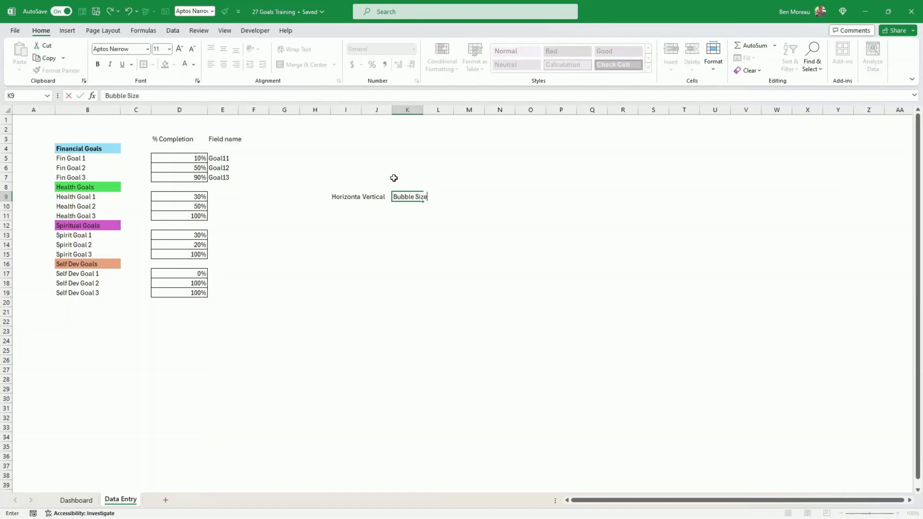
key("Return")
Widen columns I to K equally so the three headings fit in their cells
key("Up")
key("Left")
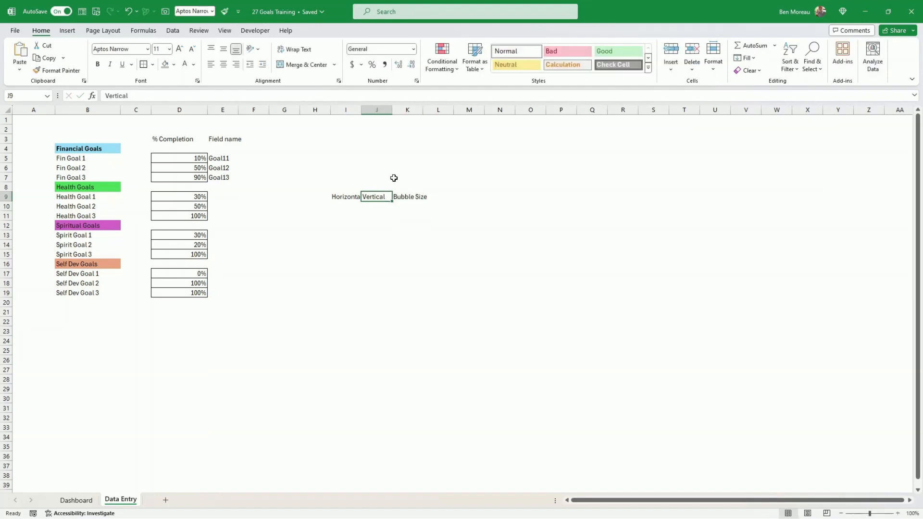
left_click_drag(345, 109, 435, 110)
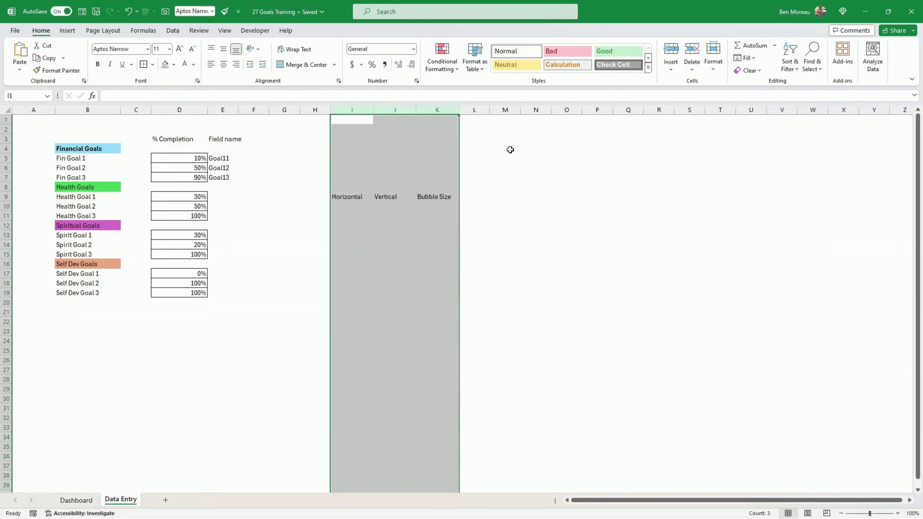
left_click(514, 197)
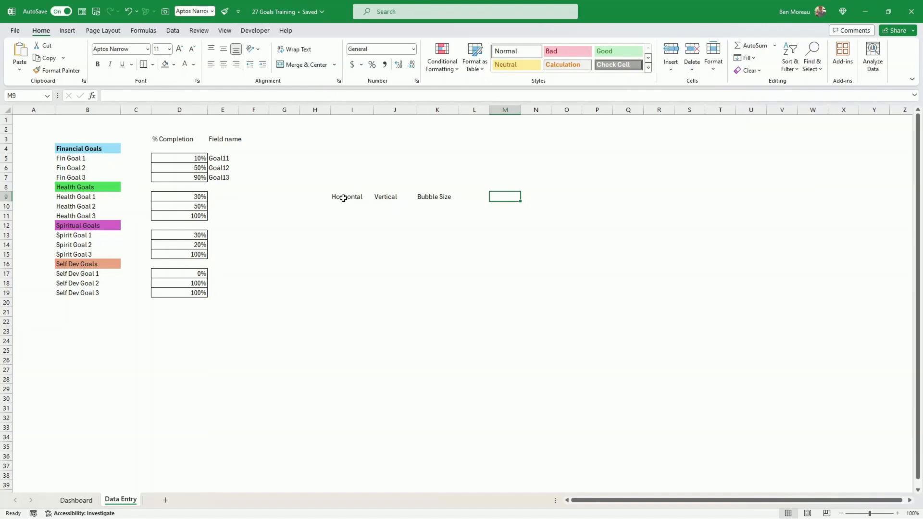
Enter 1 in each of the four cells I10 to I13 under the Horizontal heading
left_click(348, 204)
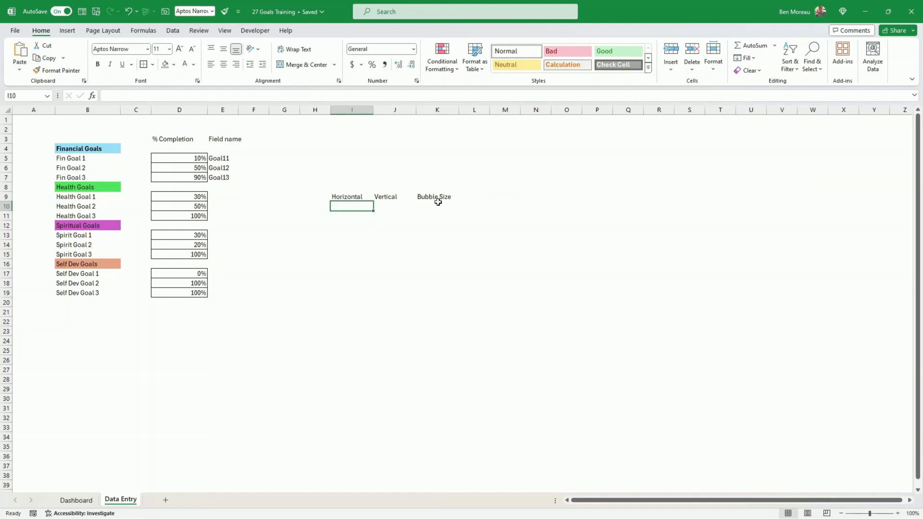
type("1")
key("Return")
type("1")
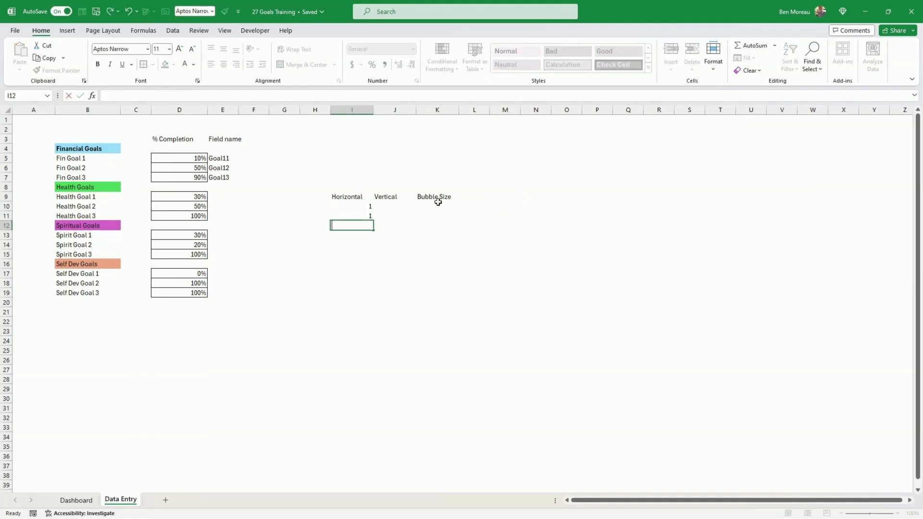
key("Return")
type("1")
key("Return")
type("1")
key("Return")
Enter the values 4, 3, 2 and 1 down cells J10 to J13 under the Vertical heading
key("Up")
key("Up")
key("Up")
key("Up")
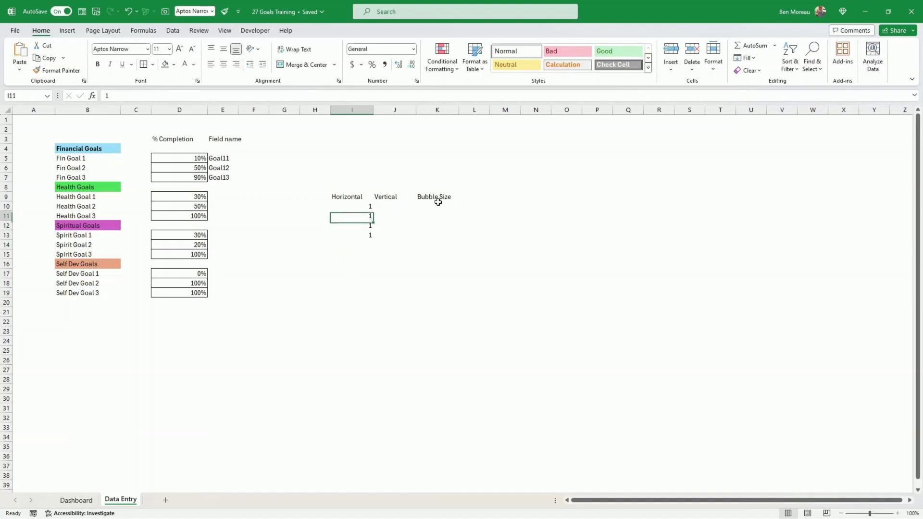
key("Right")
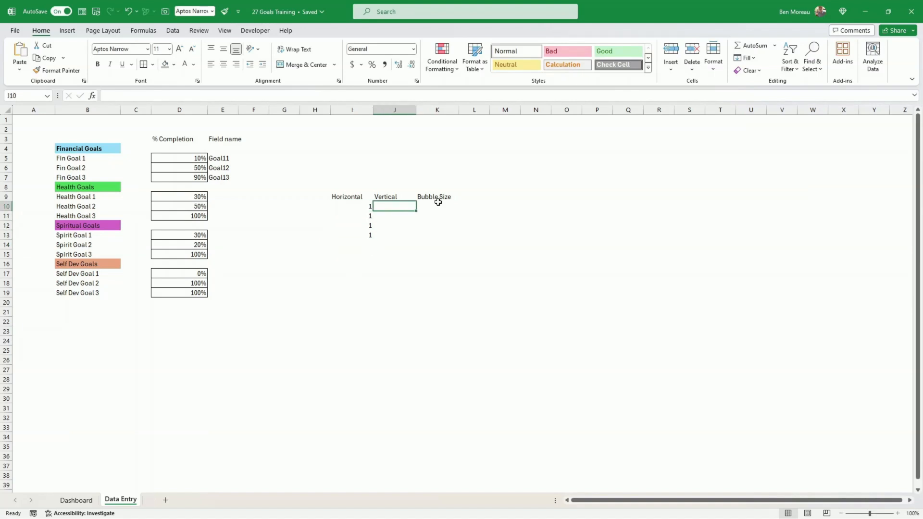
type("4")
key("Return")
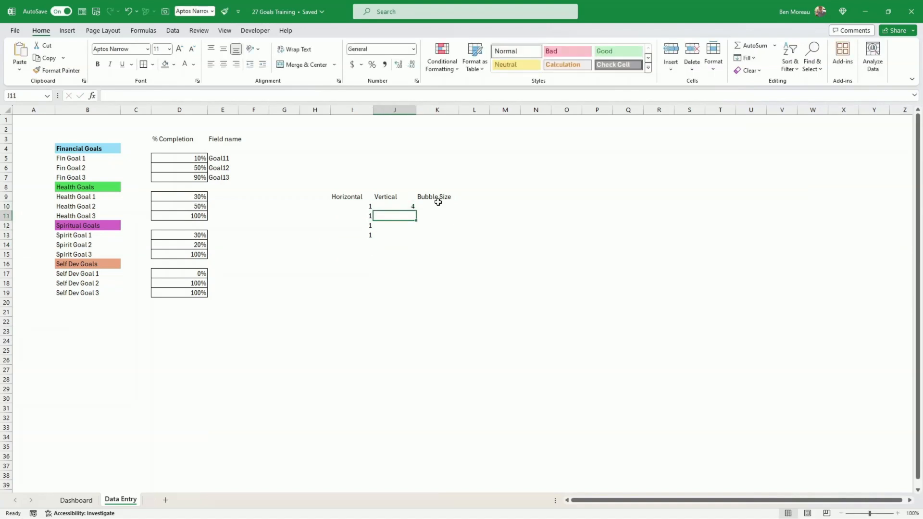
type("3")
key("Return")
type("2")
key("Return")
type("1")
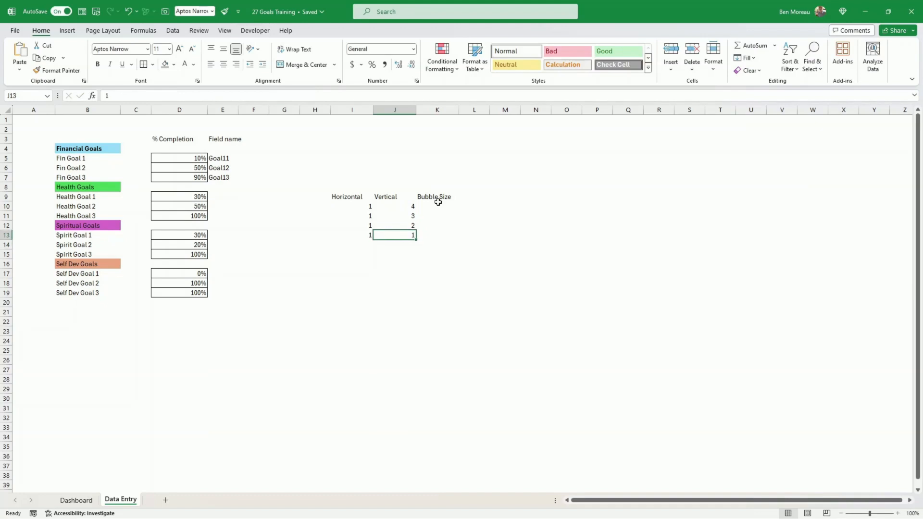
key("Return")
Centre the Horizontal, Vertical and Bubble Size headings in I9 to K9
key("Up")
key("Up")
key("Up")
key("Up")
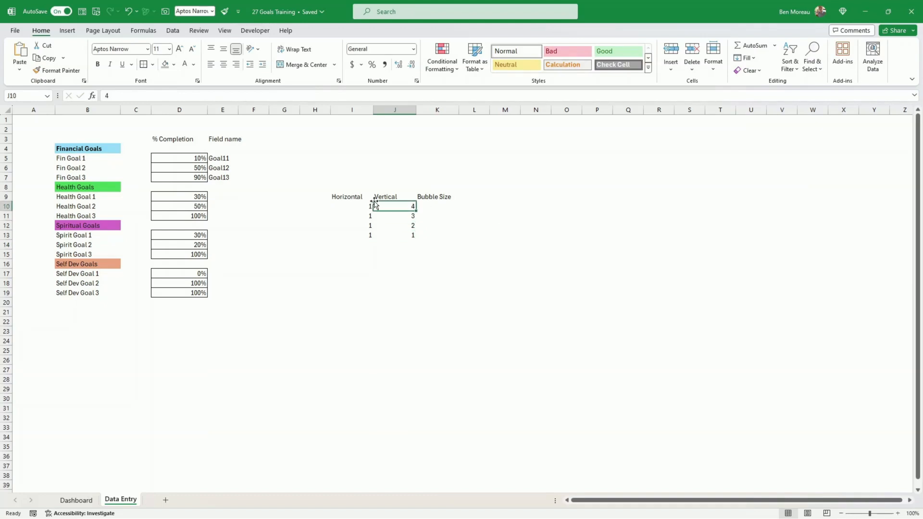
left_click_drag(354, 197, 434, 197)
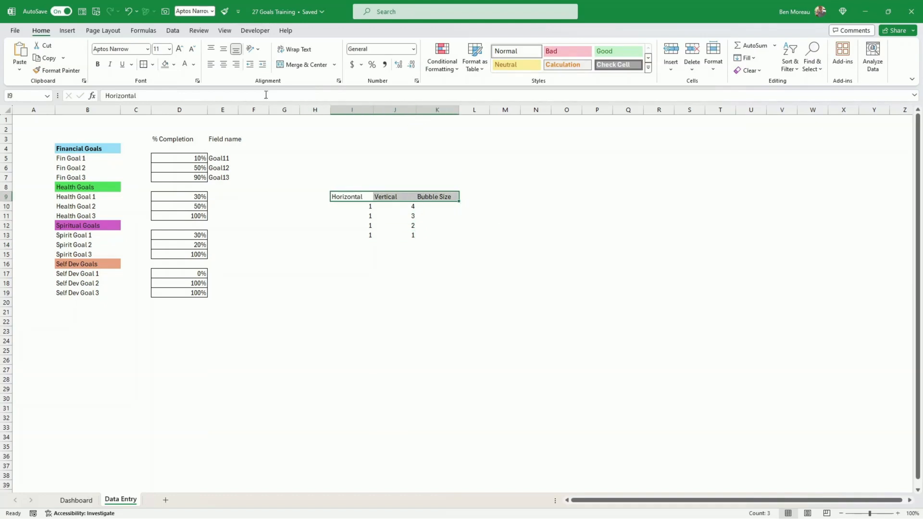
left_click(224, 67)
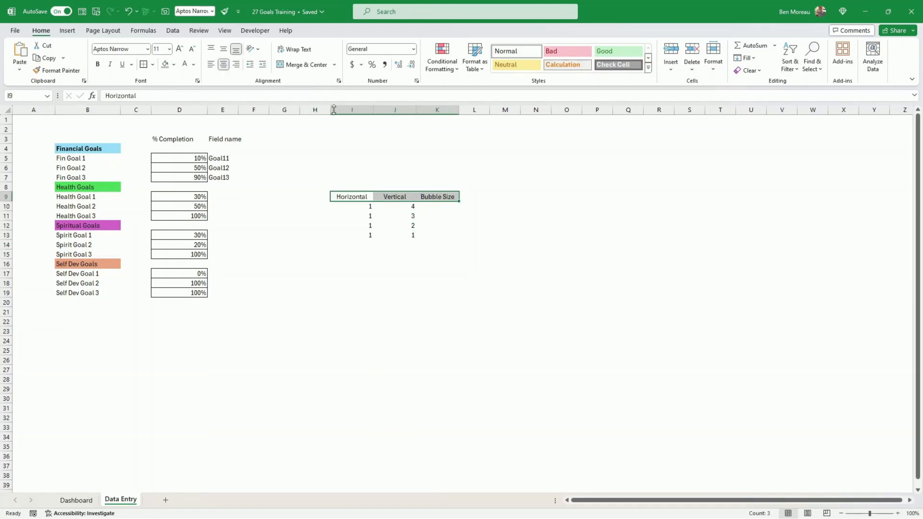
Enter =AVERAGE(D5:D7) in K10 to calculate the Financial Goals bubble size from the completion percentages
left_click(431, 207)
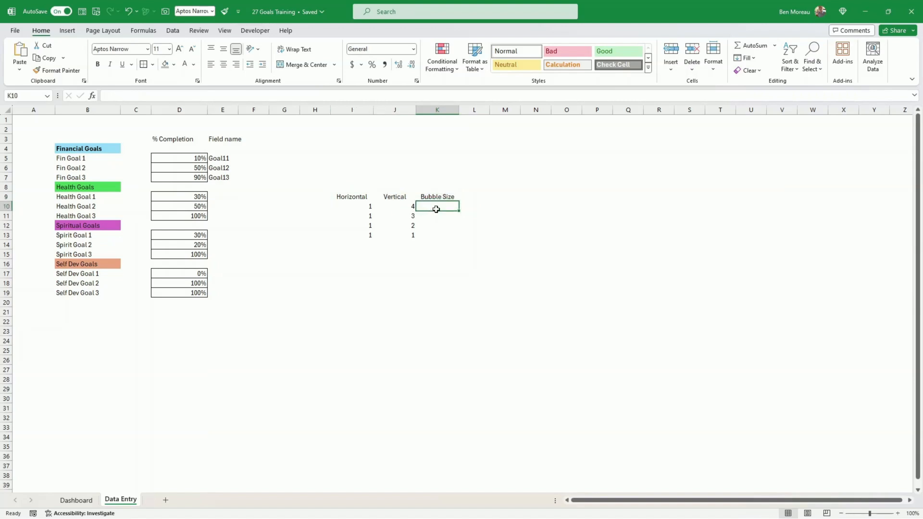
left_click(326, 206)
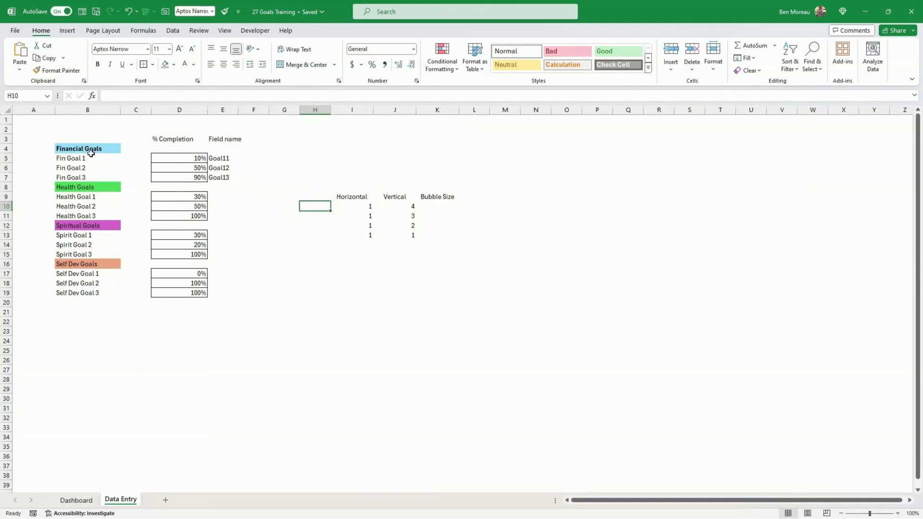
left_click(437, 205)
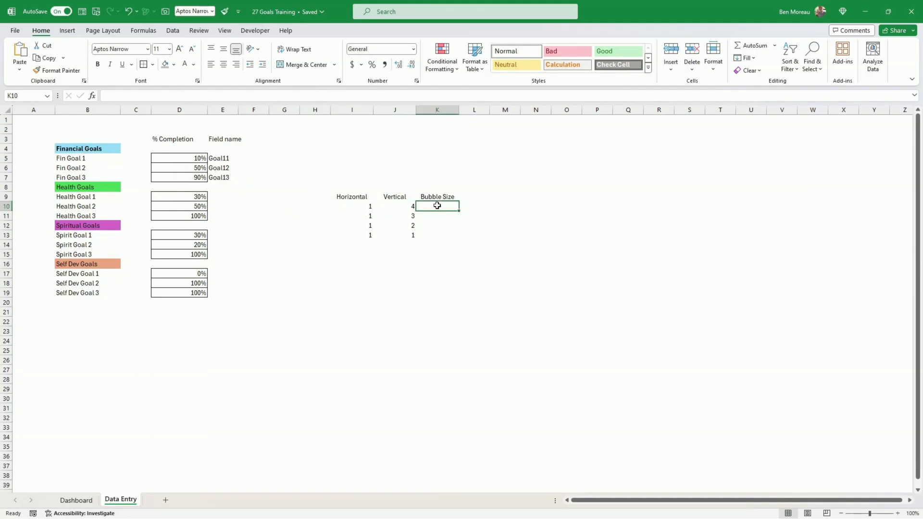
type("=averag")
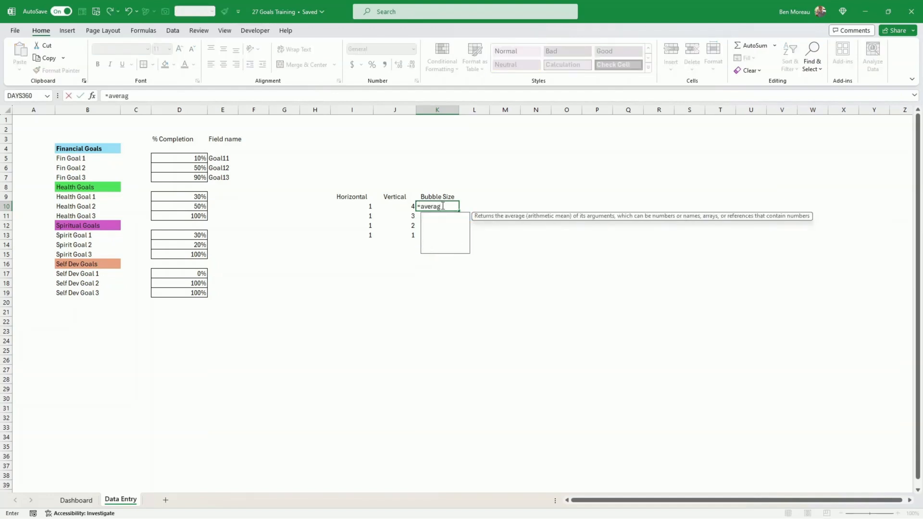
type("e(")
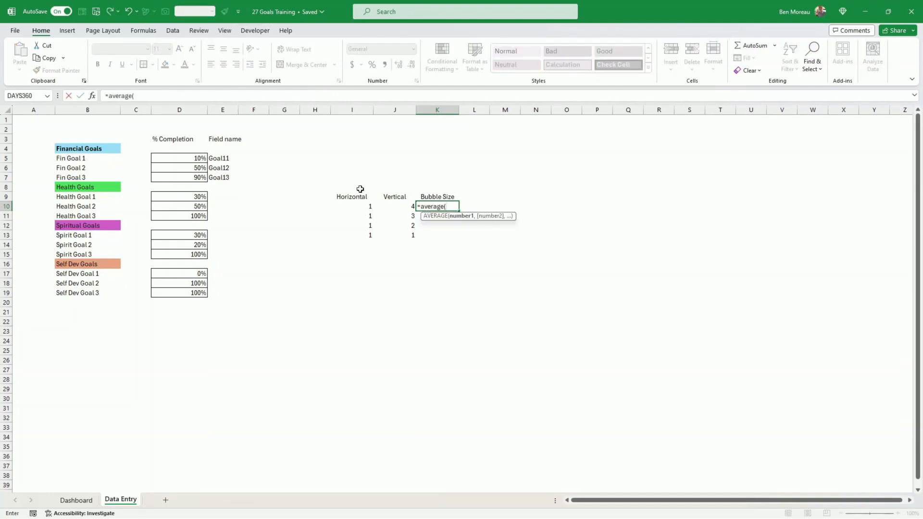
left_click_drag(187, 157, 187, 177)
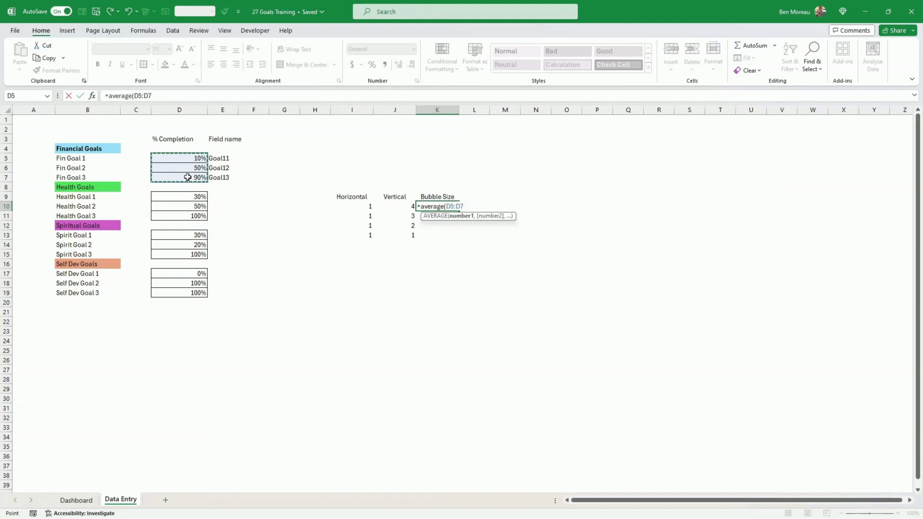
type(")")
key("Return")
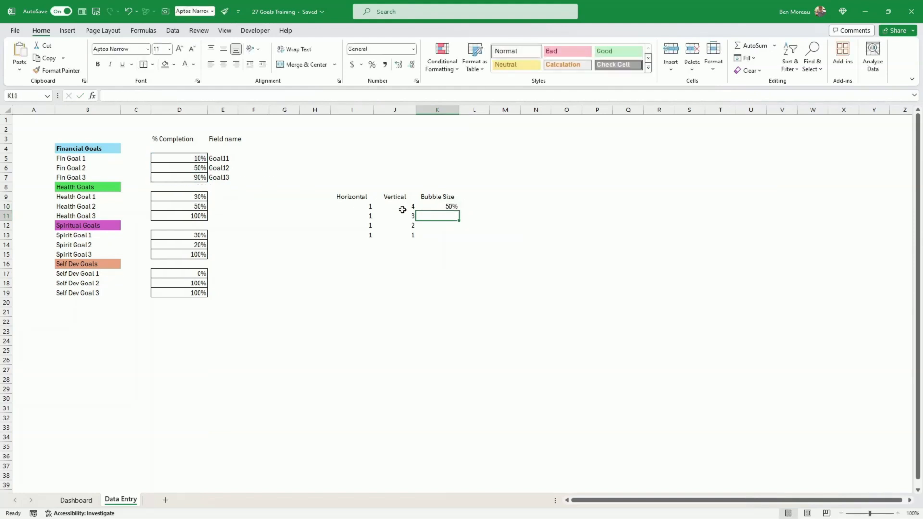
Copy the average formula from K10 down through K13
left_click(451, 209)
left_click(451, 211)
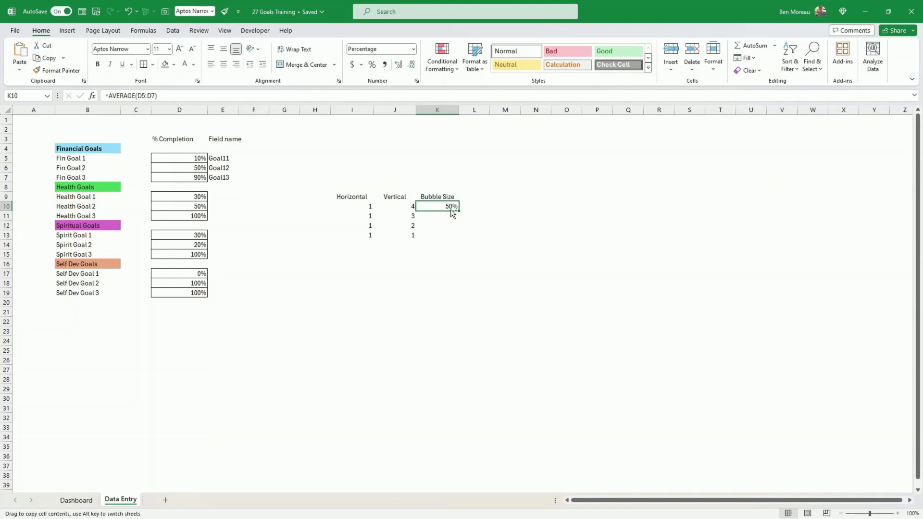
left_click_drag(460, 212, 458, 238)
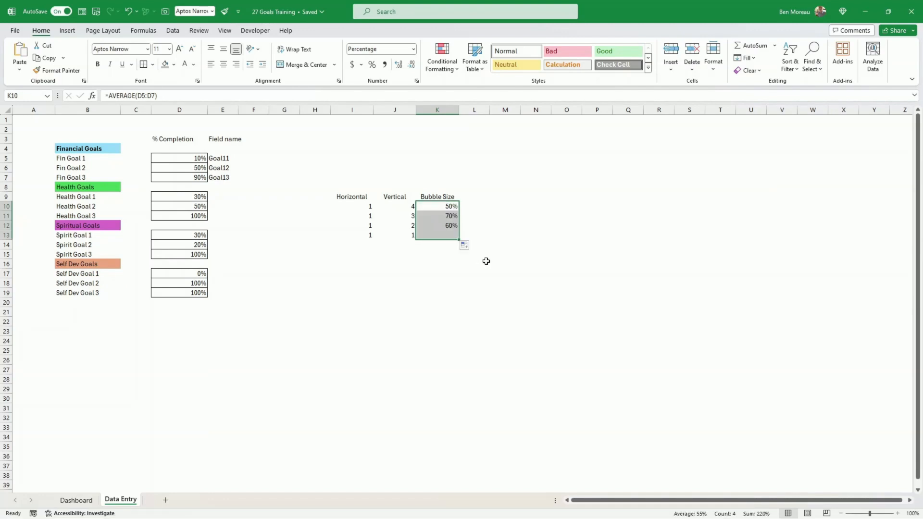
left_click(486, 260)
Change the average formula in K11 to cover the Health Goals percentages in D9:D11
left_click(442, 216)
double_click(441, 216)
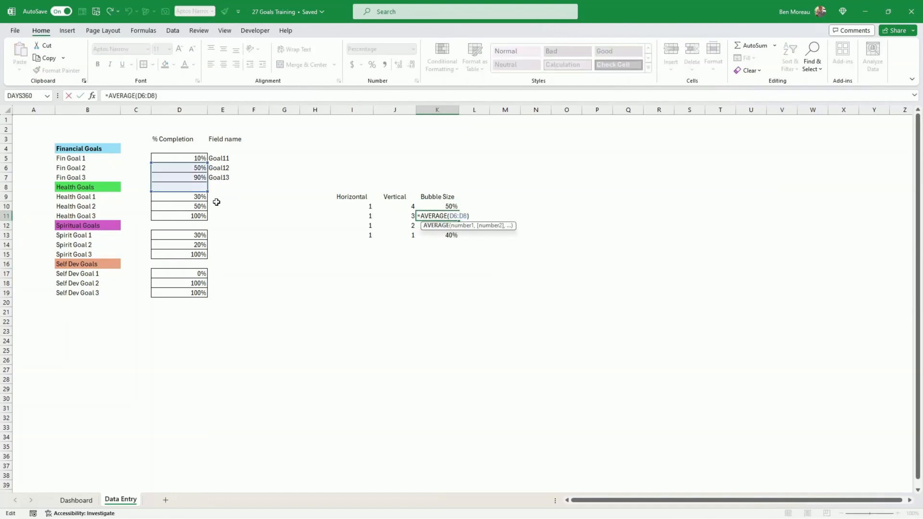
left_click_drag(201, 196, 205, 213)
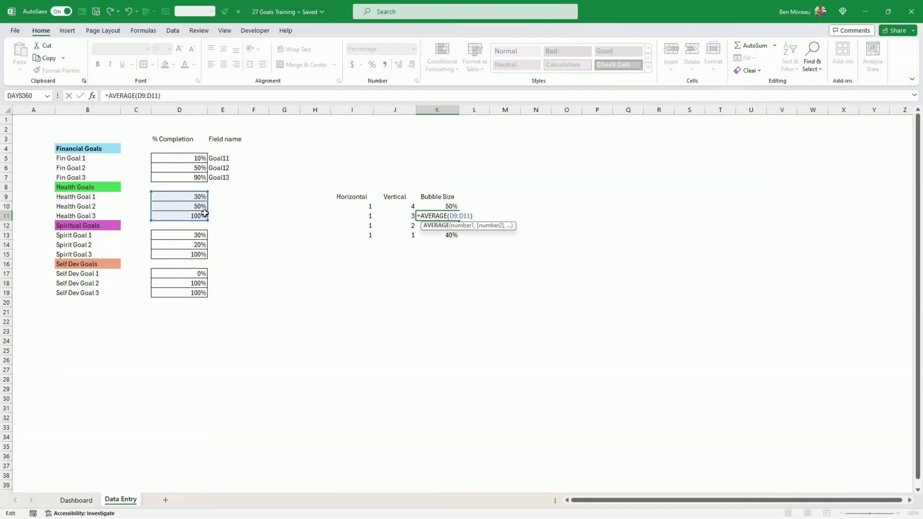
key("Return")
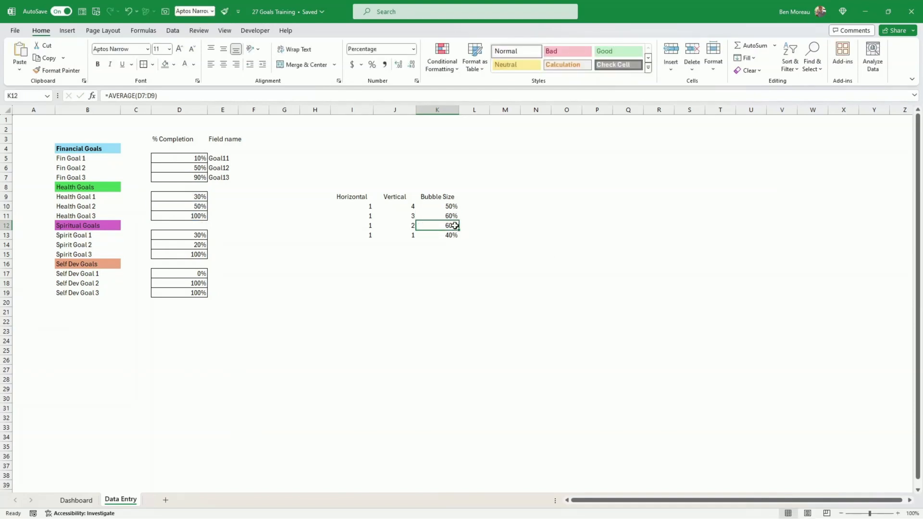
Change the average formulas to cover D13:D15 in K12 for Spiritual Goals and D17:D19 in K13 for Self Dev Goals
double_click(455, 226)
left_click_drag(194, 203, 196, 259)
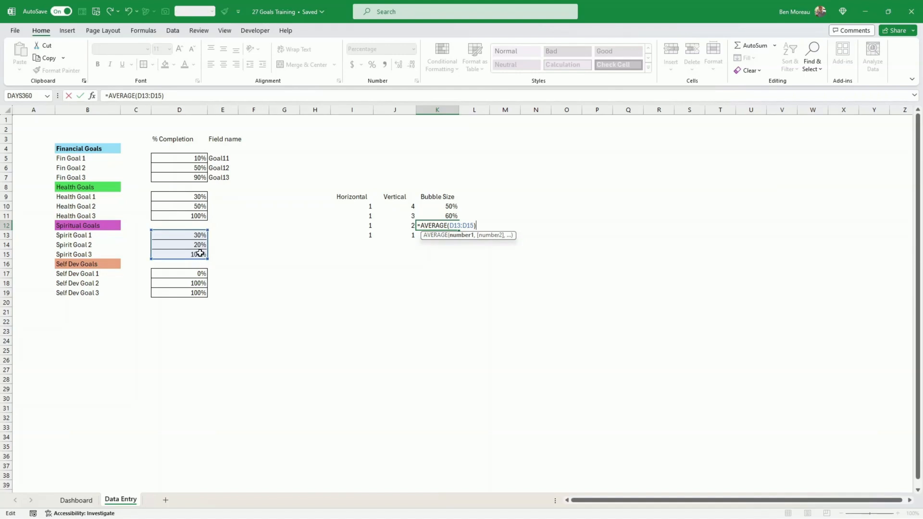
key("Return")
double_click(446, 236)
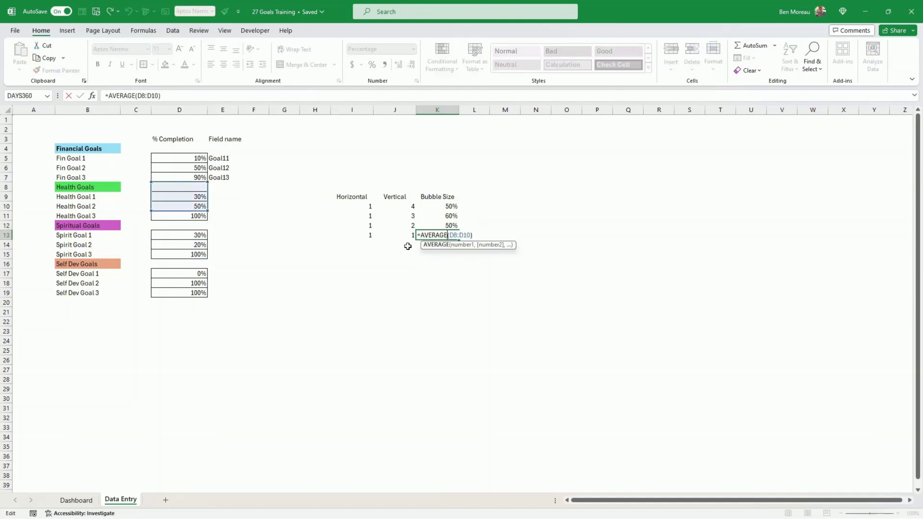
left_click_drag(185, 211, 201, 290)
key("Return")
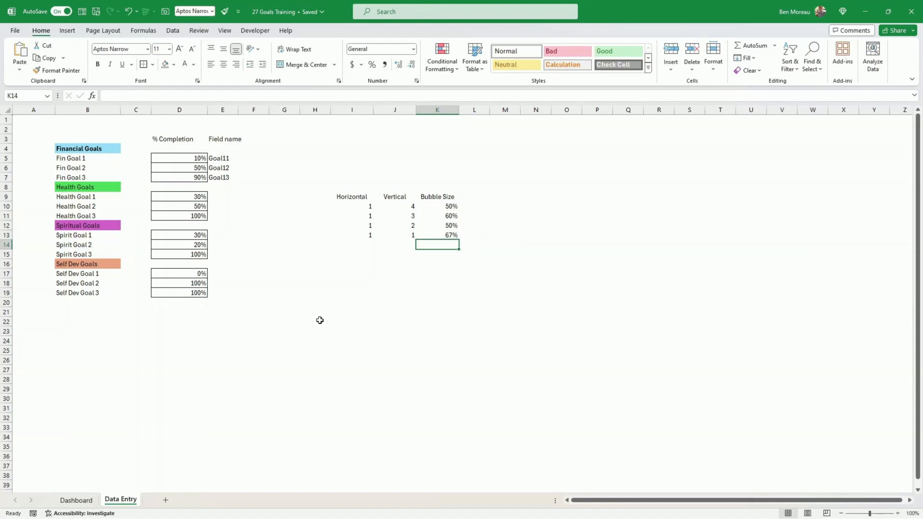
Add the bold heading "Category progress" in I8 above the Horizontal, Vertical and Bubble Size columns
left_click_drag(441, 209, 440, 235)
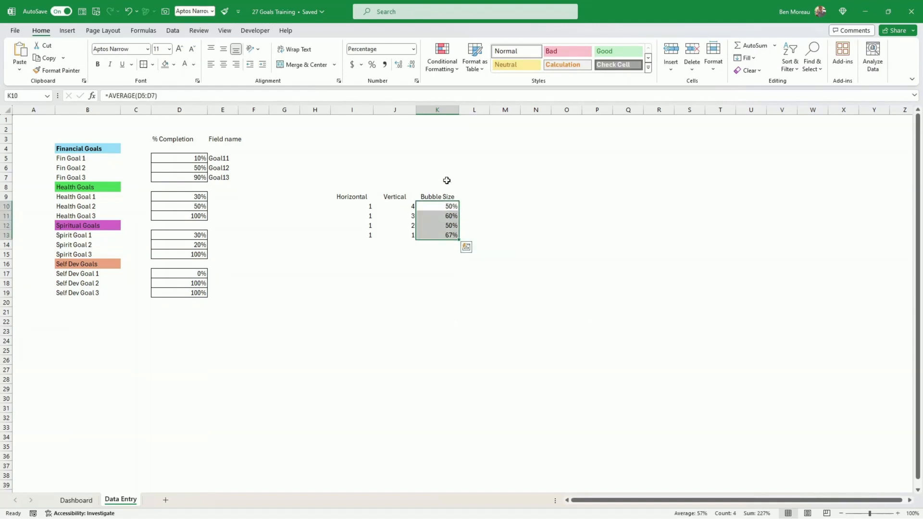
left_click(350, 185)
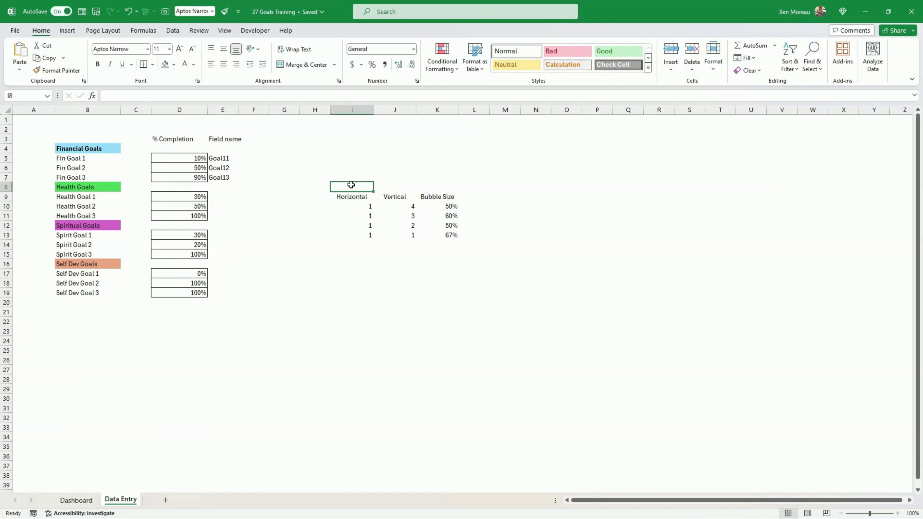
type("Categ")
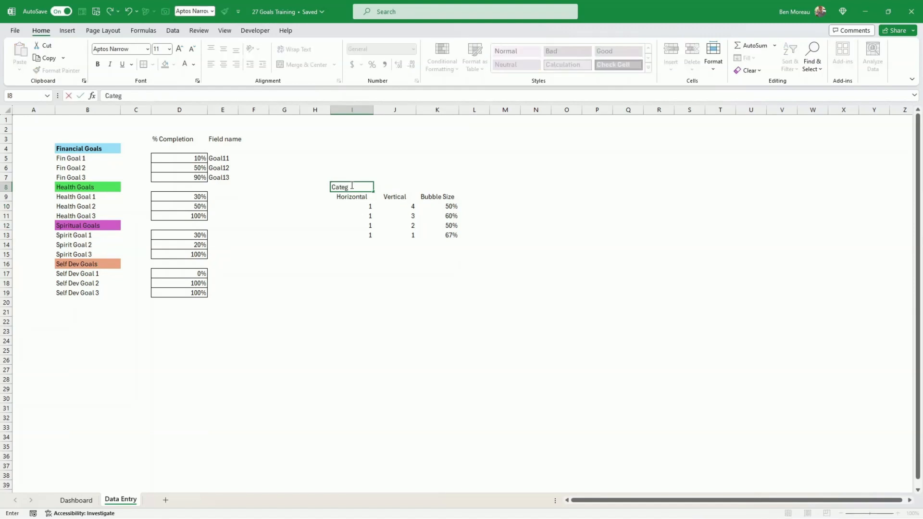
type("ory progress")
key("Return")
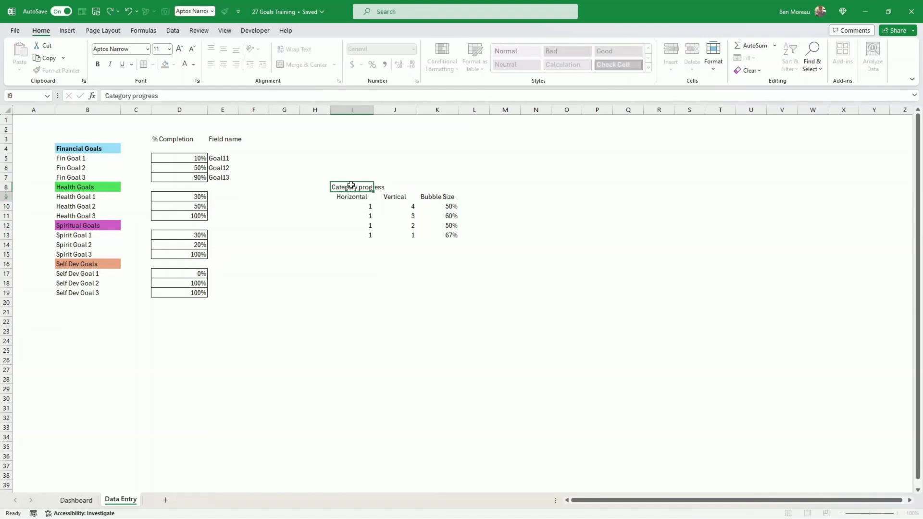
left_click(350, 186)
key("ctrl+b")
key("Down")
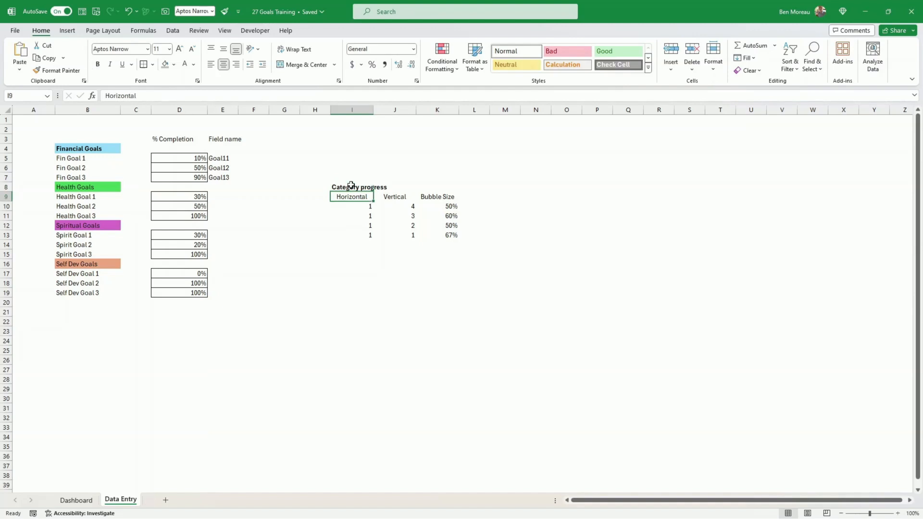
key("Down")
key("Up")
left_click(362, 344)
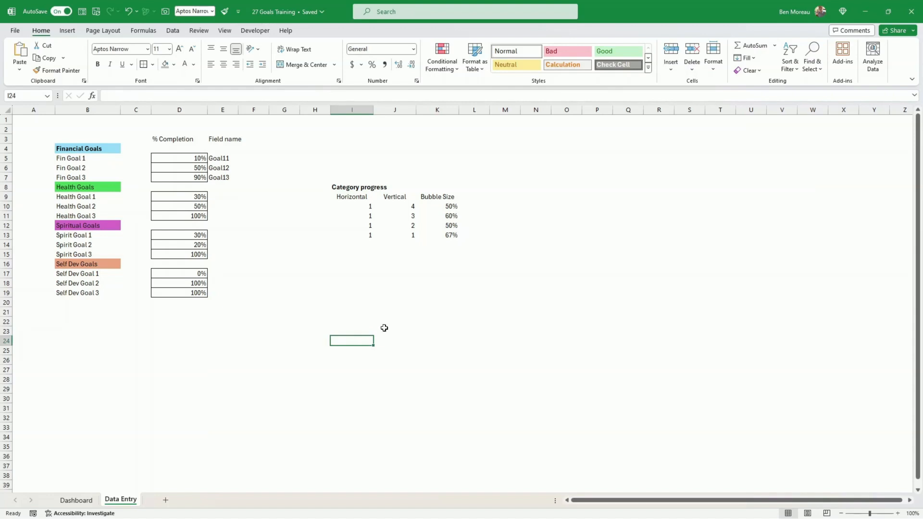
Insert a flat bubble chart from I10:K13, make it taller and place it just below the data table
left_click_drag(356, 208, 437, 235)
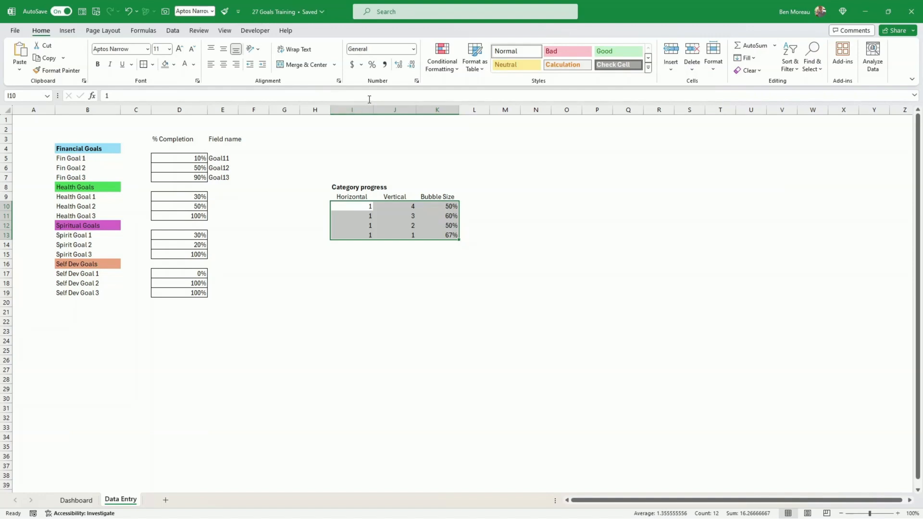
left_click(67, 30)
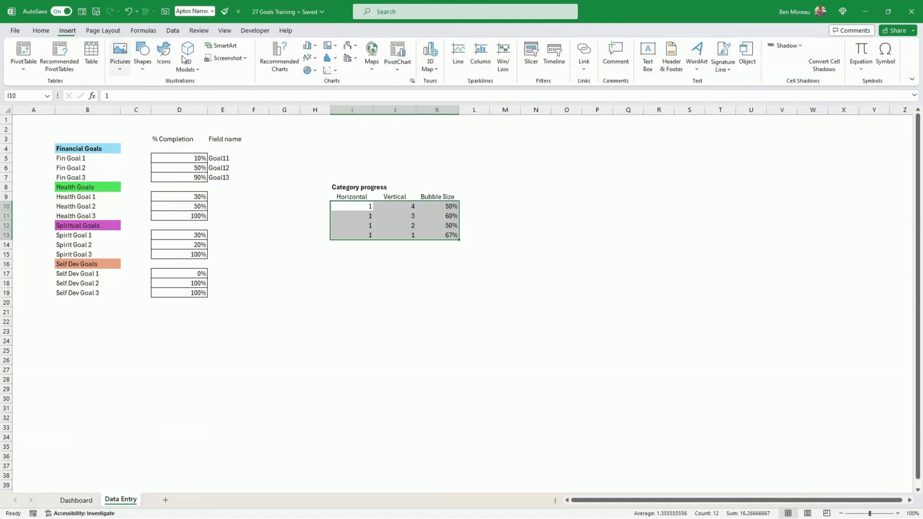
left_click(338, 70)
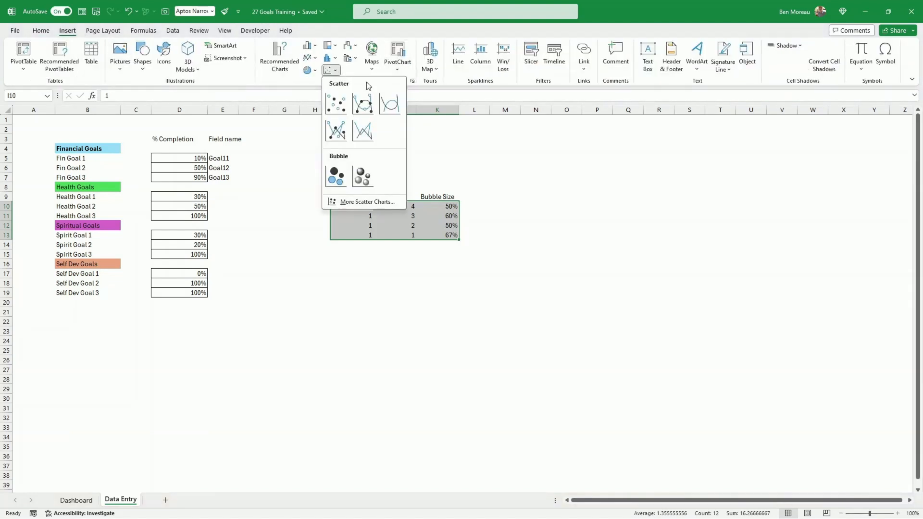
left_click(337, 178)
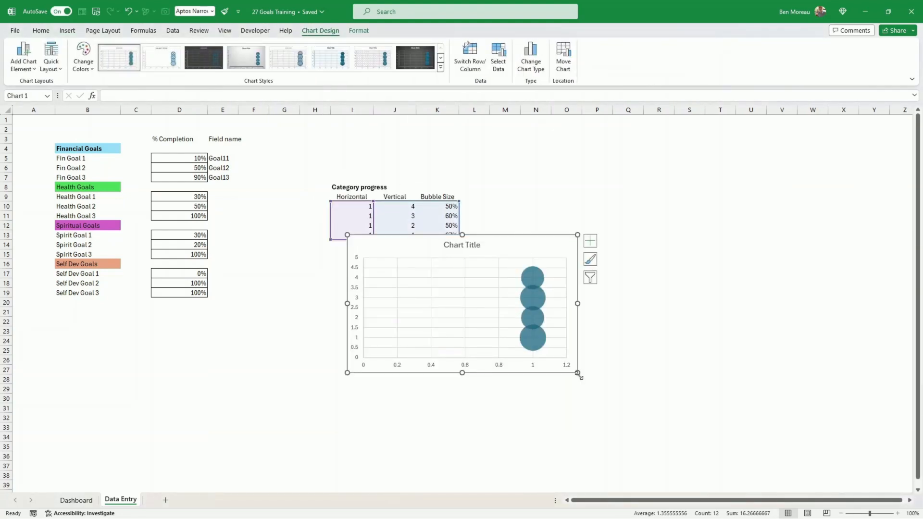
left_click_drag(578, 373, 571, 404)
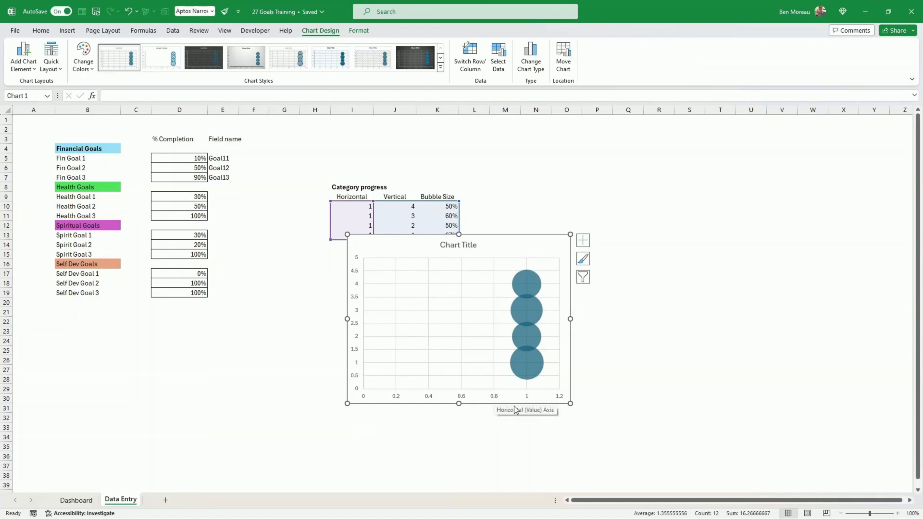
left_click_drag(515, 402, 510, 410)
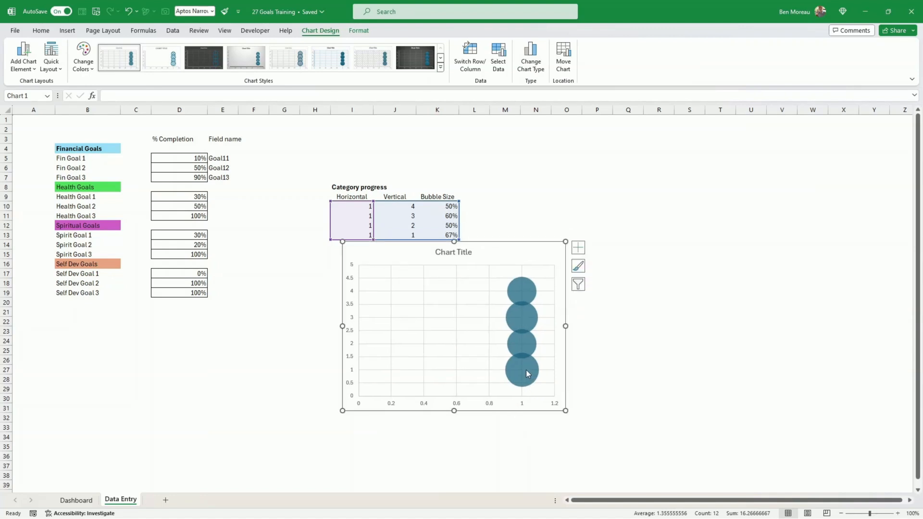
Add data labels to the bubbles of the chart series
mouse_move(527, 375)
left_click(524, 371)
right_click(525, 372)
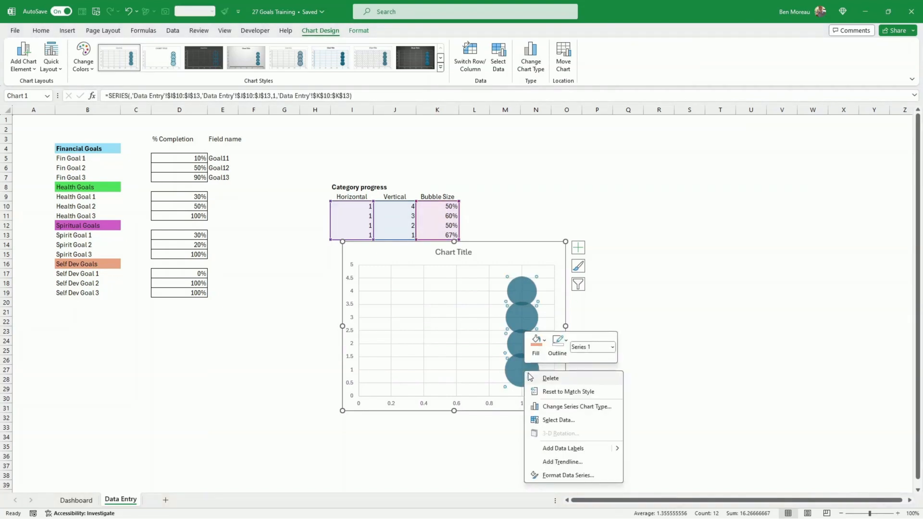
left_click(563, 448)
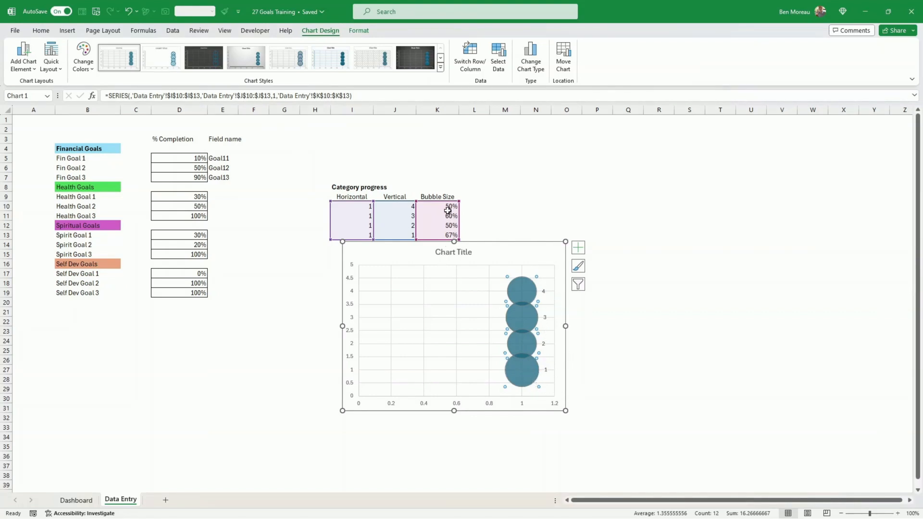
Reshape the bubble chart into a tall, narrow format with separated bubbles and move it beside the Category progress table, over columns M to P
left_click_drag(454, 410, 453, 440)
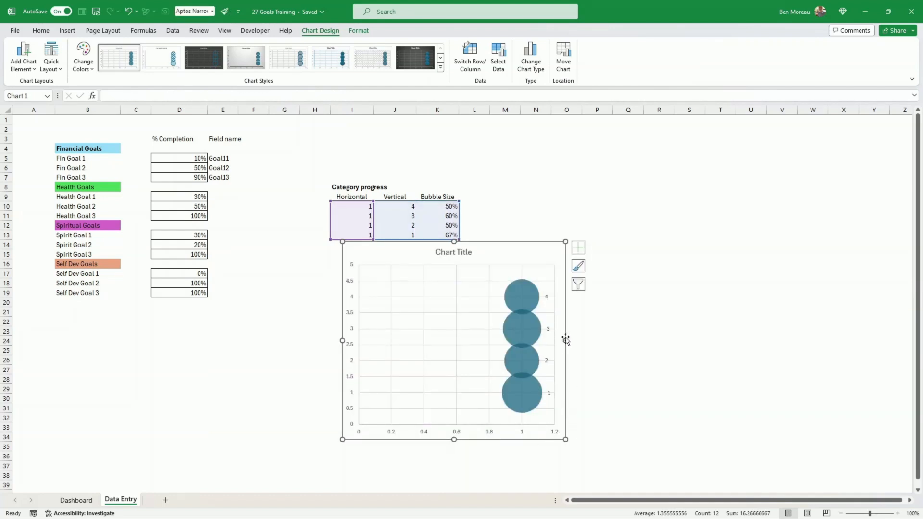
left_click_drag(565, 340, 467, 337)
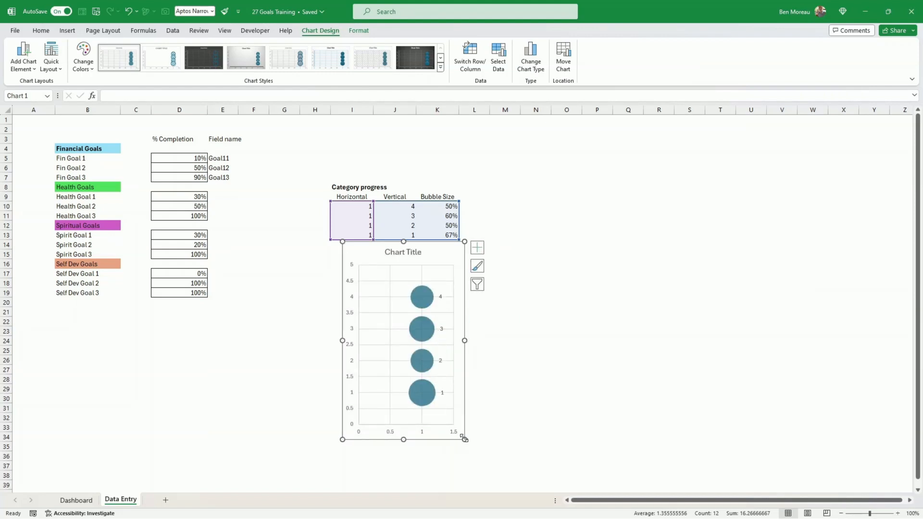
left_click_drag(465, 440, 466, 450)
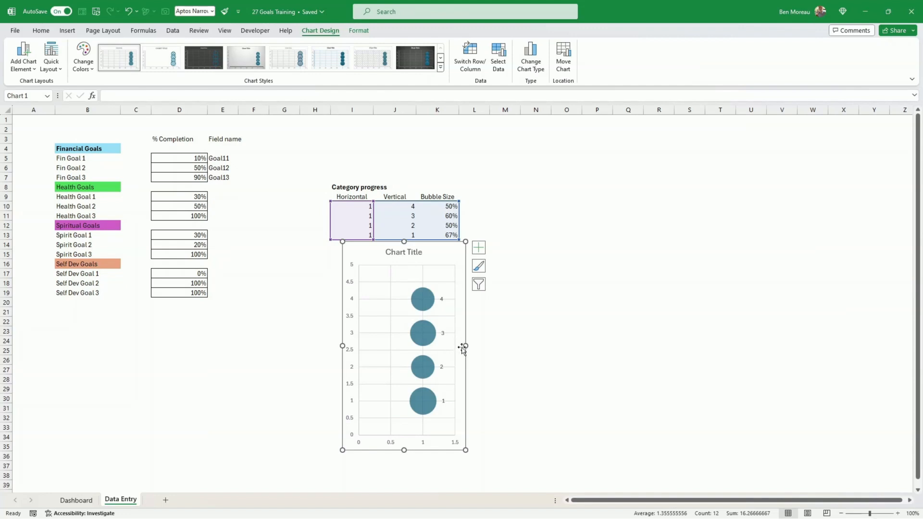
left_click_drag(465, 347, 507, 346)
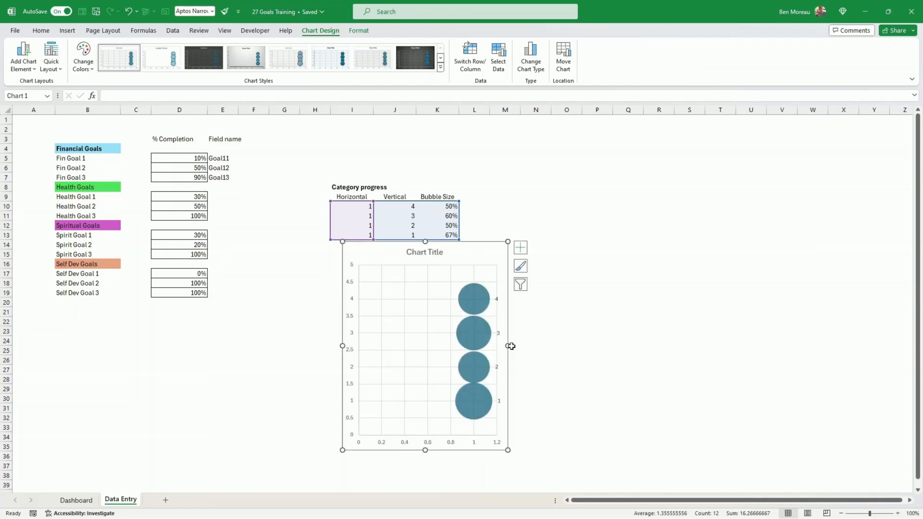
left_click_drag(508, 346, 435, 346)
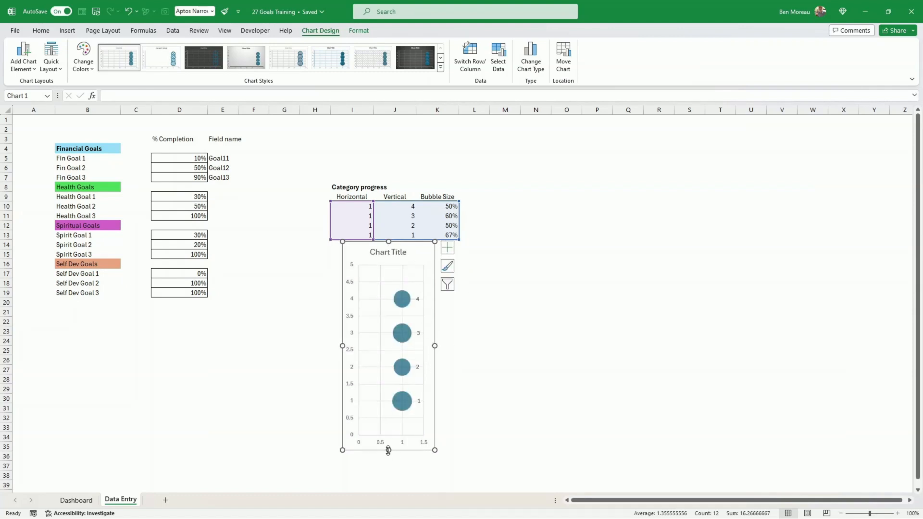
left_click_drag(389, 450, 571, 405)
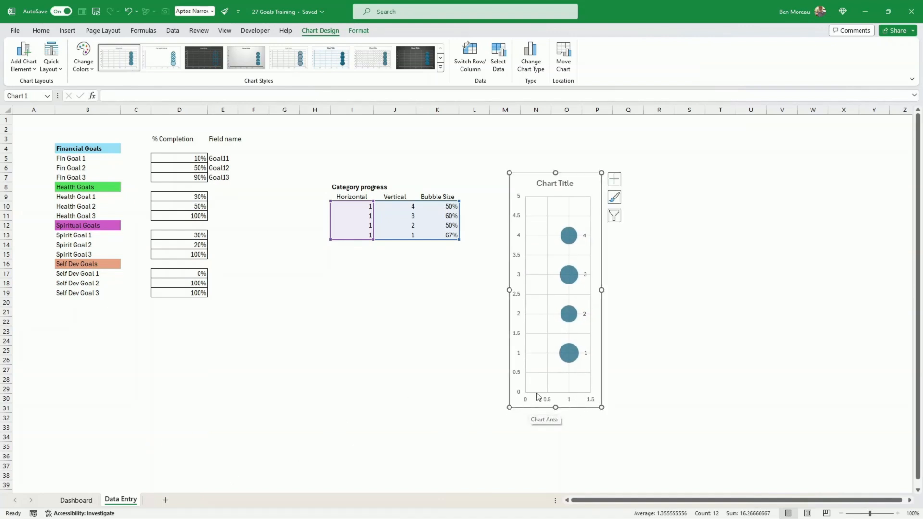
left_click_drag(602, 289, 622, 289)
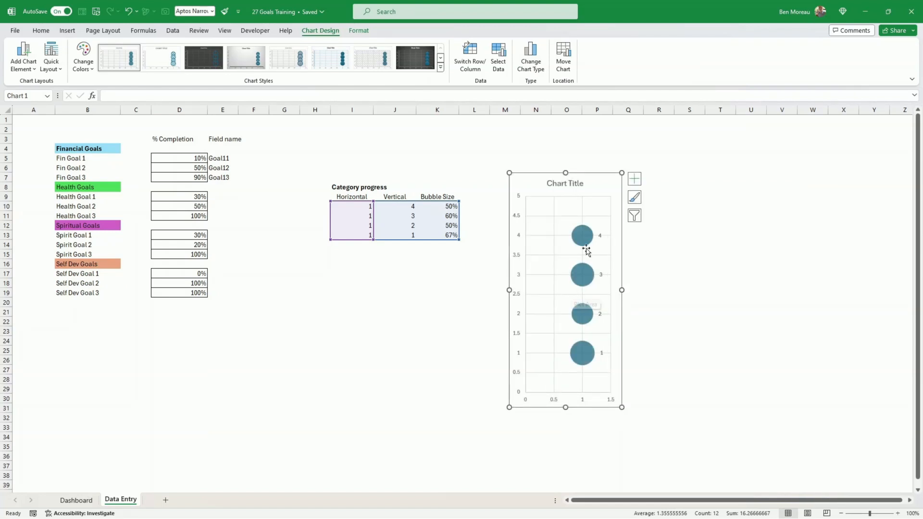
Set Health Goal 1 and Health Goal 2 to 0% and Health Goal 3 to 10% to test the bubble's size
left_click(179, 204)
type("0")
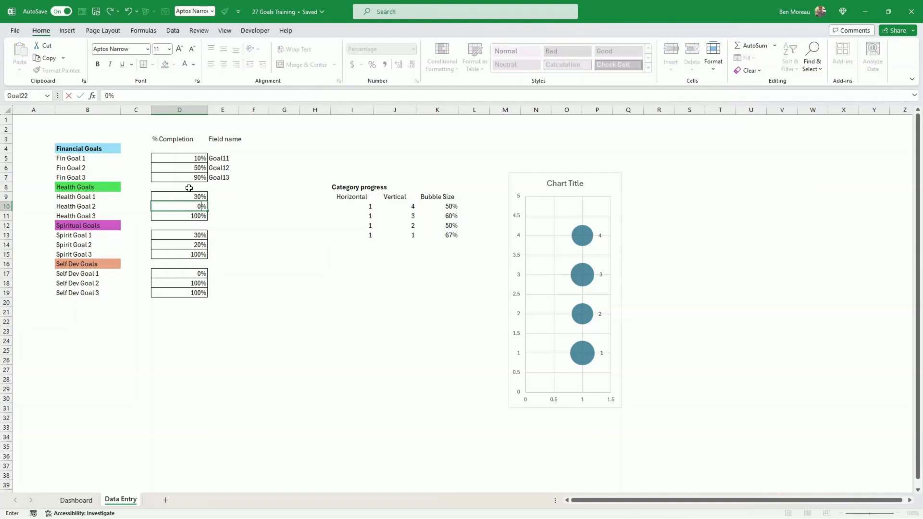
key("Up")
type("0")
key("Down")
key("Down")
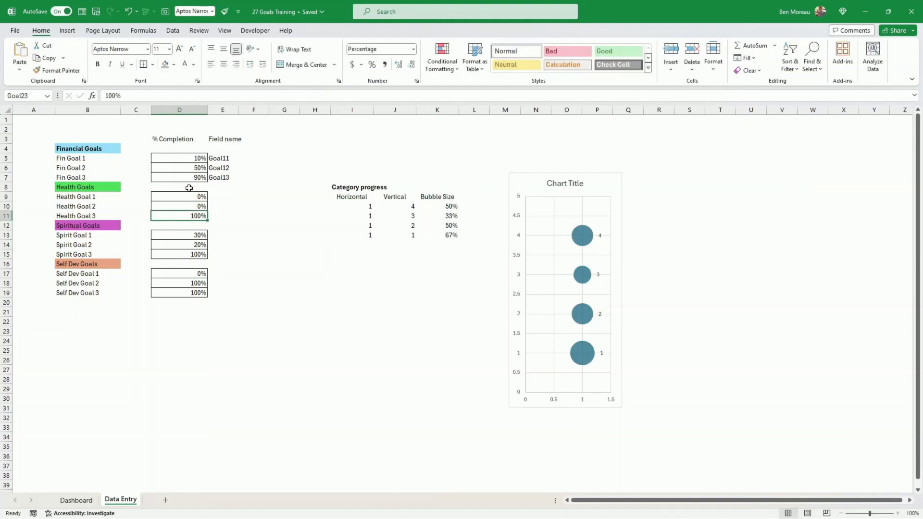
type("10")
key("Return")
key("Up")
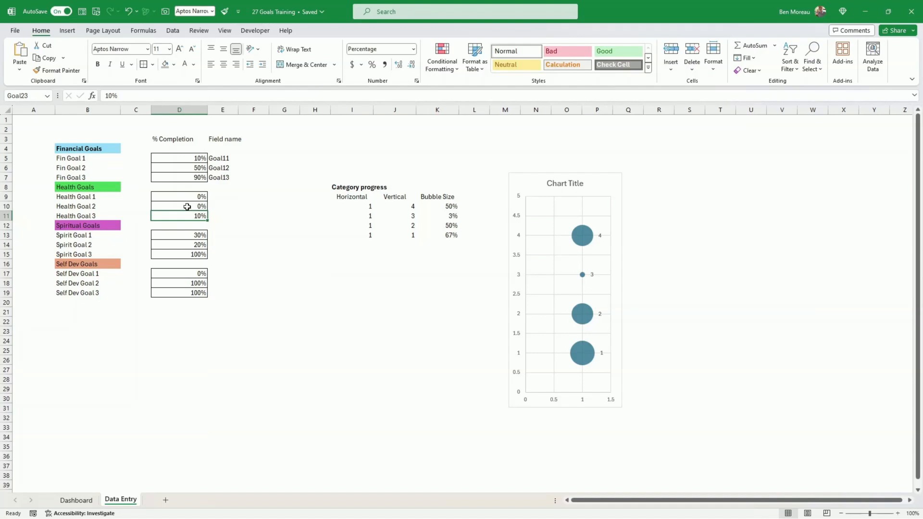
Fill cells I16 to I19 below the Category progress table with 100%
left_click(509, 302)
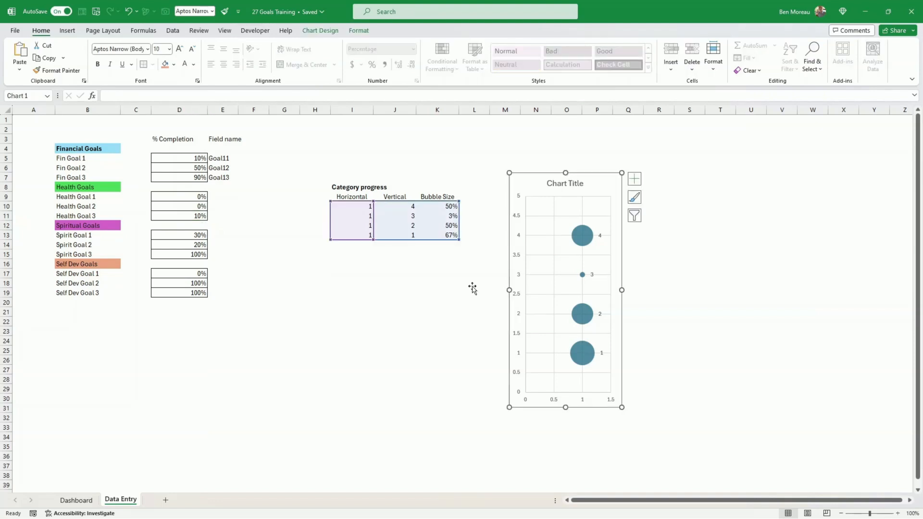
key("Escape")
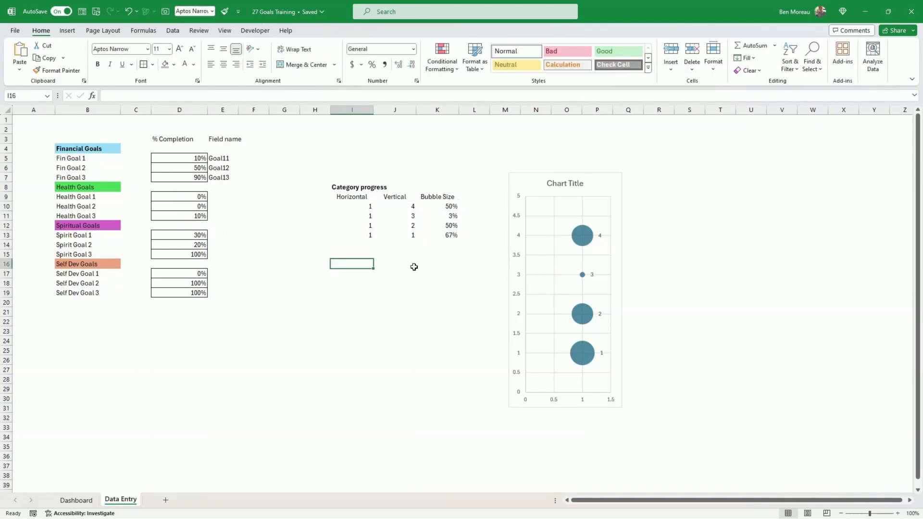
type("100")
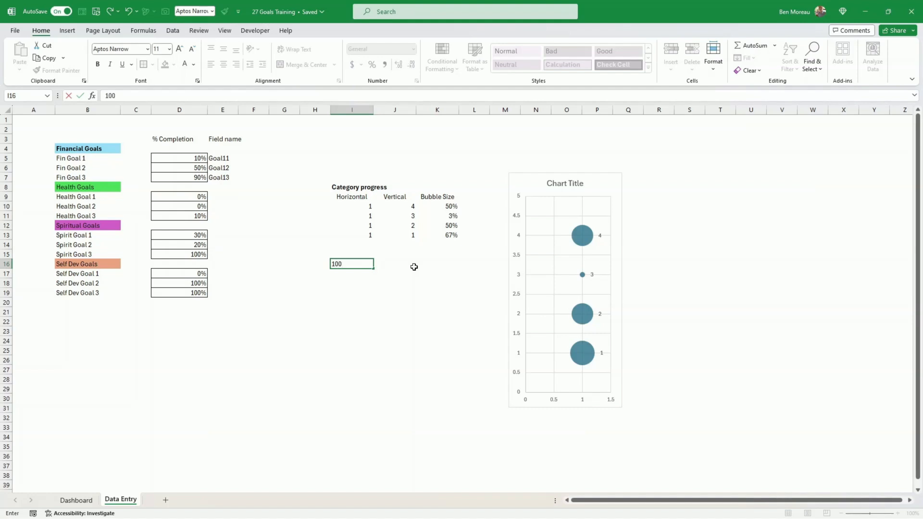
key("Return")
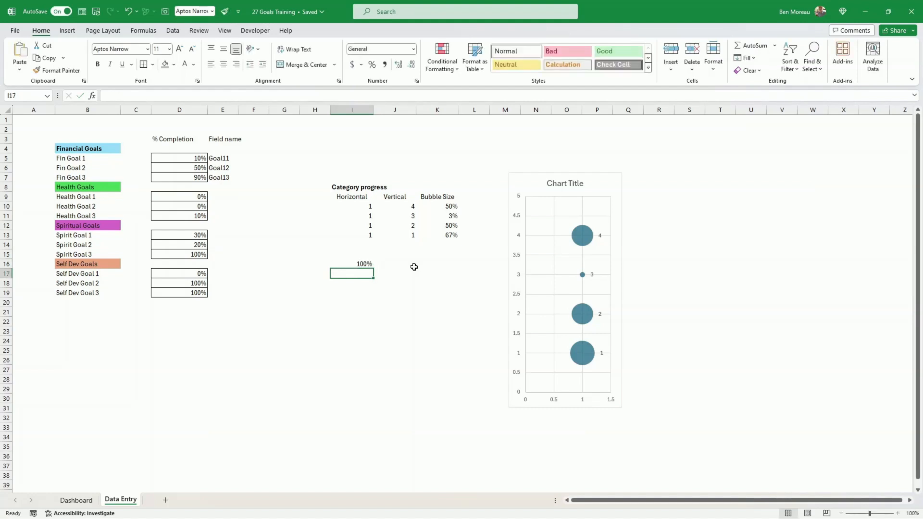
key("ctrl+c")
key("ctrl+v")
key("Up")
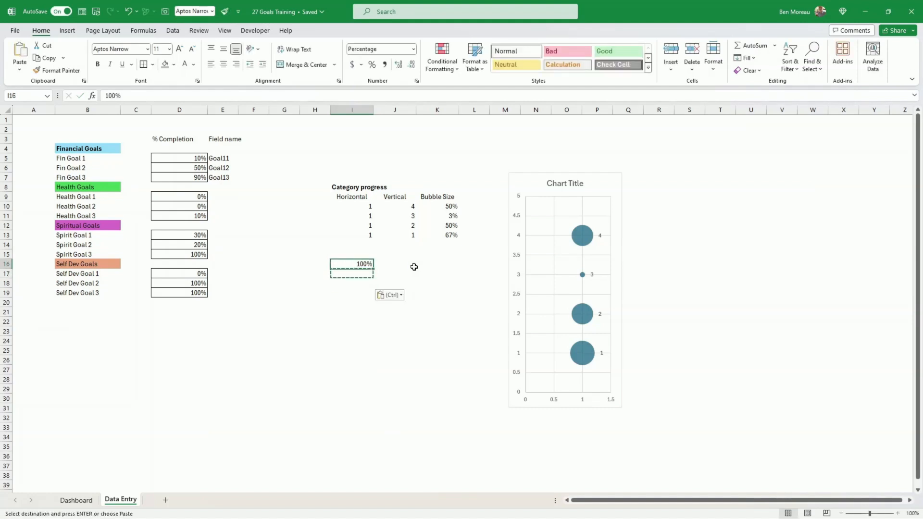
key("ctrl+c")
key("Down")
key("ctrl+v")
key("Down")
key("ctrl+v")
key("Down")
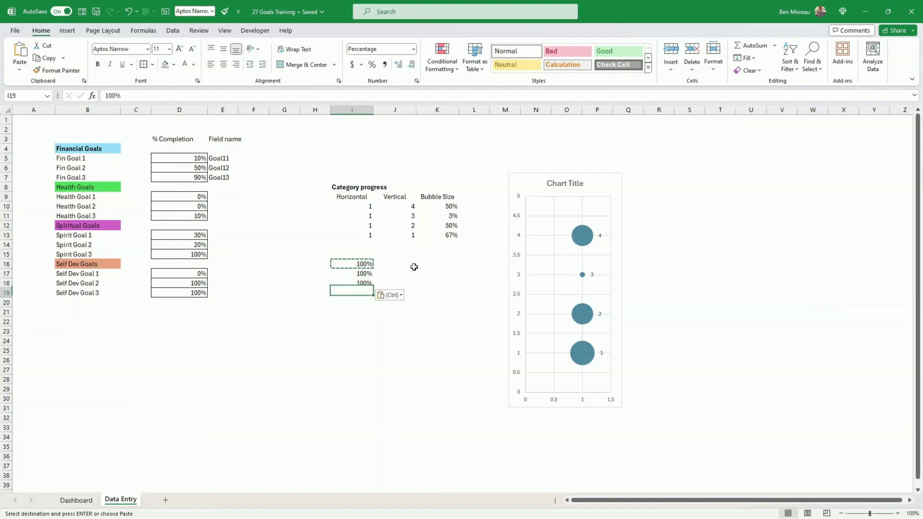
key("ctrl+v")
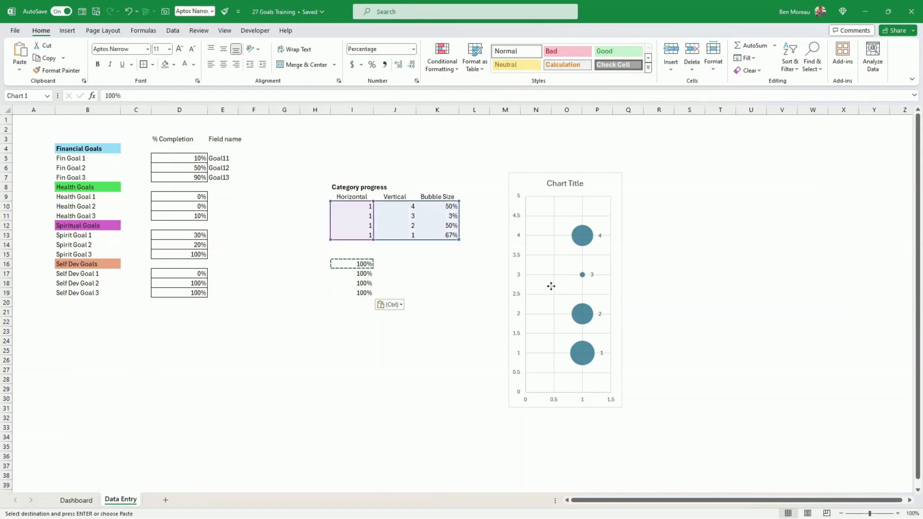
Add a second series to the bubble chart with X values from I10:I13 and Y values from J10:J13
left_click(550, 286)
right_click(548, 285)
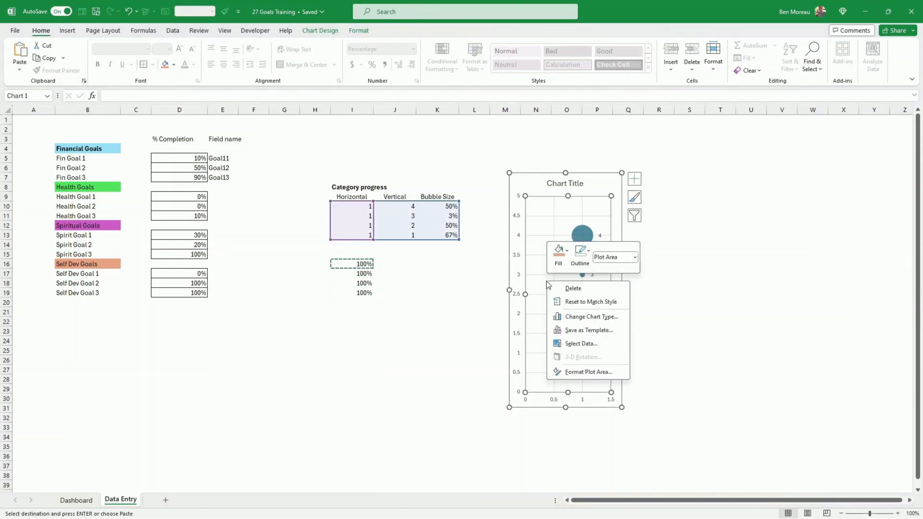
left_click(594, 344)
left_click_drag(481, 210, 647, 165)
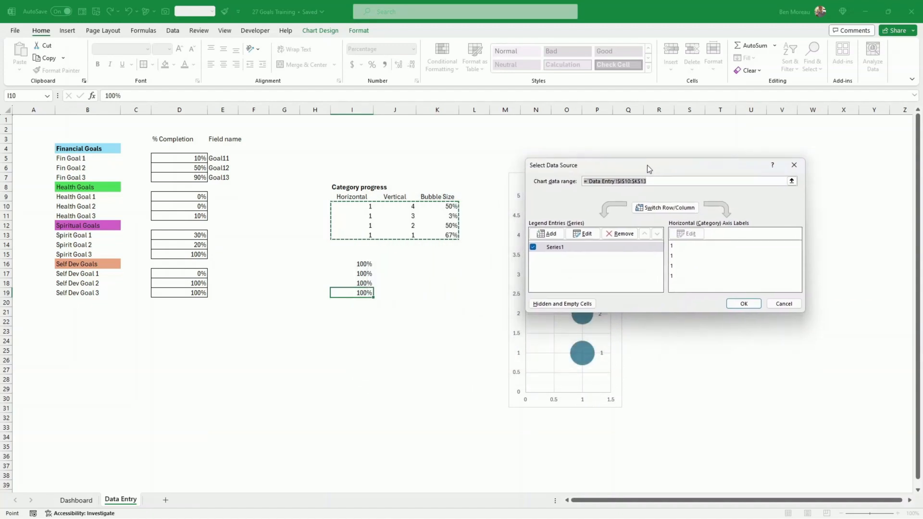
left_click(549, 234)
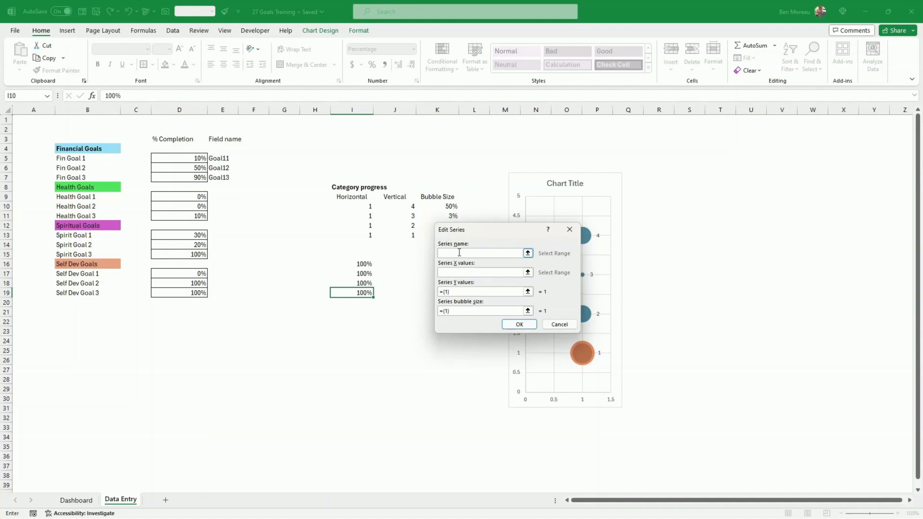
left_click_drag(504, 232, 686, 223)
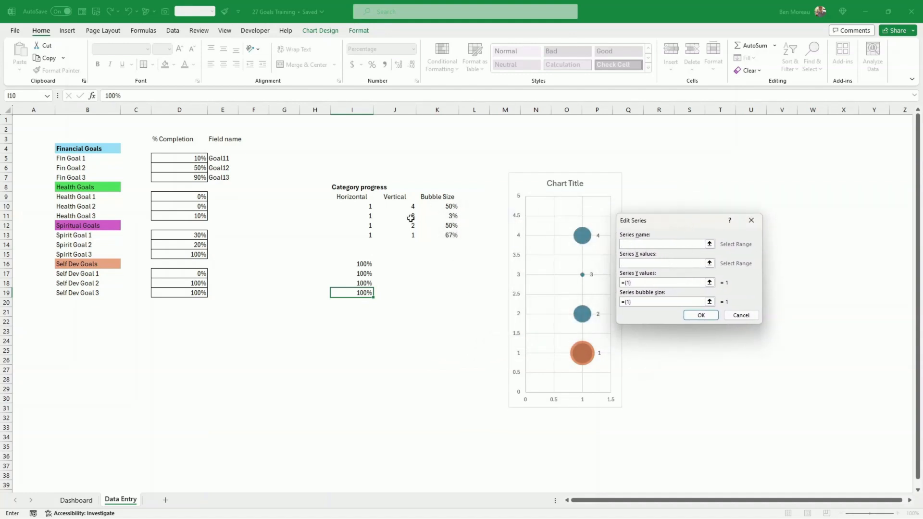
left_click_drag(367, 208, 373, 238)
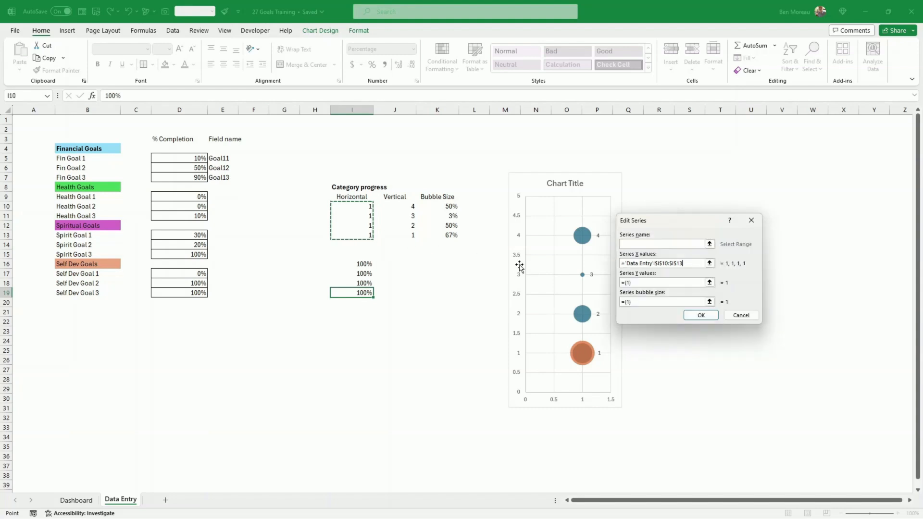
left_click(647, 283)
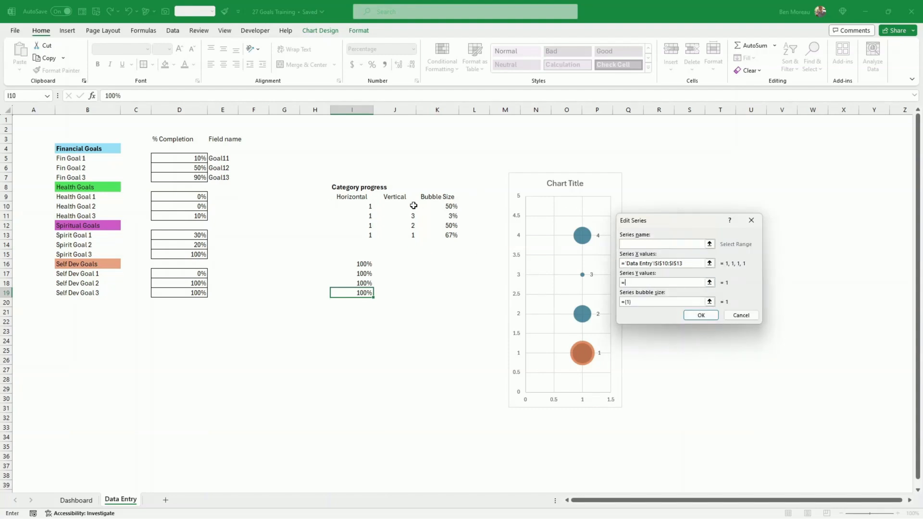
left_click_drag(414, 206, 413, 237)
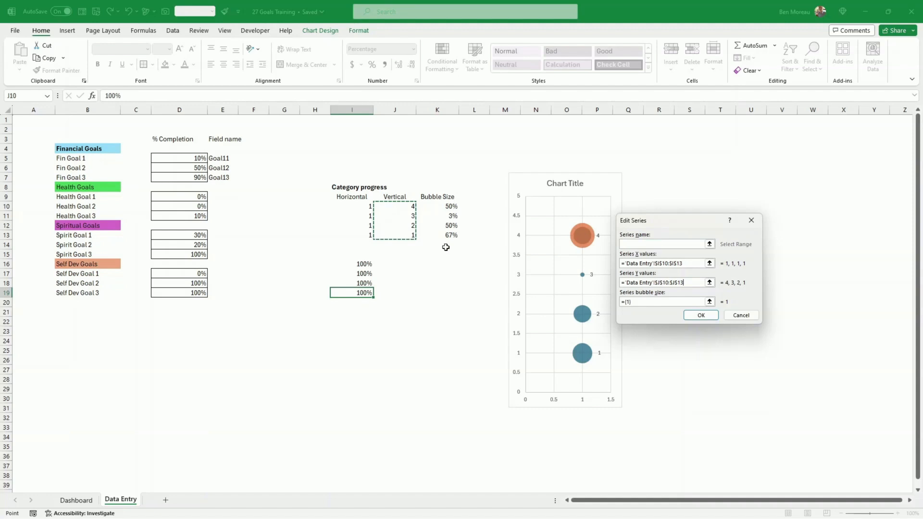
Set the new series' bubble size to the range I16:I19 and apply the chart's data source changes
left_click(636, 302)
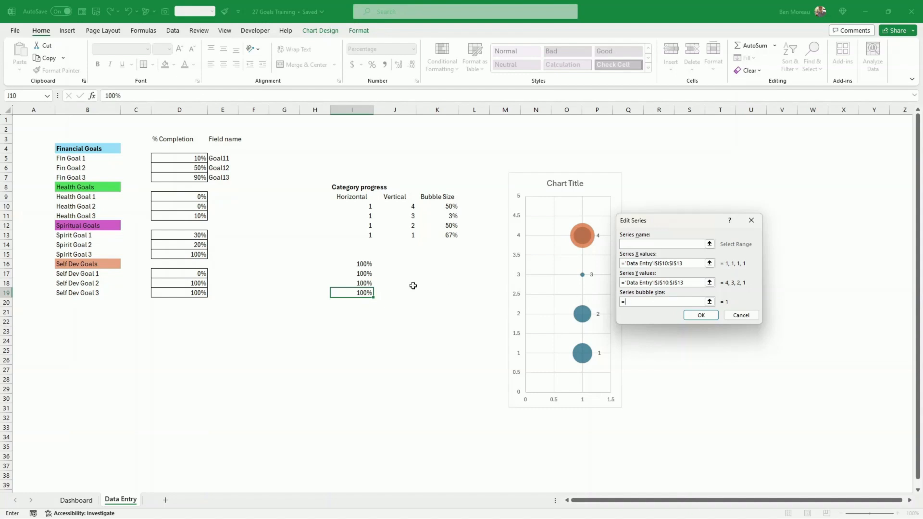
left_click_drag(362, 264, 367, 294)
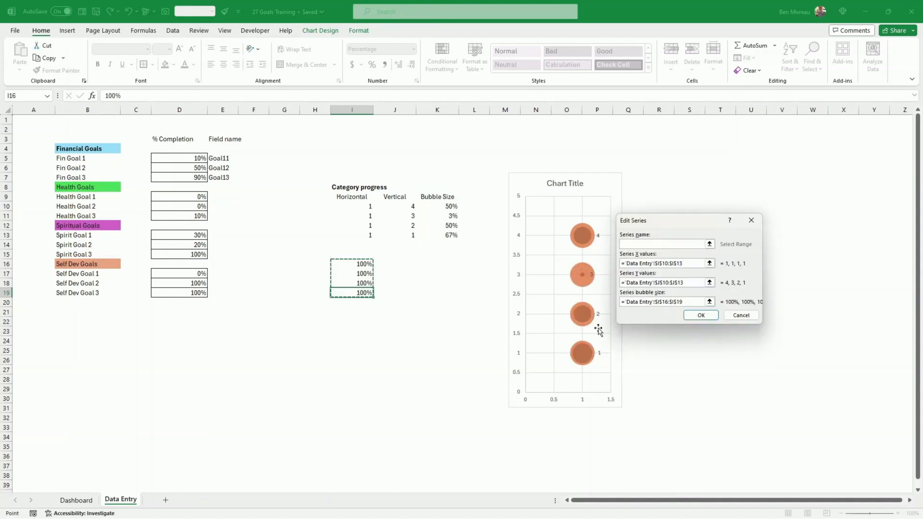
left_click(706, 317)
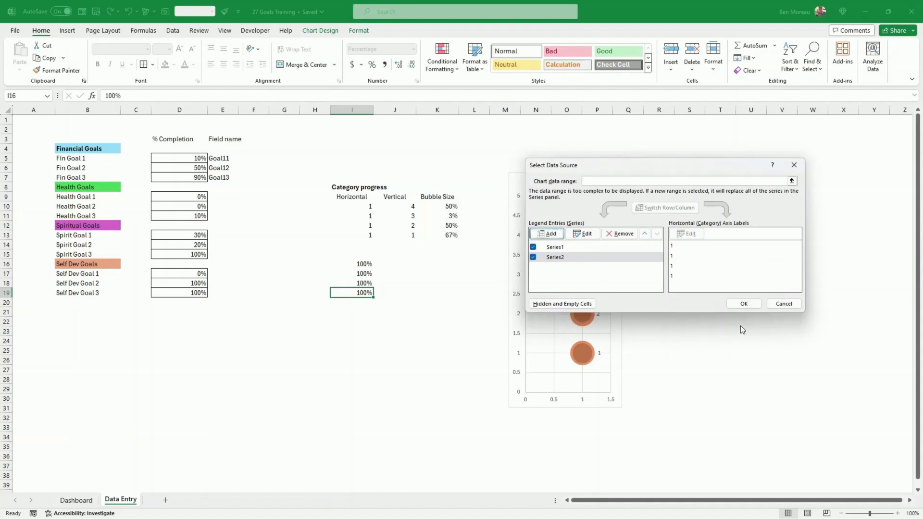
left_click(742, 304)
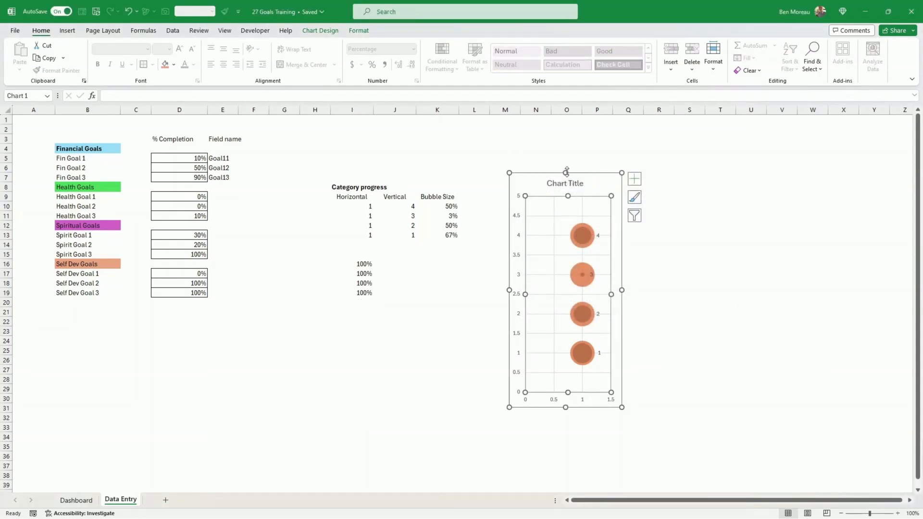
Make the bubble chart slightly taller, set Fin Goal 3 to 50% and nudge the chart upwards
left_click_drag(566, 171, 566, 155)
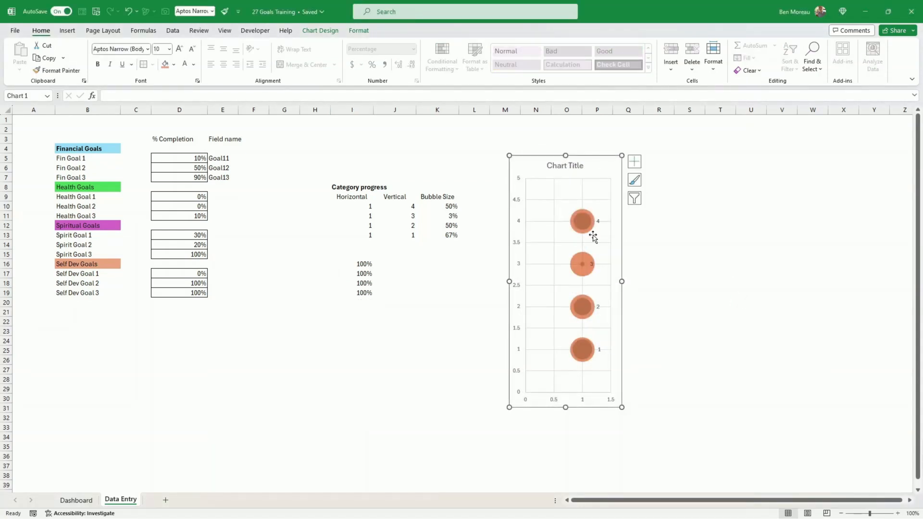
left_click(190, 175)
type("50")
key("Return")
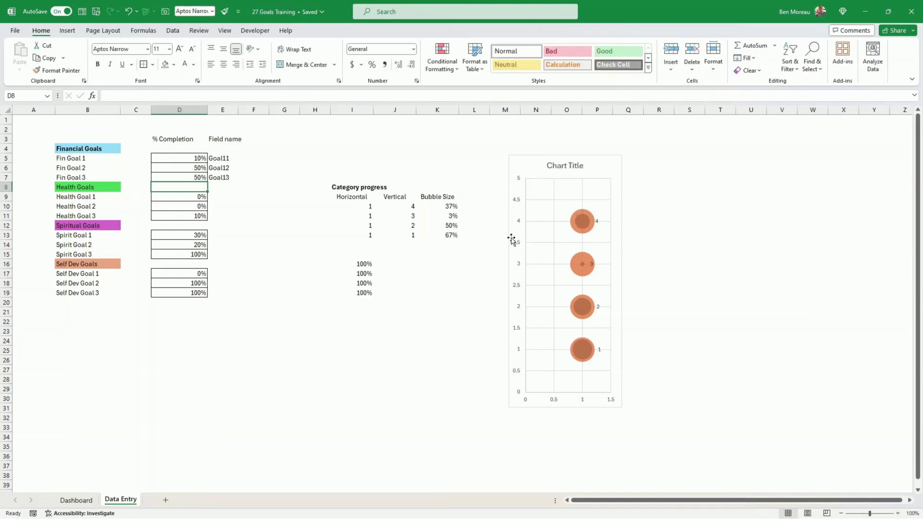
left_click_drag(510, 235, 510, 229)
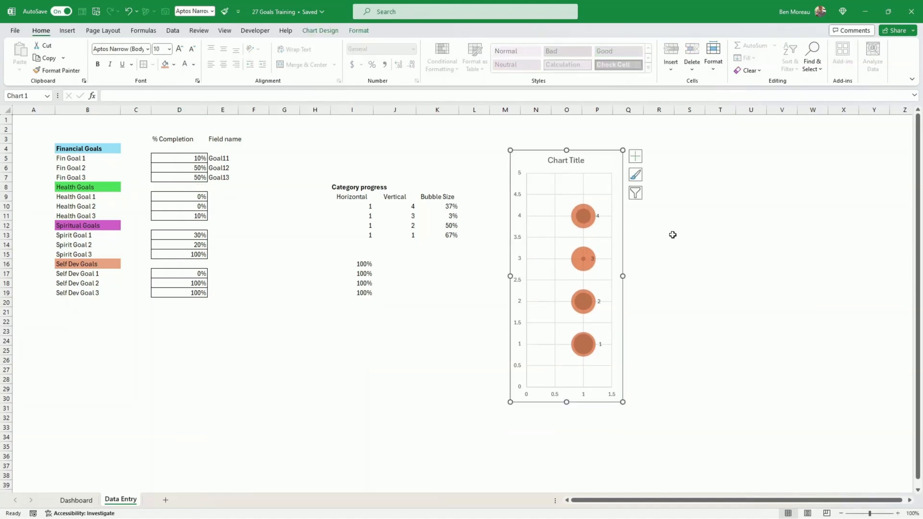
left_click(720, 253)
Add data labels to the outer 100% bubbles of the second series
left_click(591, 221)
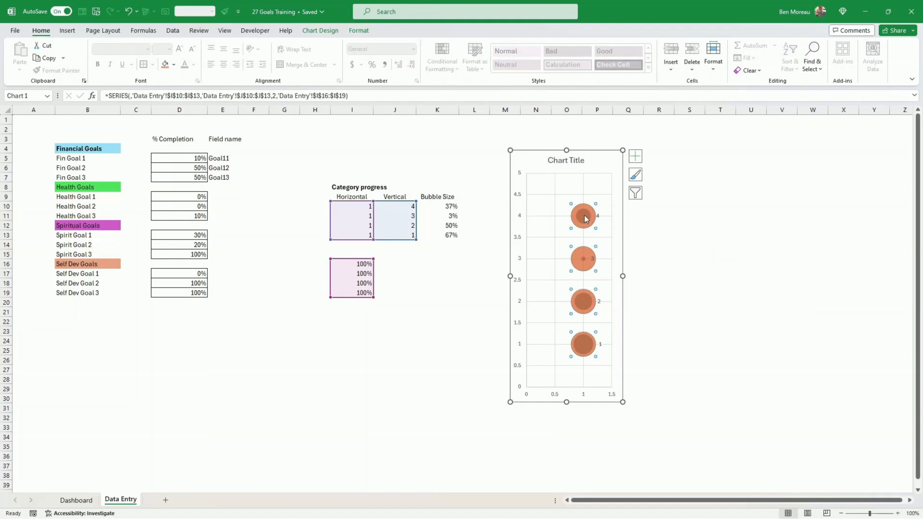
left_click(587, 220)
left_click(688, 246)
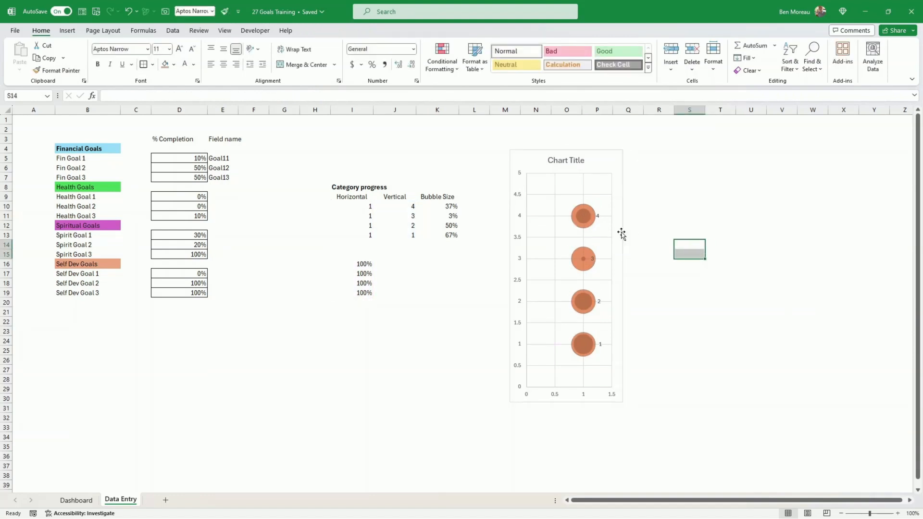
left_click(586, 217)
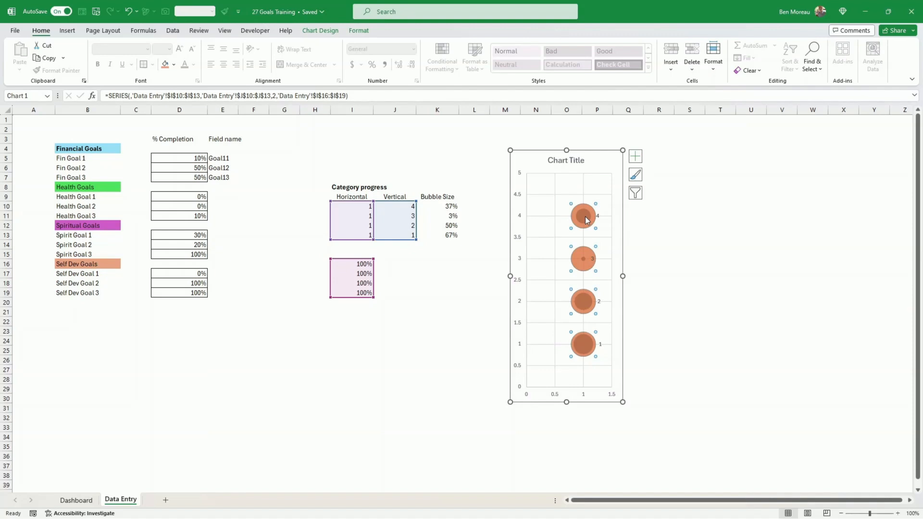
right_click(585, 217)
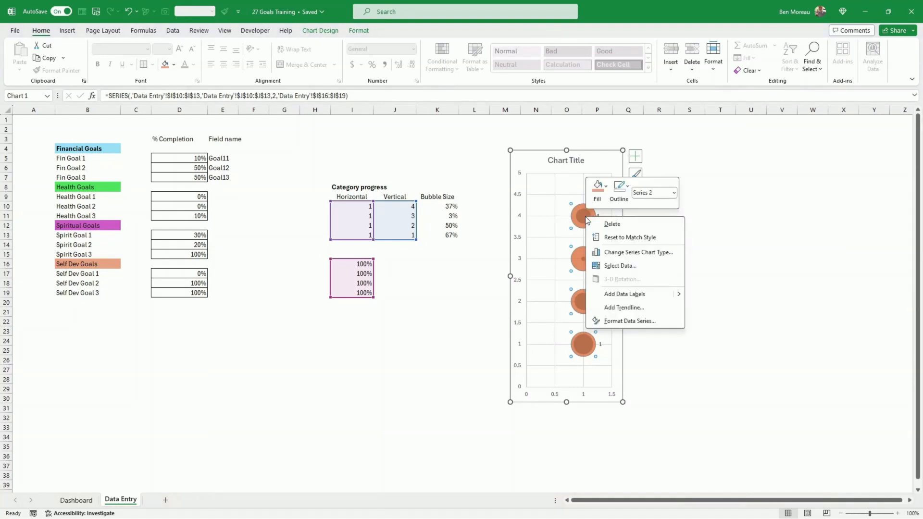
left_click(619, 299)
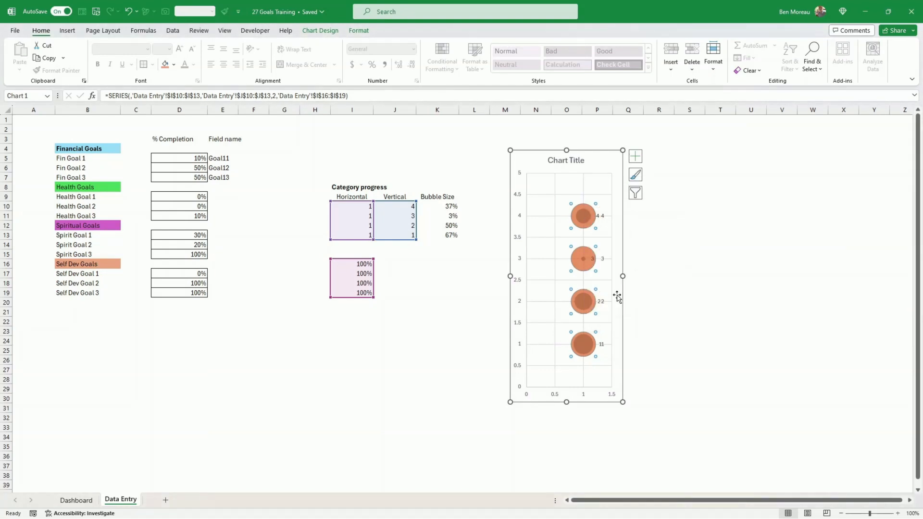
Show the values from cells K10:K13 as centred data labels on the bubbles, with the Y value turned off
left_click(604, 259)
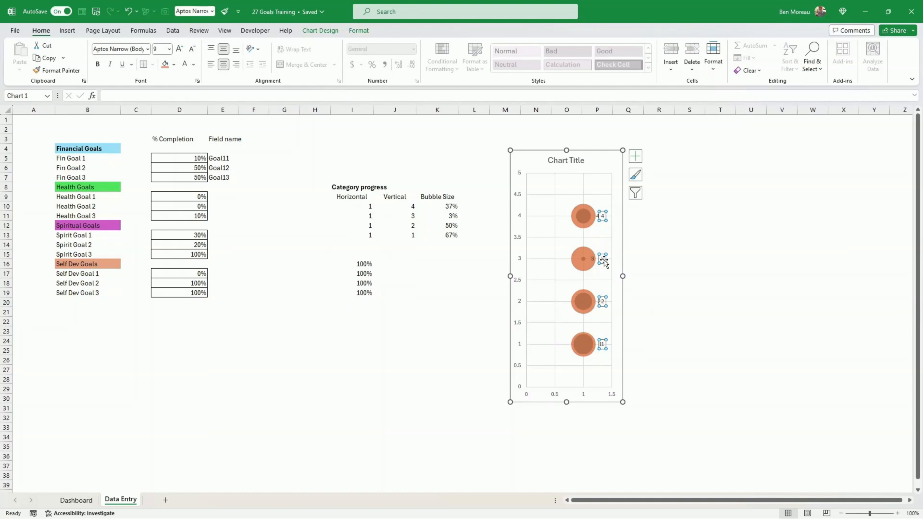
right_click(604, 261)
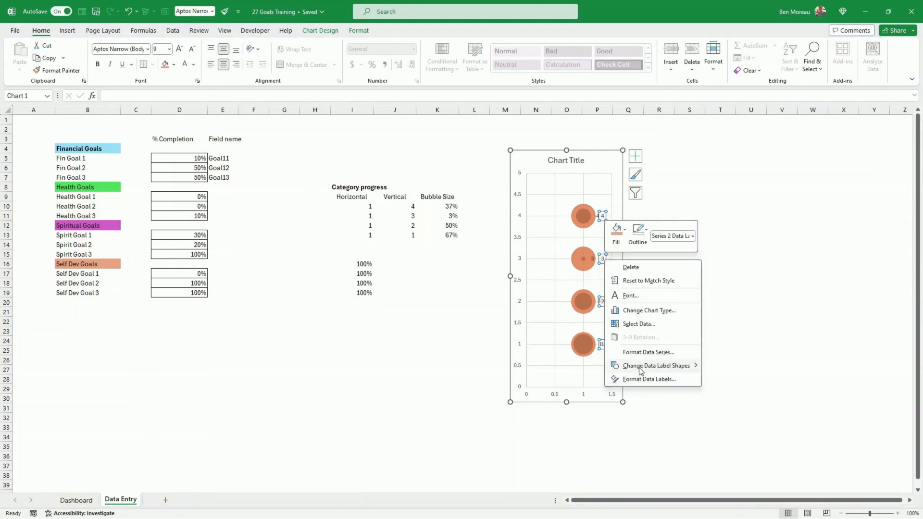
left_click(640, 379)
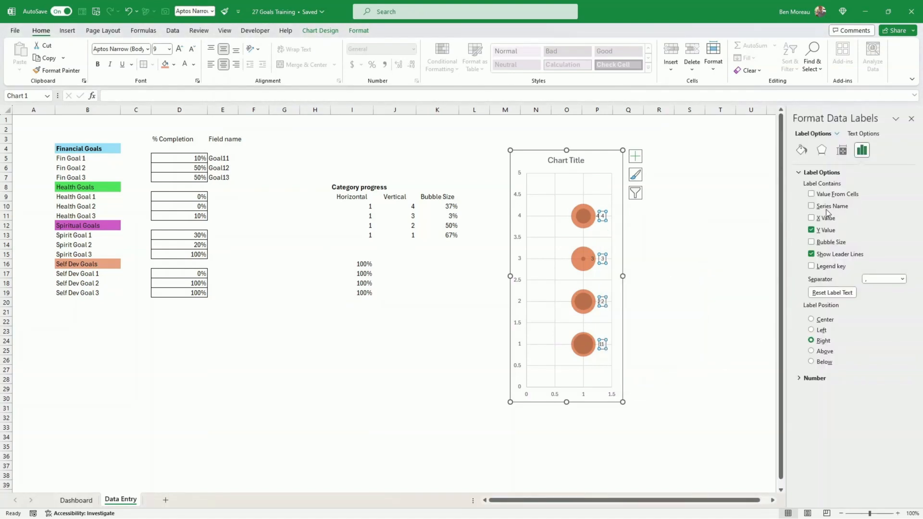
left_click(812, 194)
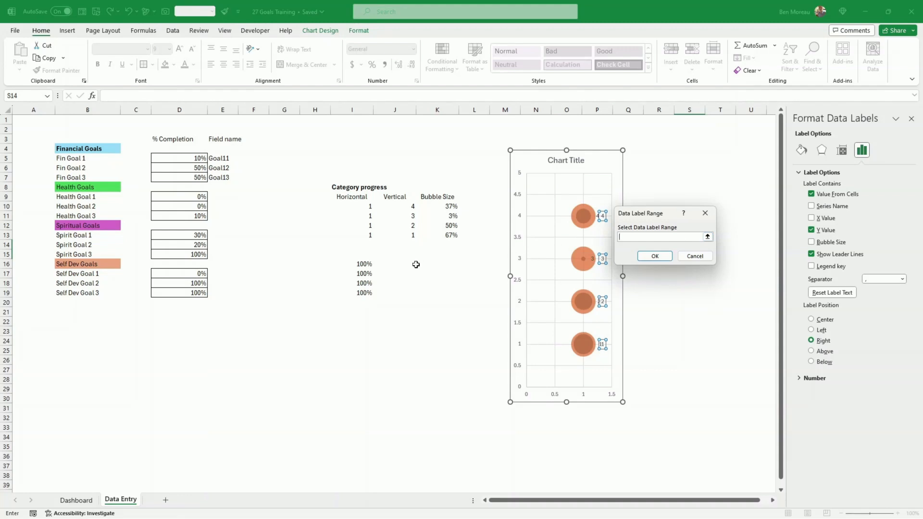
left_click_drag(449, 206, 453, 235)
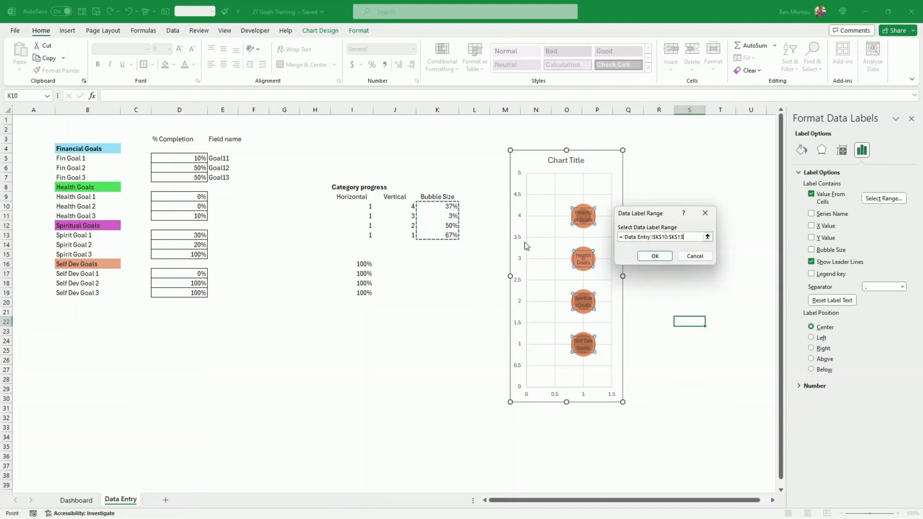
left_click(655, 256)
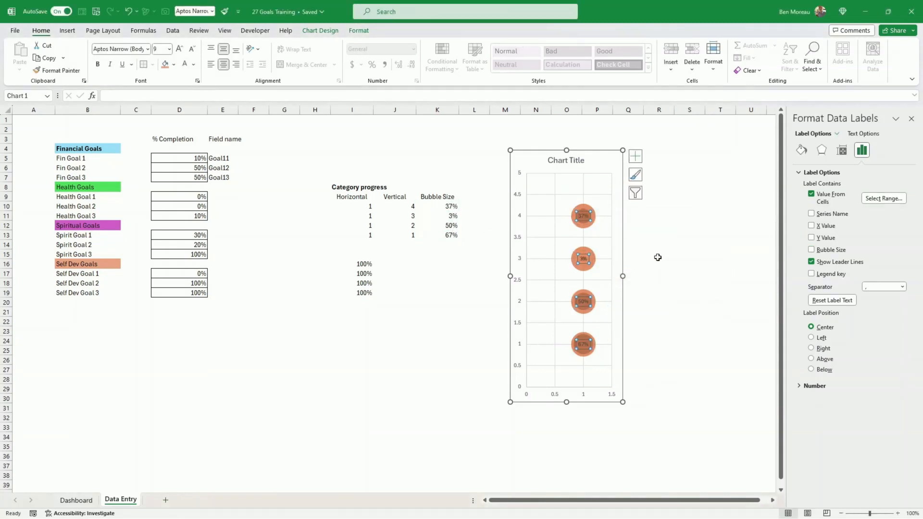
left_click(683, 262)
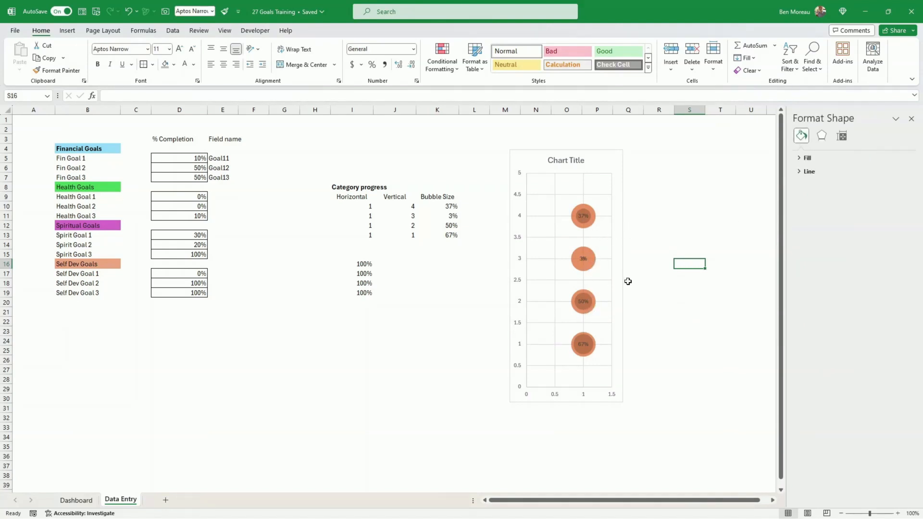
Enlarge the bubble chart to span about columns L to P down to row 35, and paste a duplicate on the Data Entry sheet
left_click(625, 378)
left_click_drag(567, 401, 566, 447)
left_click_drag(510, 299, 454, 298)
key("ctrl+c")
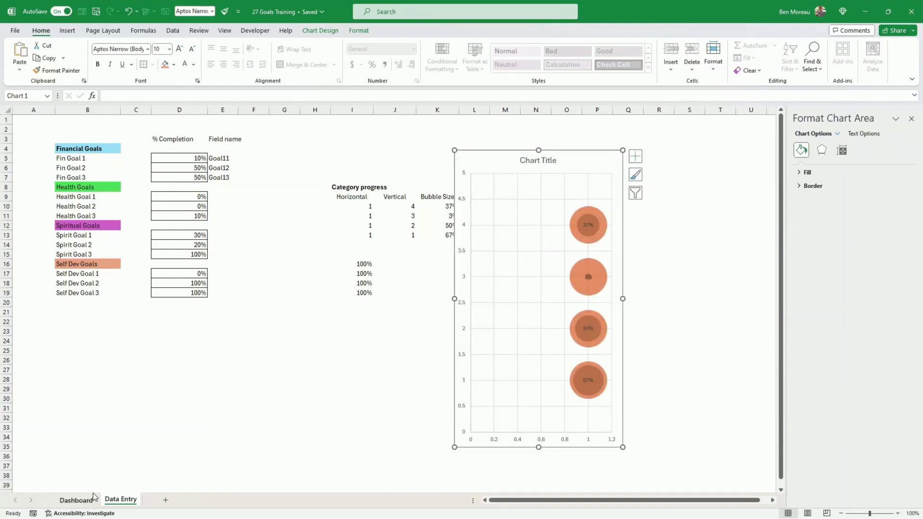
key("ctrl+v")
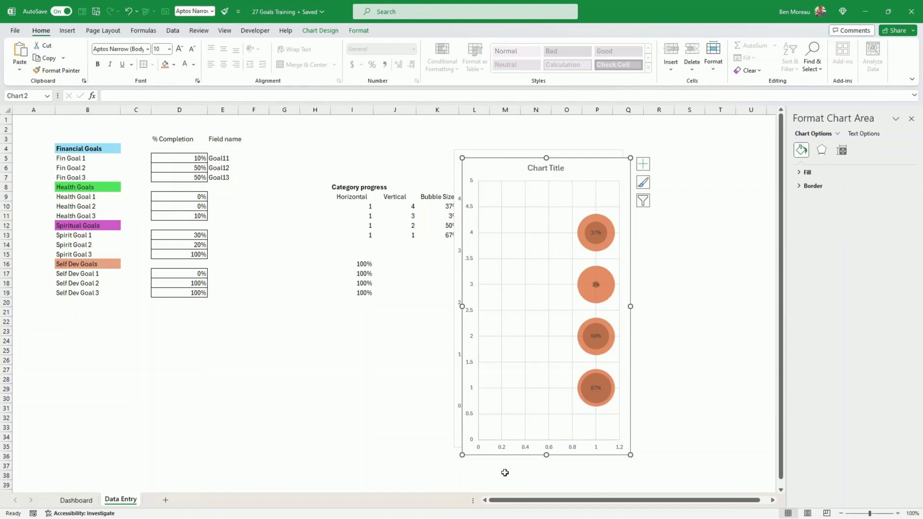
Delete the duplicate bubble chart from the Data Entry sheet and paste it on the Dashboard sheet beside the goals panel
key("Delete")
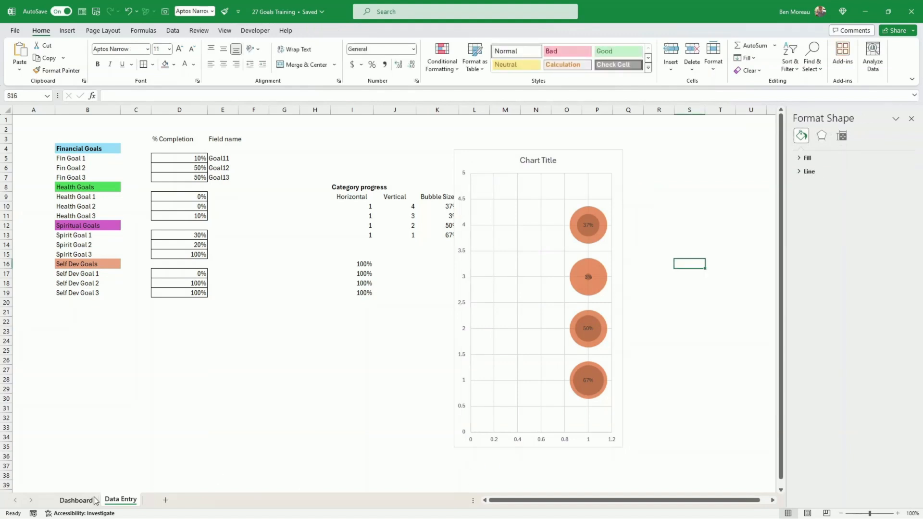
left_click(91, 501)
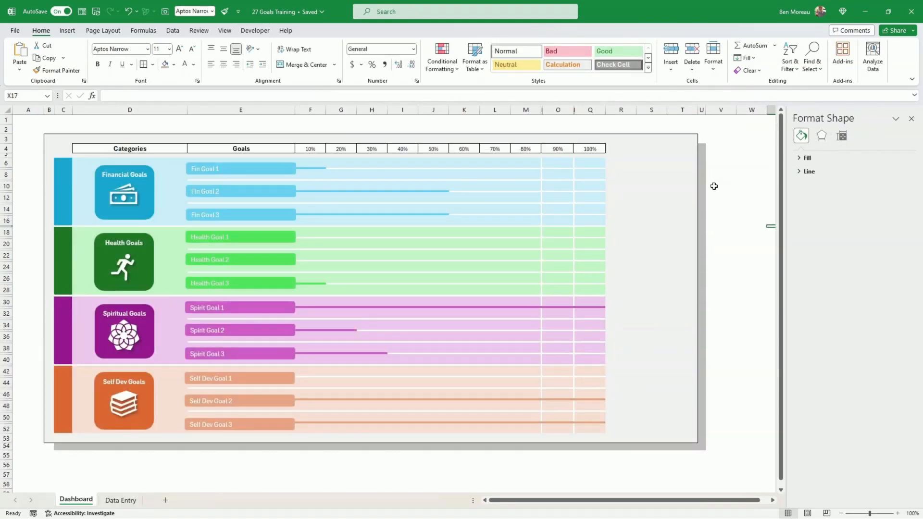
key("ctrl+v")
left_click_drag(560, 327, 490, 245)
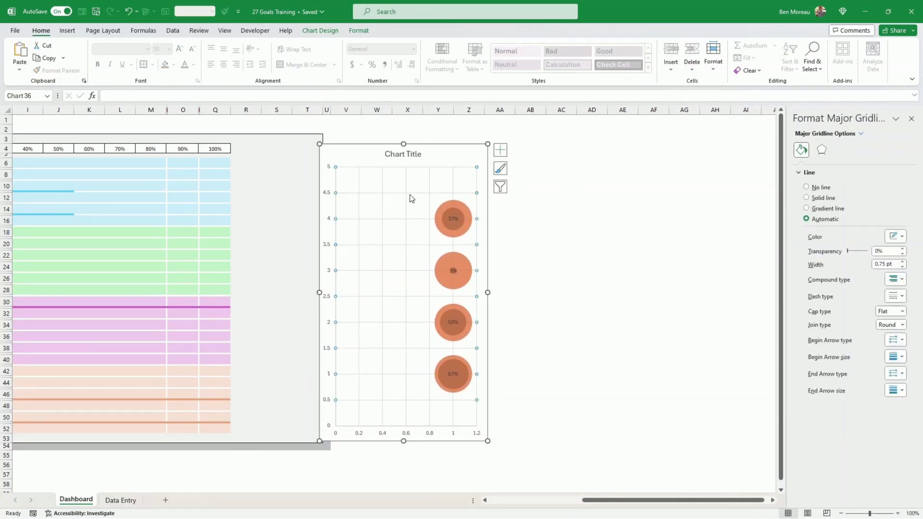
Remove the horizontal and vertical gridlines from the Dashboard bubble chart
key("Delete")
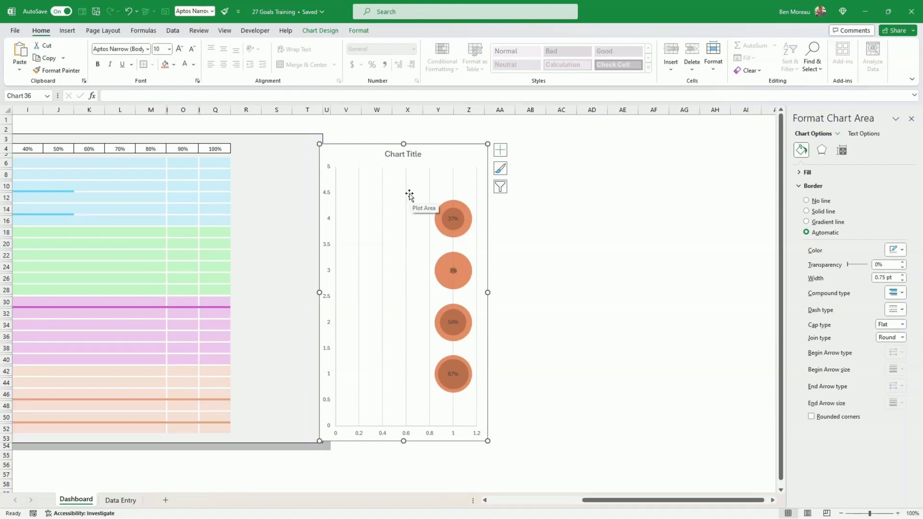
left_click(406, 194)
key("Delete")
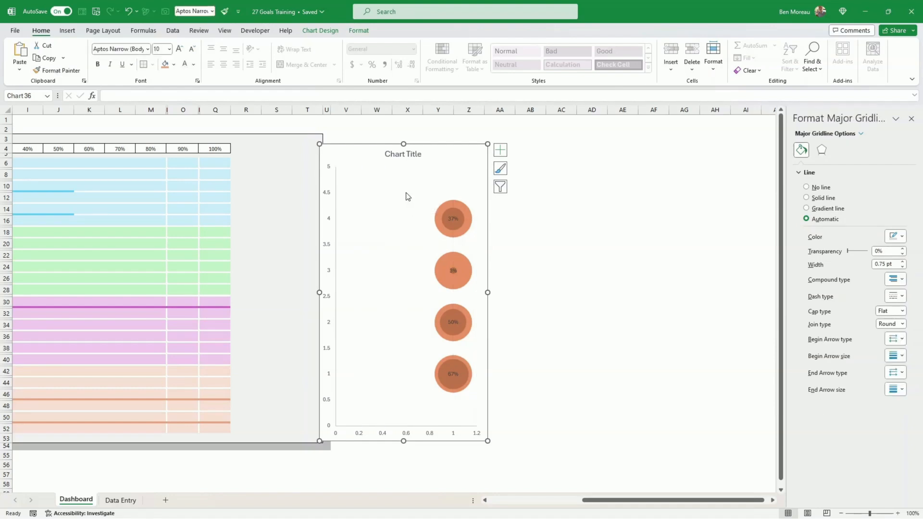
Remove both the vertical and horizontal axes and the title from the bubble chart
left_click(329, 249)
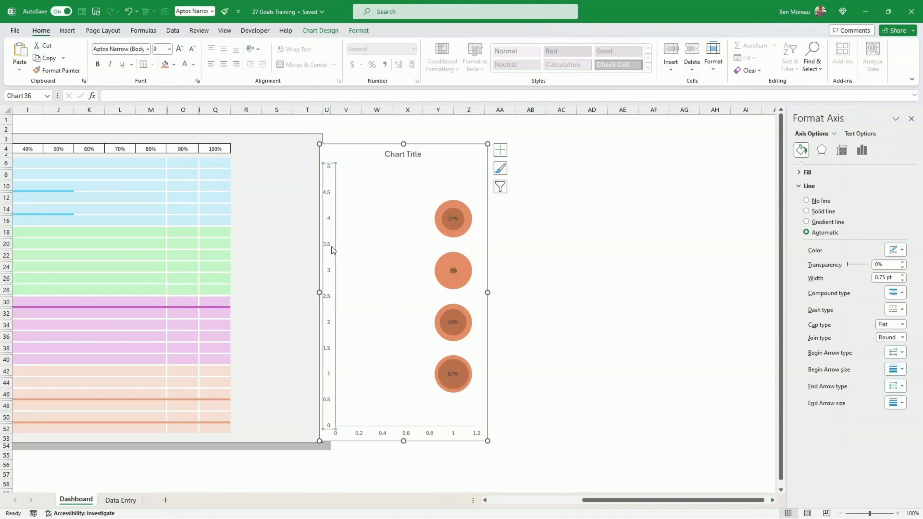
key("Delete")
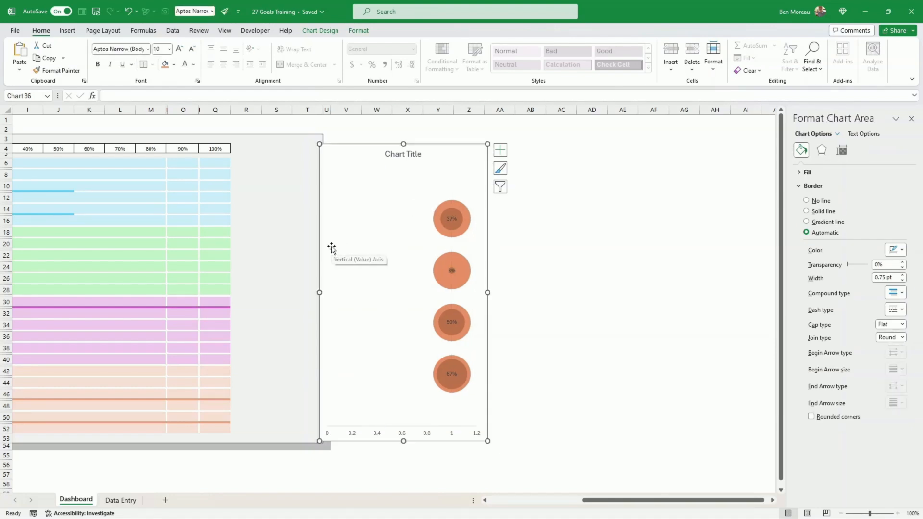
left_click(384, 434)
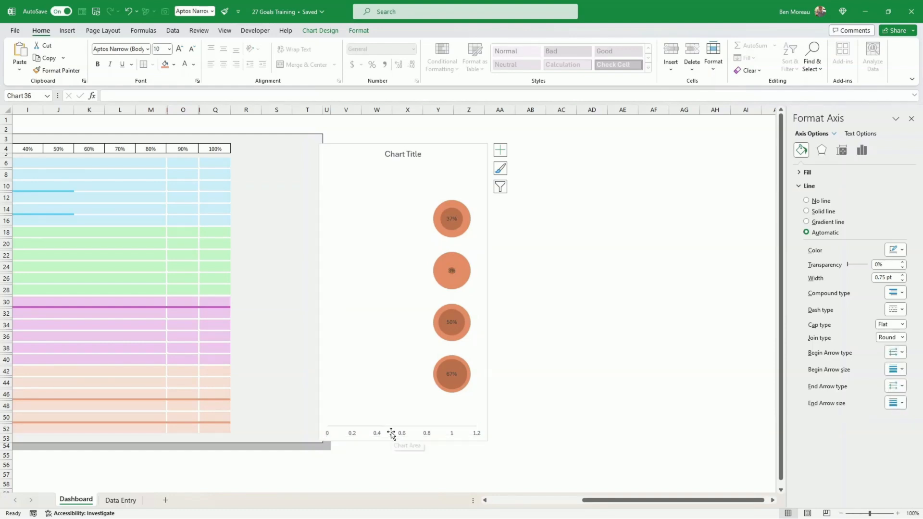
key("Delete")
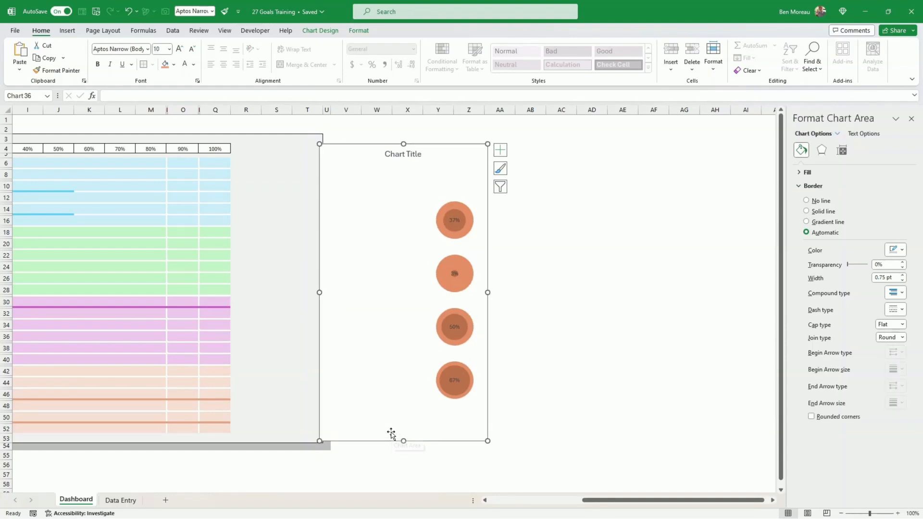
left_click(415, 159)
key("Delete")
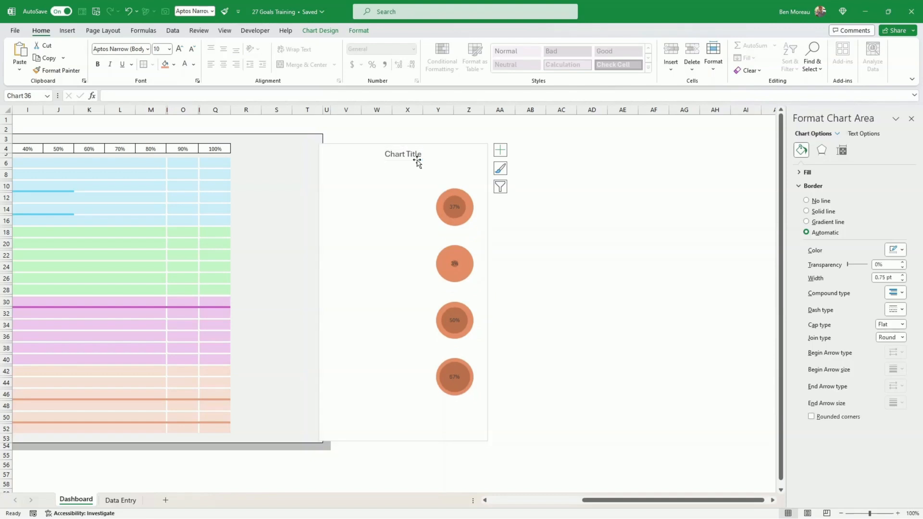
Set the bubble chart area to no outline and no fill
left_click_drag(484, 317, 447, 329)
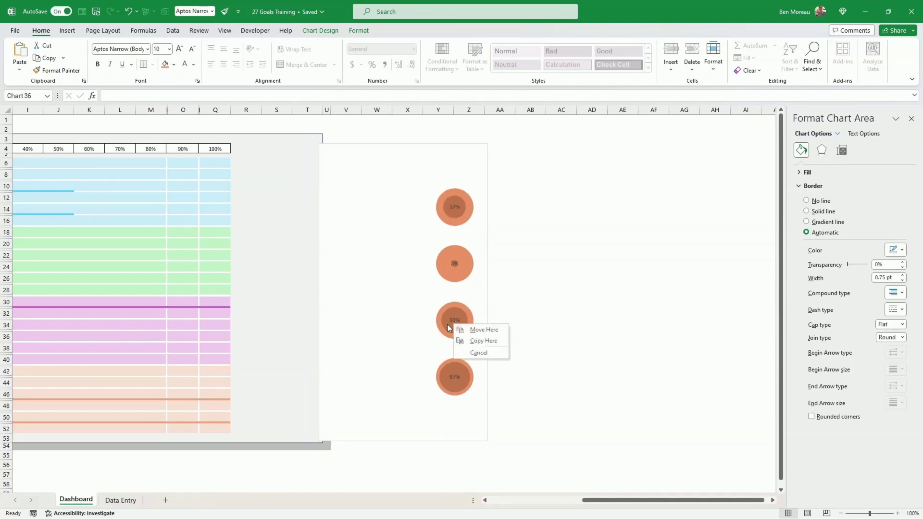
left_click(480, 288)
left_click(488, 287)
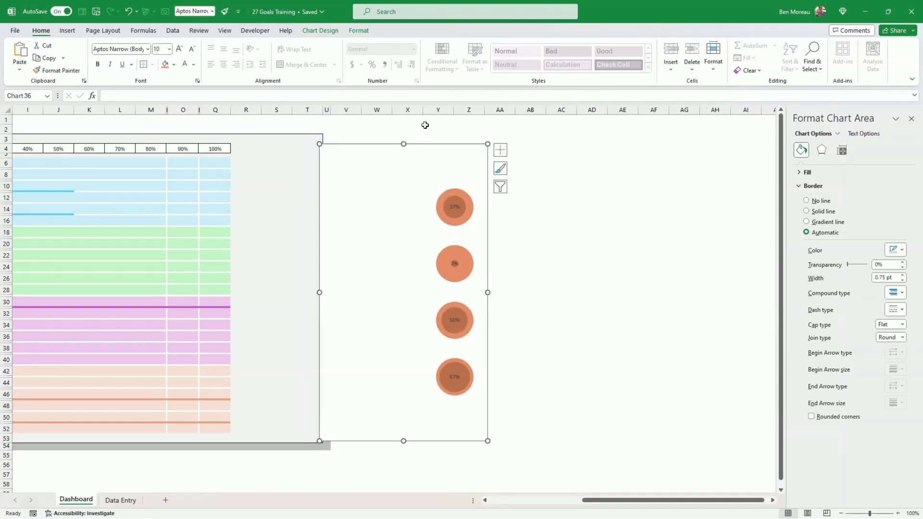
left_click(363, 32)
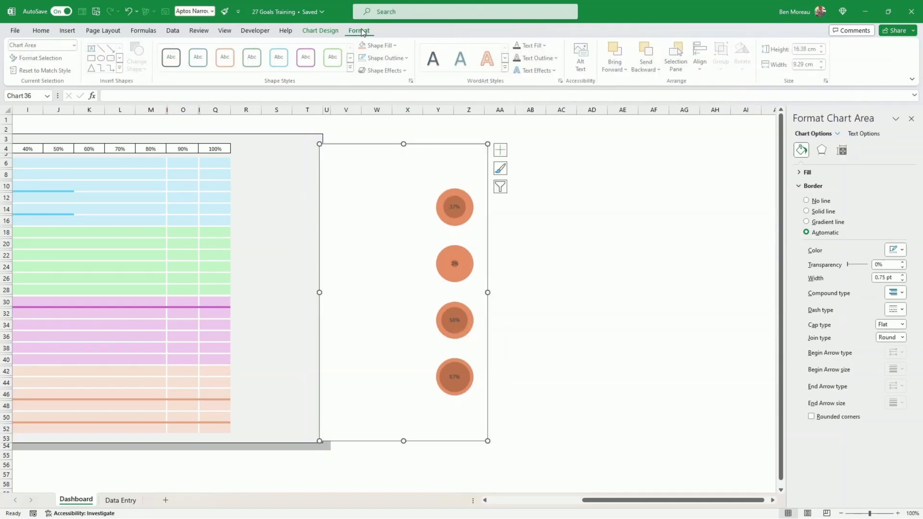
left_click(408, 58)
left_click(393, 178)
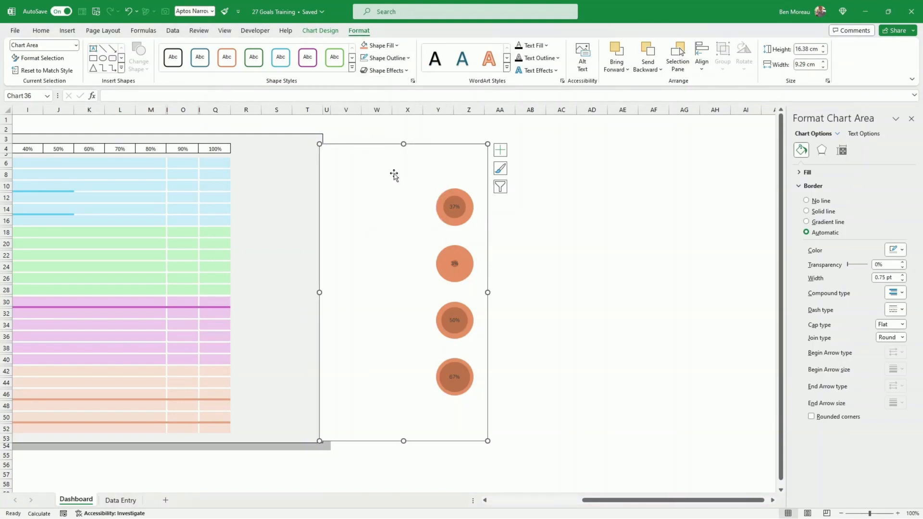
left_click(397, 46)
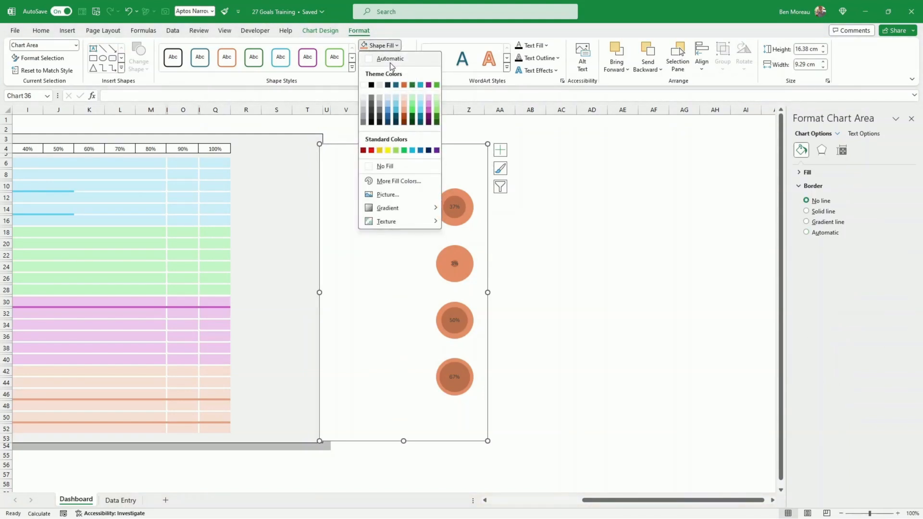
left_click(388, 166)
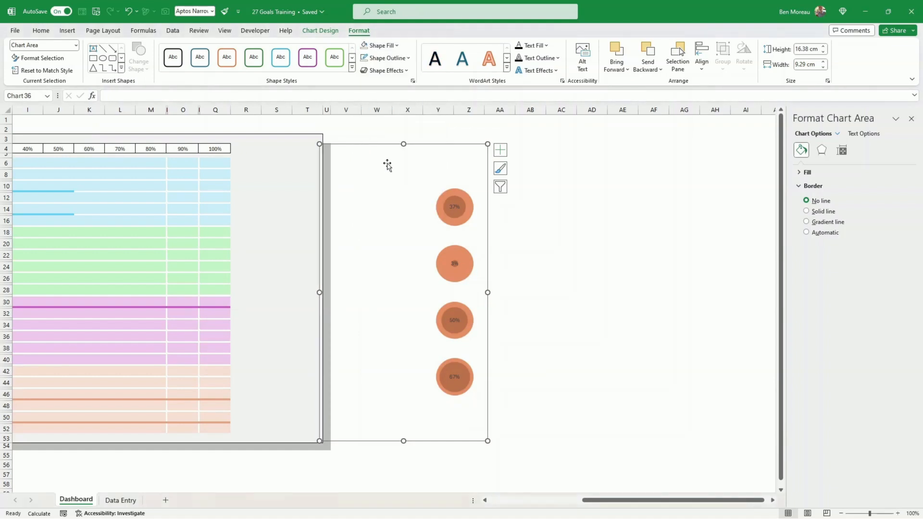
Move the chart into the grey area beside the 100% column and enlarge it to about 19.55 cm by 10.48 cm, lining each bubble up with its category block
left_click_drag(488, 258, 316, 239)
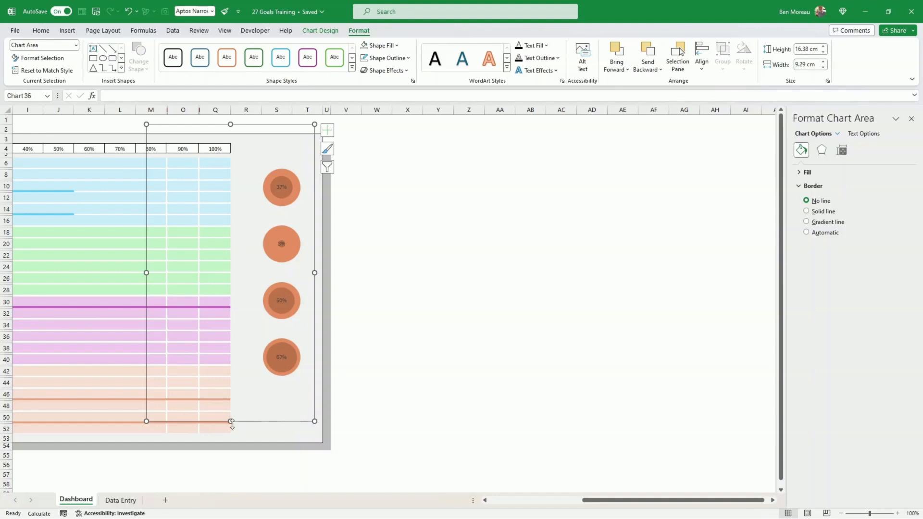
left_click_drag(231, 421, 230, 462)
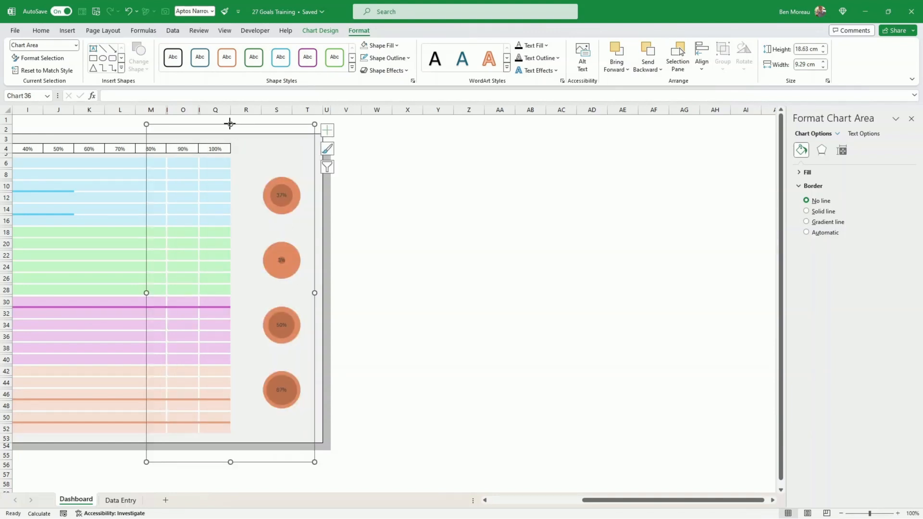
left_click_drag(229, 124, 230, 119)
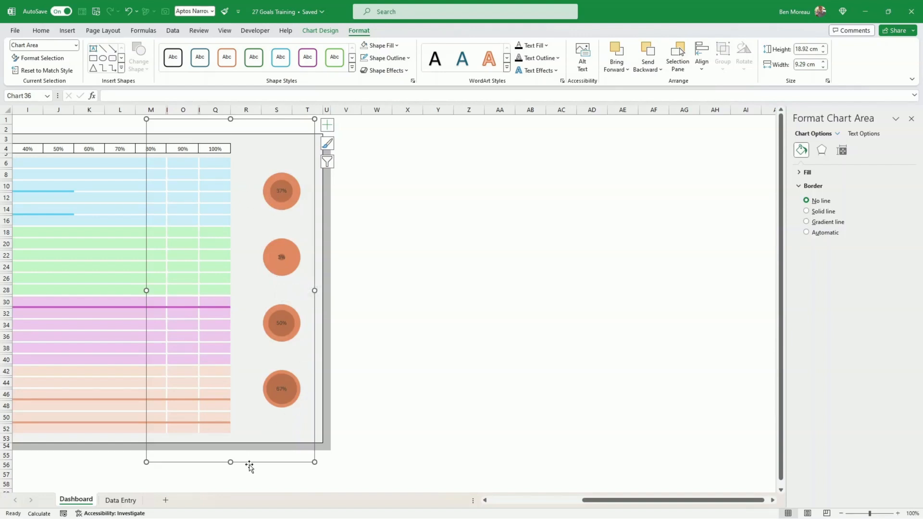
left_click_drag(231, 462, 231, 474)
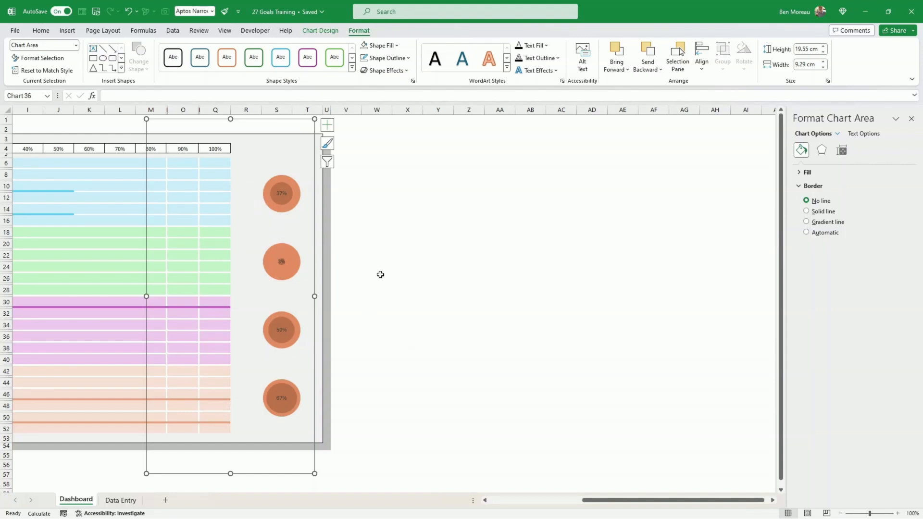
left_click_drag(144, 297, 125, 297)
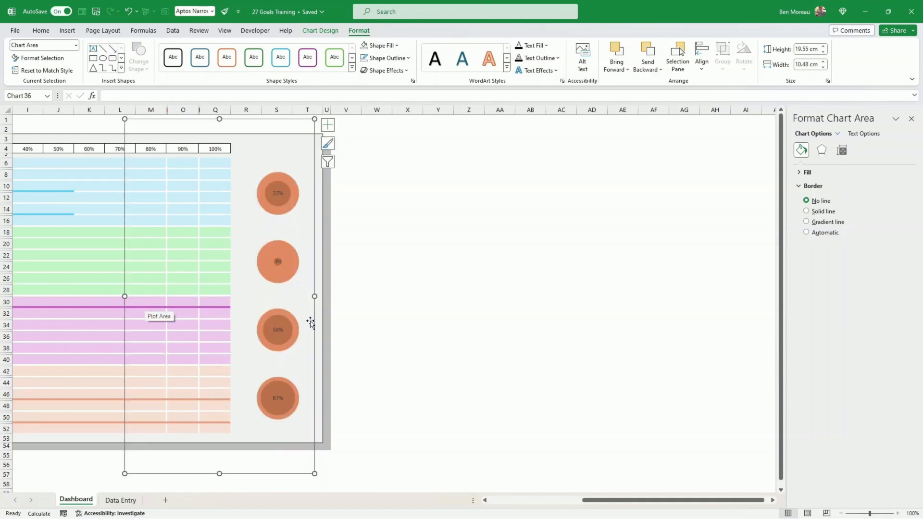
left_click(425, 342)
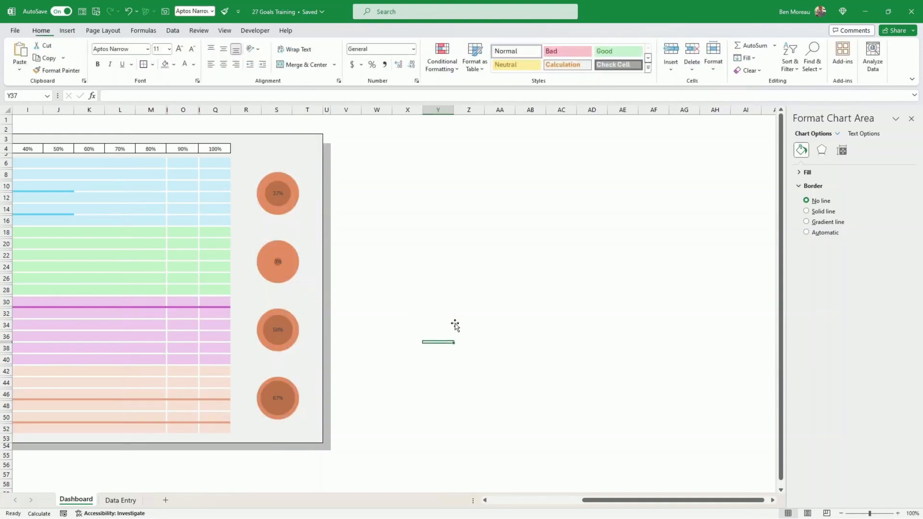
Make the percentage data labels on the bubbles bold and white
left_click(291, 200)
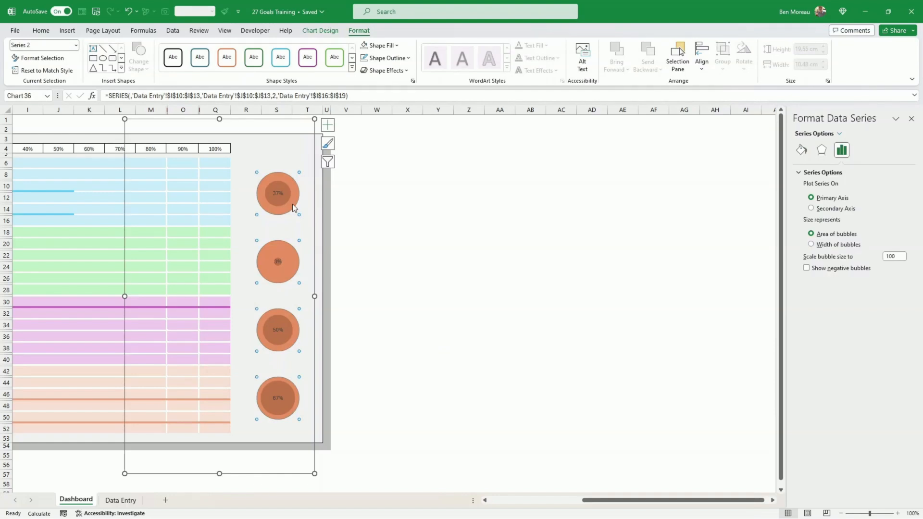
left_click(369, 211)
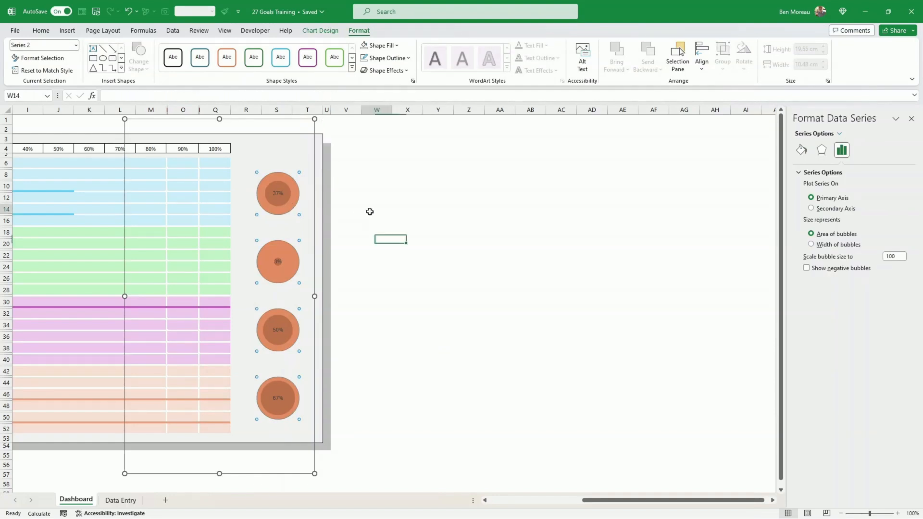
left_click(293, 200)
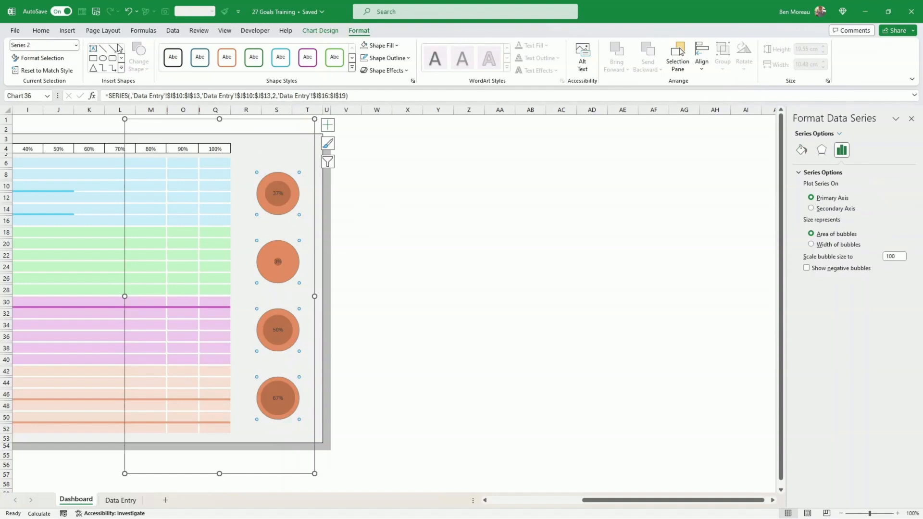
left_click(41, 30)
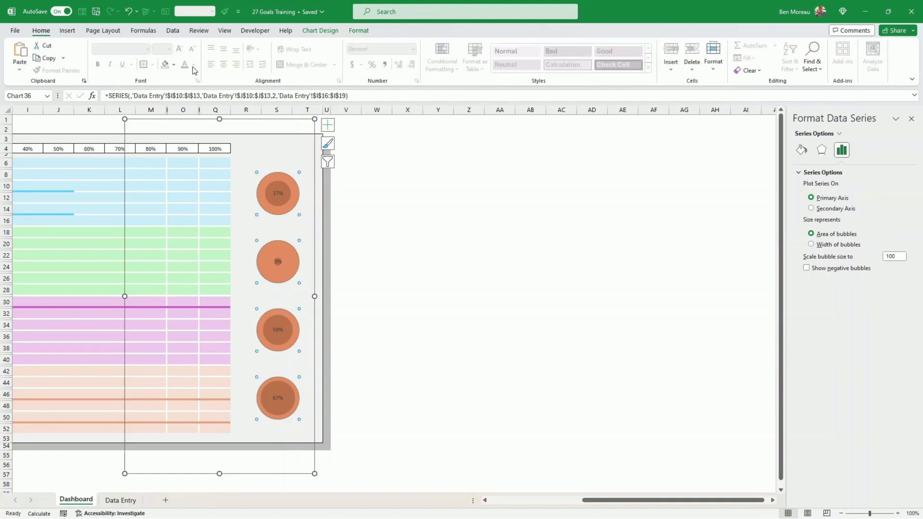
left_click(275, 192)
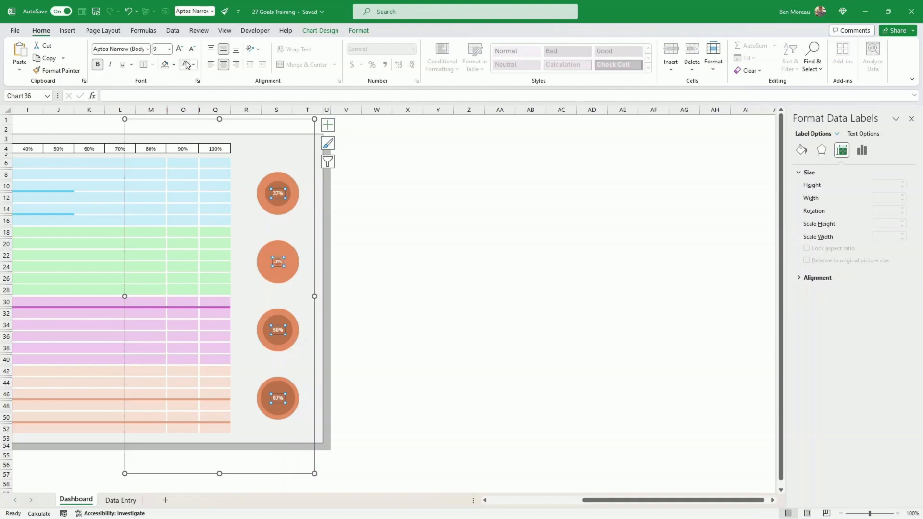
left_click(399, 220)
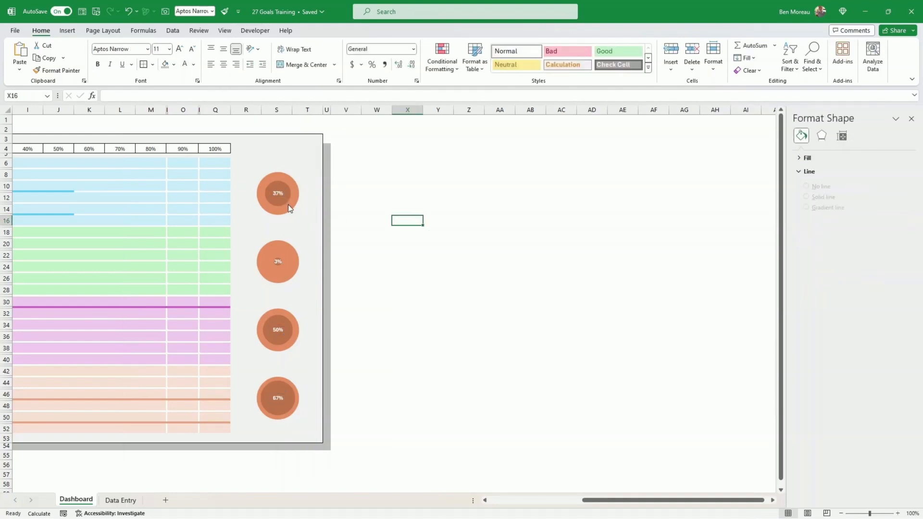
Give the outer Financial Goals bubble a medium blue outline and a light blue fill
left_click_drag(604, 504, 517, 503)
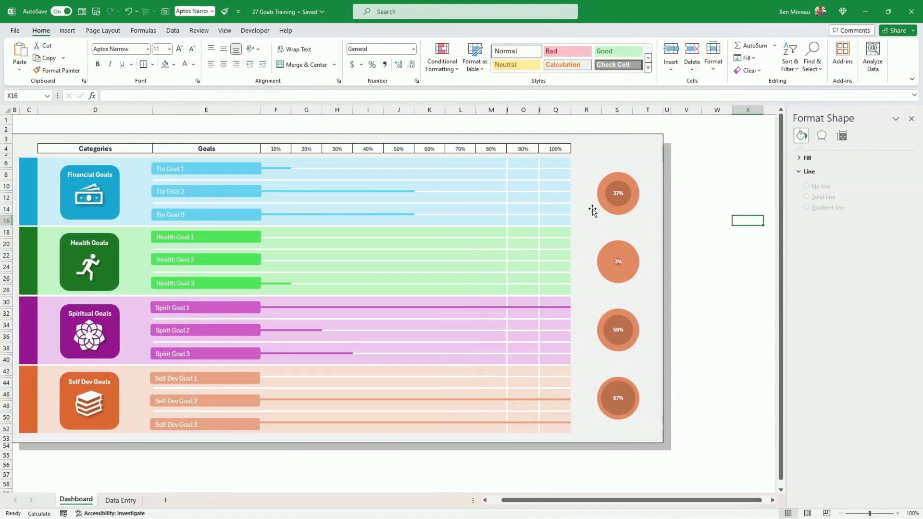
left_click(637, 197)
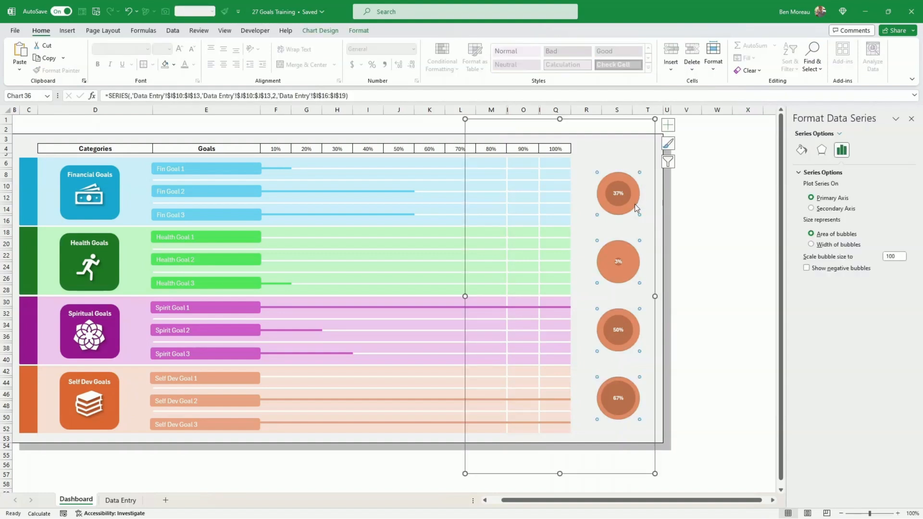
left_click(633, 203)
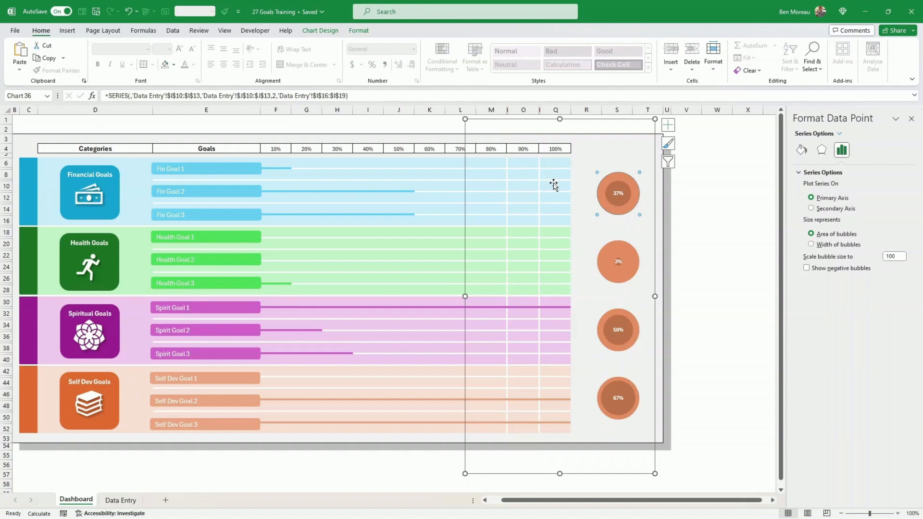
left_click(359, 32)
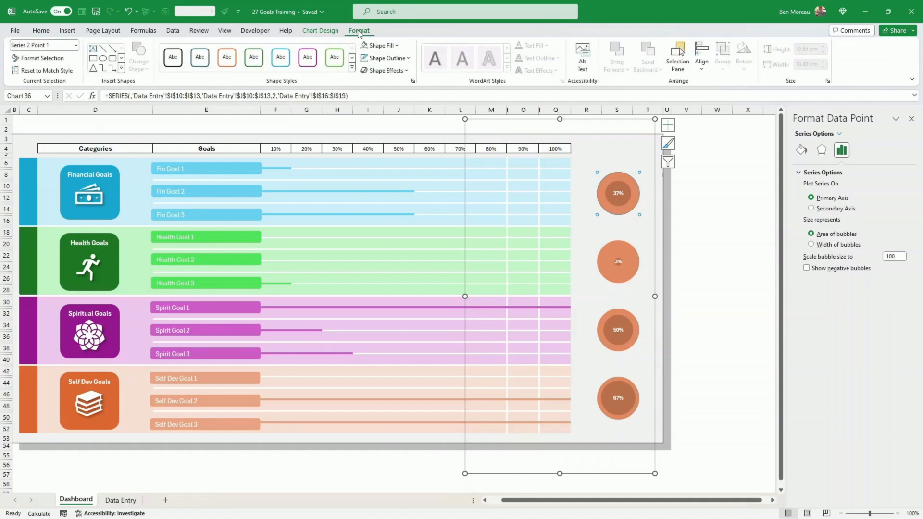
left_click(409, 59)
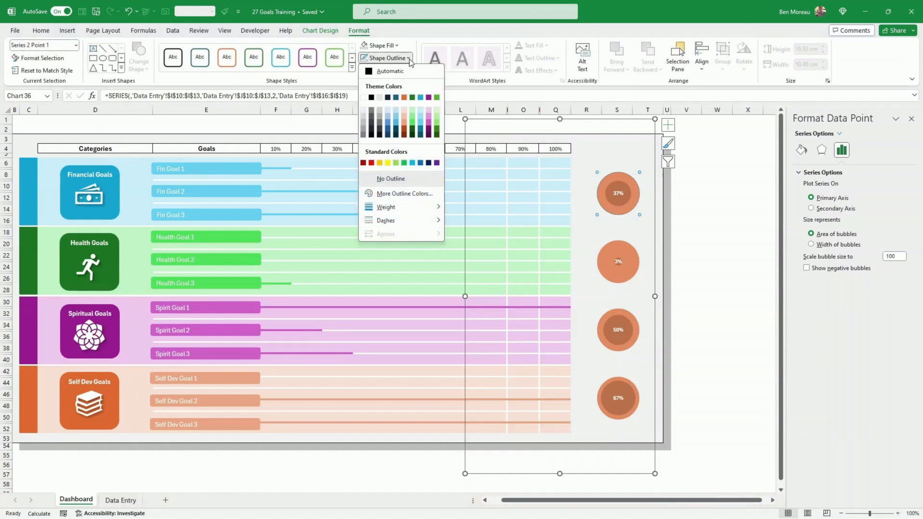
left_click(422, 124)
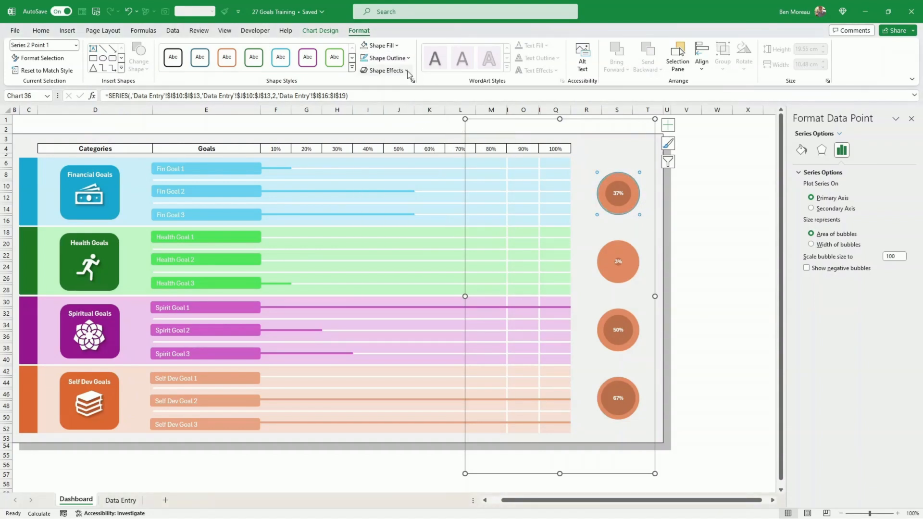
left_click(397, 46)
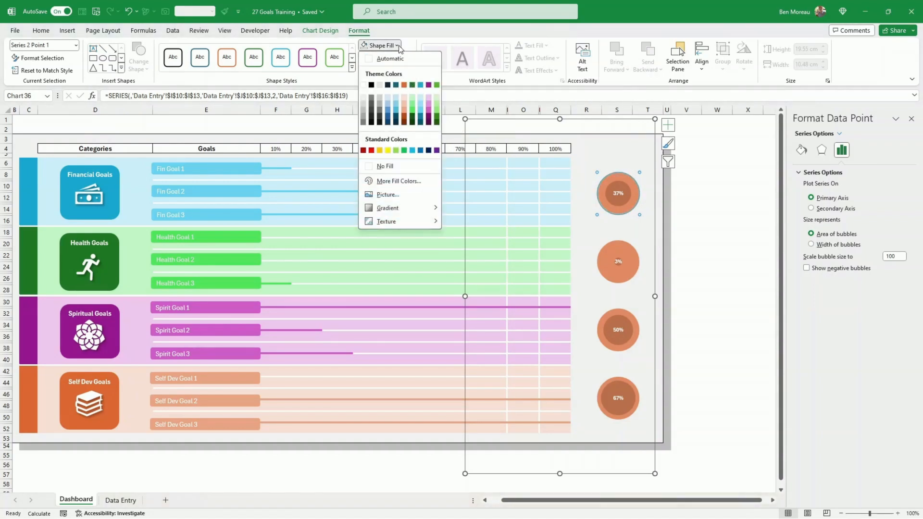
left_click(421, 99)
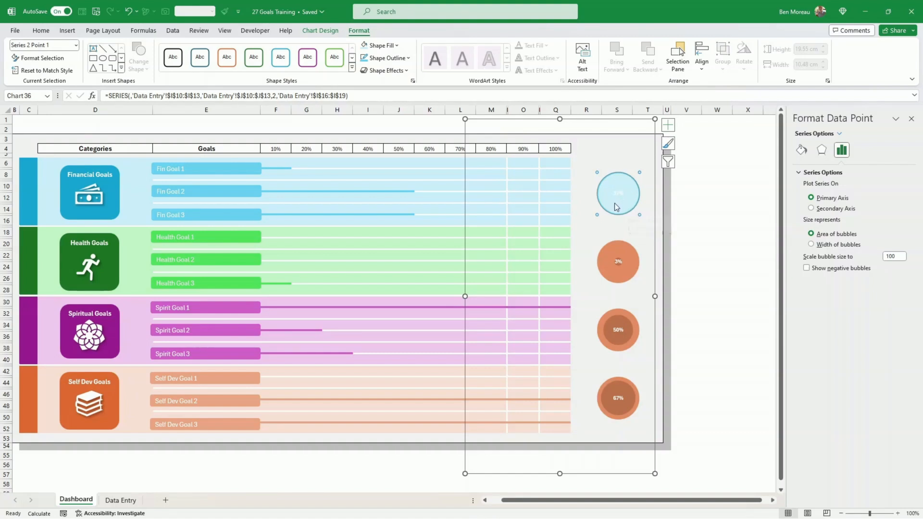
left_click(717, 267)
Reorder the bubble chart's data source so that Series2 comes before Series1
left_click(637, 213)
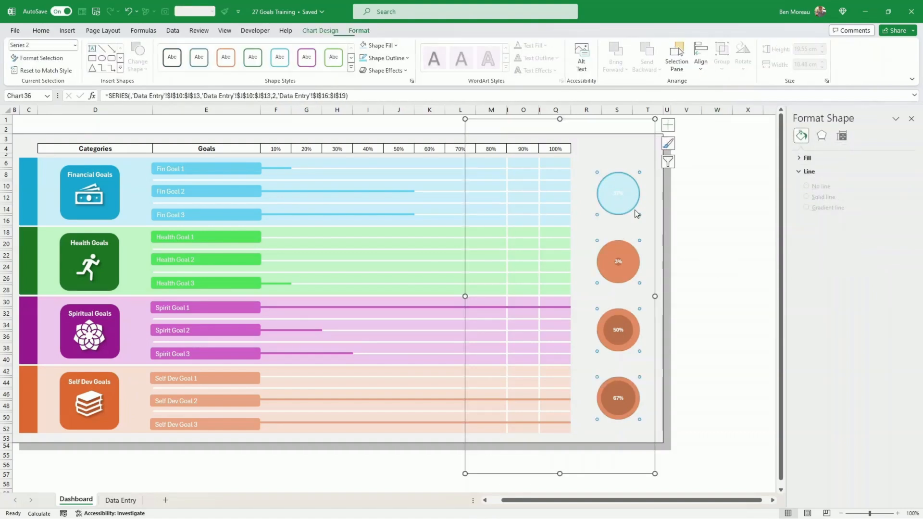
right_click(578, 223)
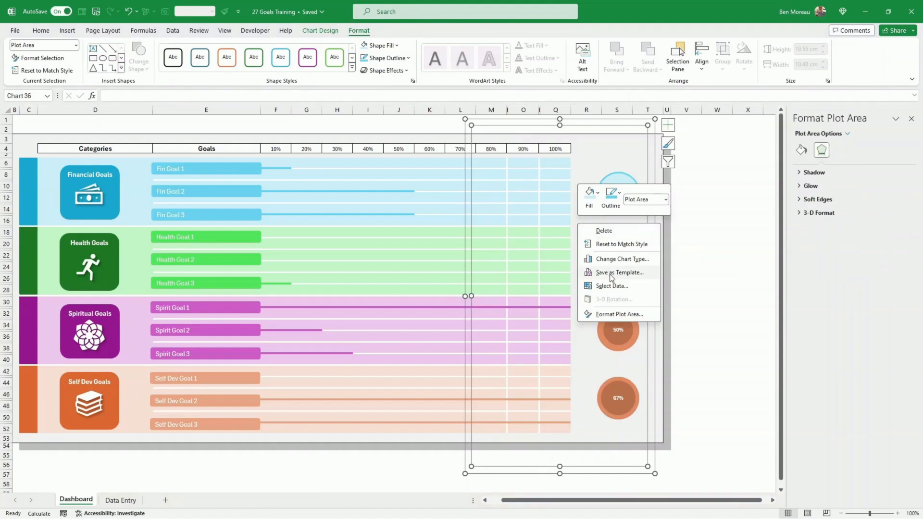
key("Escape")
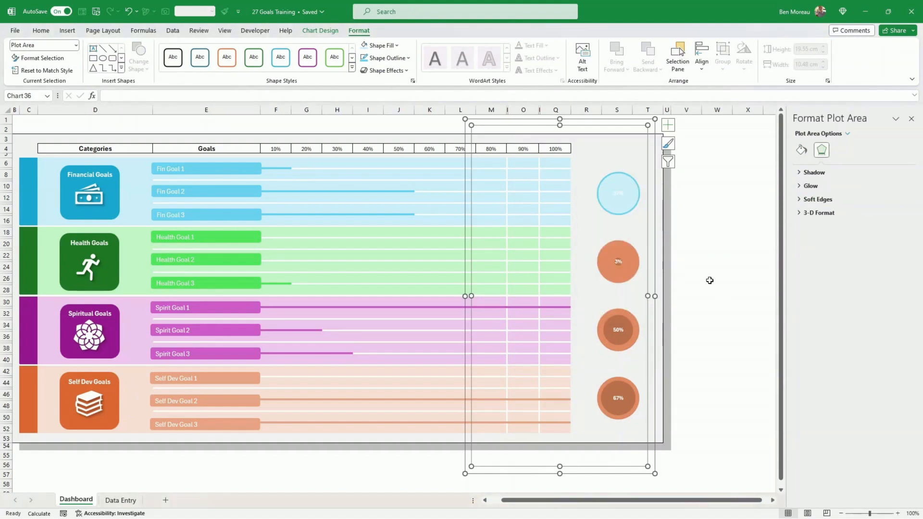
right_click(583, 238)
left_click(611, 294)
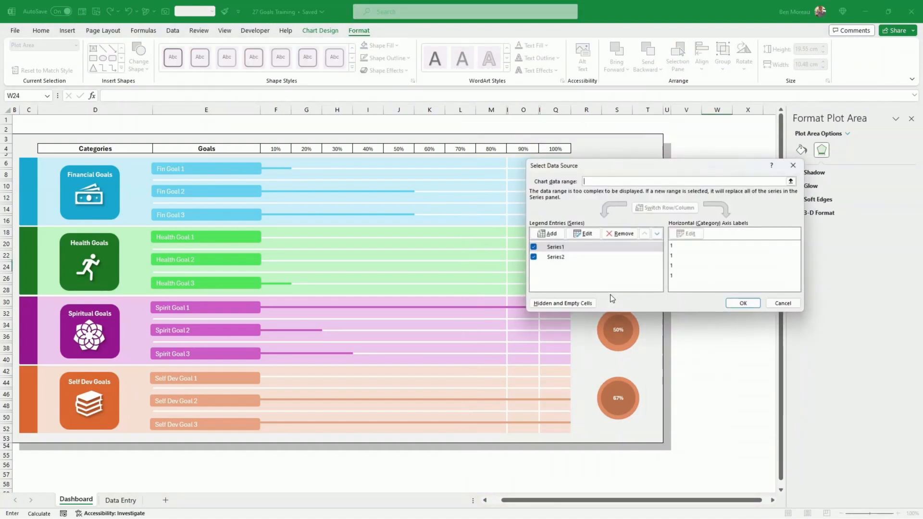
left_click(566, 258)
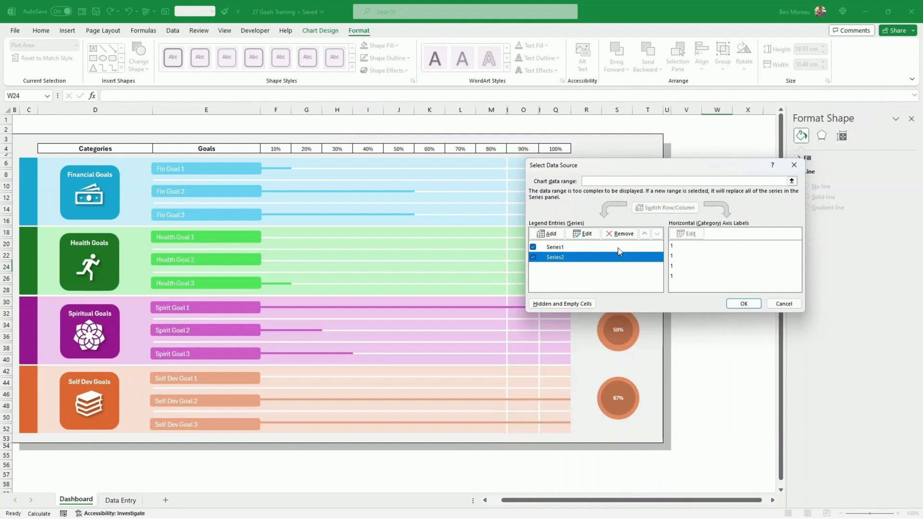
left_click(645, 234)
left_click(743, 304)
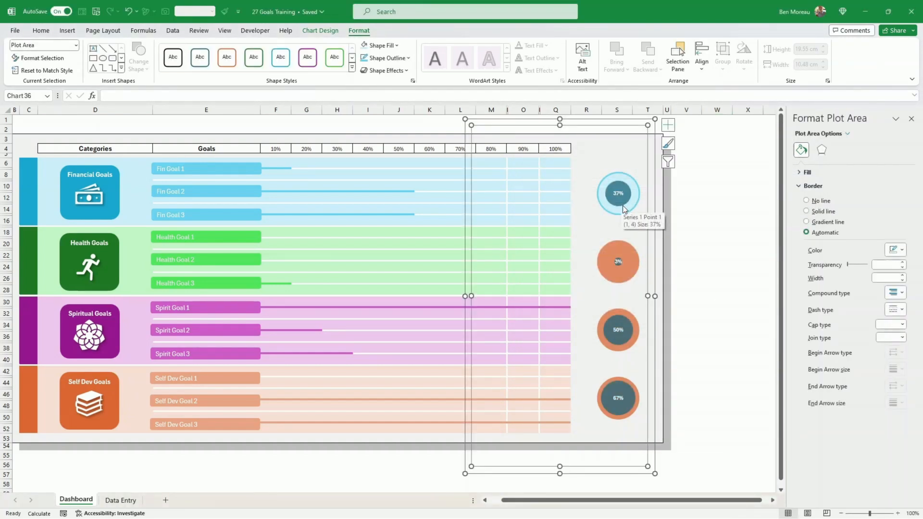
Set the outline weight of all the outer bubbles to 1 pt and add an outer shadow to them
left_click(627, 213)
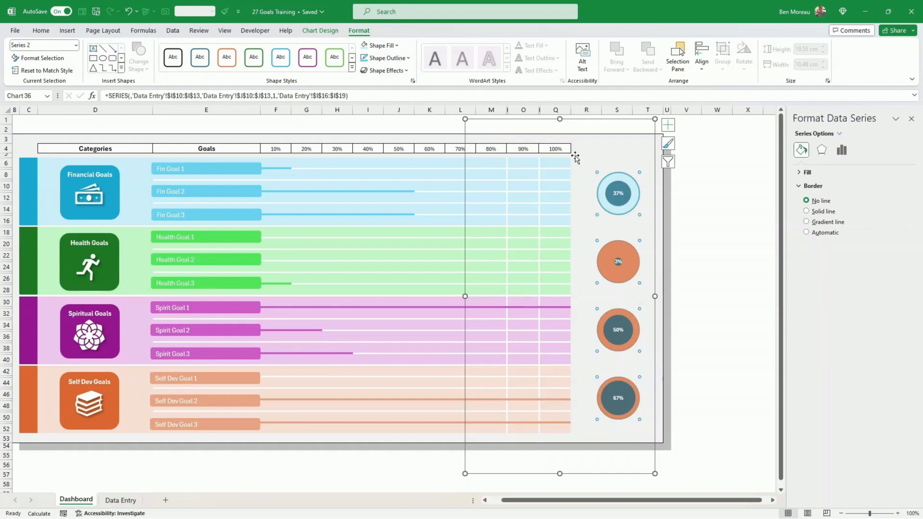
left_click(387, 58)
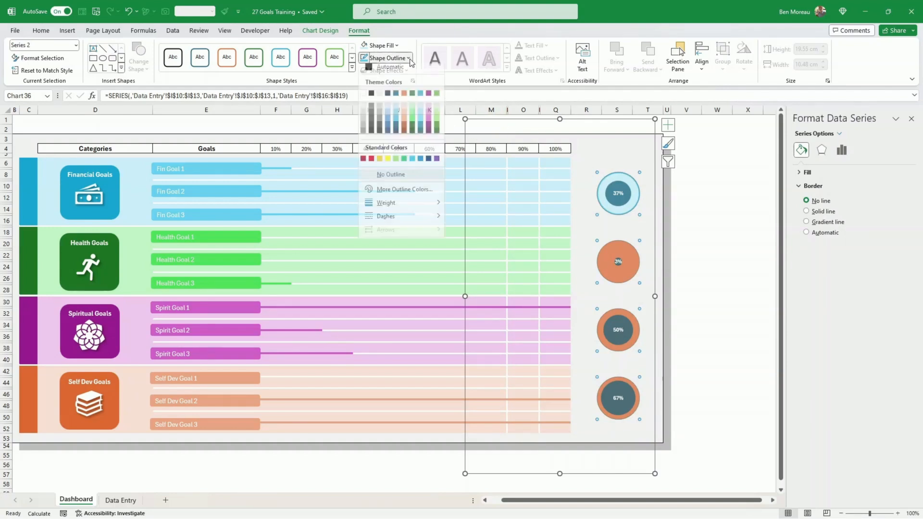
mouse_move(430, 207)
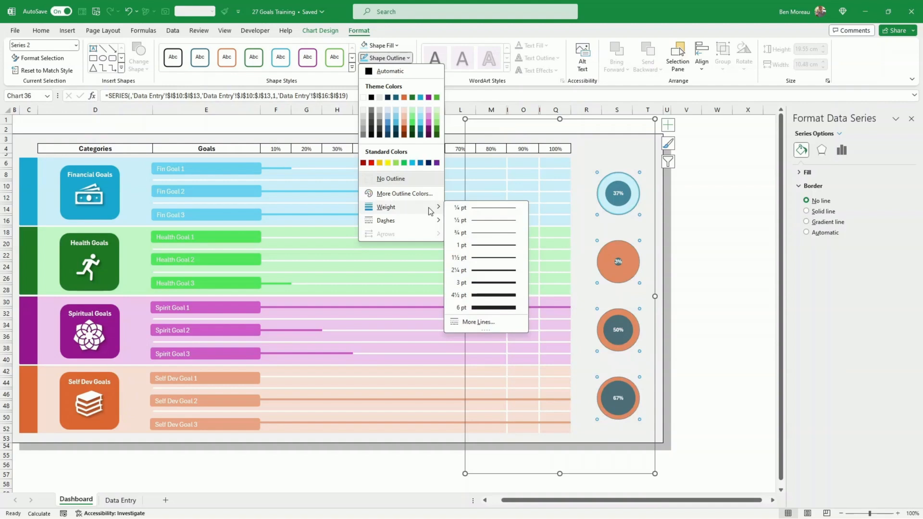
left_click(481, 246)
left_click(842, 150)
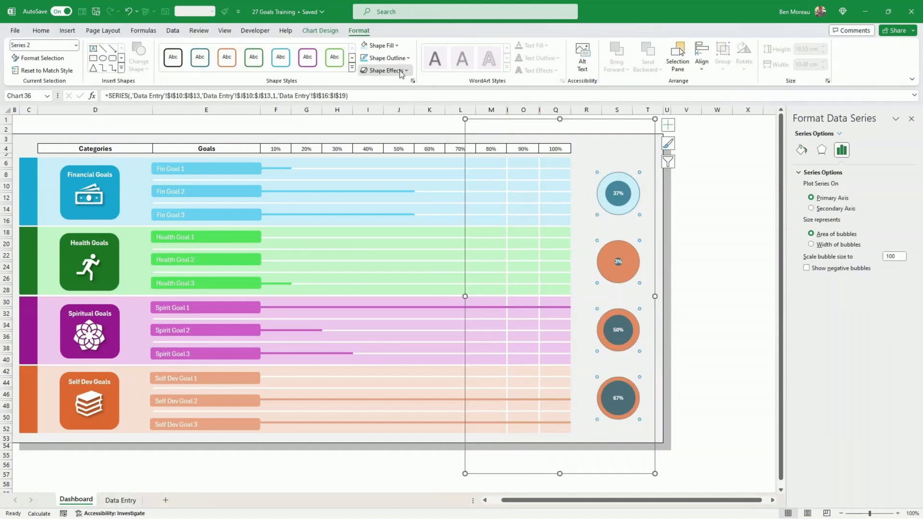
left_click(386, 70)
mouse_move(421, 112)
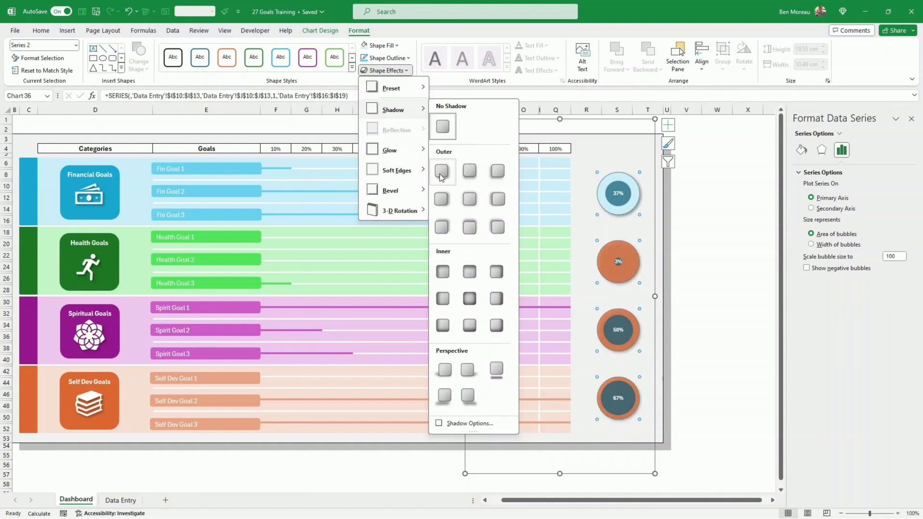
left_click(442, 175)
left_click(741, 265)
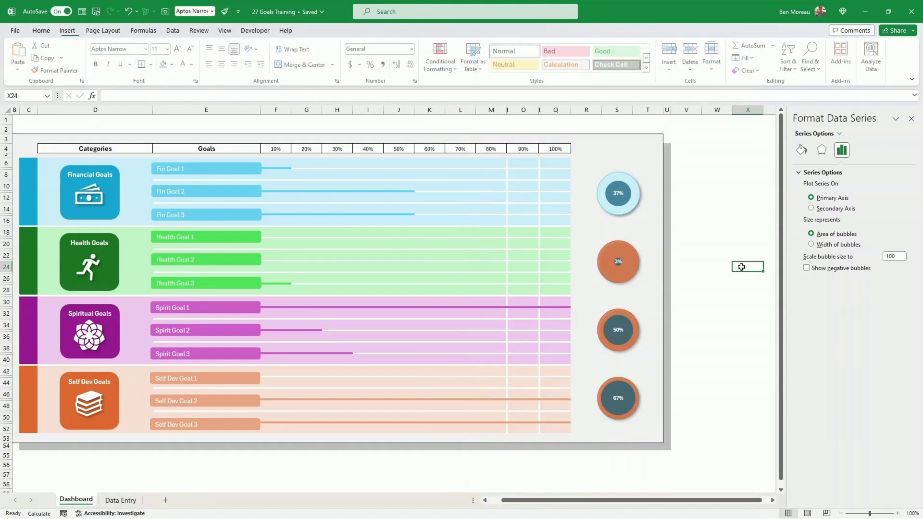
Give the outer Health Goals bubble a light green fill and a medium green outline
left_click(630, 273)
left_click(627, 274)
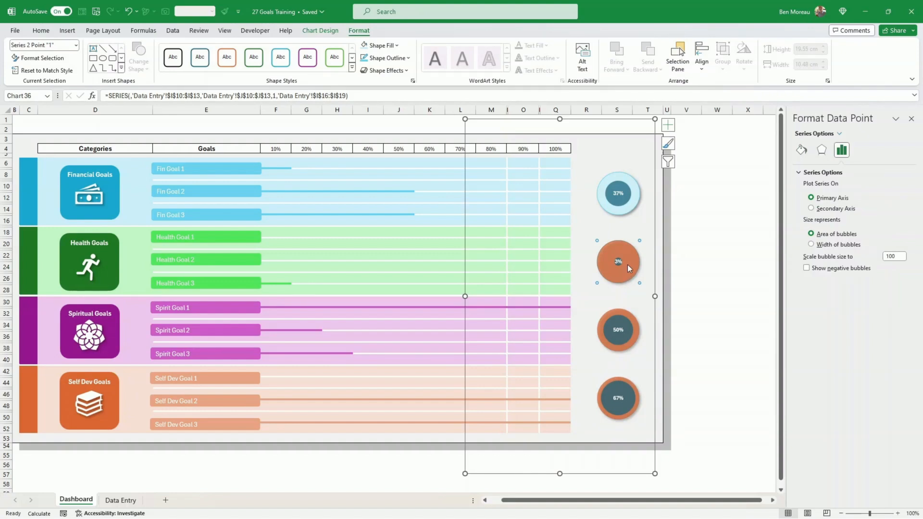
left_click(392, 48)
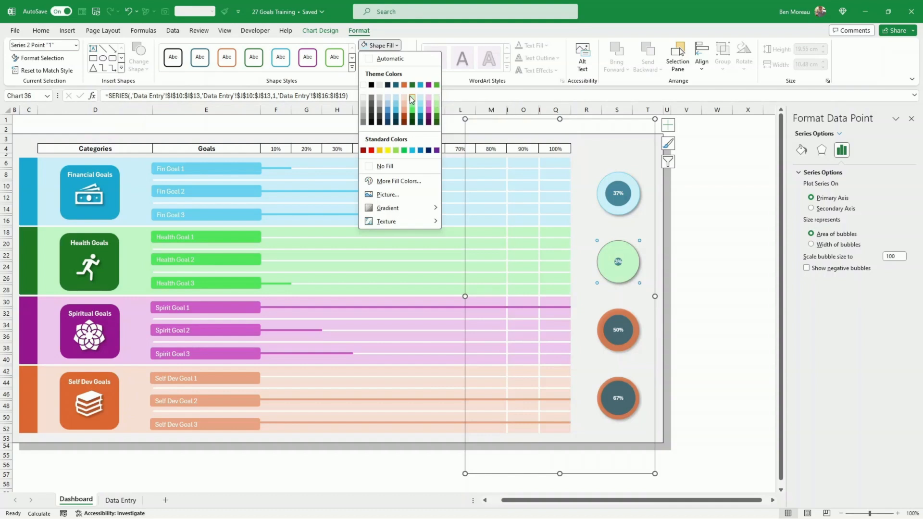
key("Escape")
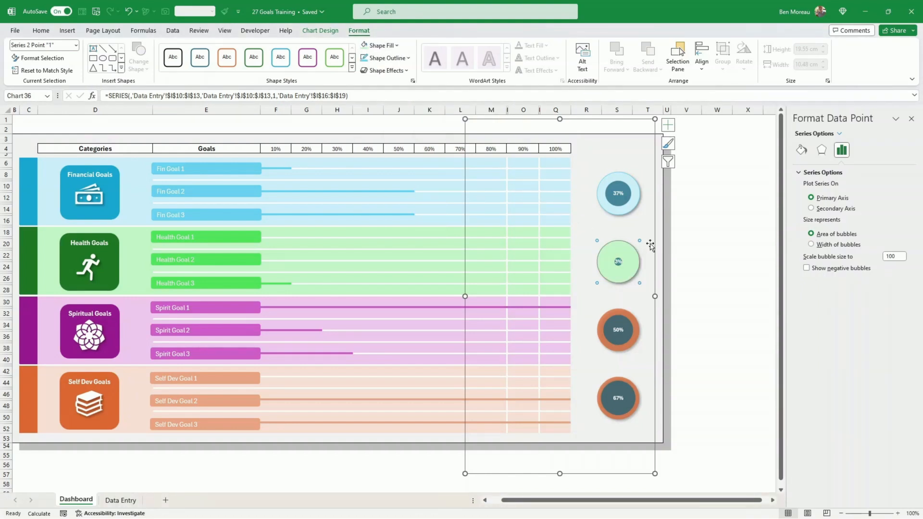
right_click(415, 60)
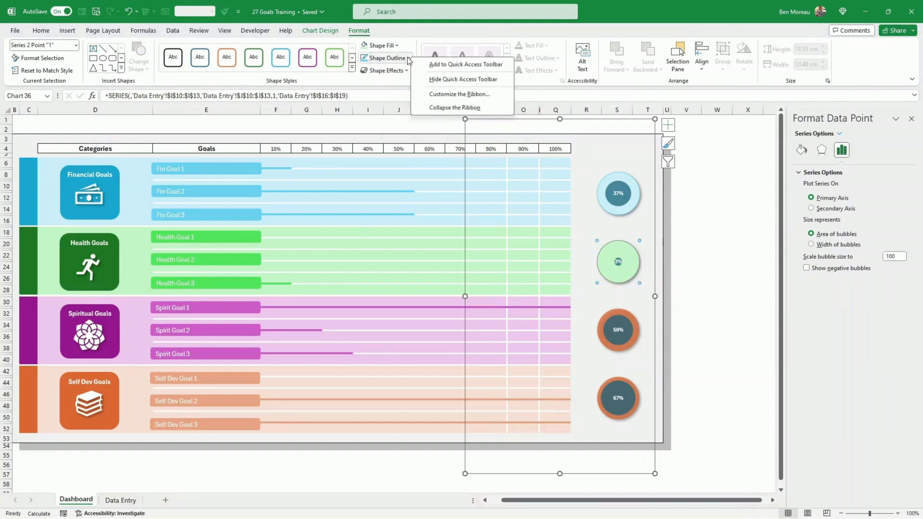
left_click(408, 60)
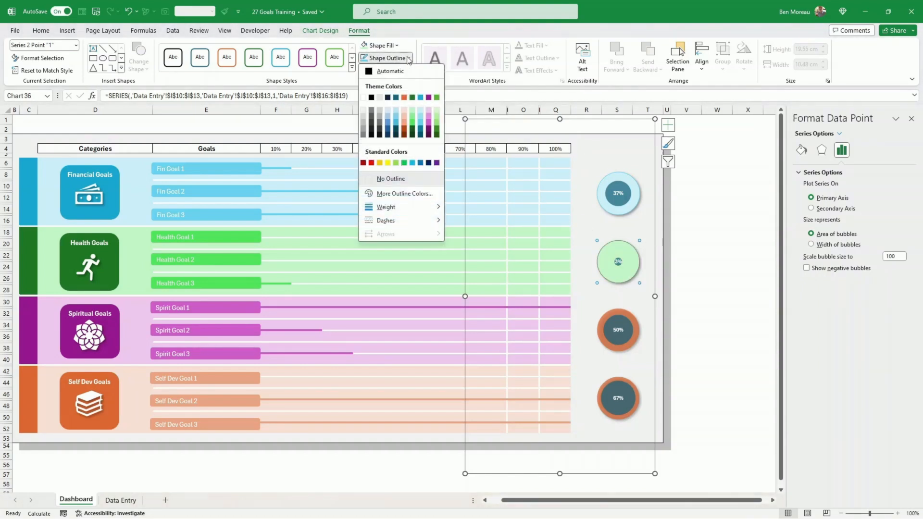
left_click(413, 124)
left_click(735, 255)
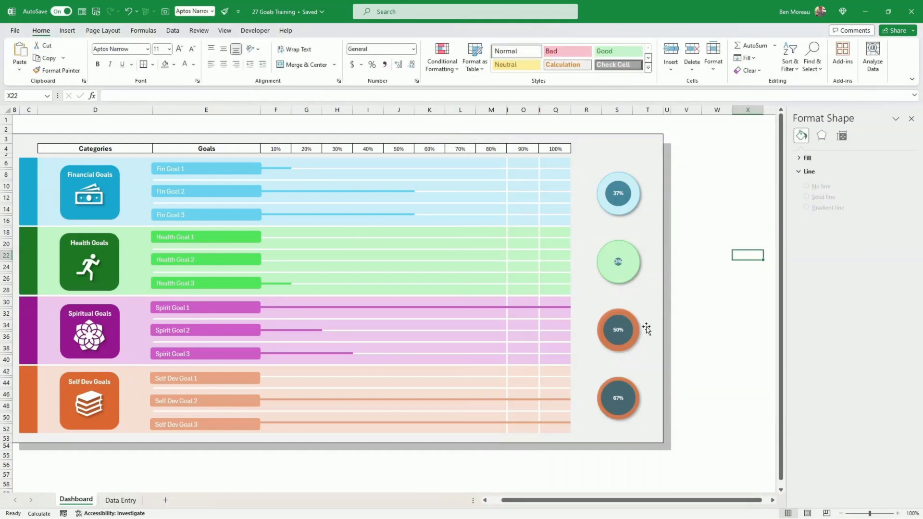
Fill the outer Spiritual Goals bubble with light plum to match its category block
left_click(636, 336)
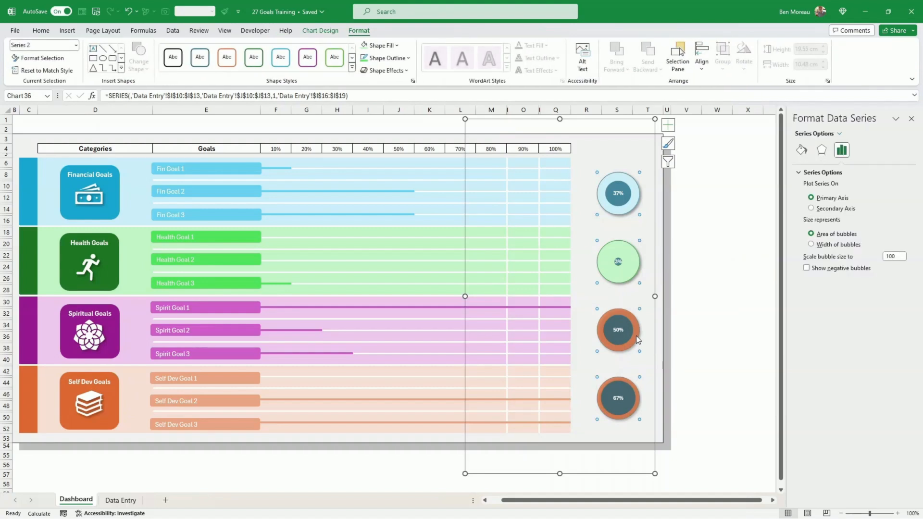
left_click(636, 334)
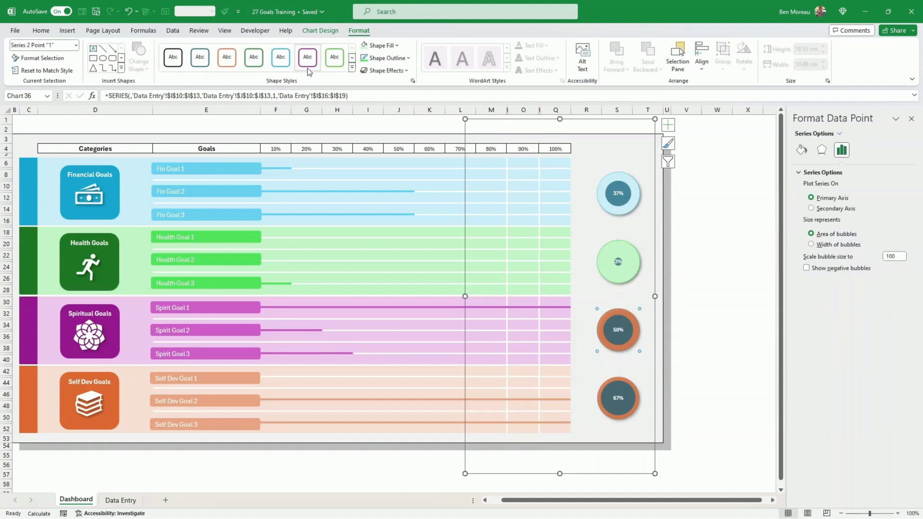
left_click(381, 45)
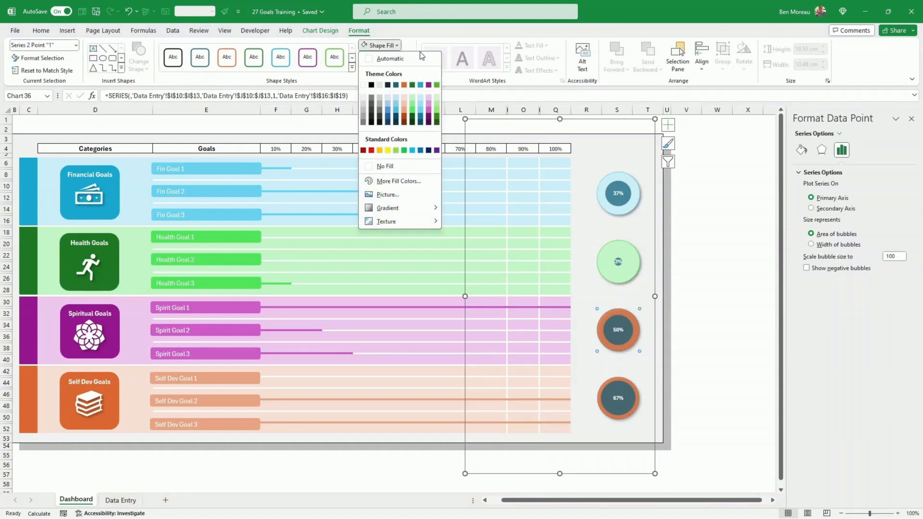
left_click(431, 100)
left_click(620, 327)
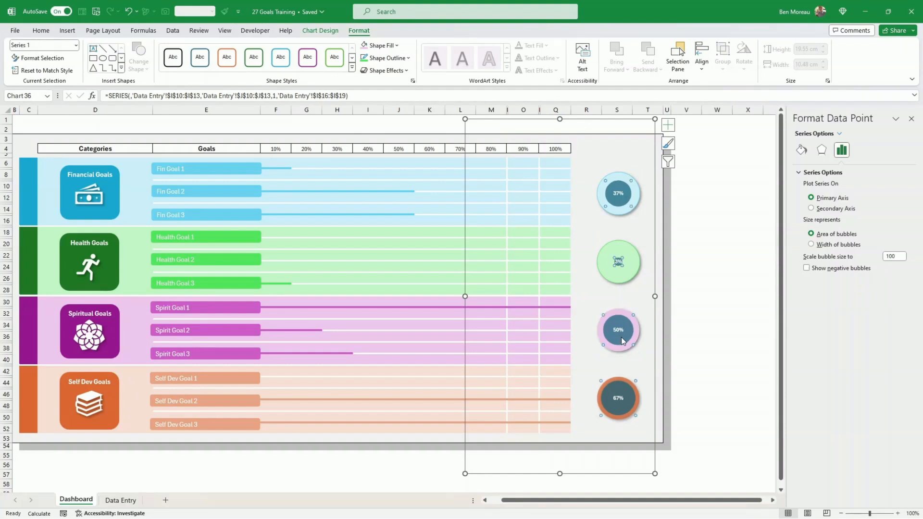
left_click(380, 46)
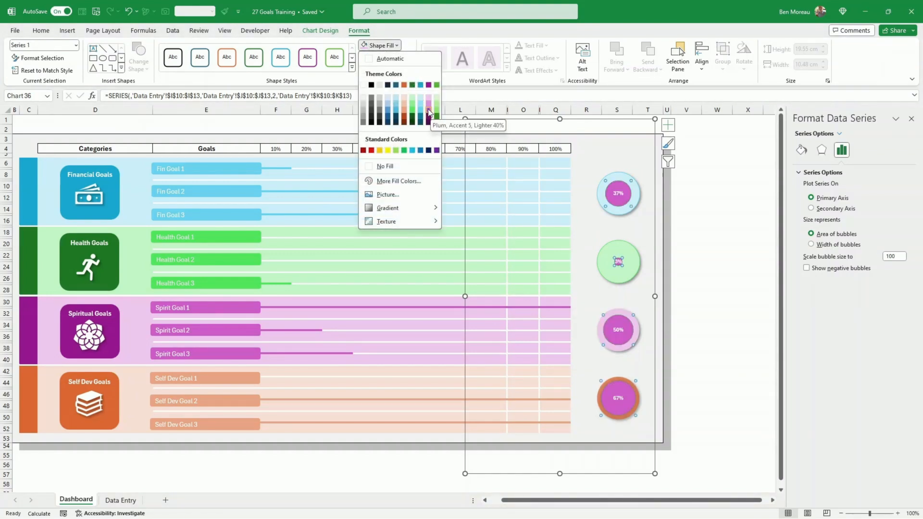
left_click(722, 284)
left_click(715, 295)
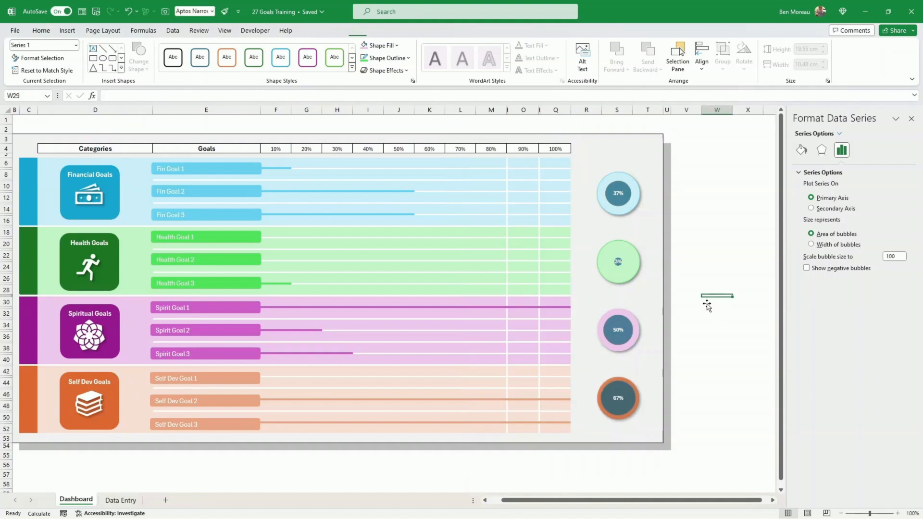
Fill the inner Spiritual Goals bubble with medium plum to match its goal bars
left_click(619, 339)
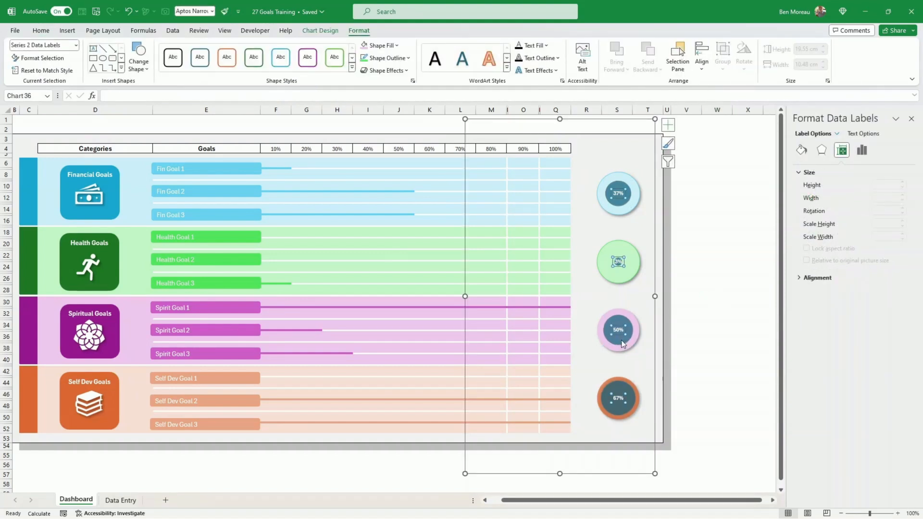
left_click(624, 340)
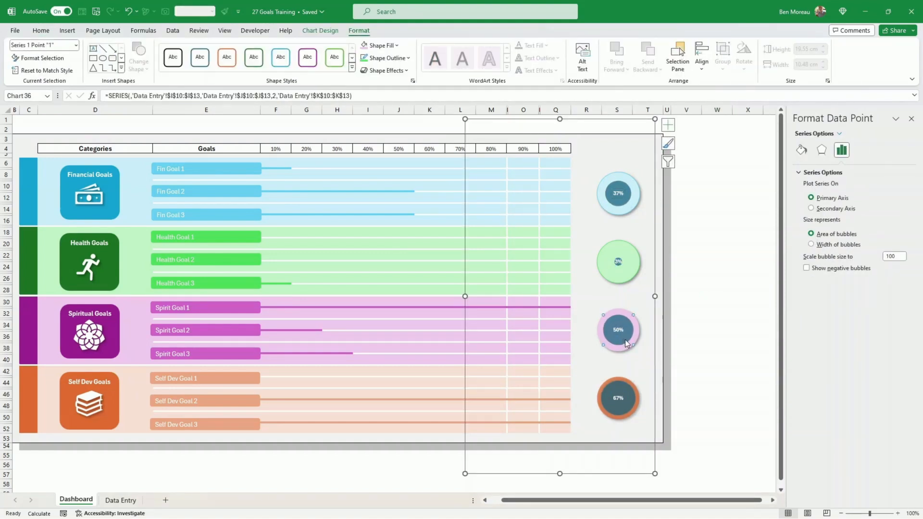
left_click(397, 45)
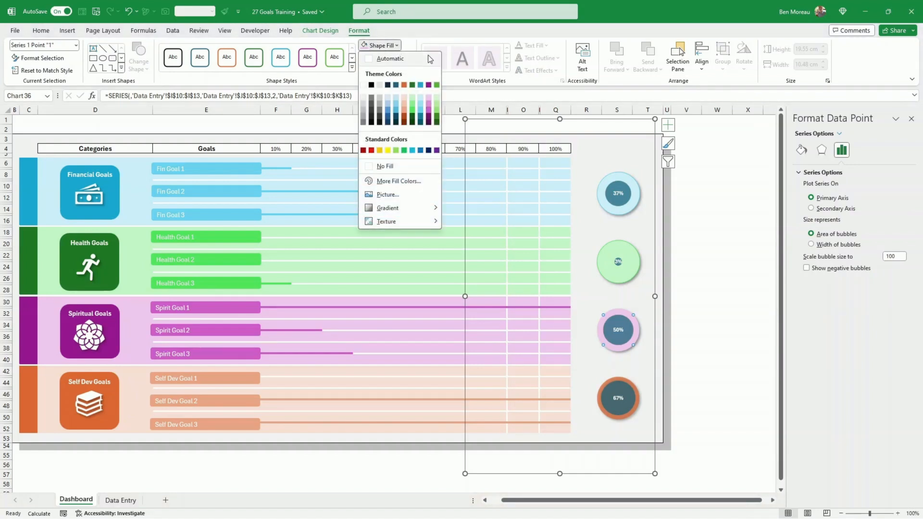
left_click(430, 112)
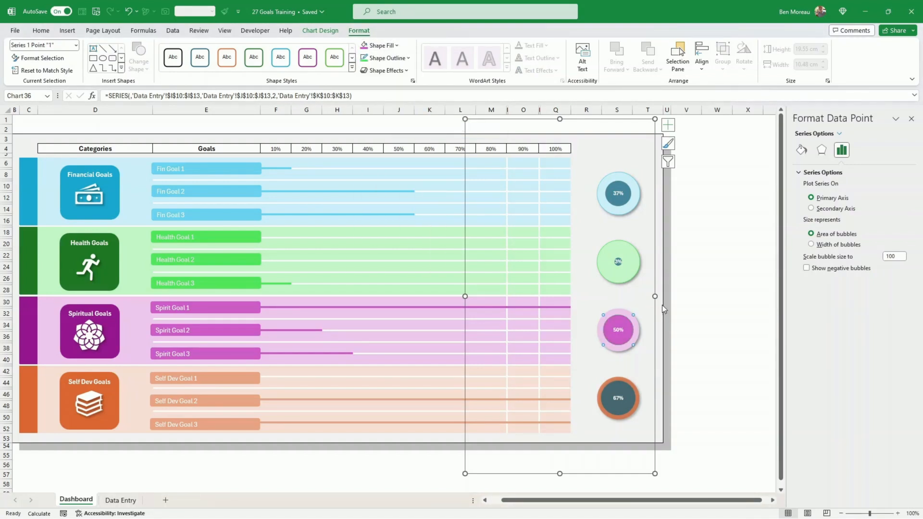
left_click(703, 321)
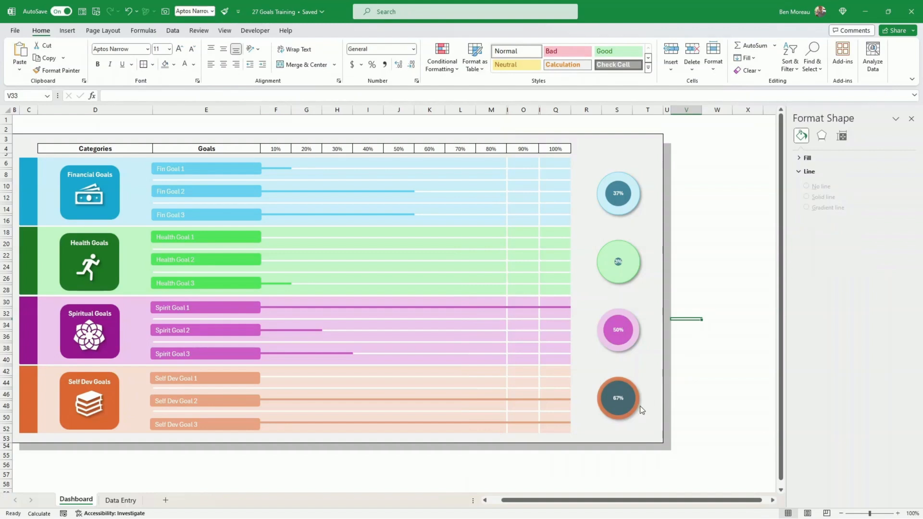
Fill the outer Self Dev Goals bubble with light orange to match its category block
left_click(624, 406)
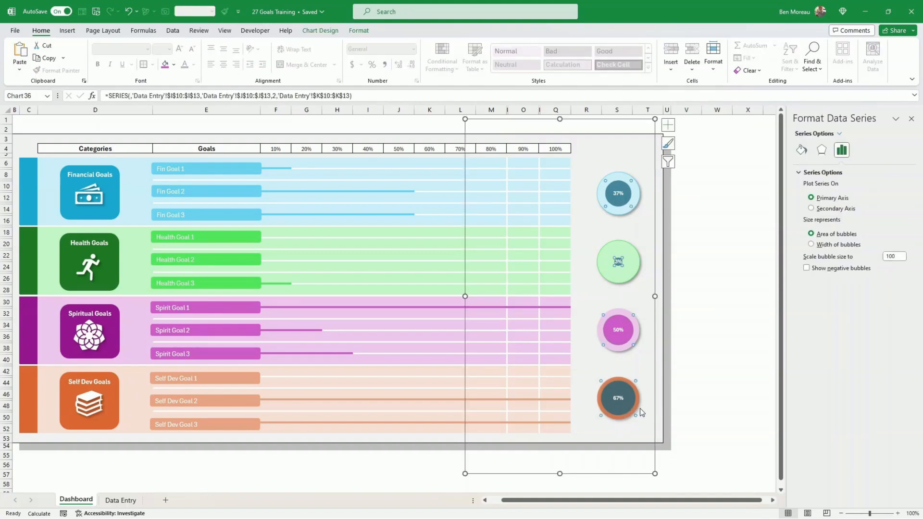
left_click(639, 407)
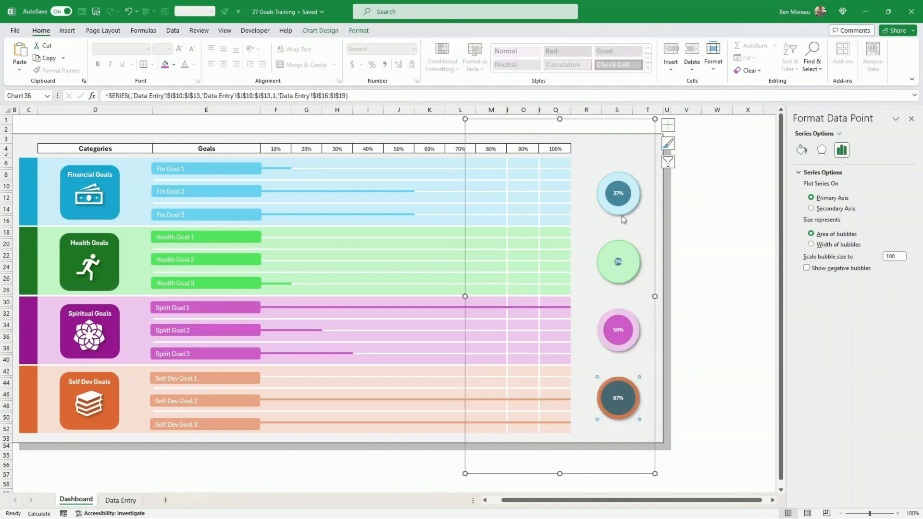
left_click(360, 30)
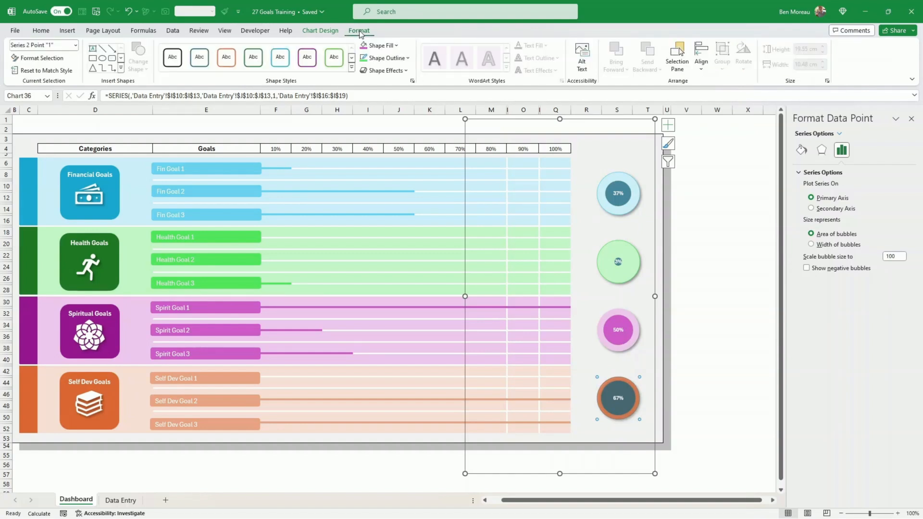
left_click(390, 45)
left_click(404, 97)
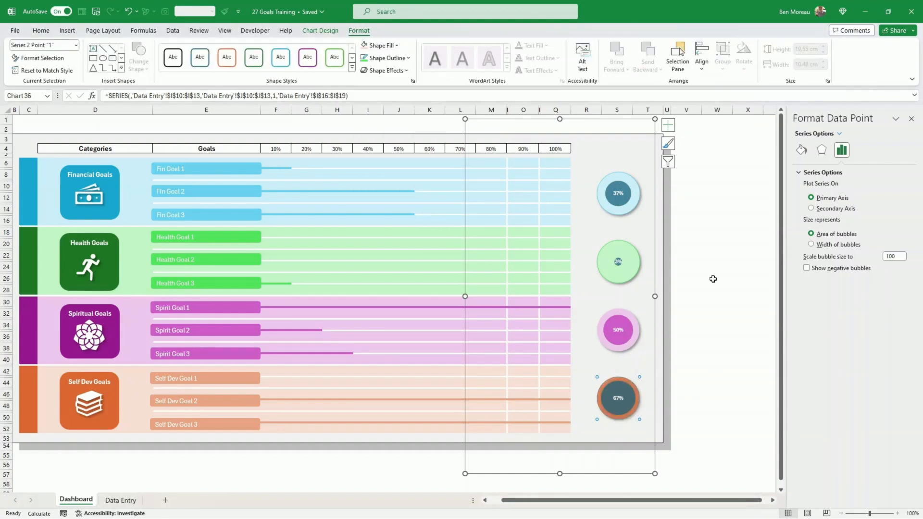
Fill the inner Self Dev Goals bubble with medium orange and open the outline colours for its outer bubble
left_click(625, 407)
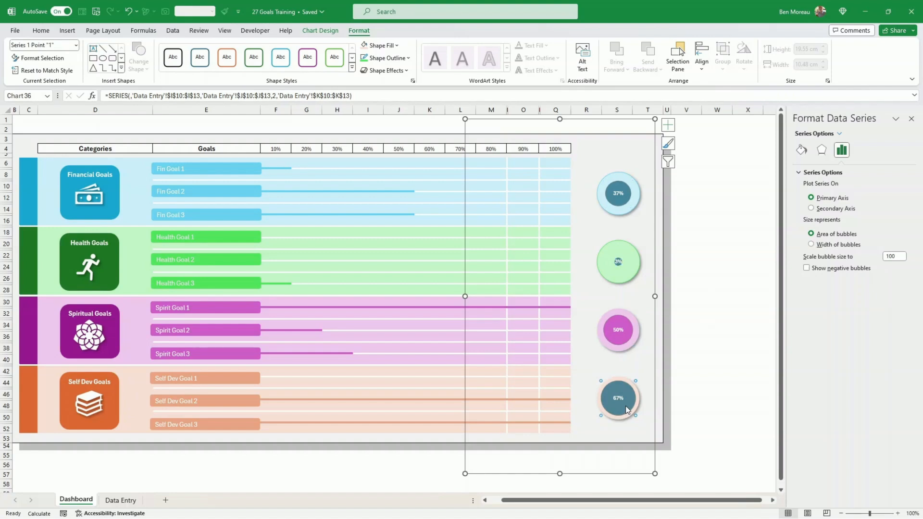
left_click(625, 406)
left_click(391, 45)
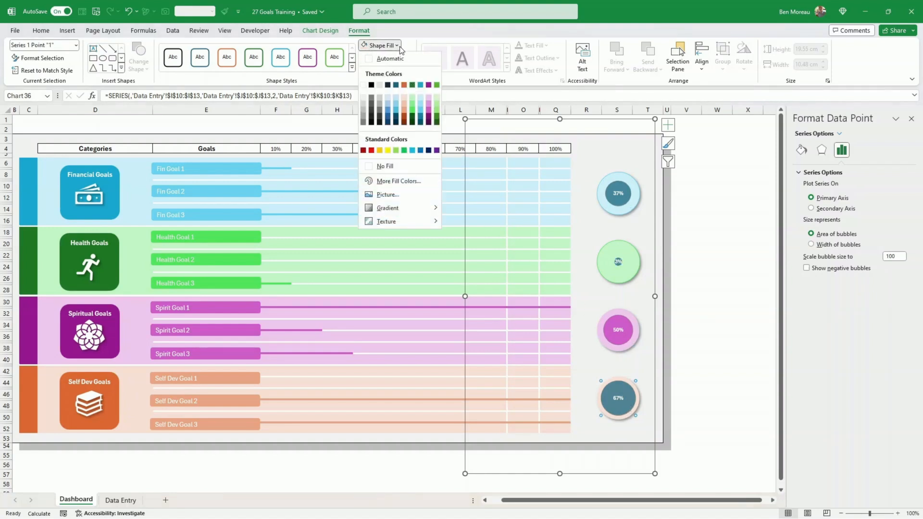
left_click(404, 85)
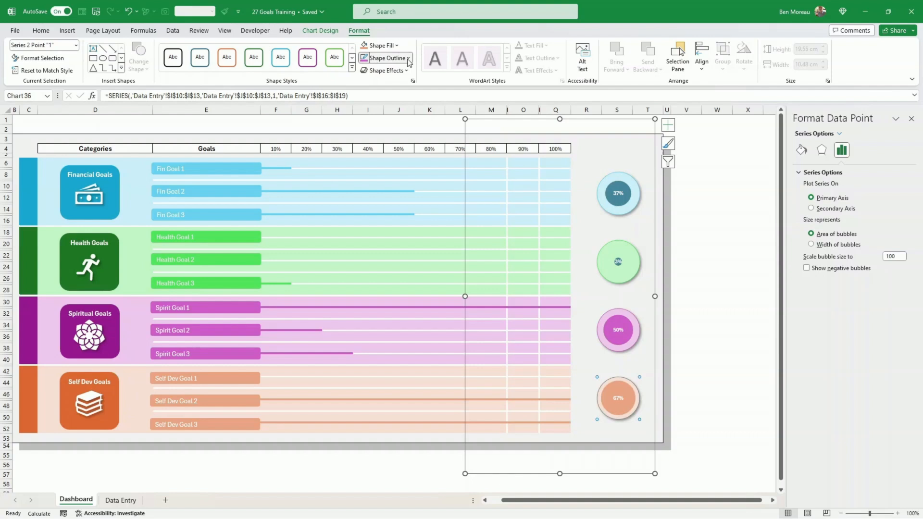
left_click(408, 59)
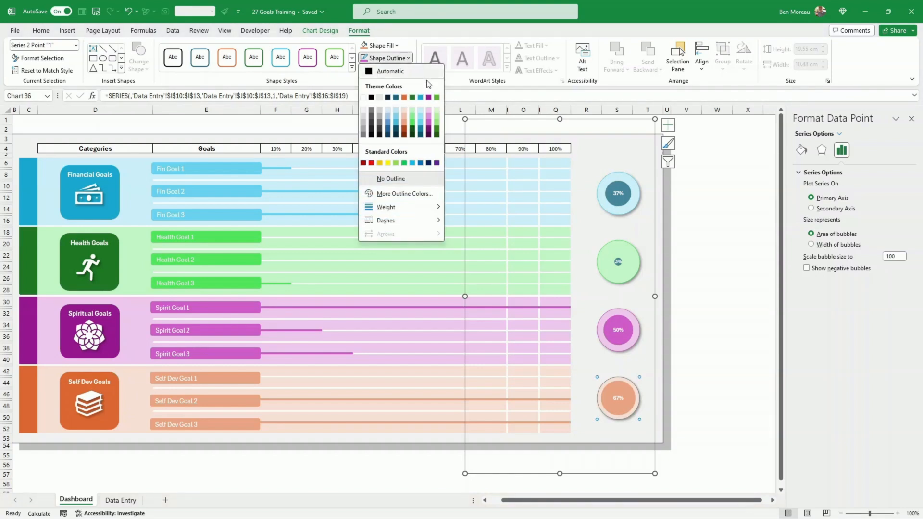
left_click(748, 266)
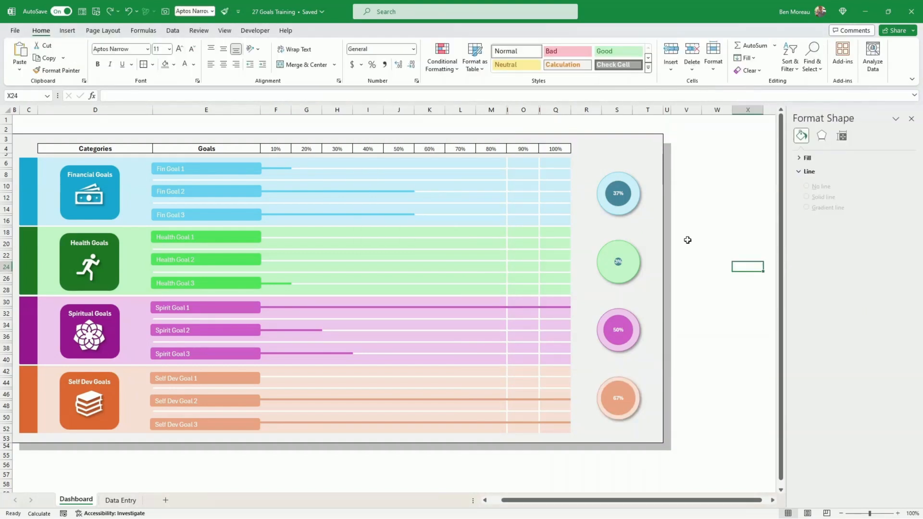
Fill the dashboard's vertical shadow strip, U4:U54, with the darkest shade of white (dark grey)
left_click(707, 231)
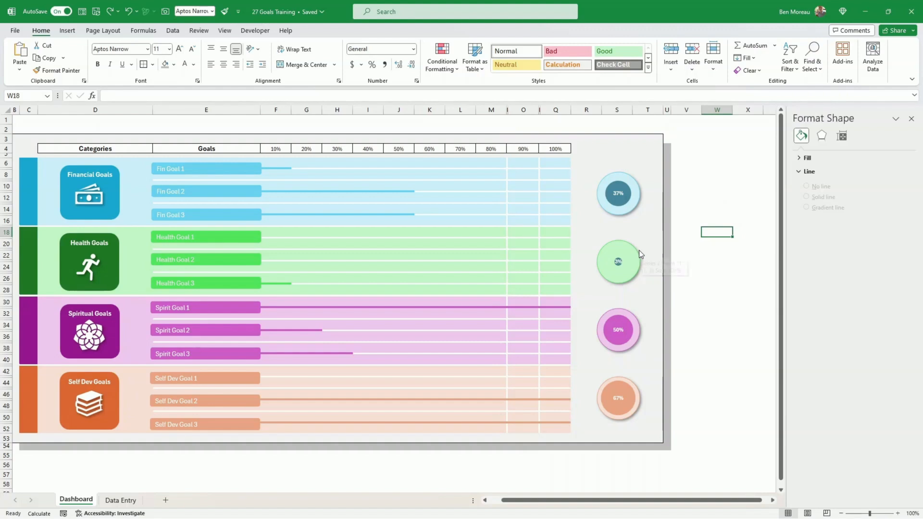
left_click(714, 246)
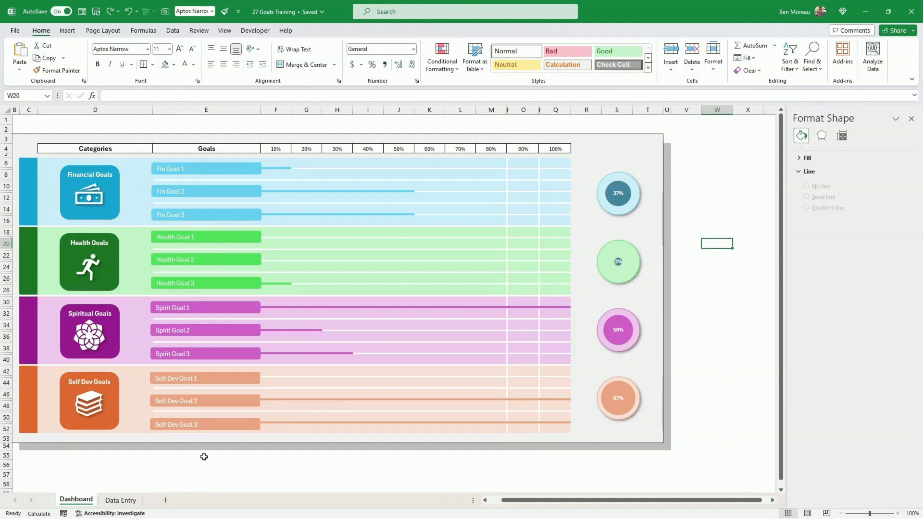
left_click_drag(204, 464, 9, 465)
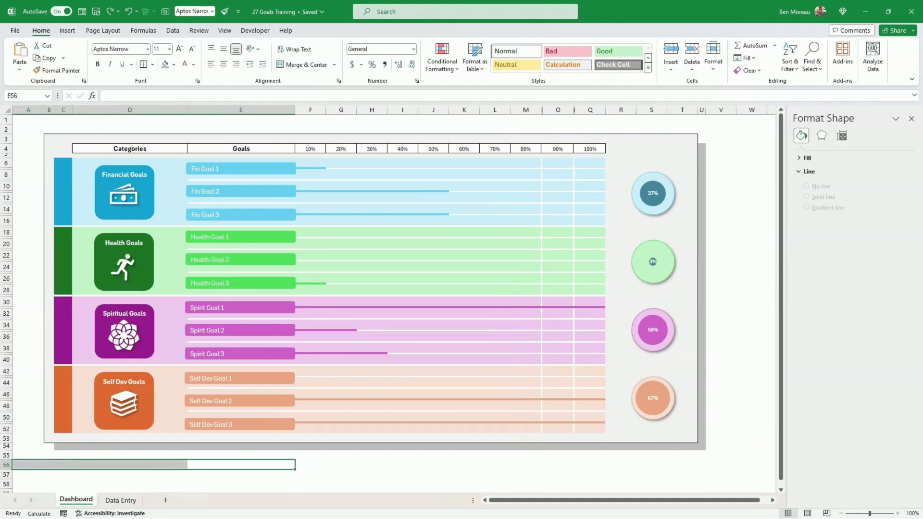
left_click(702, 149)
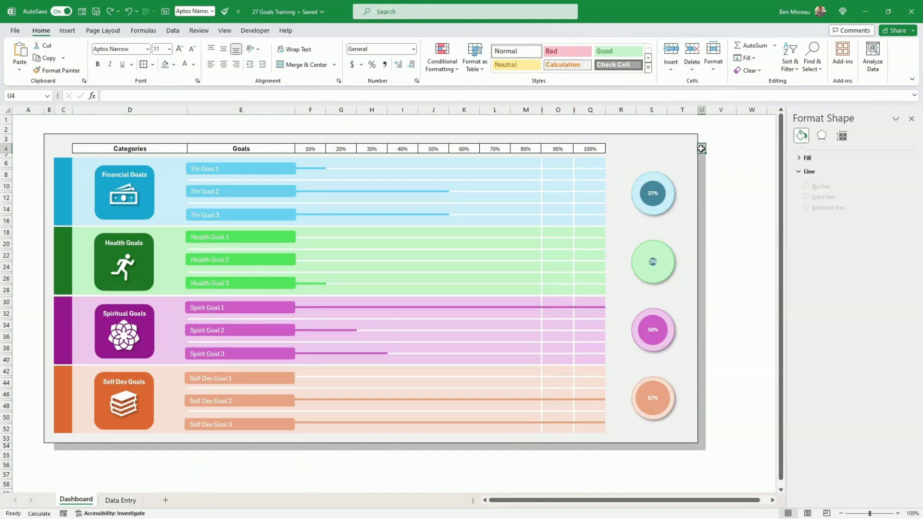
left_click_drag(702, 148, 705, 447)
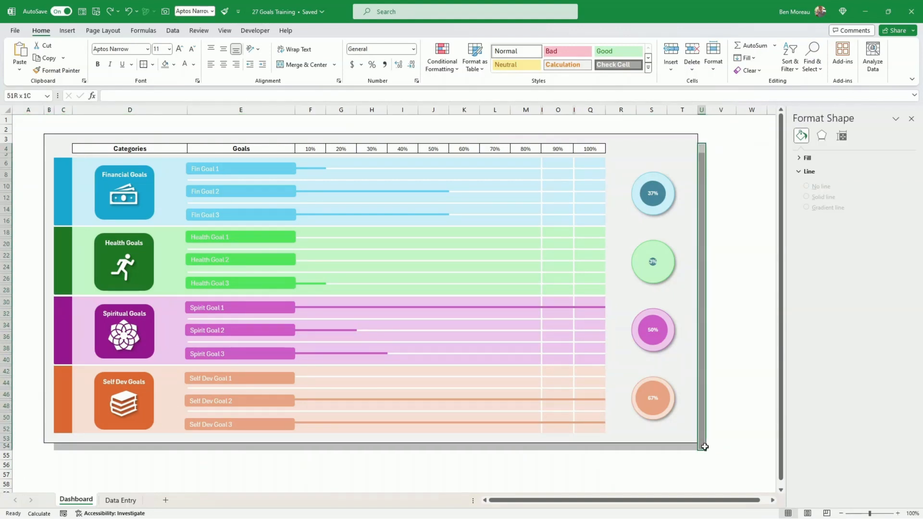
left_click(173, 64)
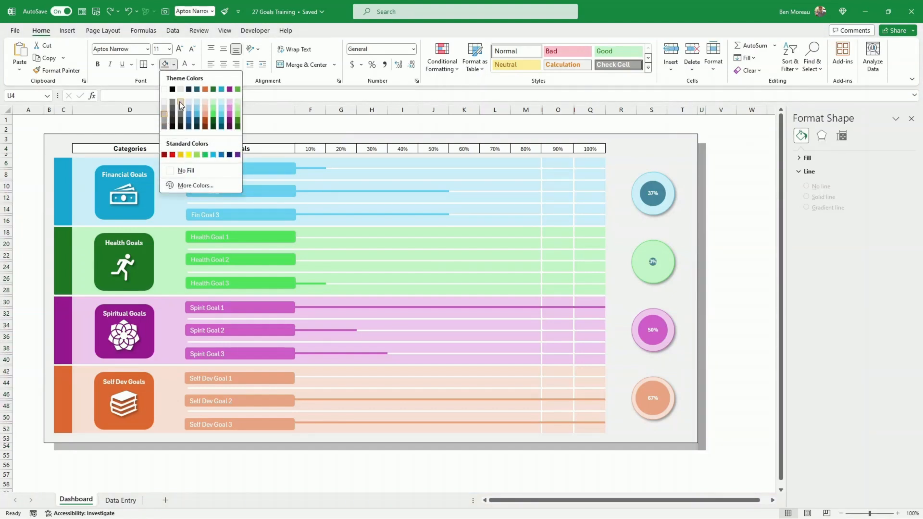
left_click(164, 127)
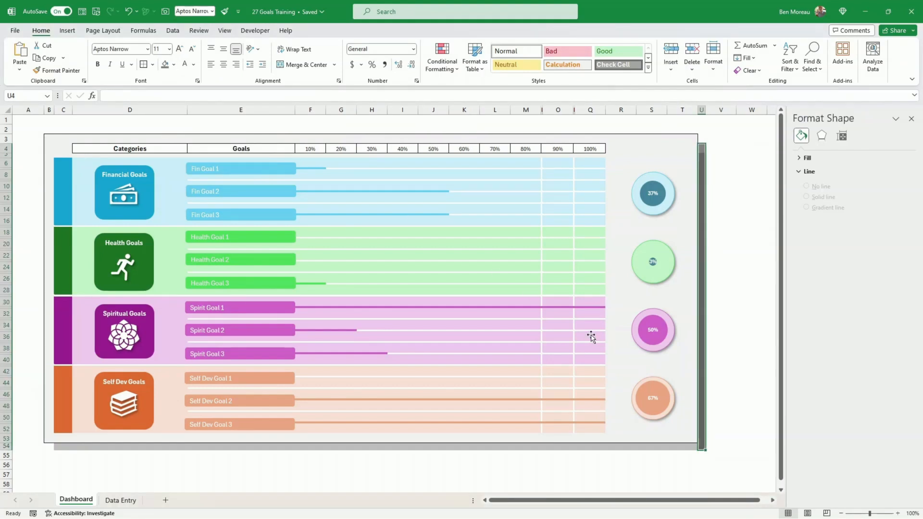
Fill the horizontal shadow strip beneath the dashboard, C54:T54, with the same dark grey
left_click_drag(700, 446, 71, 445)
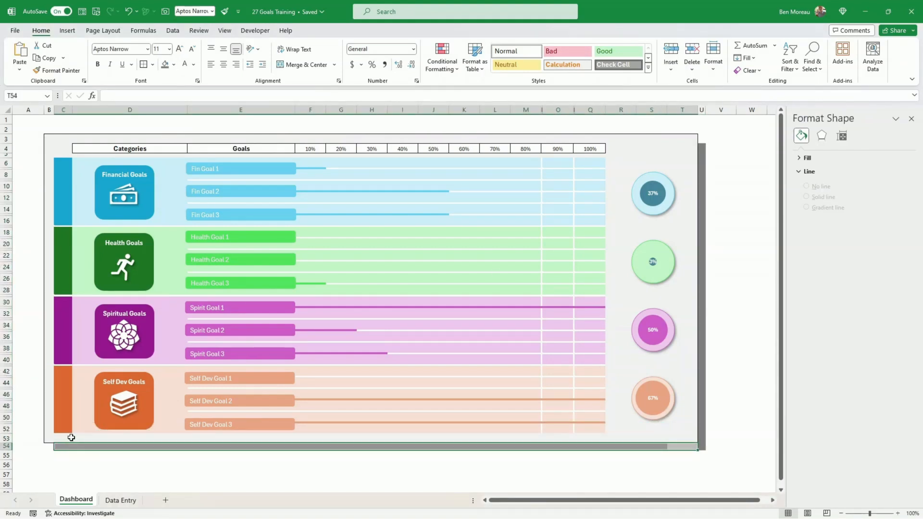
left_click(165, 64)
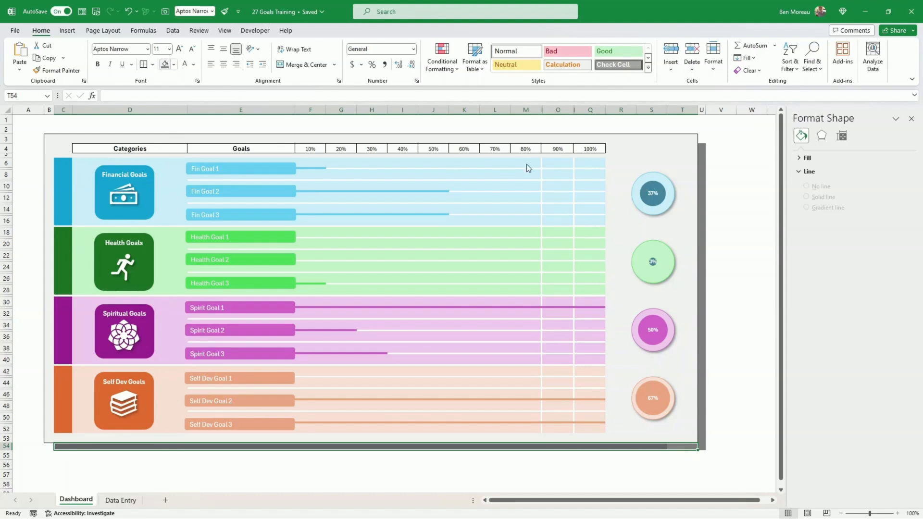
left_click(759, 373)
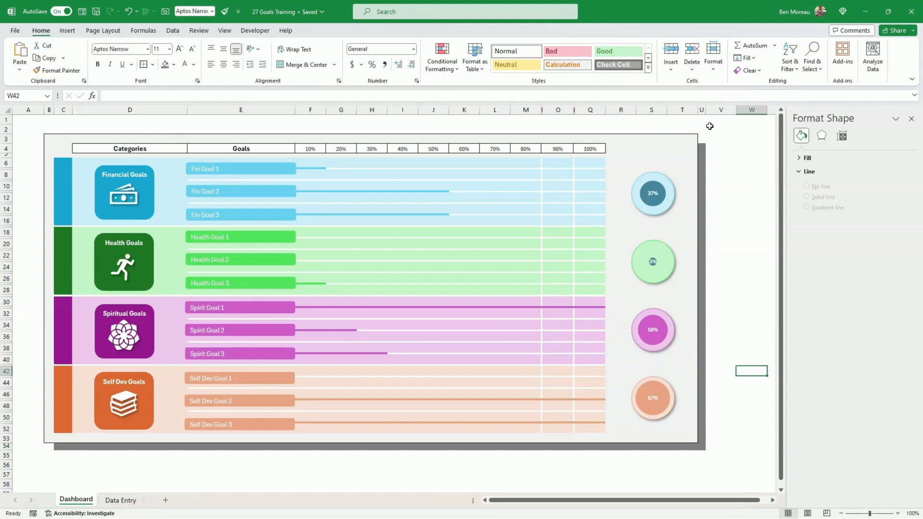
left_click(730, 231)
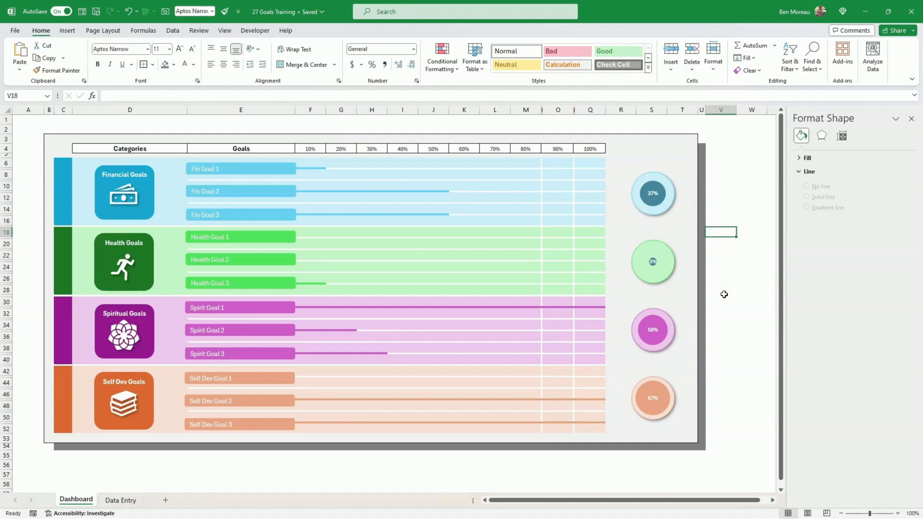
Fill the inner Self Dev Goals bubble with the full orange of its category icon
left_click(660, 407)
left_click(660, 405)
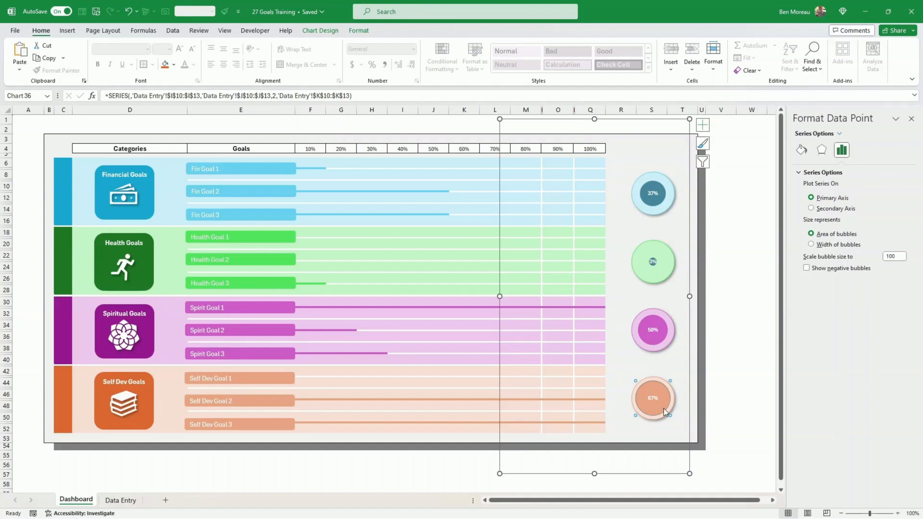
left_click(168, 65)
left_click(751, 417)
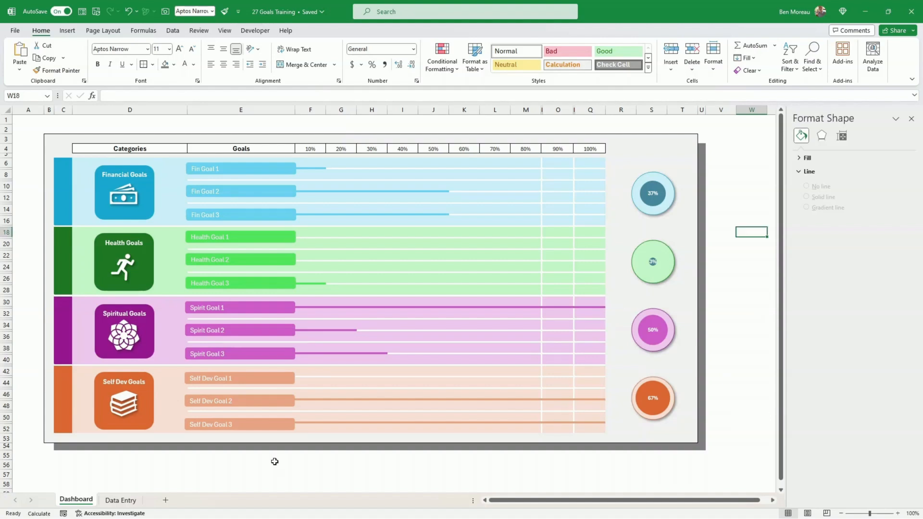
Preview the built-in theme colour sets and apply Blue II to the workbook
left_click_drag(249, 469, 49, 473)
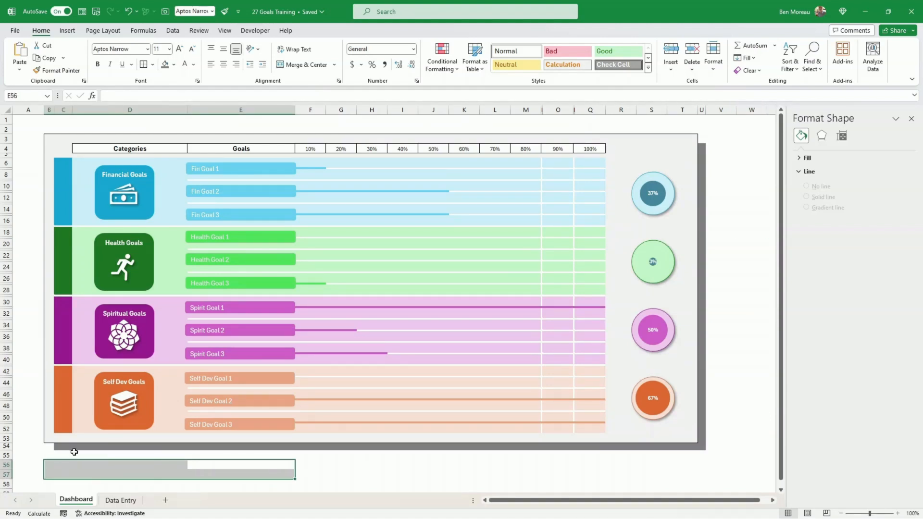
left_click(103, 31)
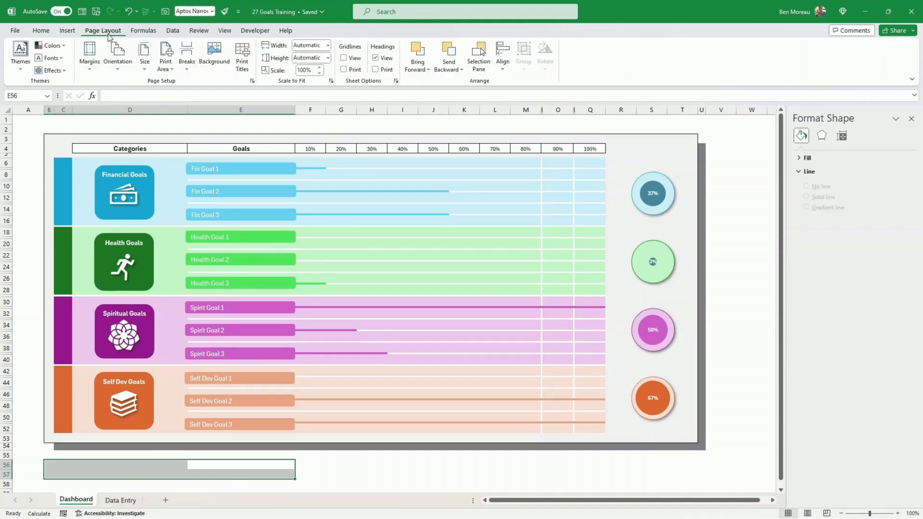
left_click(50, 46)
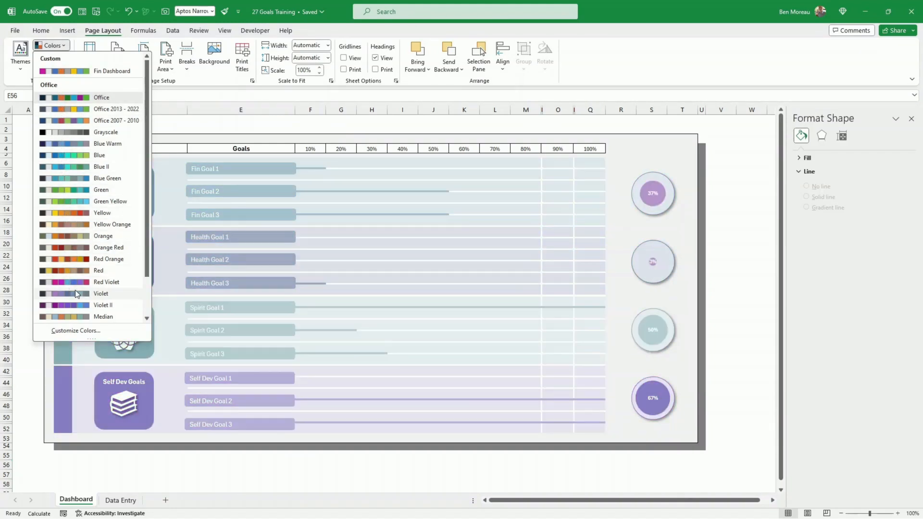
scroll(75, 290, "down", 2)
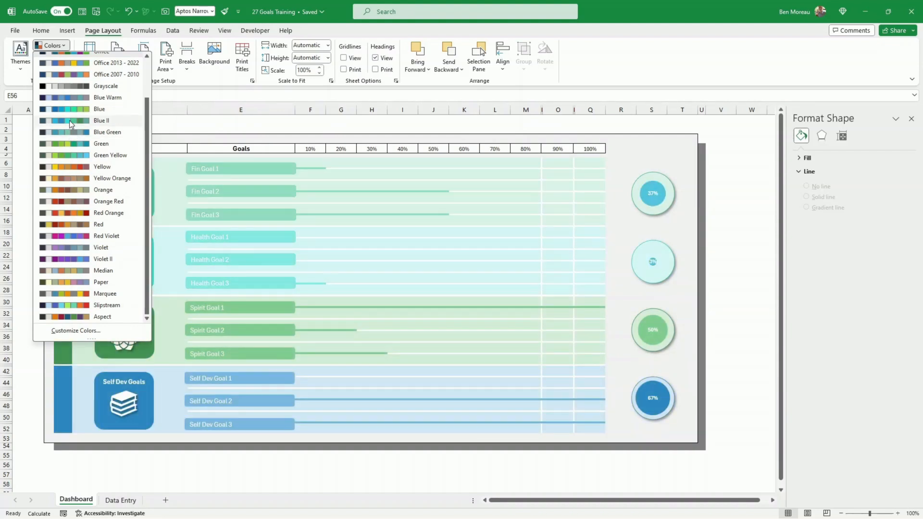
left_click(69, 120)
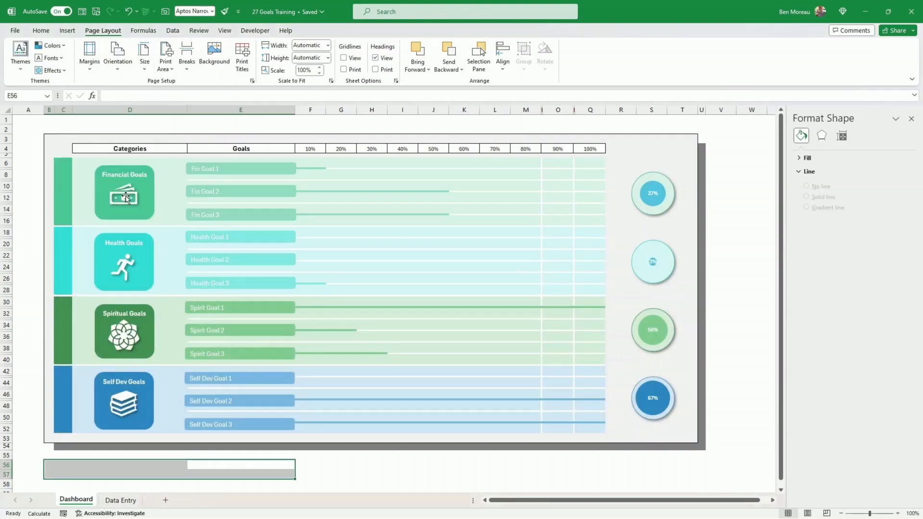
left_click(653, 267)
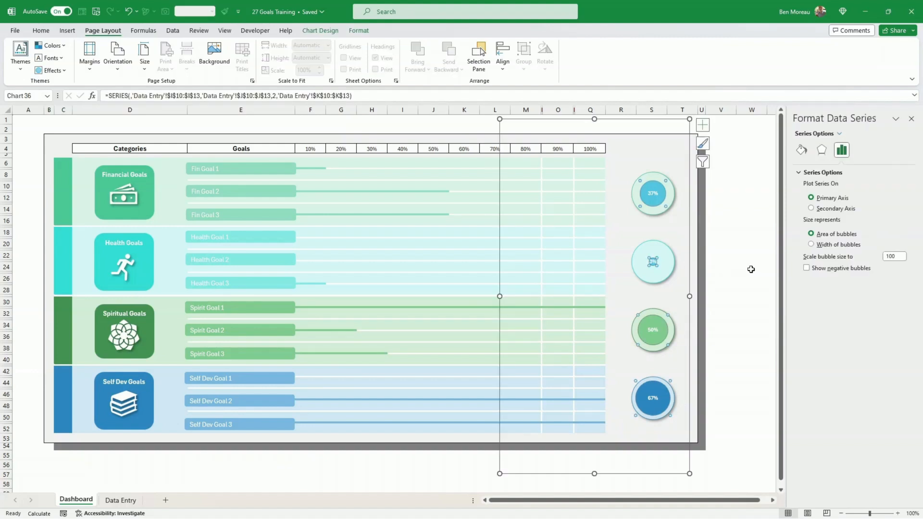
left_click(752, 269)
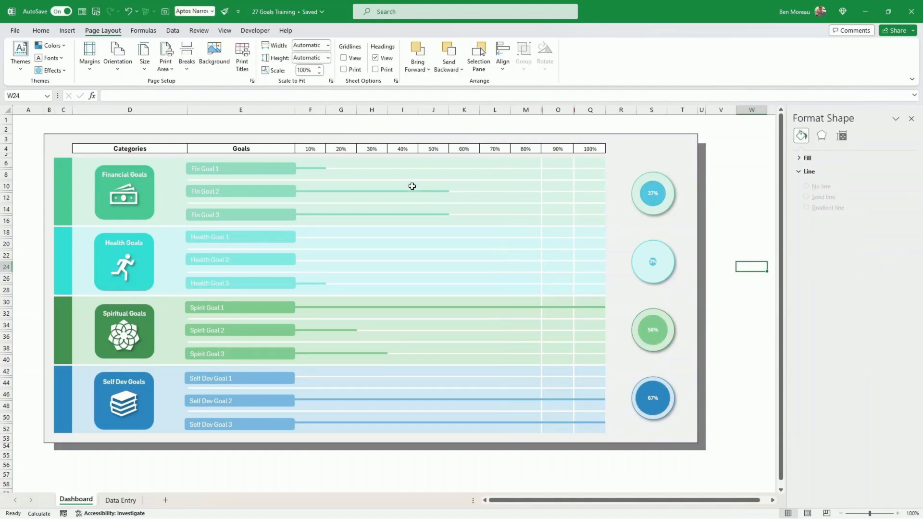
left_click(394, 176)
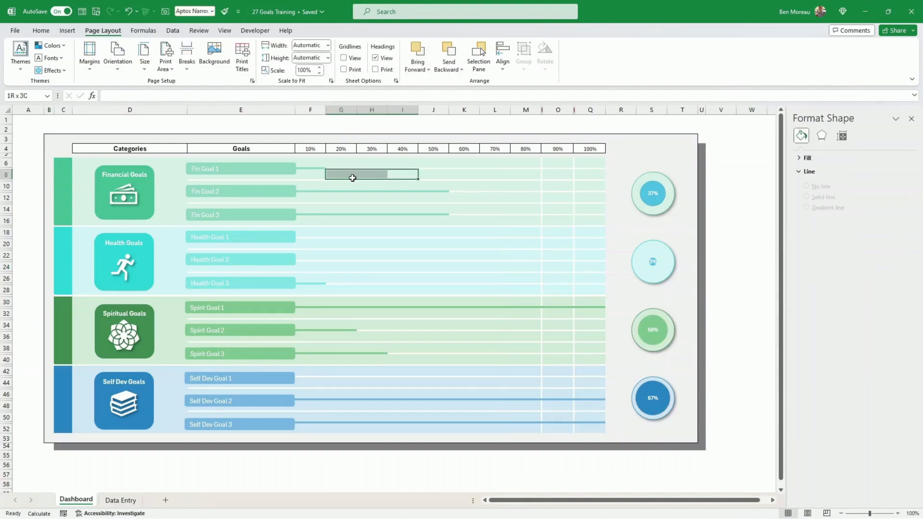
Fill cells G8:I8 in the first financial goal's row with a custom dark green
left_click(41, 31)
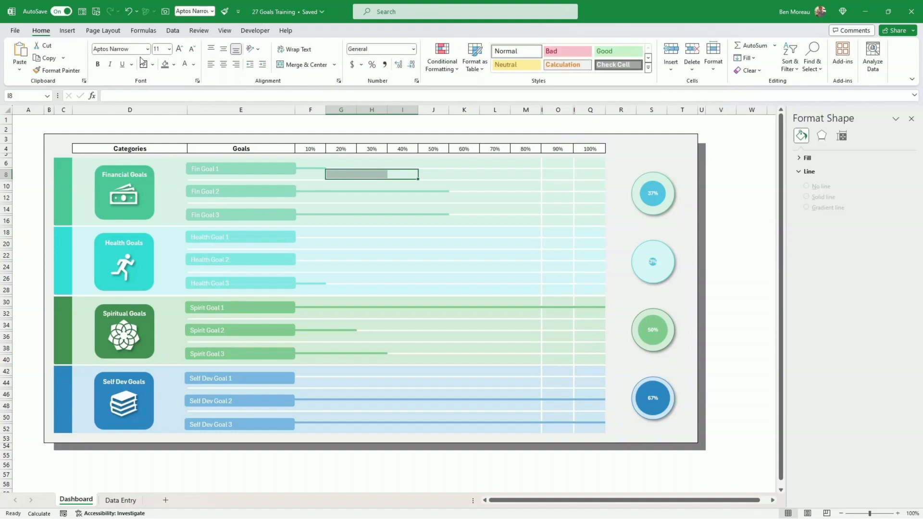
left_click(174, 65)
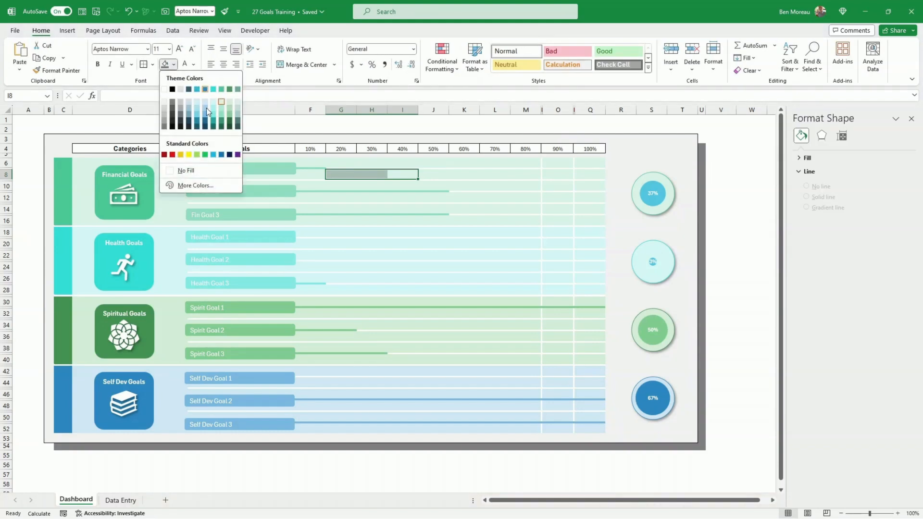
left_click(195, 187)
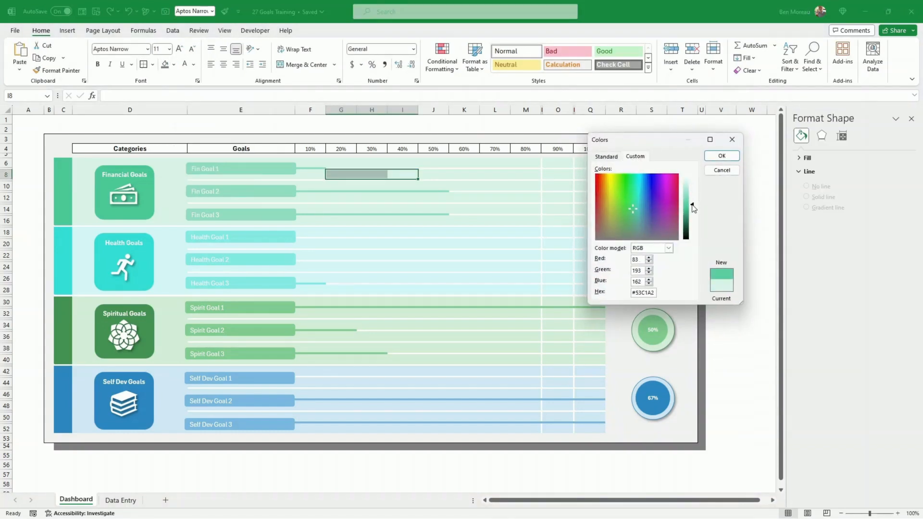
left_click(720, 156)
left_click(546, 223)
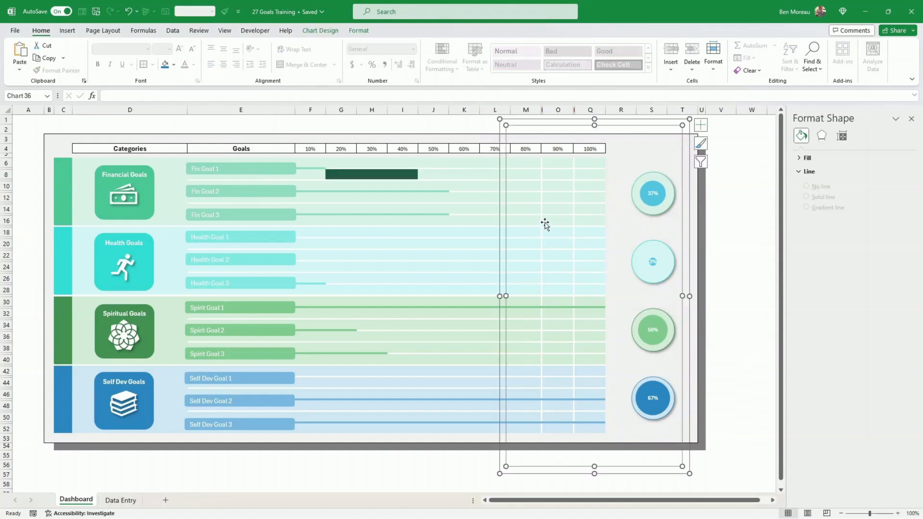
Preview built-in theme colour sets such as Office against the custom-filled cells, without applying one
left_click(102, 30)
right_click(58, 47)
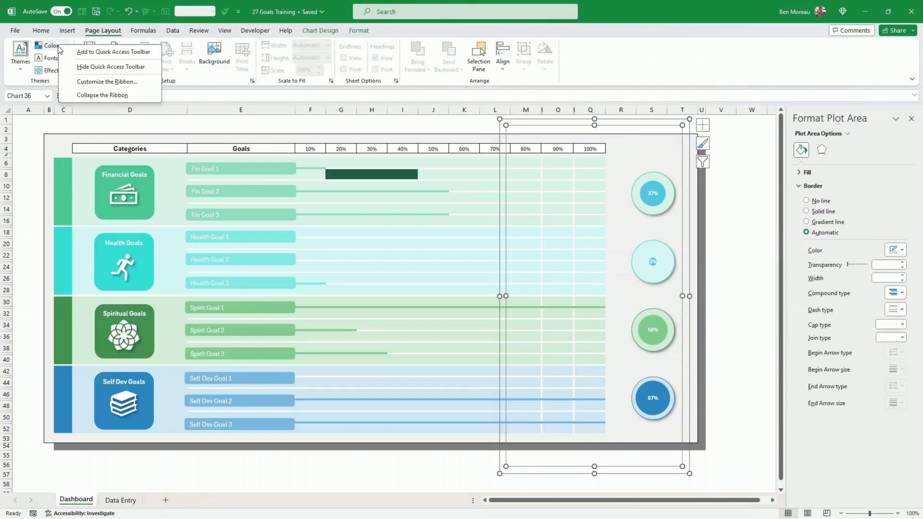
left_click(59, 47)
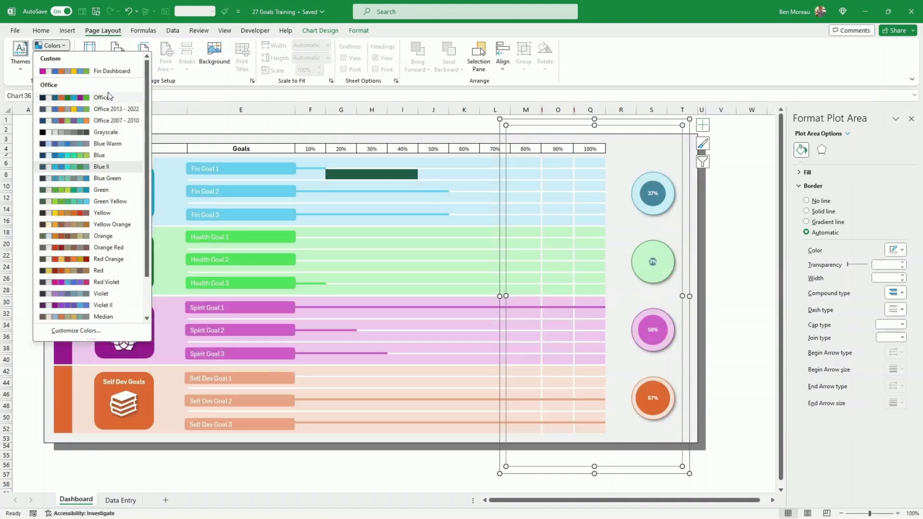
left_click(301, 209)
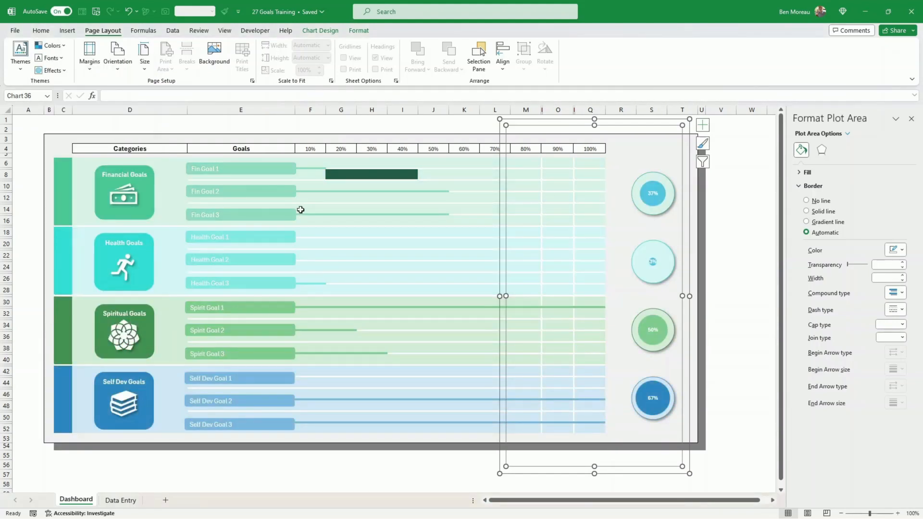
left_click(33, 29)
left_click(173, 65)
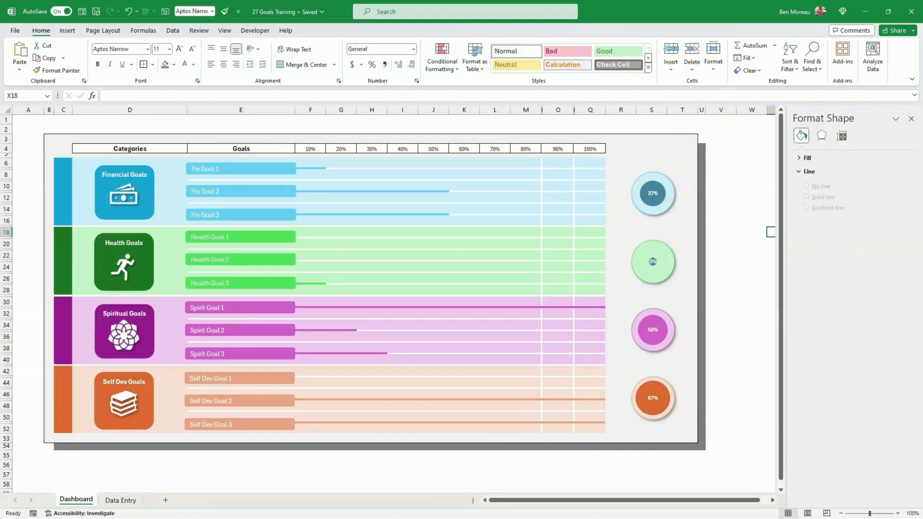
mouse_move(449, 515)
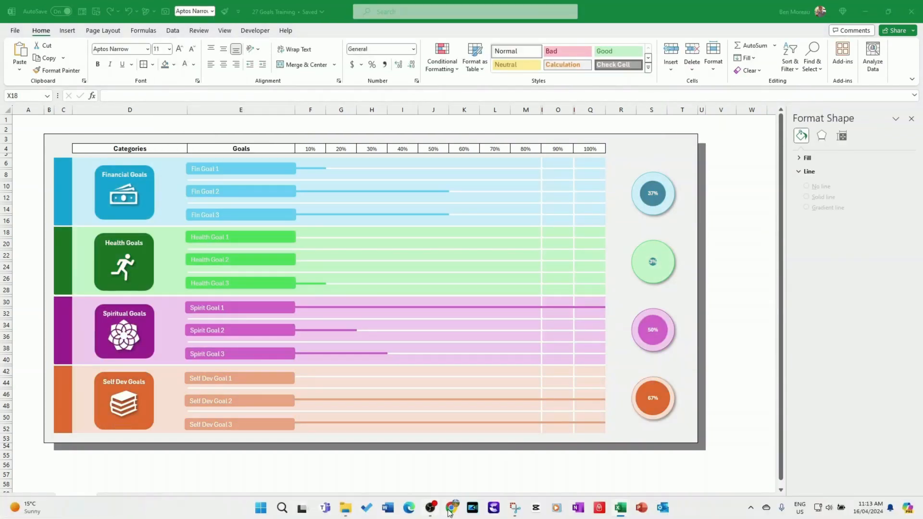